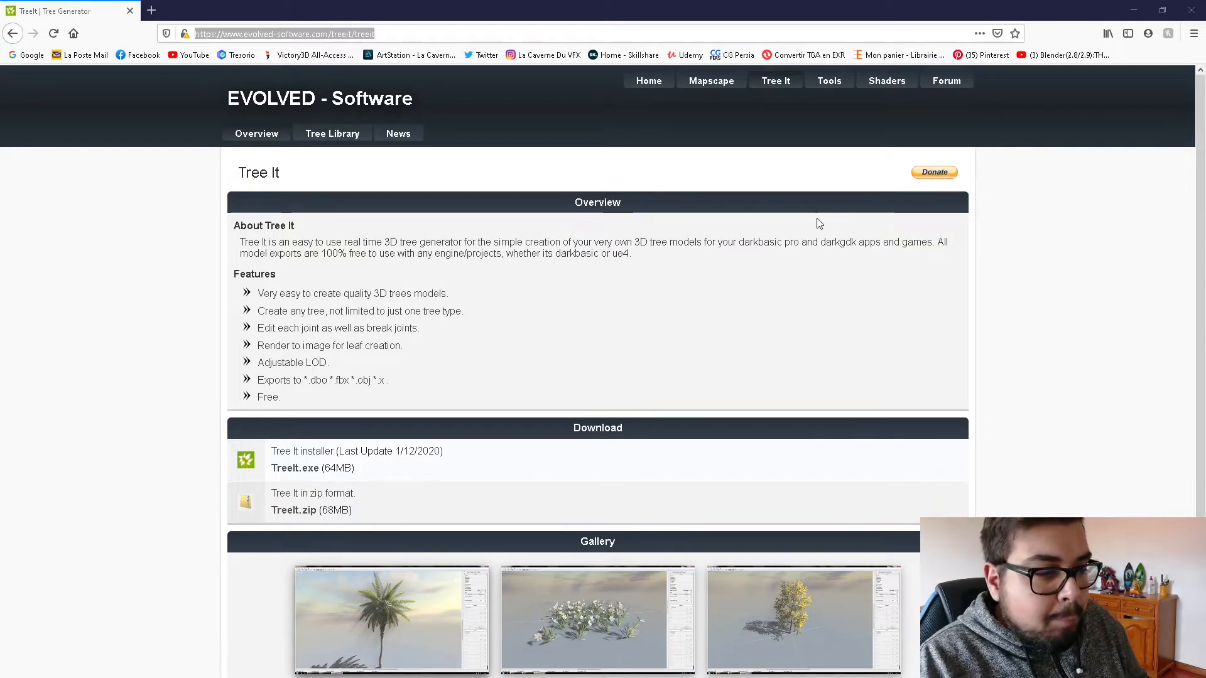
Look over the Tree It download page, close the browser and launch Tree It.
scroll(692, 288, down, 3)
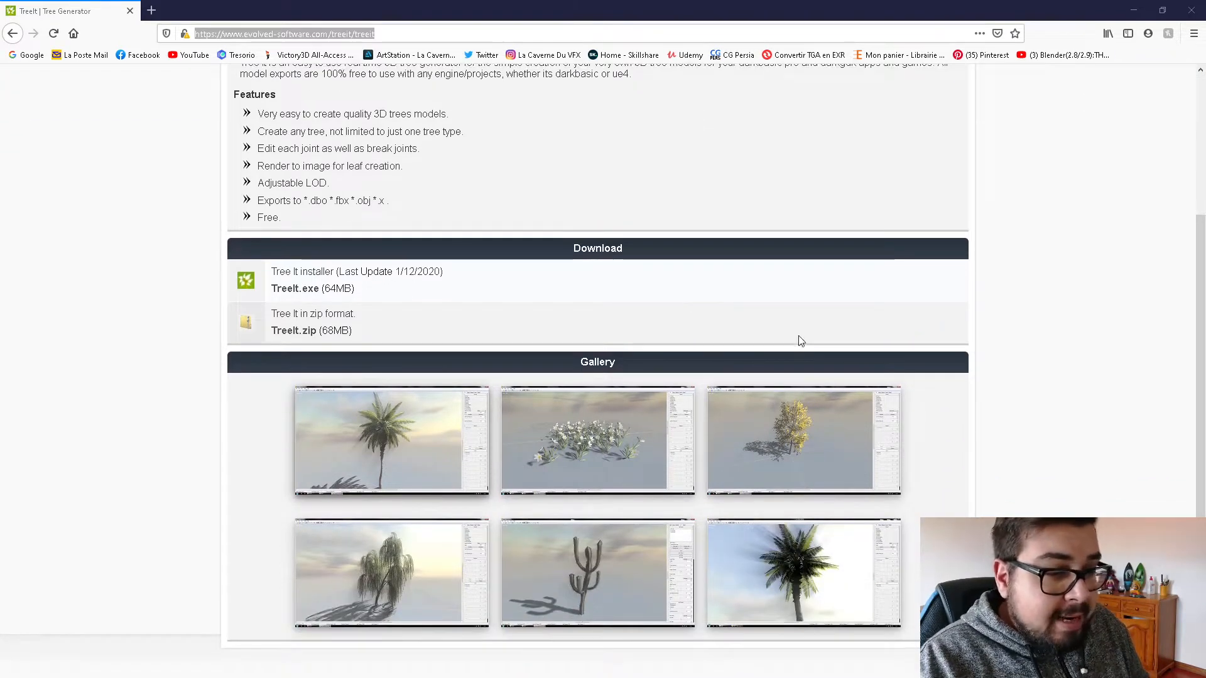
scroll(780, 355, up, 3)
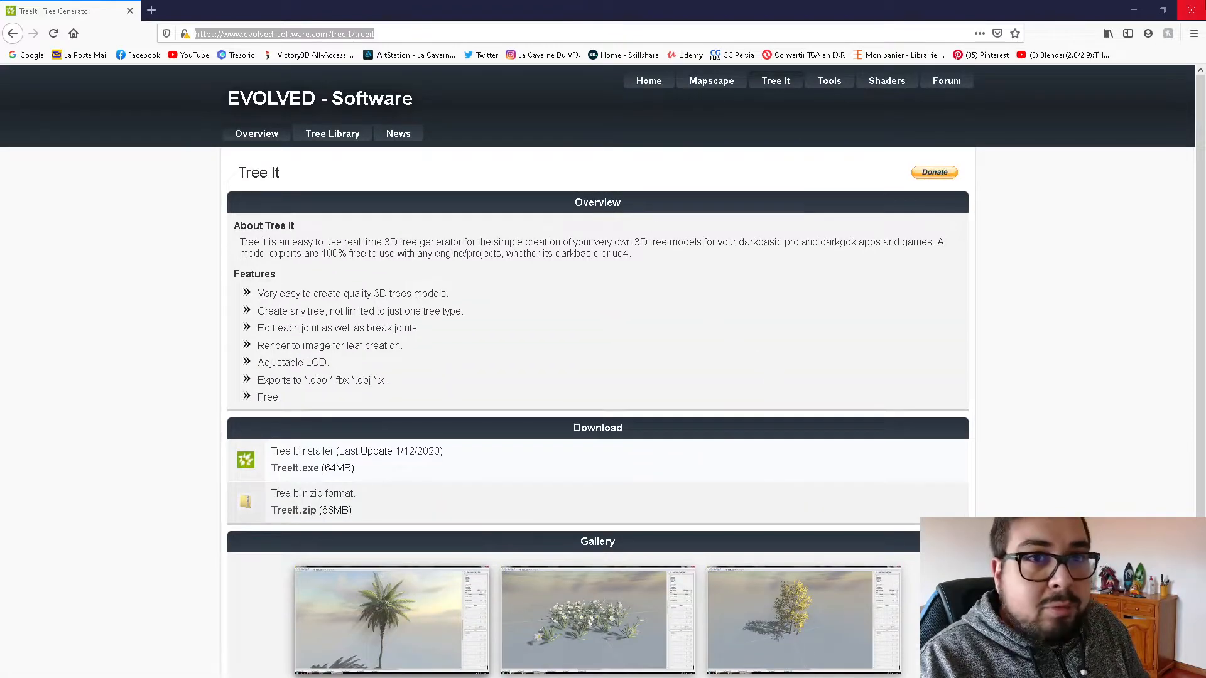
click(1191, 10)
double_click(711, 331)
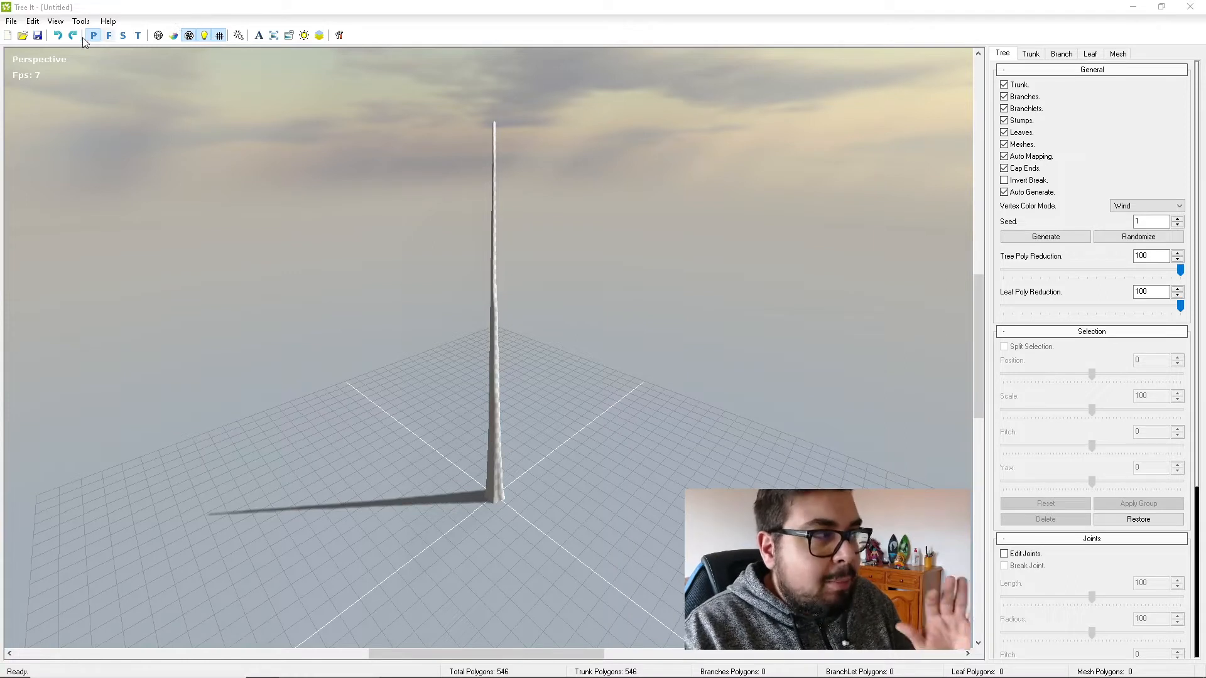
click(12, 22)
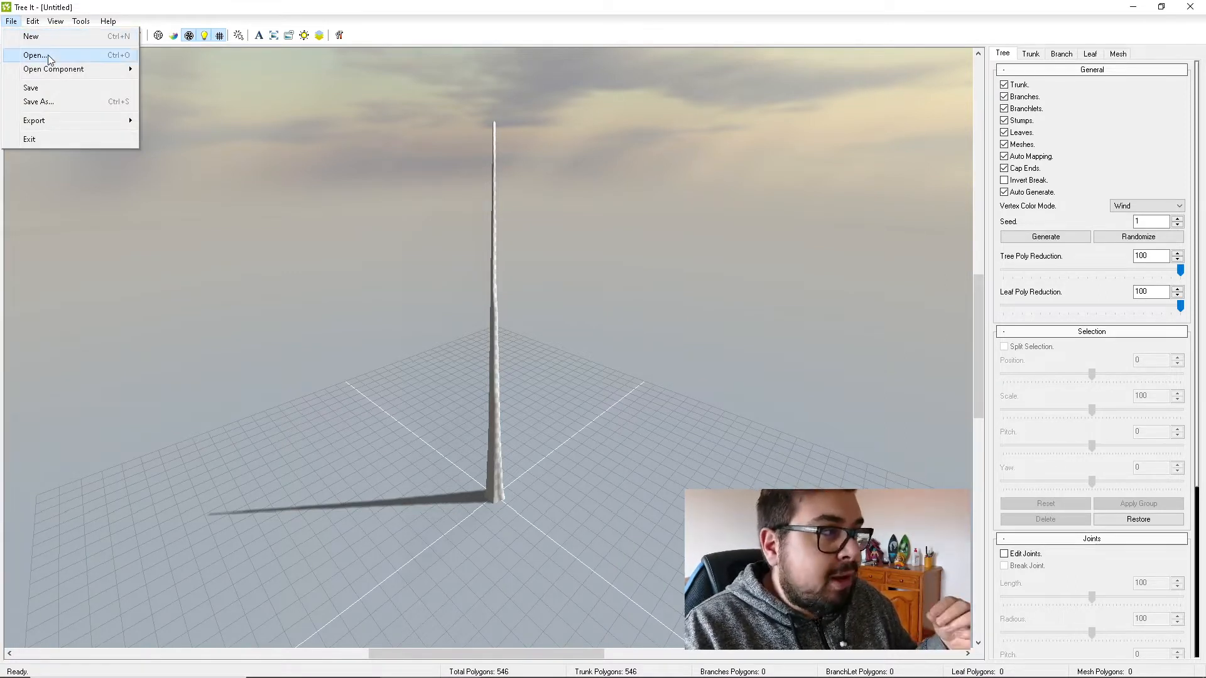
mouse_move(66, 74)
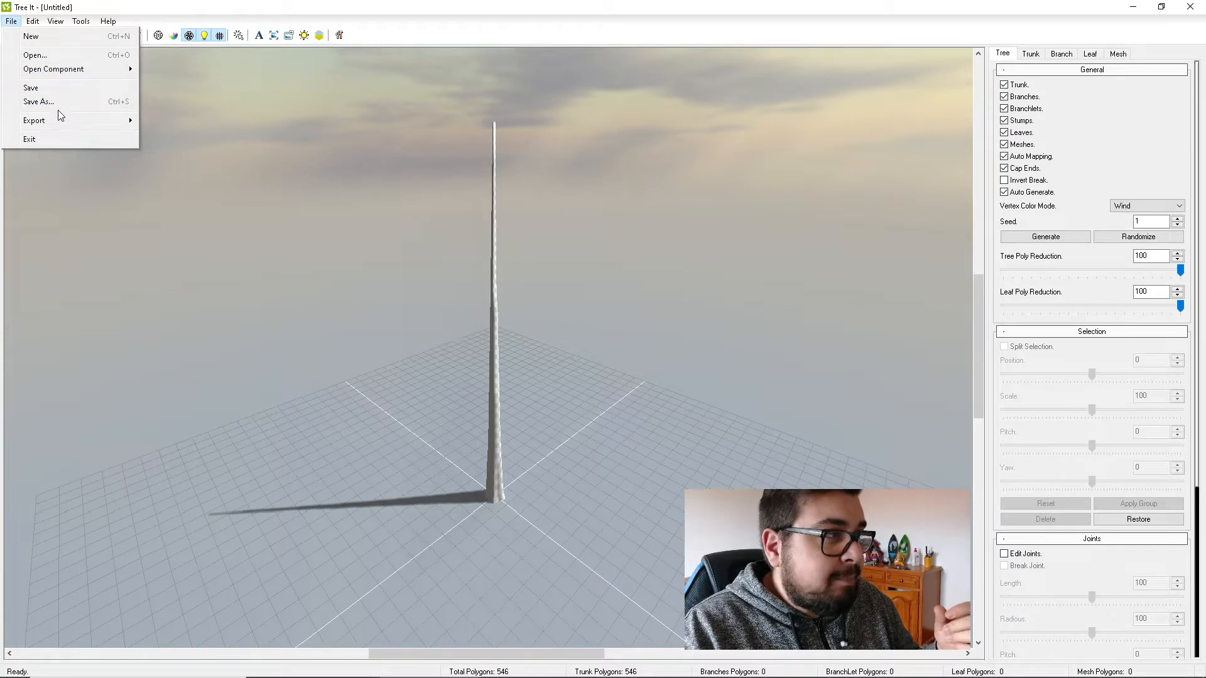
mouse_move(61, 124)
click(33, 22)
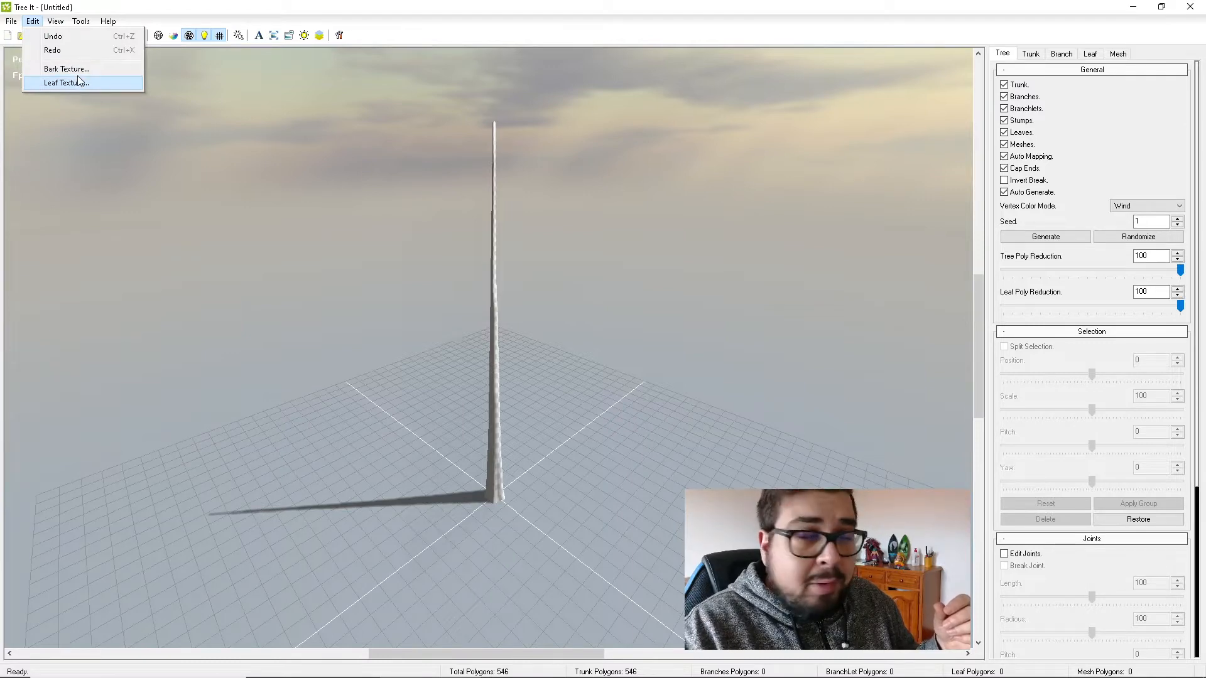
mouse_move(56, 23)
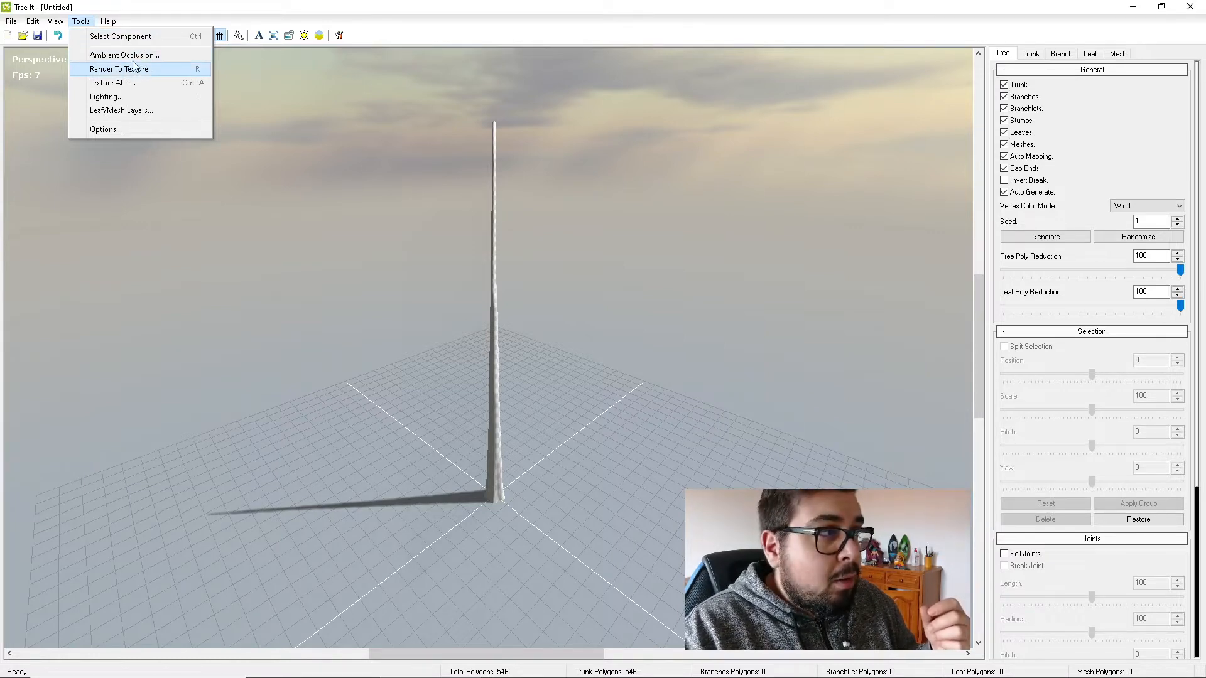
Review the General and Export settings in the program options, and dismiss them without applying changes.
click(126, 125)
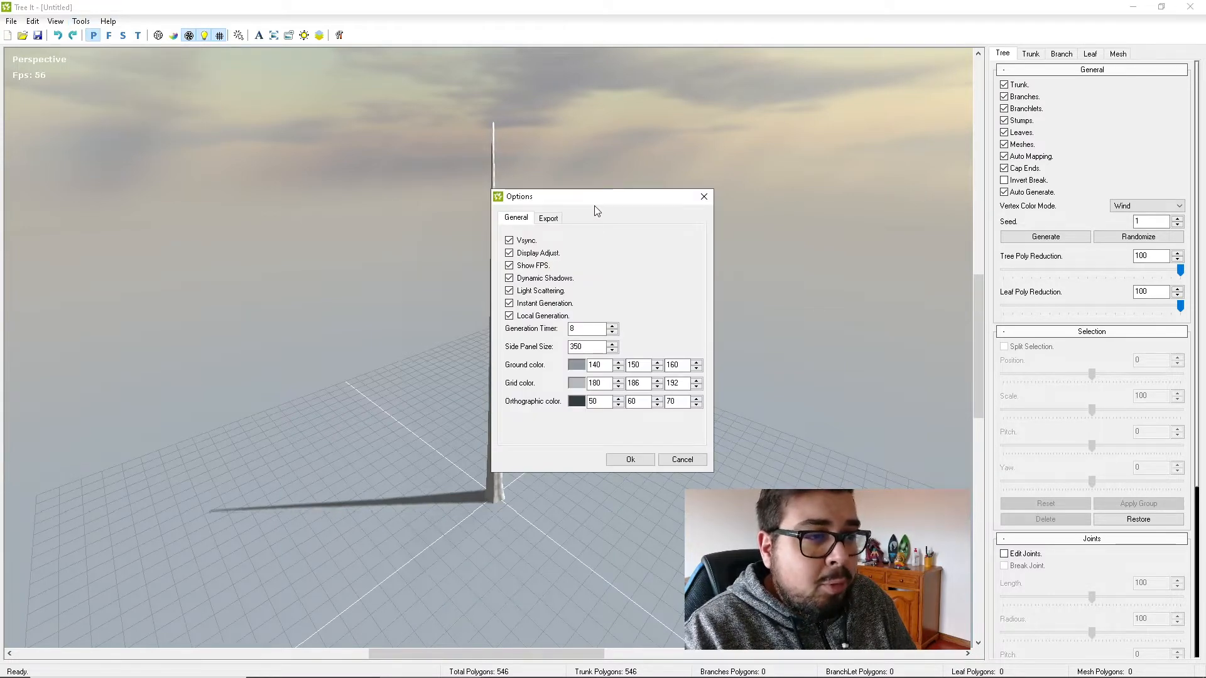
drag(579, 208, 321, 126)
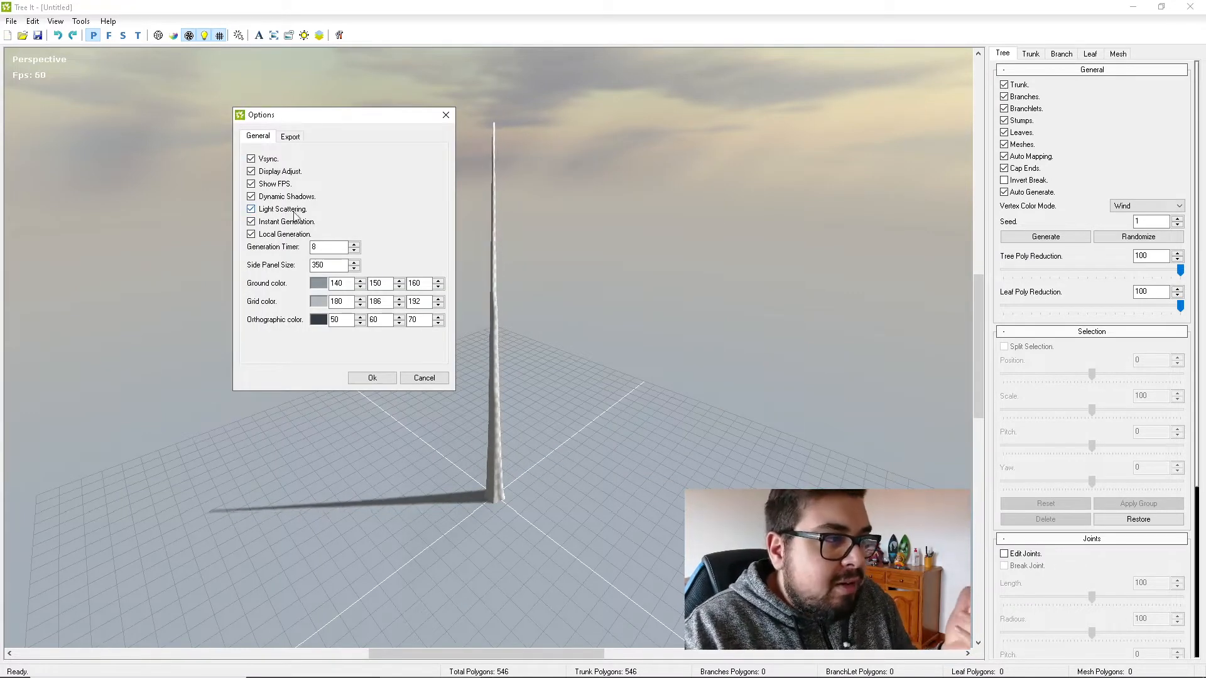
click(290, 136)
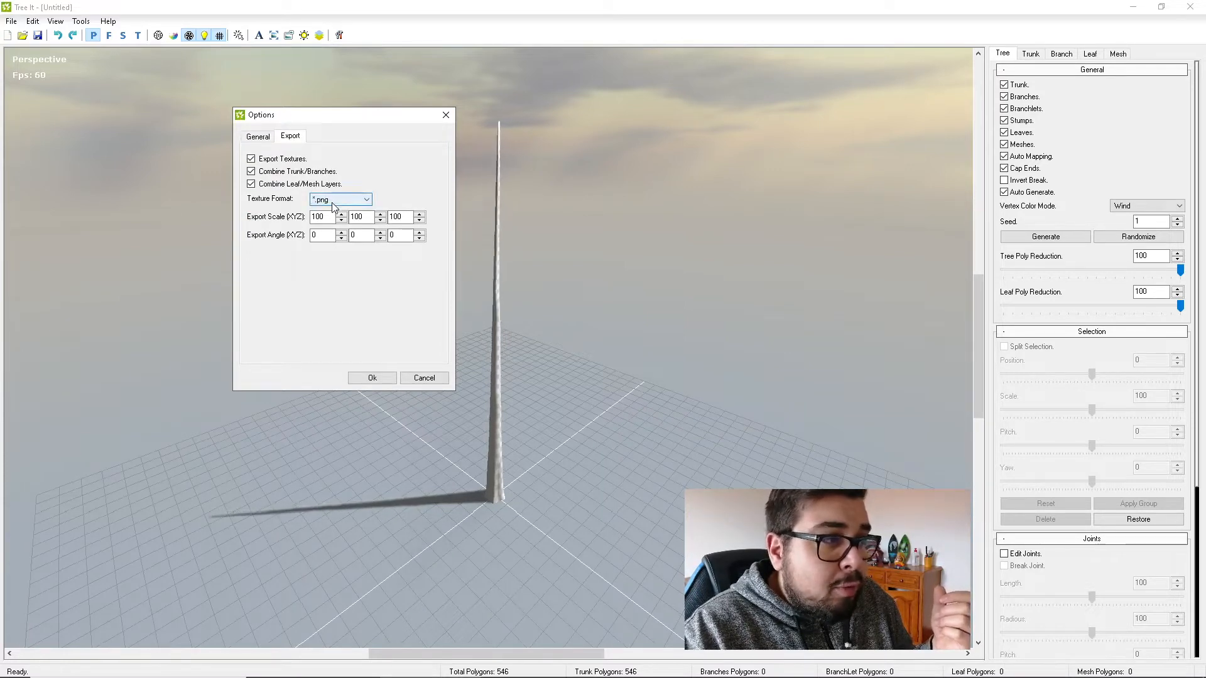
click(257, 137)
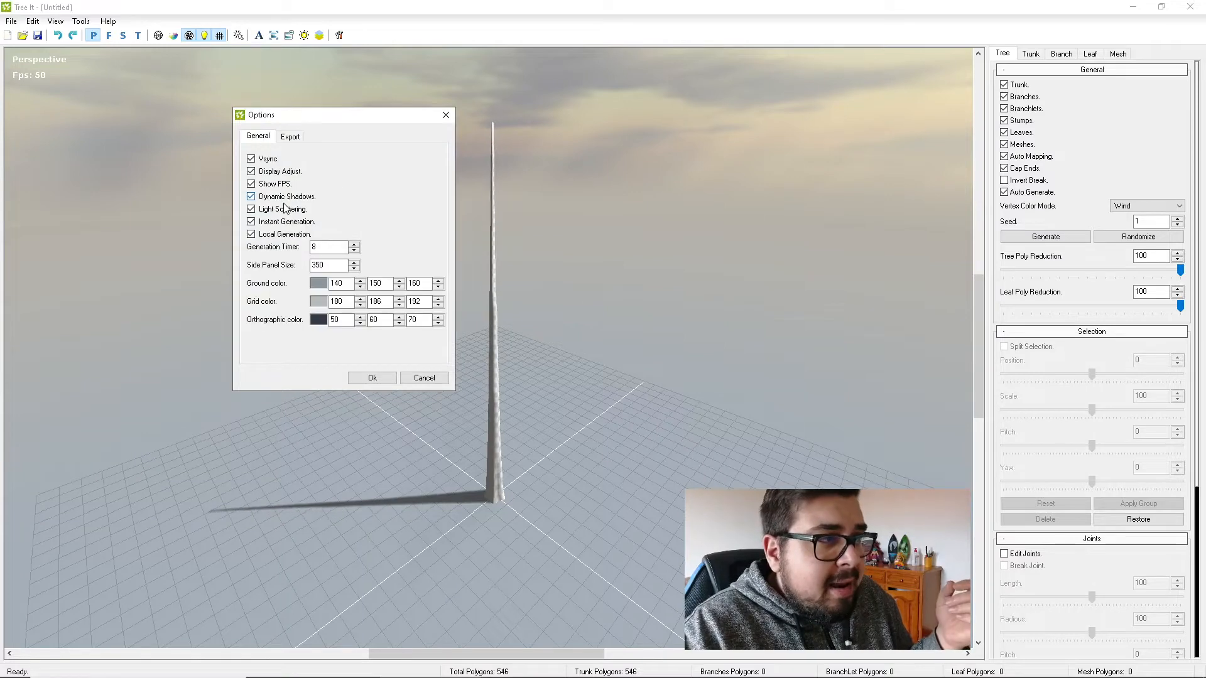
click(424, 378)
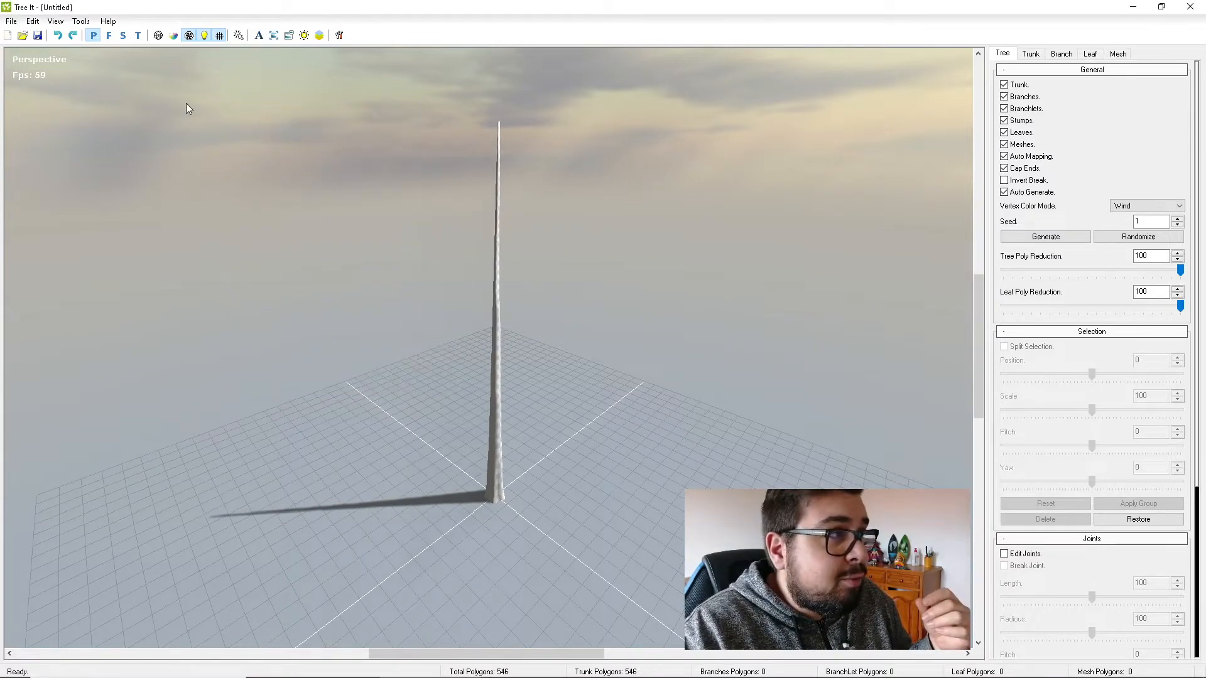
click(108, 21)
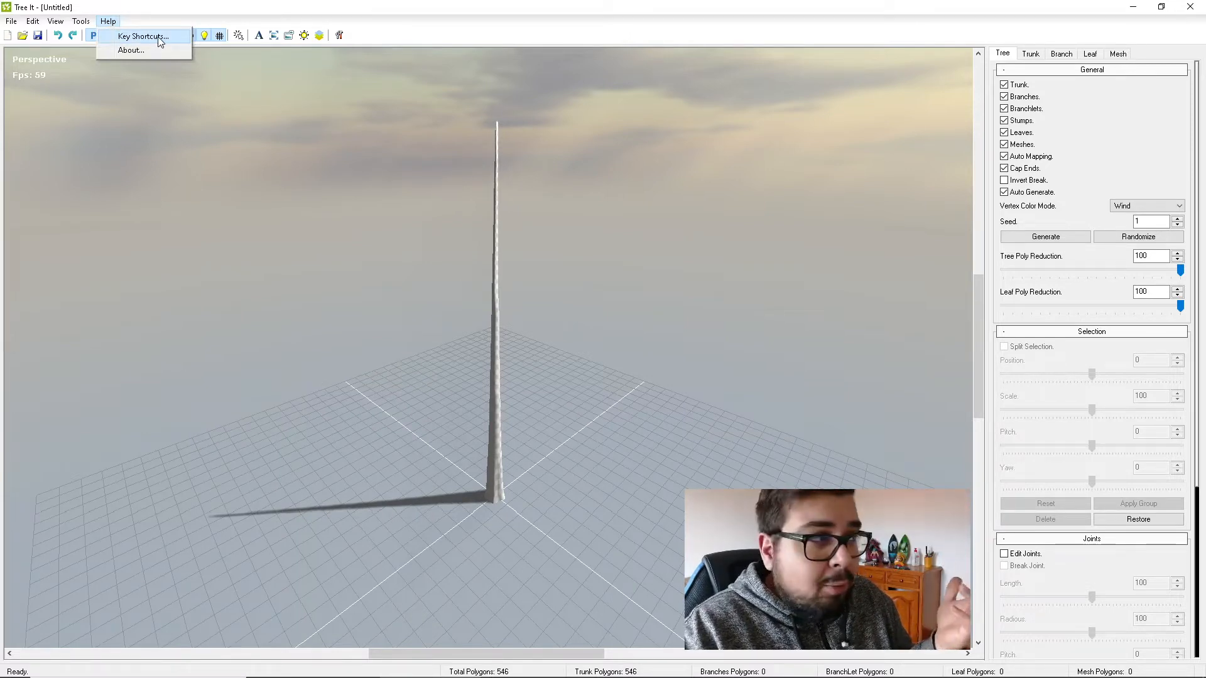
click(393, 30)
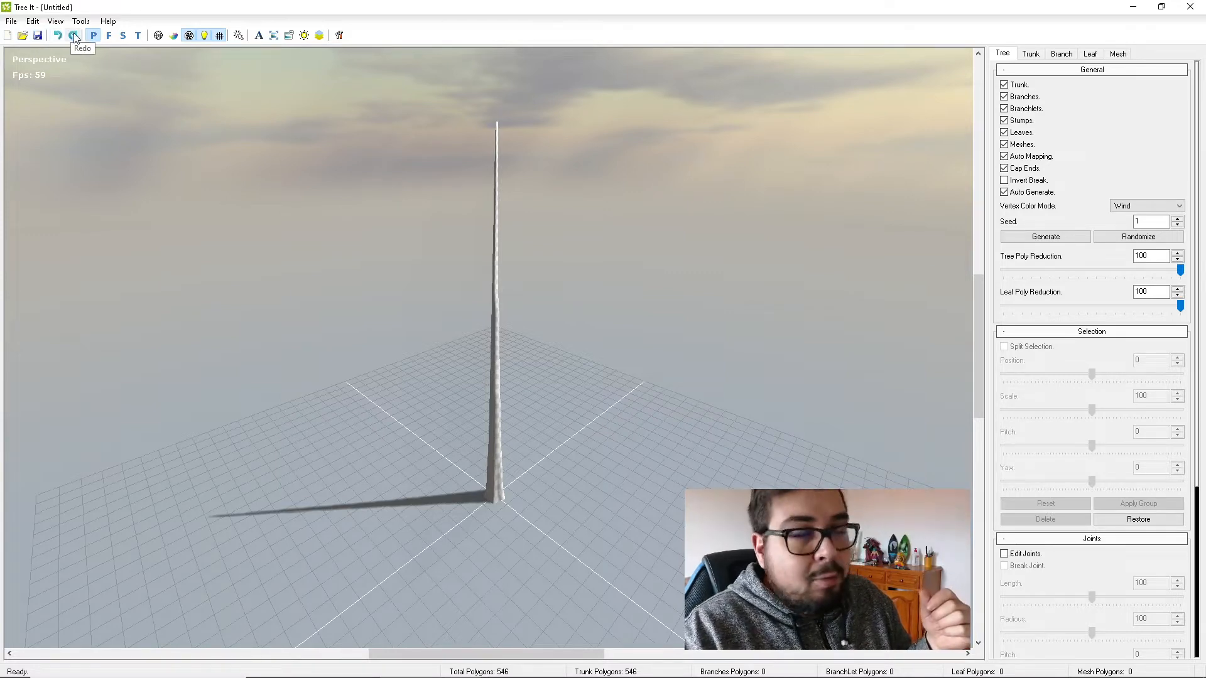
Examine the trunk in the orthographic front and side views, and return to the perspective view.
click(113, 36)
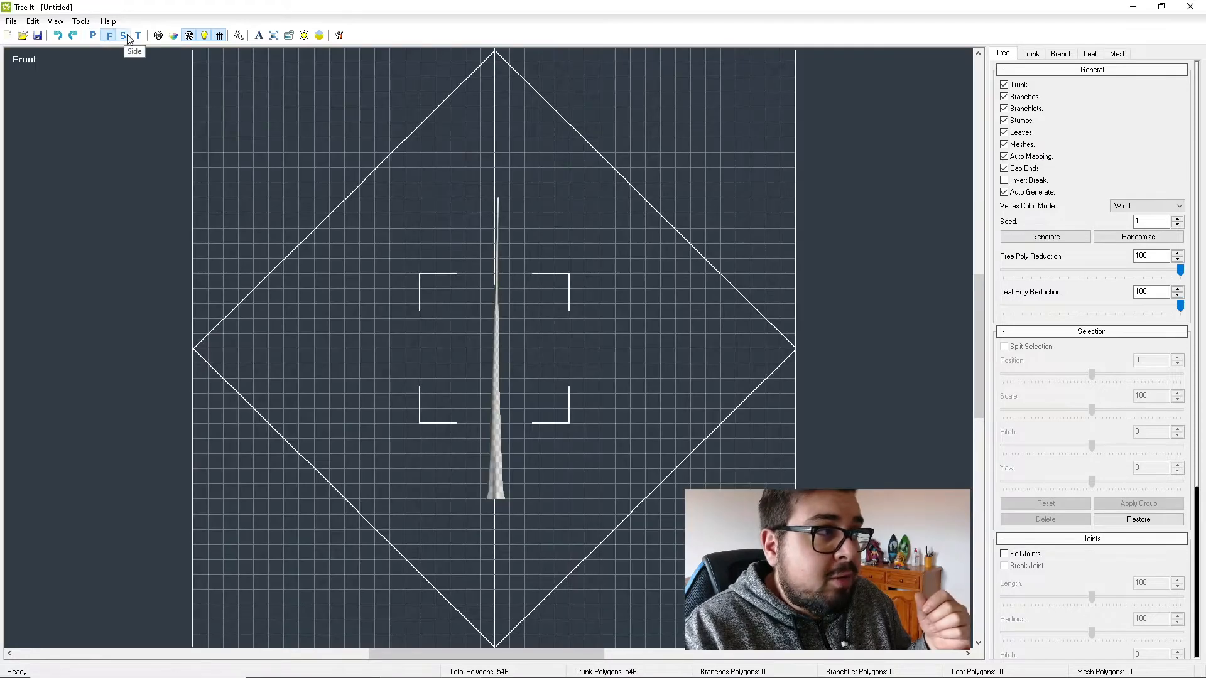
click(123, 35)
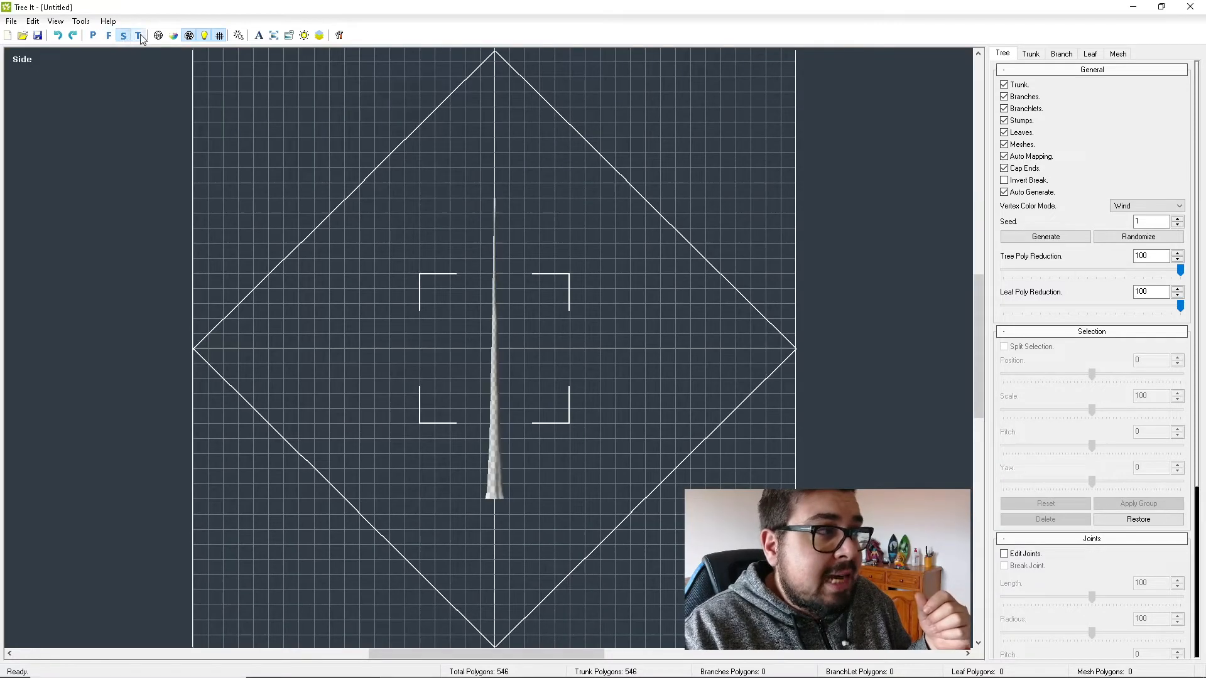
click(108, 35)
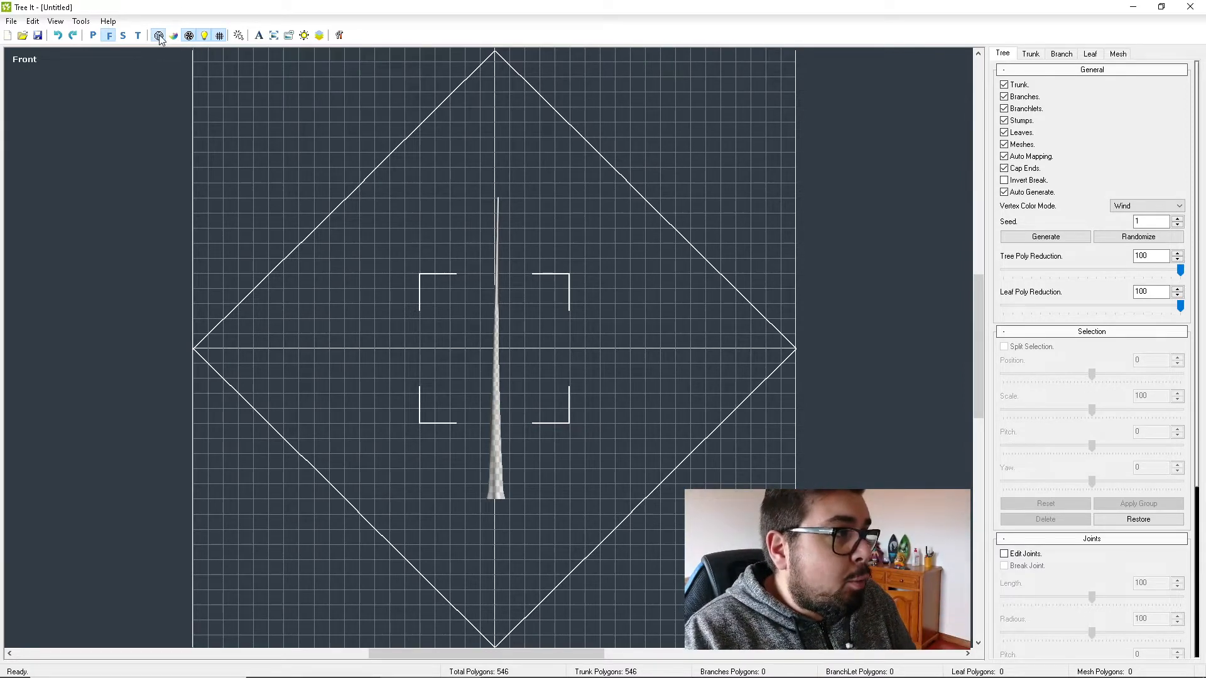
click(94, 36)
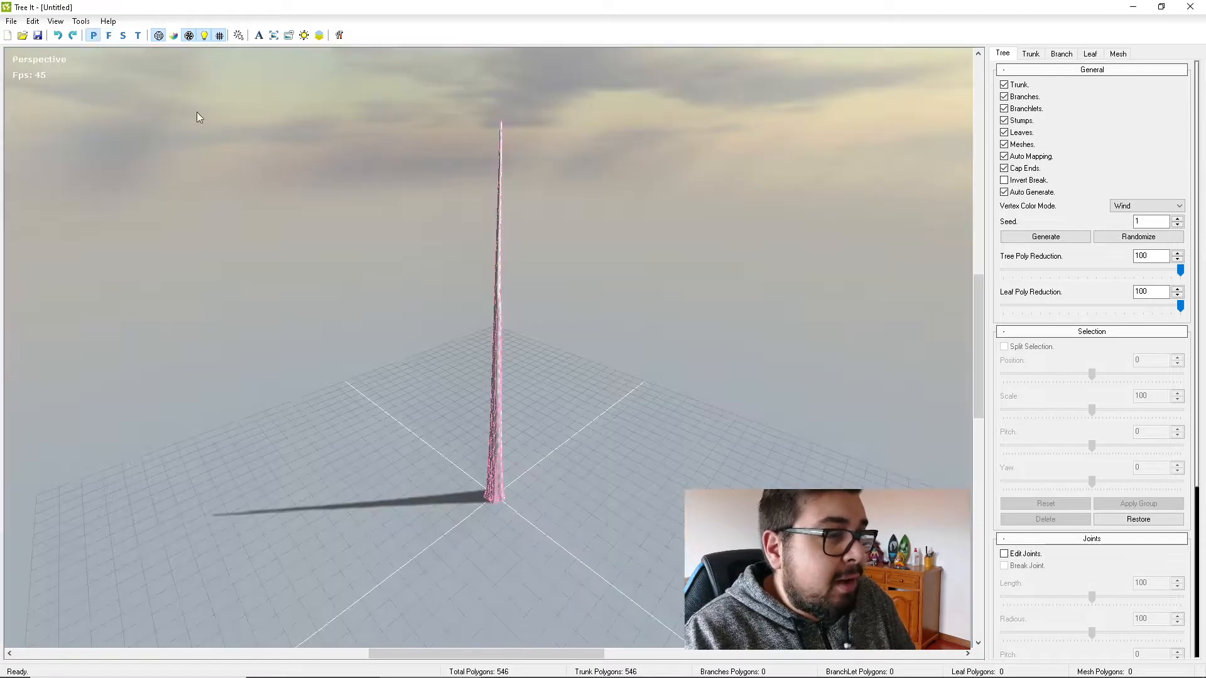
Inspect the trunk's wireframe up close, and turn the wireframe display off.
scroll(503, 410, up, 4)
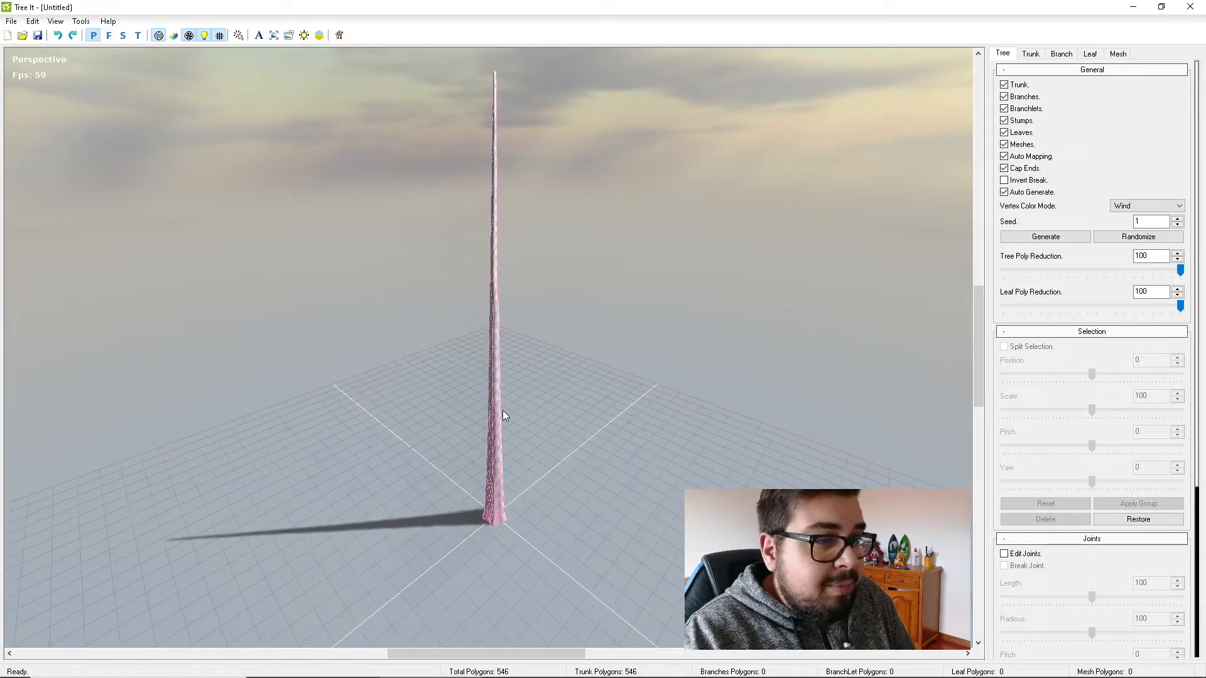
scroll(502, 417, up, 5)
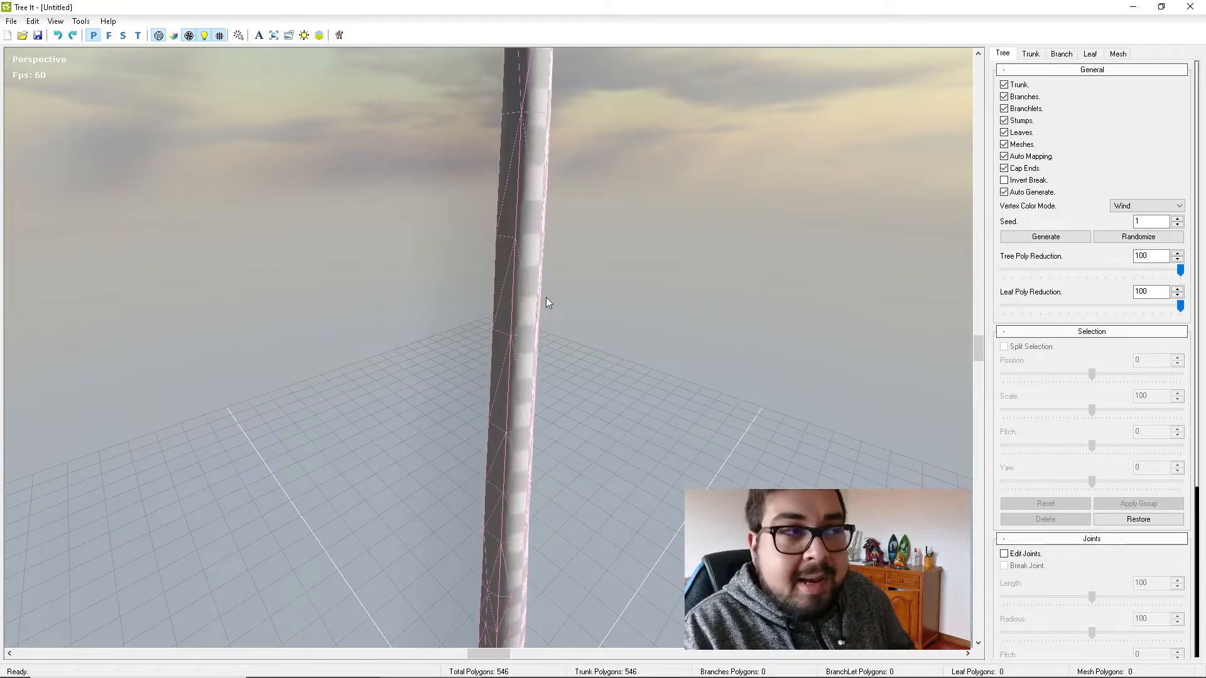
click(159, 36)
Preview the whole trunk in the vertex colour display, and return it to normal shading.
click(173, 35)
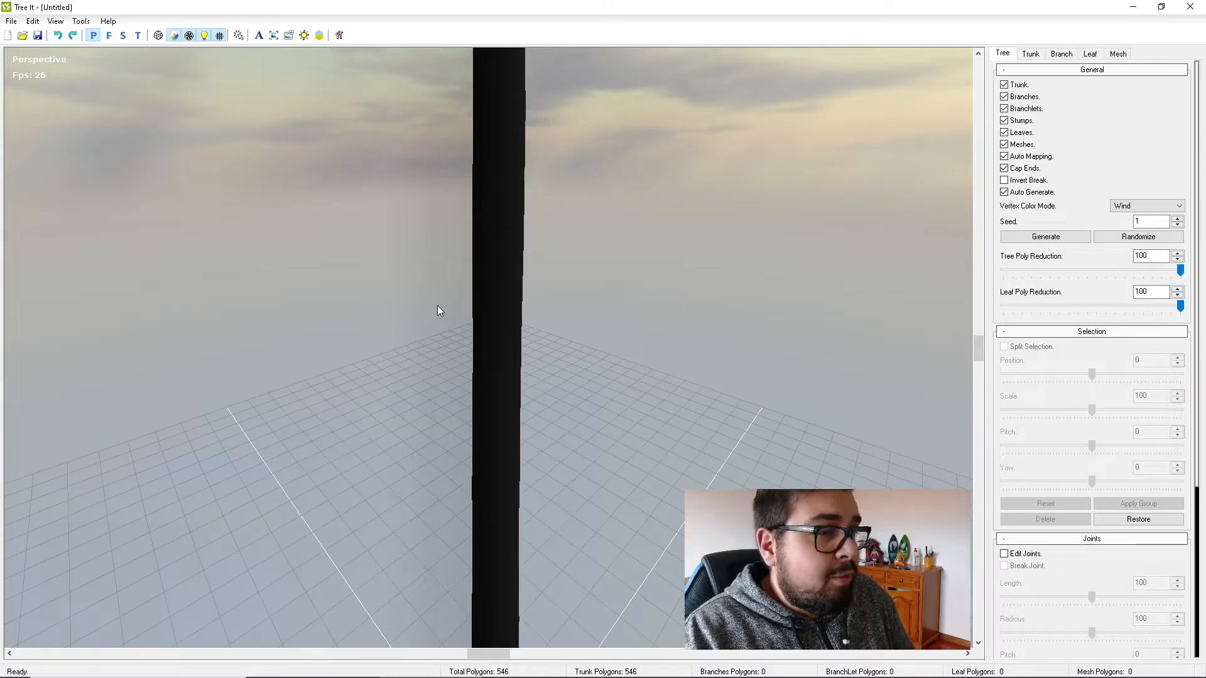
scroll(513, 364, down, 5)
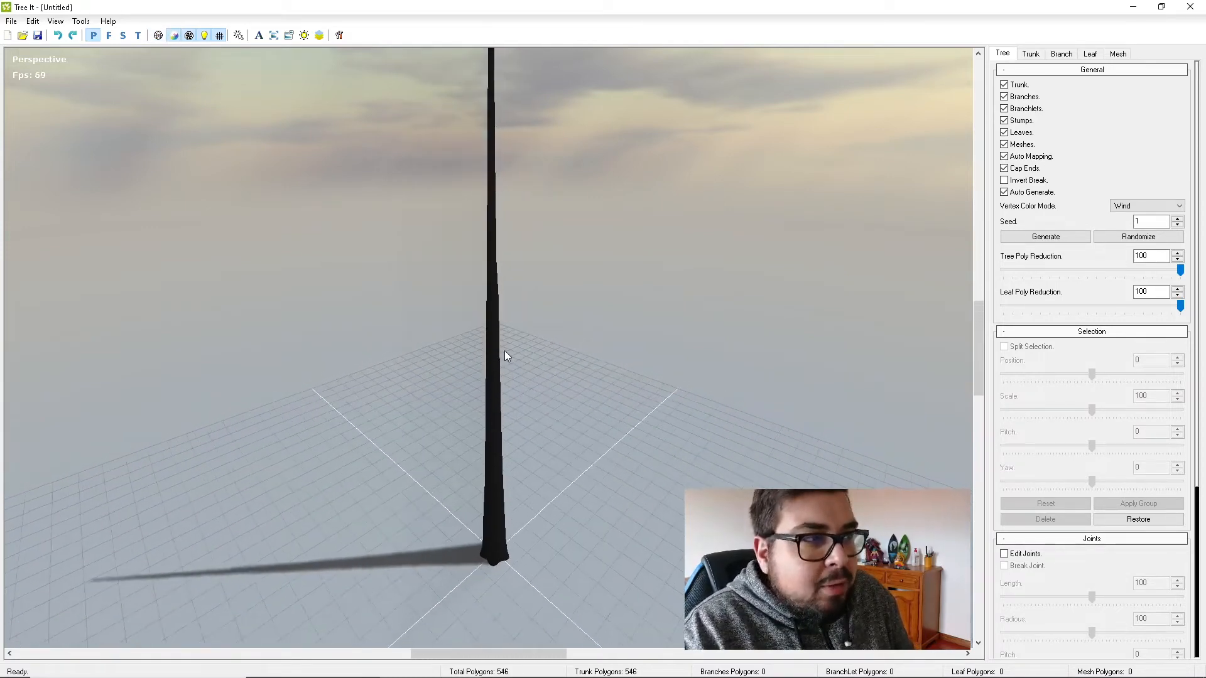
scroll(505, 356, down, 1)
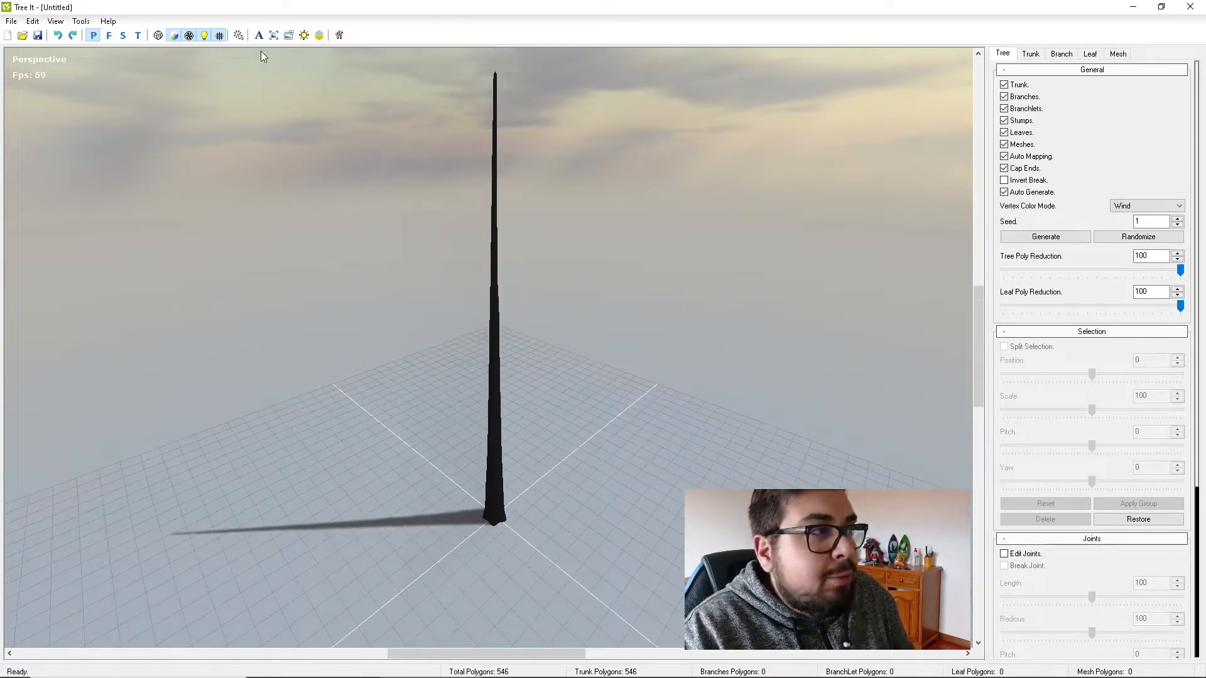
click(189, 35)
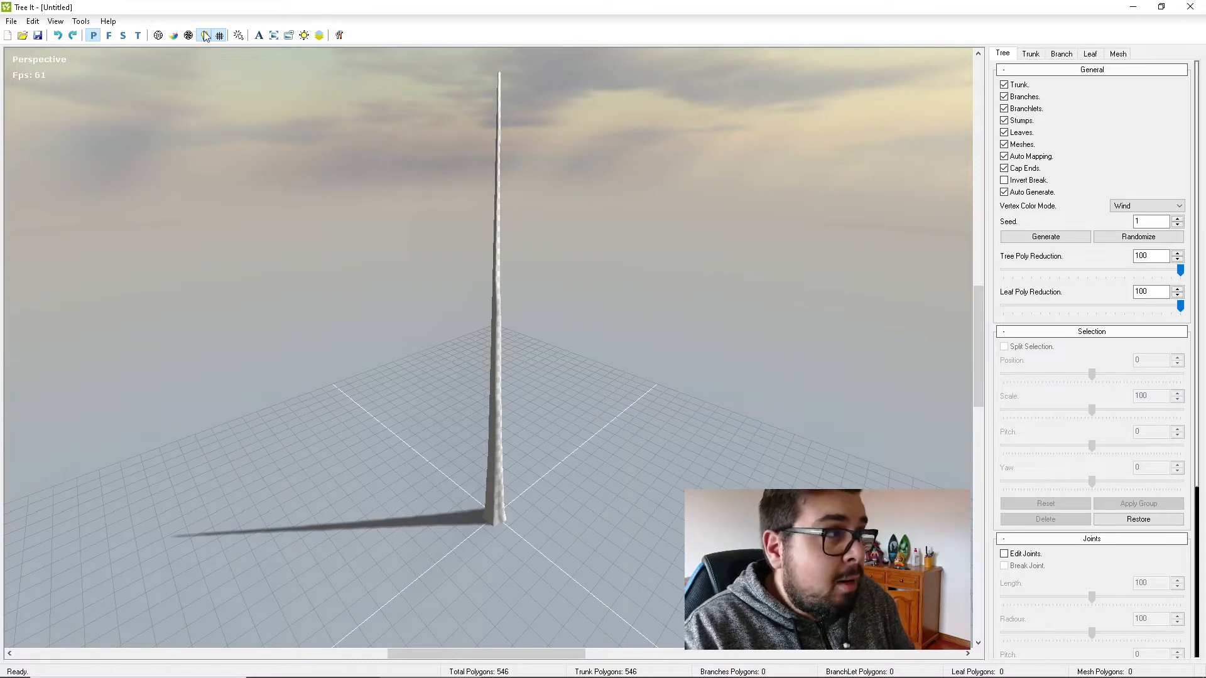
Toggle the scene lighting off and on to compare how the trunk is shaded.
click(206, 36)
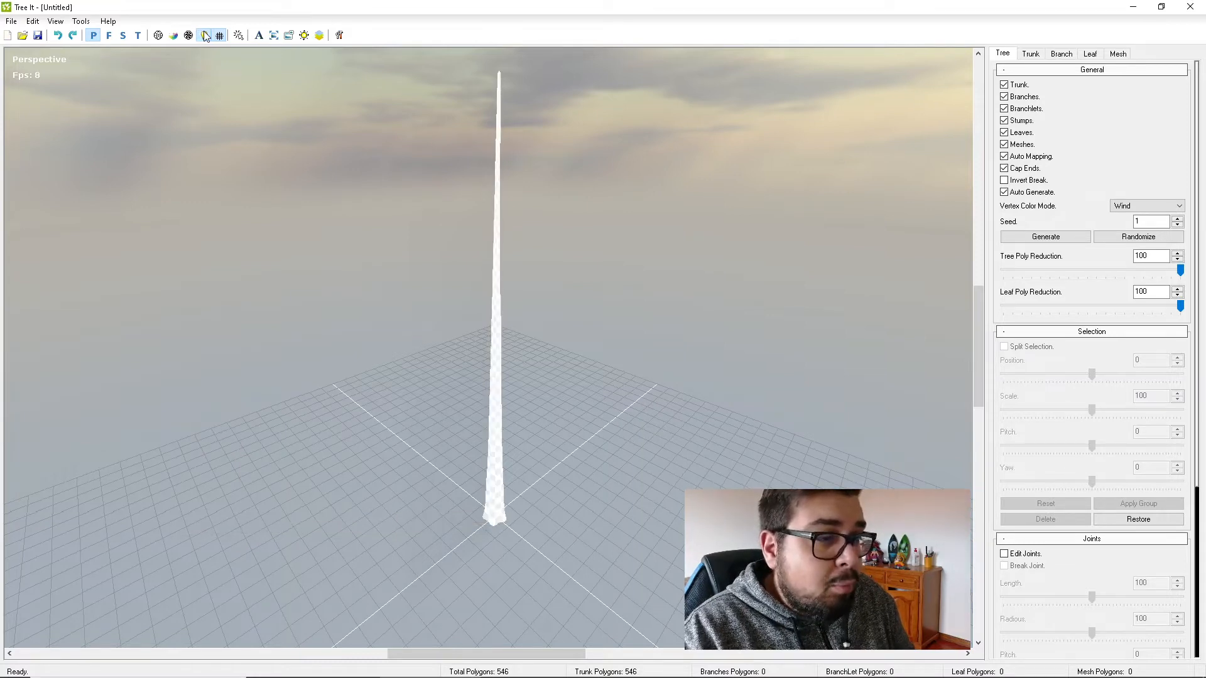
click(206, 35)
click(206, 36)
click(206, 35)
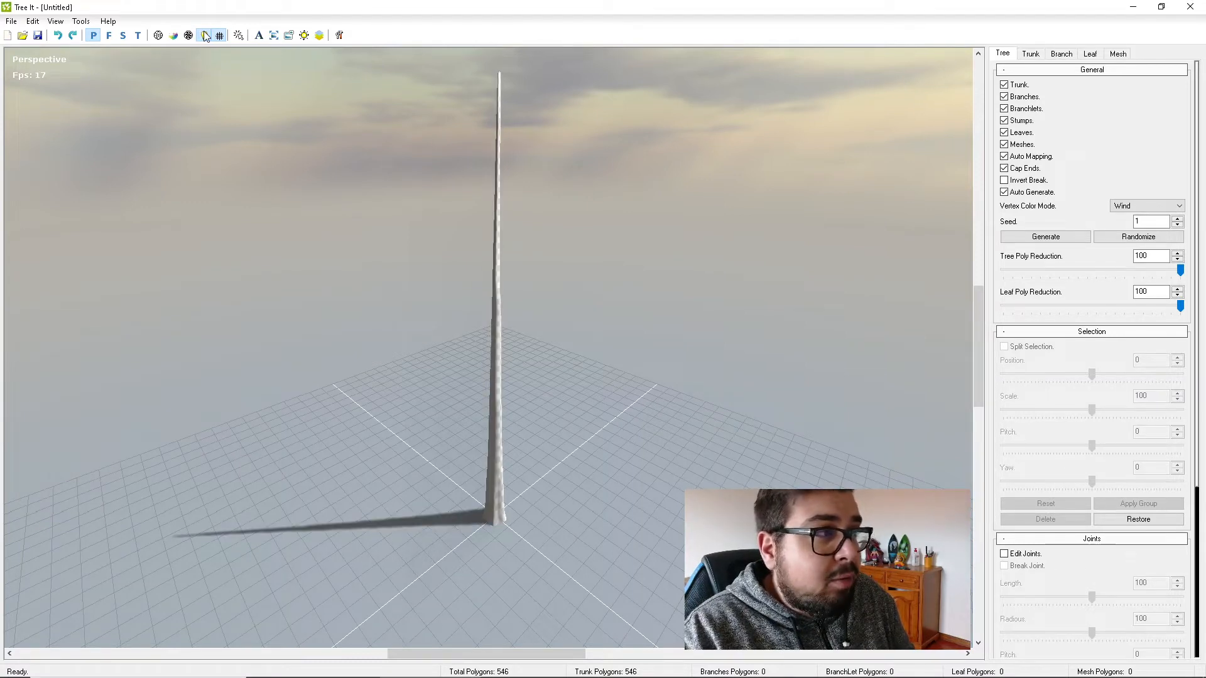
Compare the scene with and without the ground grid, and leave the grid hidden.
click(220, 36)
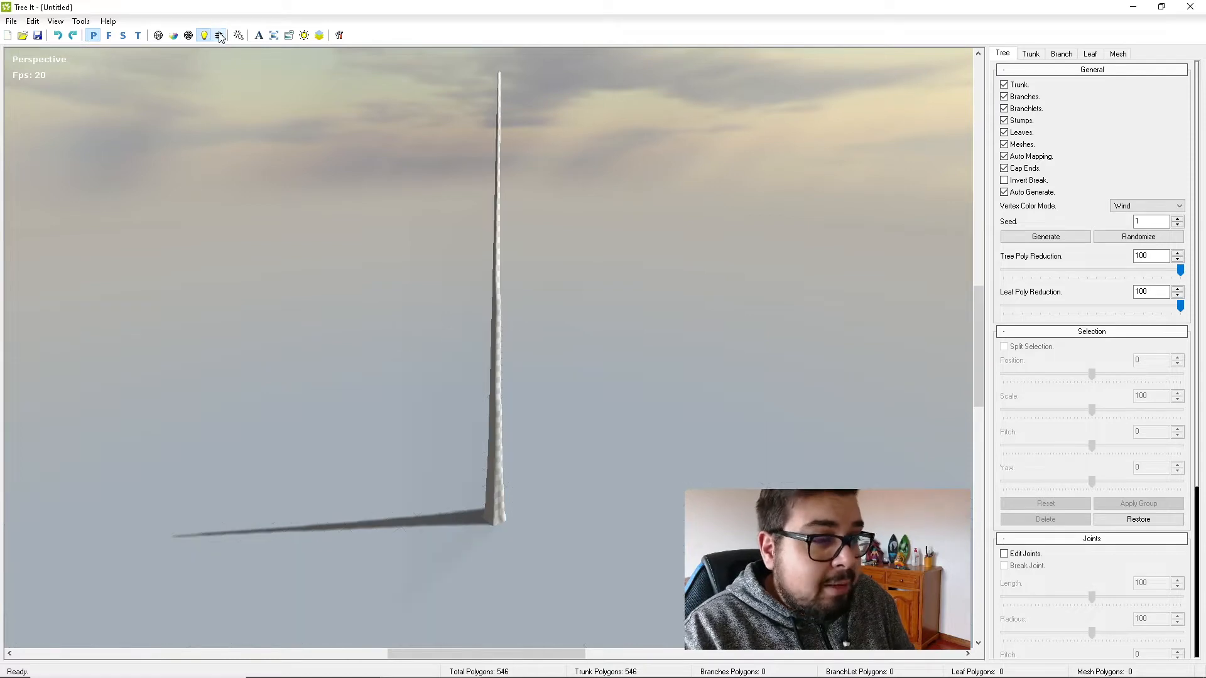
click(220, 36)
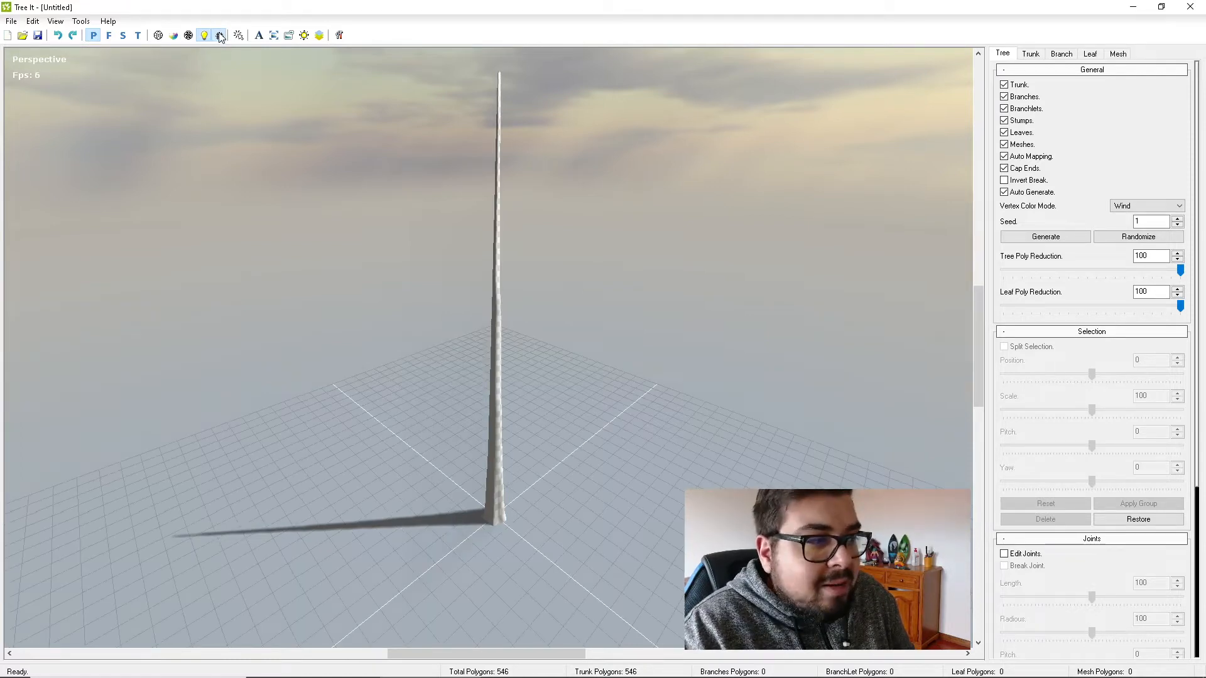
click(220, 36)
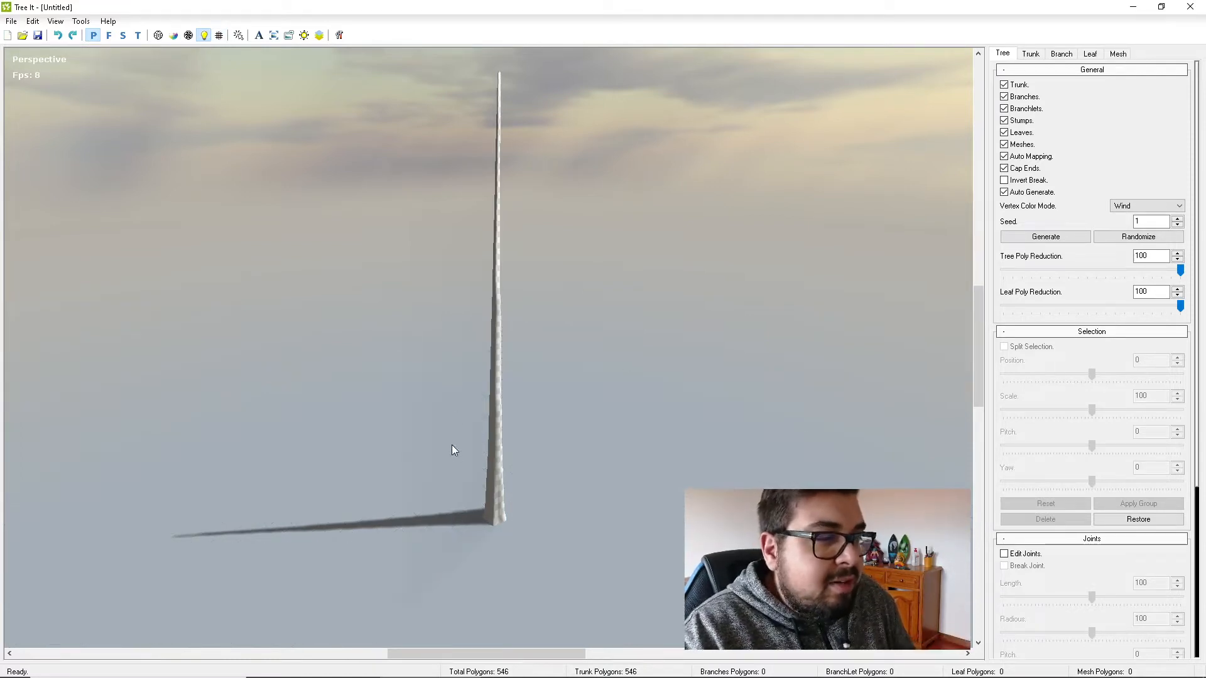
Select the trunk in the viewport with the component selection tool.
click(239, 36)
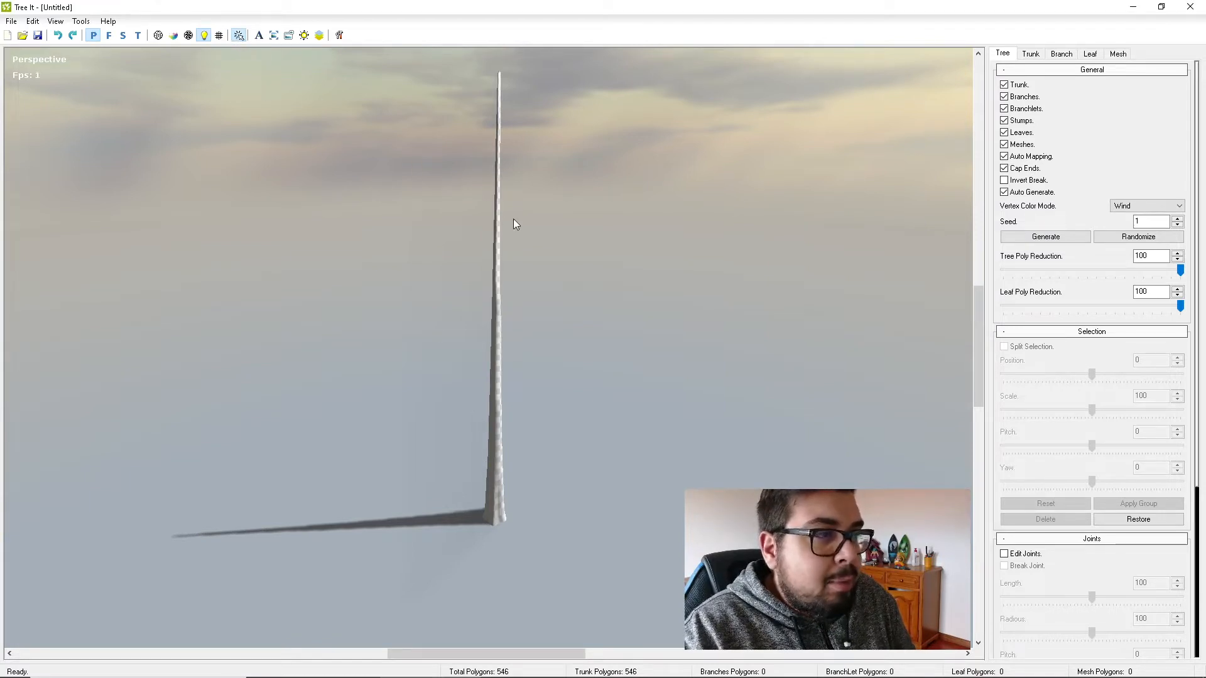
click(498, 228)
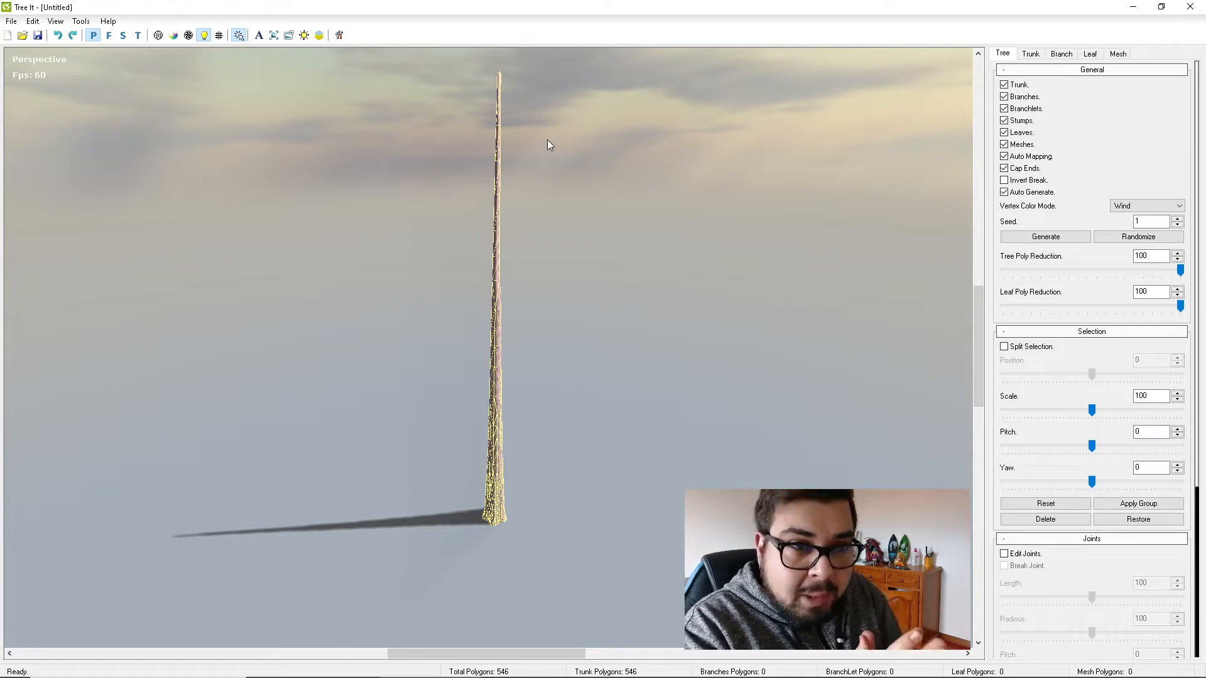
Generate ambient occlusion for the tree with the quality set to High.
click(259, 36)
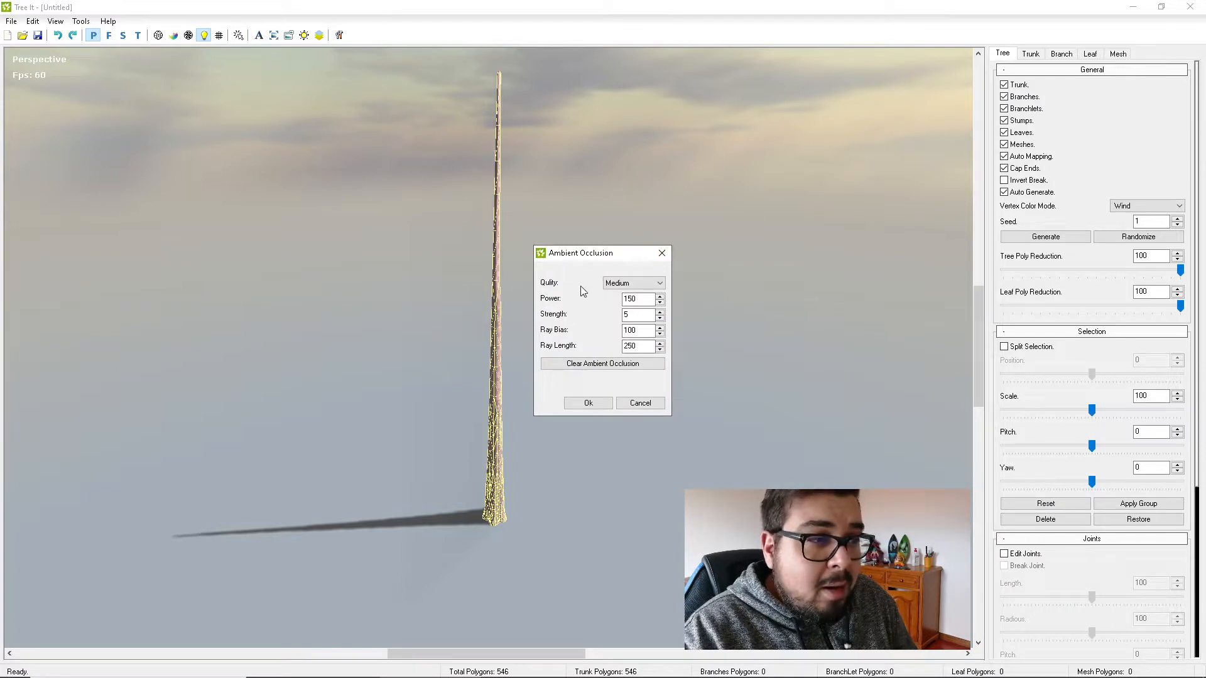
click(645, 285)
click(641, 314)
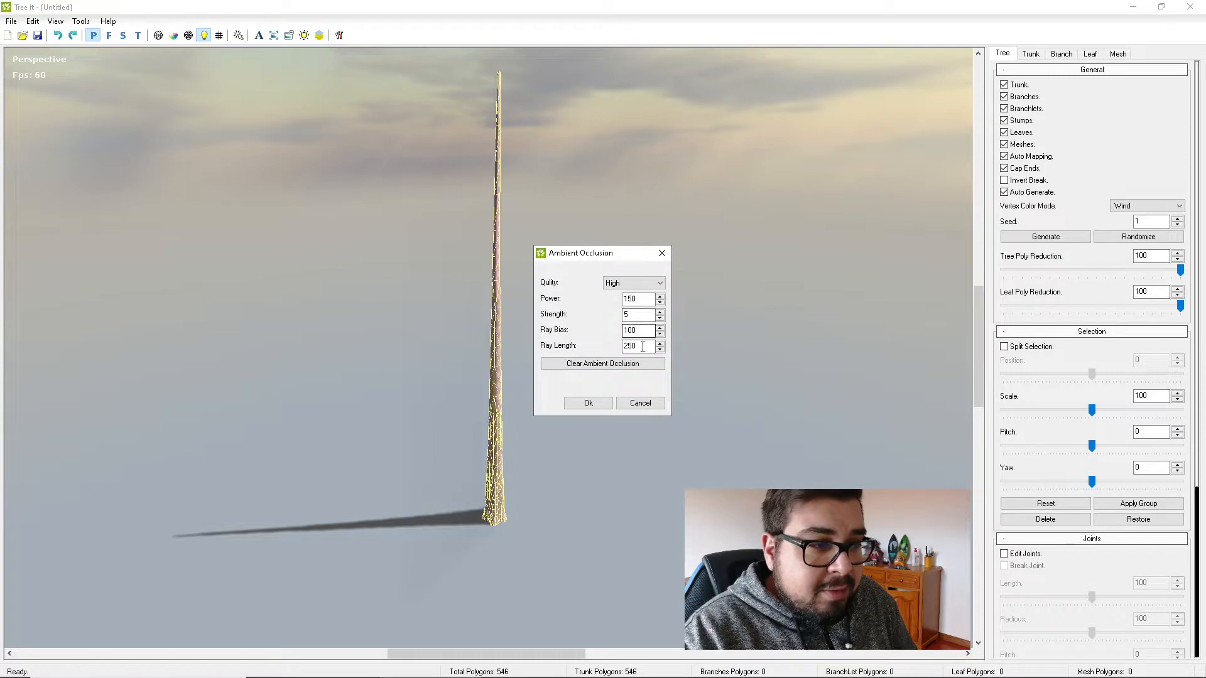
click(587, 404)
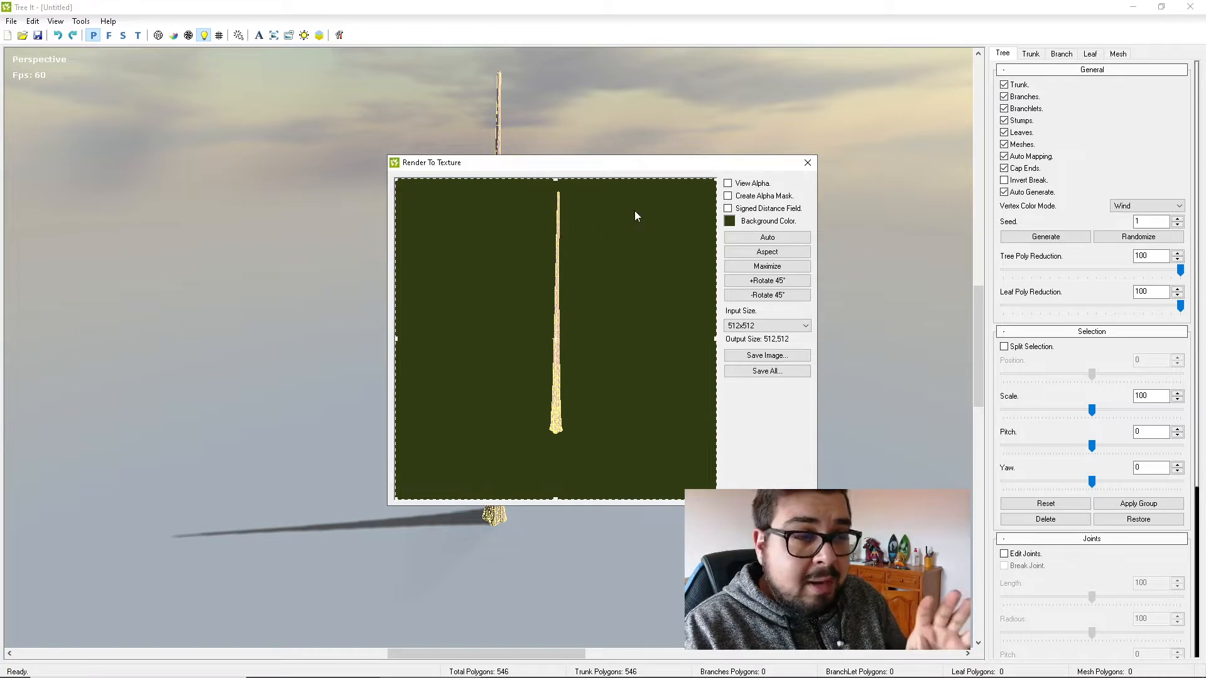
Close the Render To Texture window and switch the viewport to the front view.
click(808, 163)
click(109, 35)
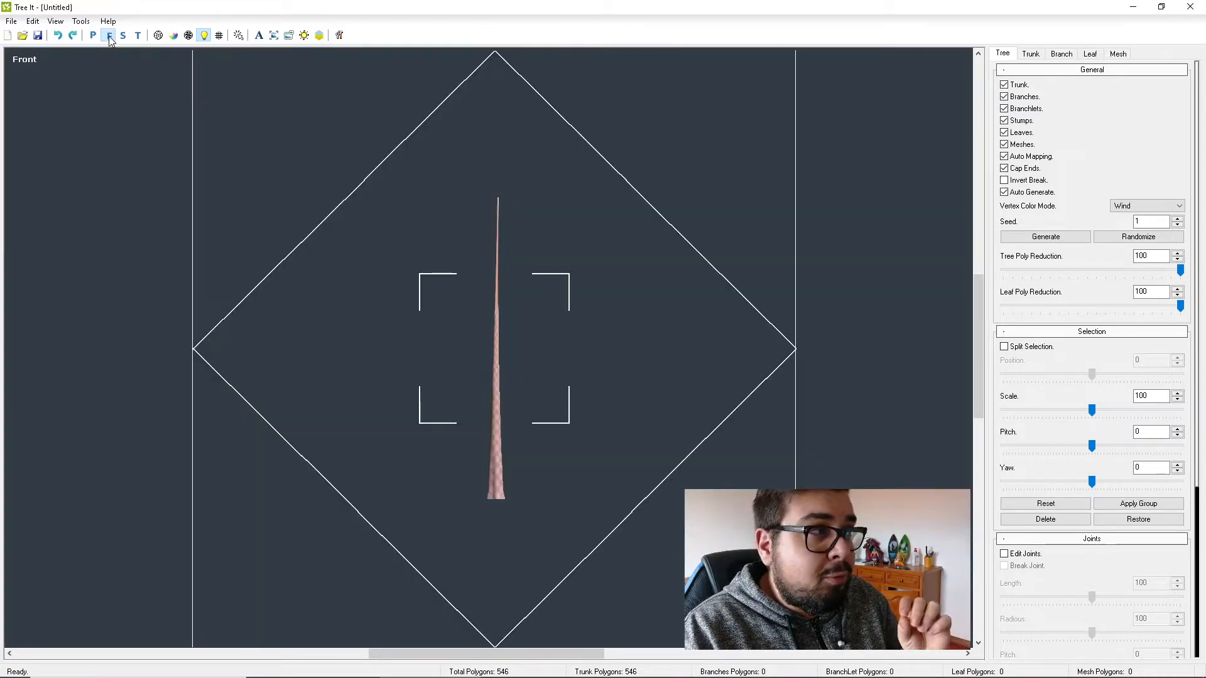
Try the 1024x1024 and 2048x2048 input sizes for rendering to texture, then return to 512x512 and close the Render To Texture window.
click(273, 36)
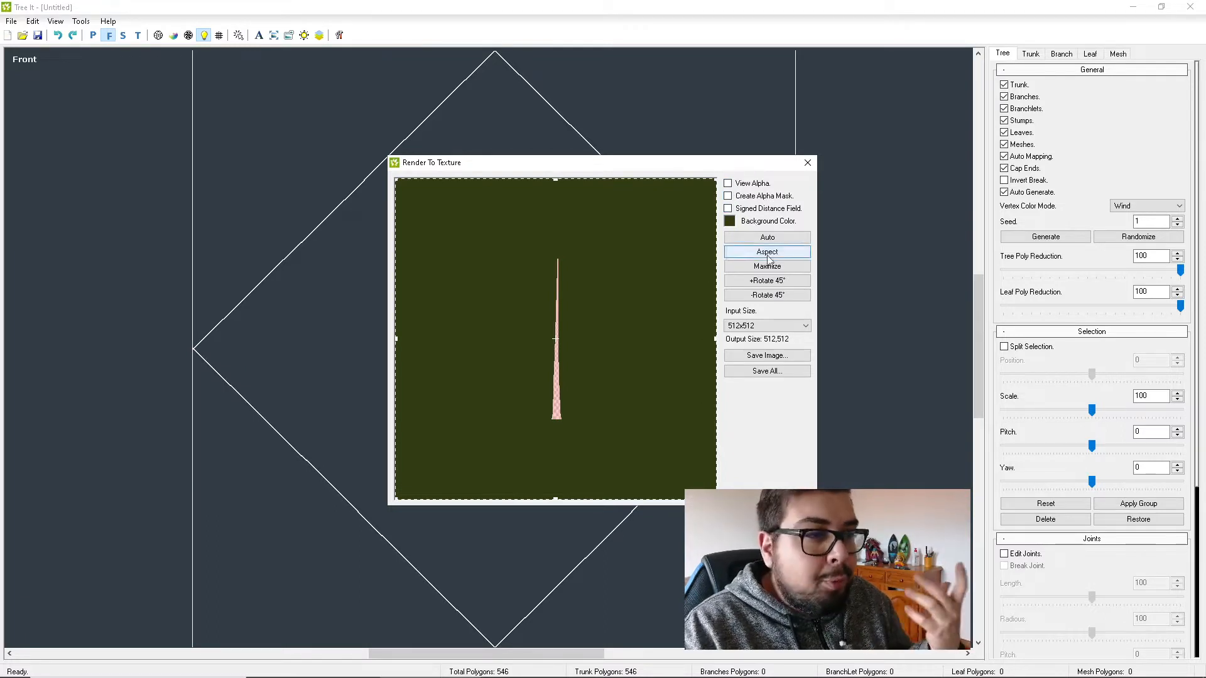
click(803, 326)
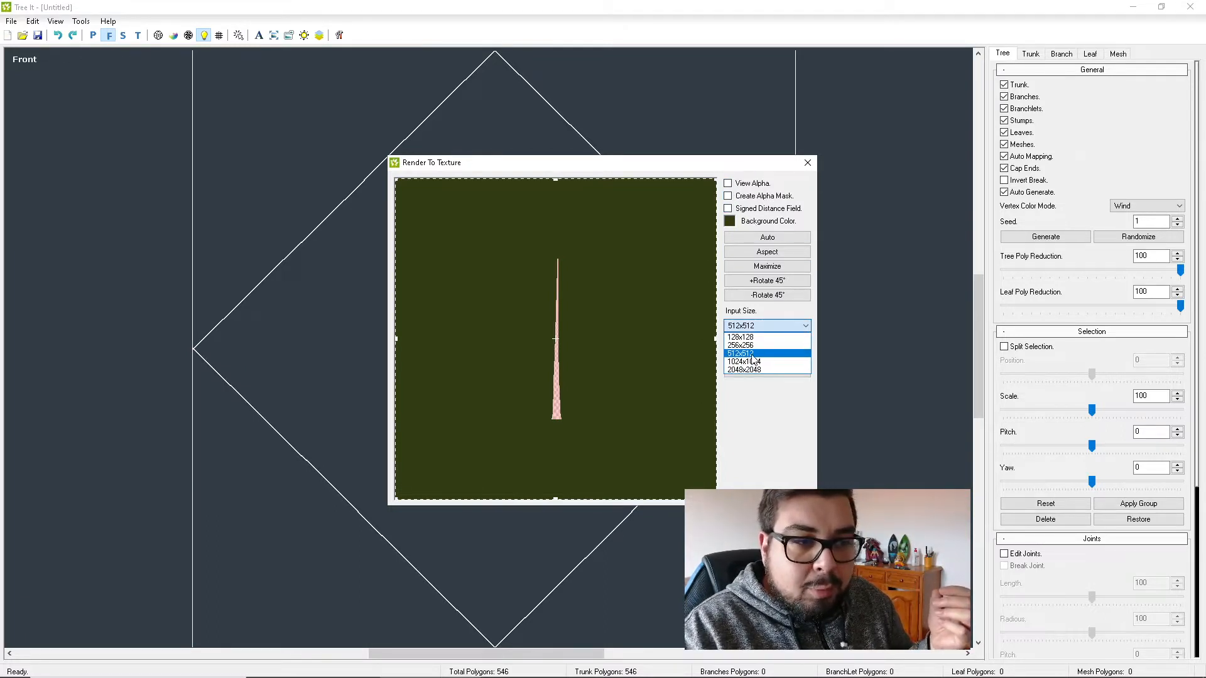
click(757, 363)
click(779, 326)
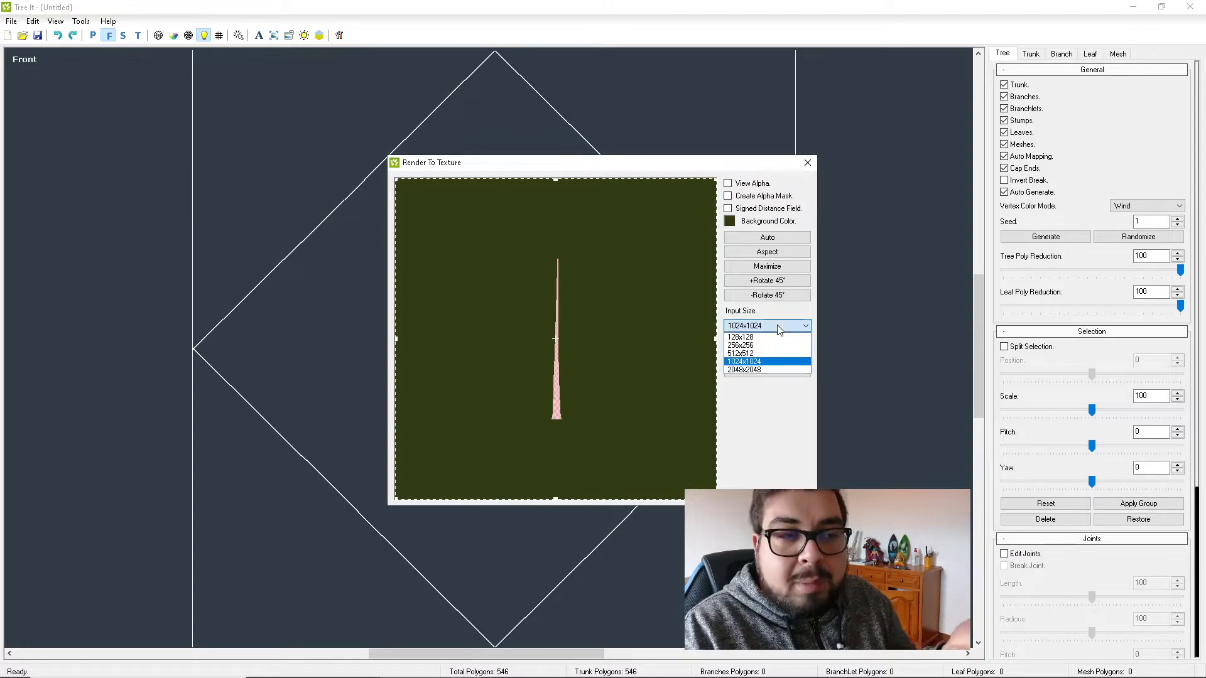
click(756, 371)
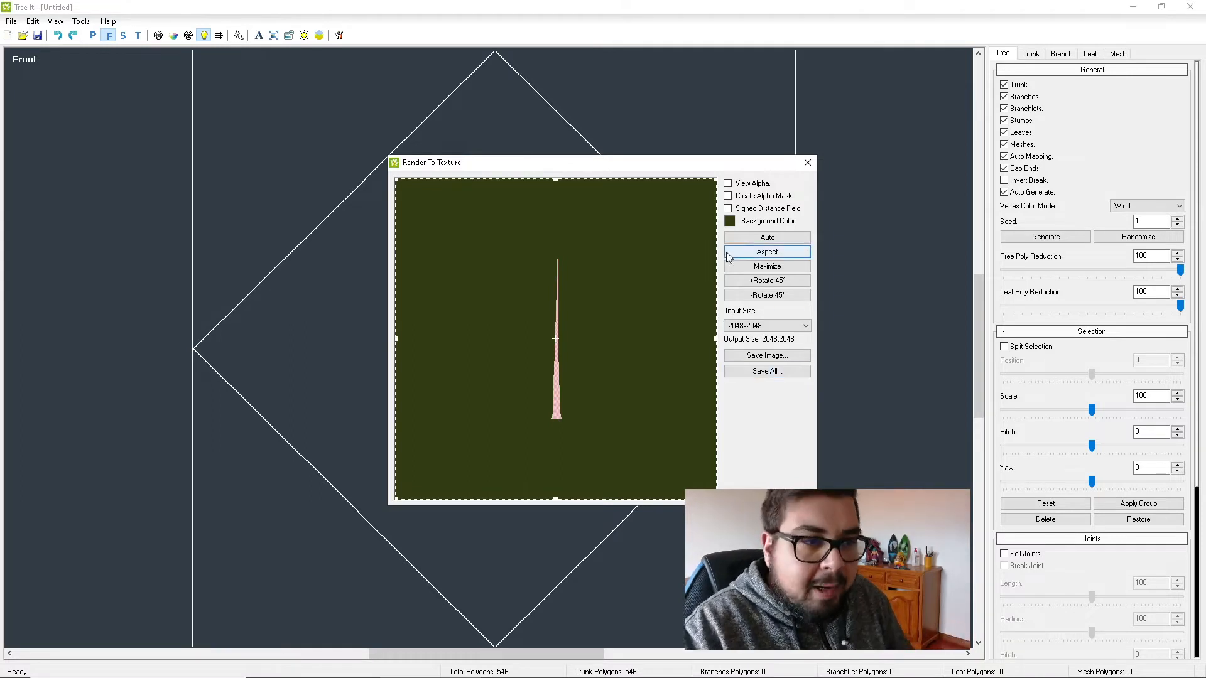
click(772, 325)
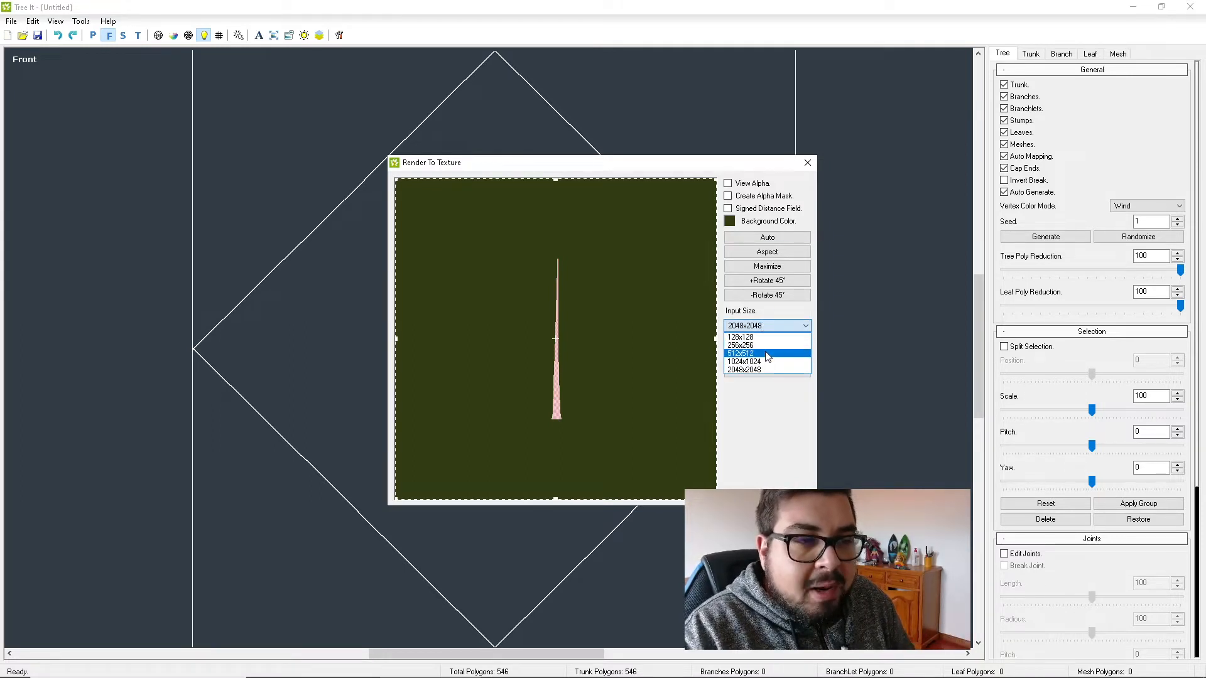
click(766, 353)
click(807, 162)
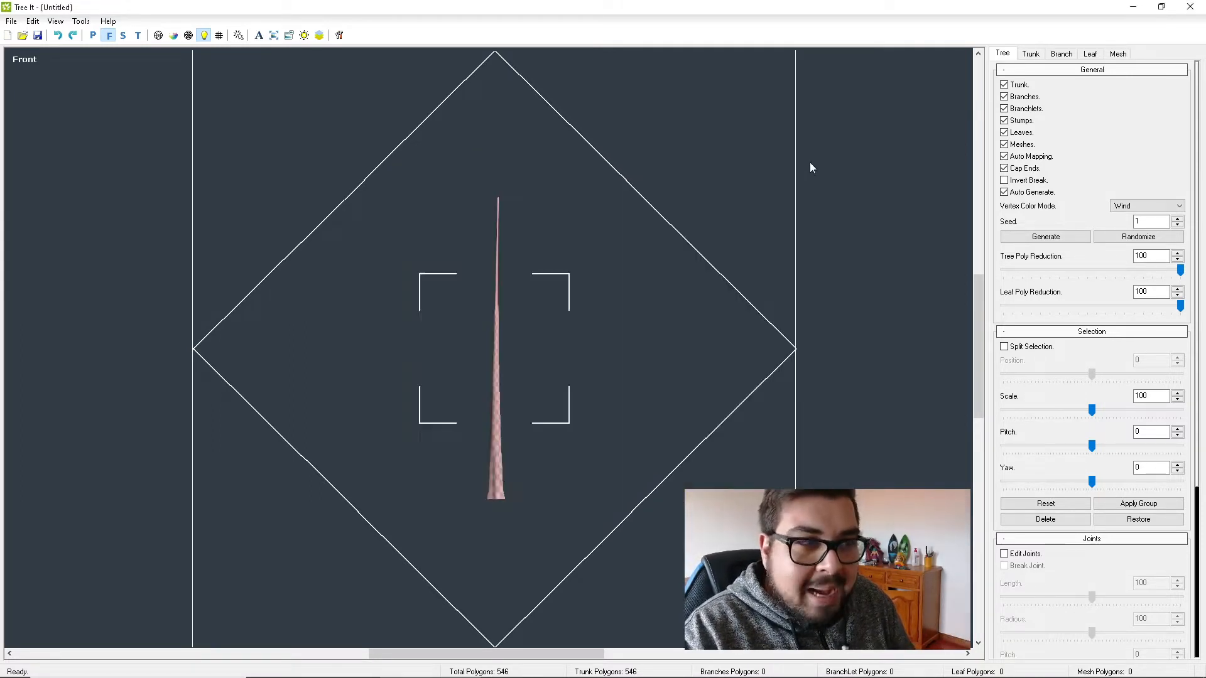
Return to the perspective view and set both the X and Y light angles to 126 in the lighting settings.
click(93, 35)
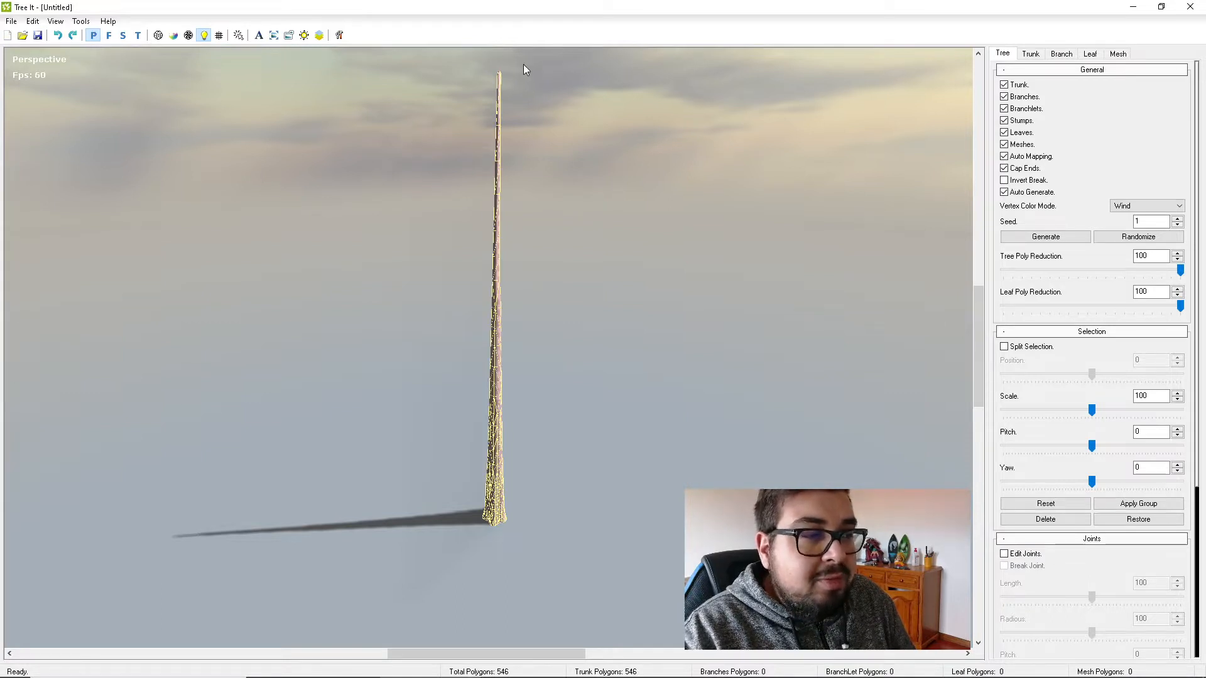
click(305, 36)
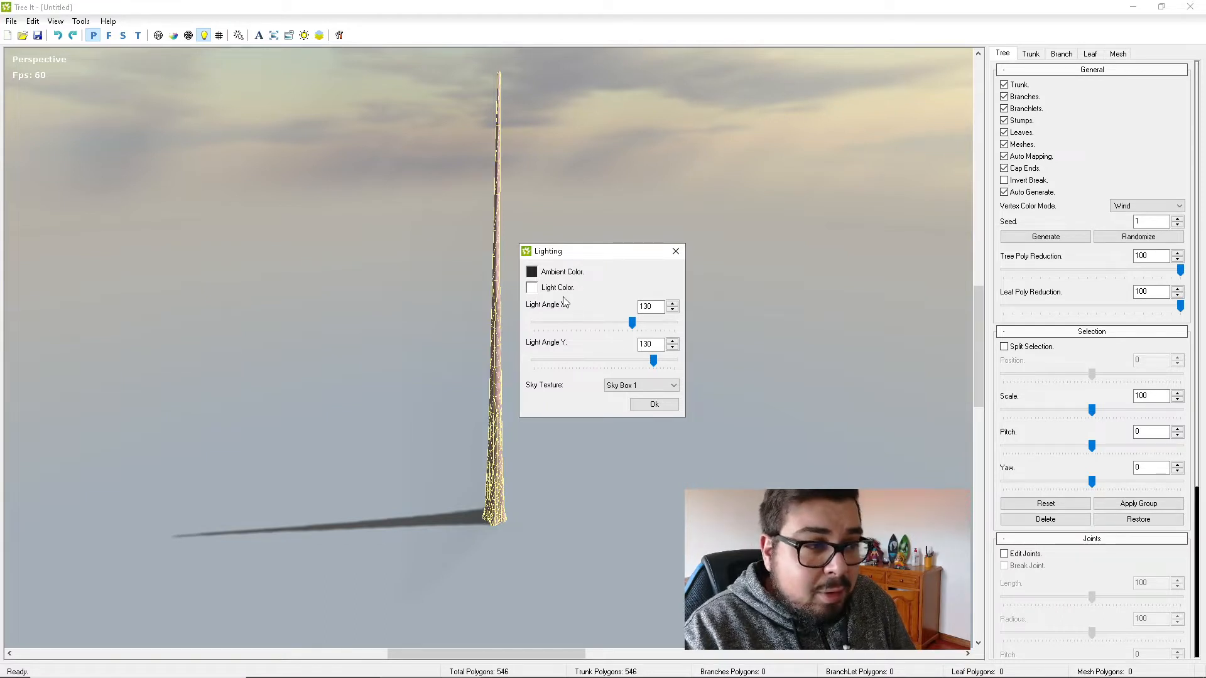
scroll(565, 300, up, 2)
scroll(630, 352, up, 2)
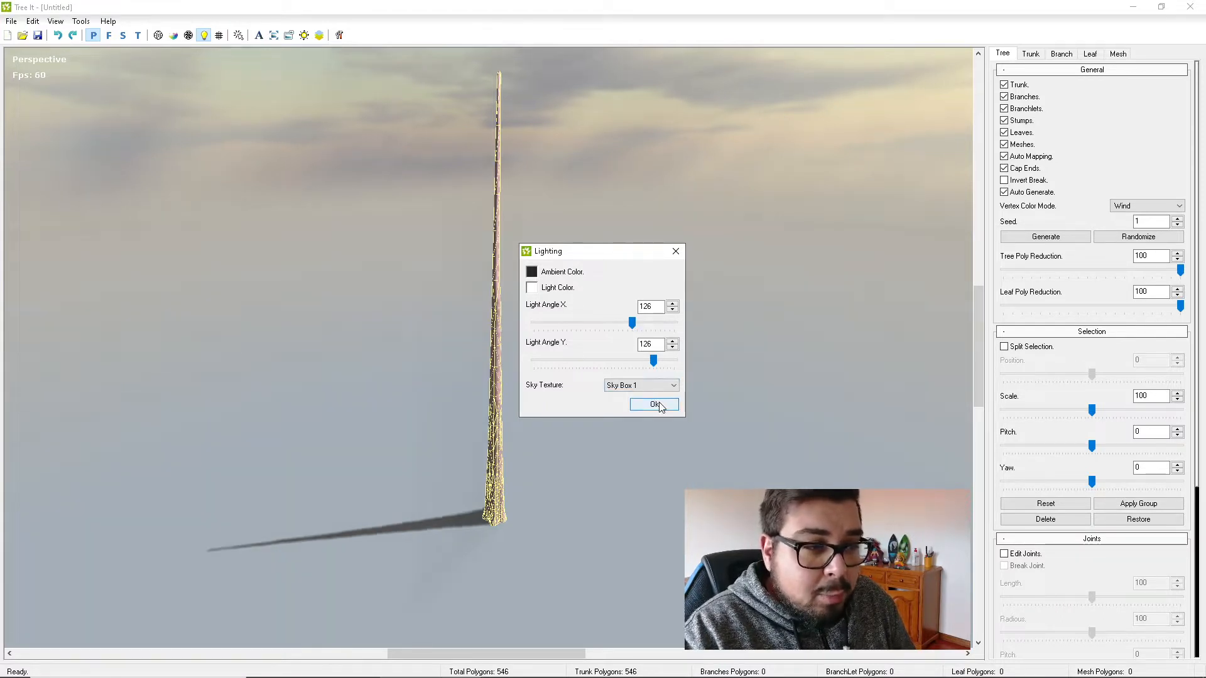
Compare the two sky textures and apply Sky Box 2 to the scene.
click(659, 386)
click(655, 406)
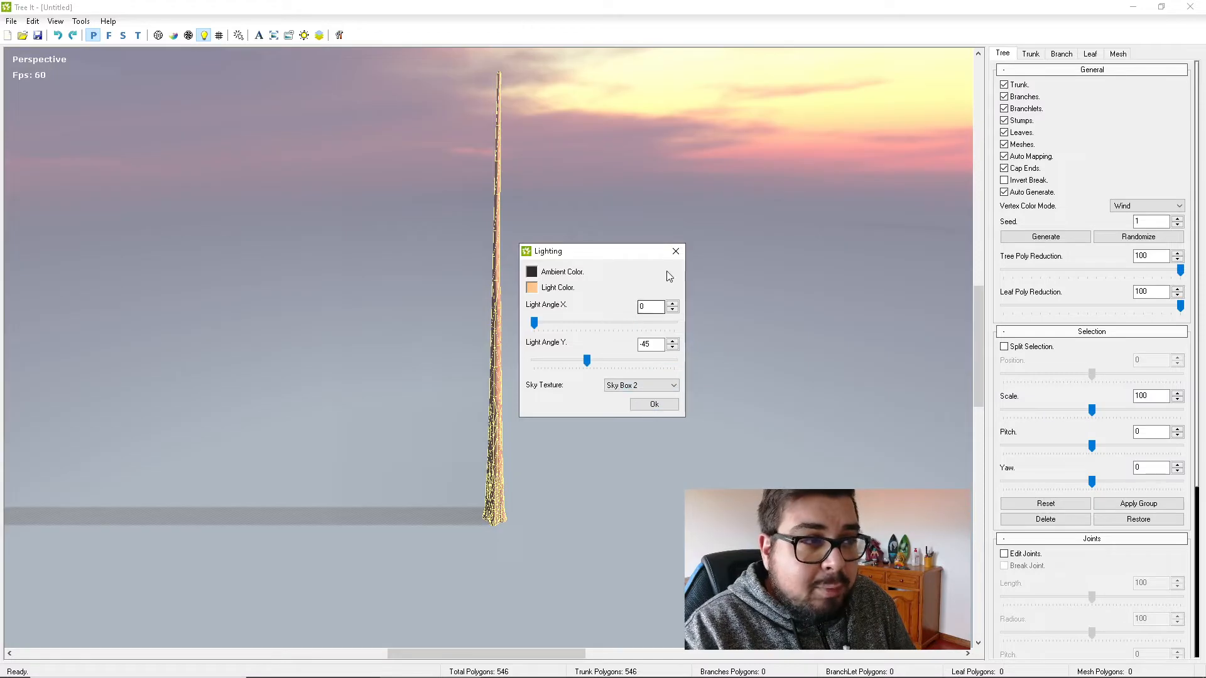
click(660, 385)
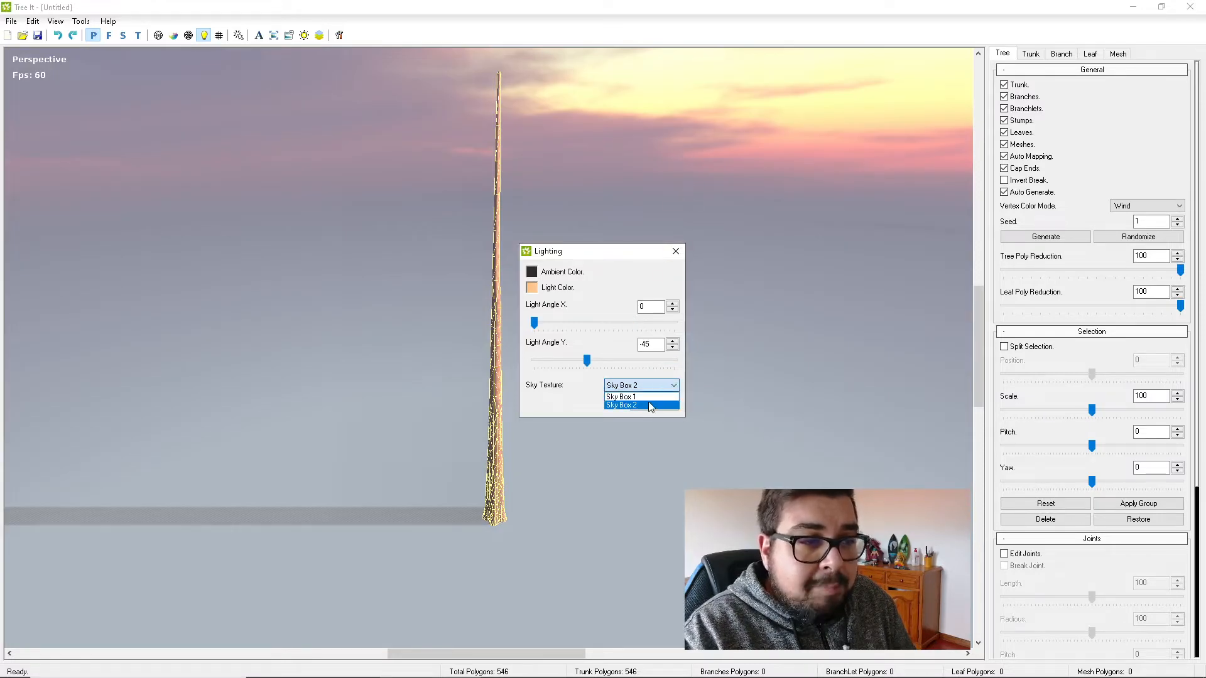
click(658, 395)
click(660, 385)
click(645, 406)
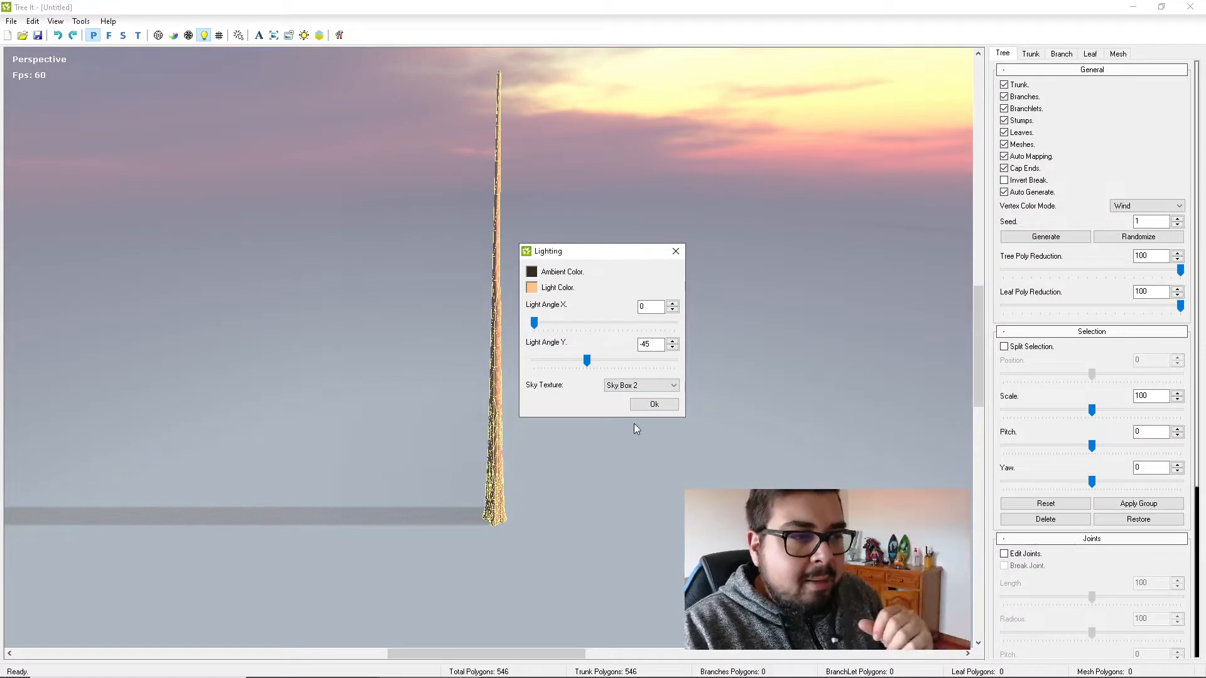
click(651, 404)
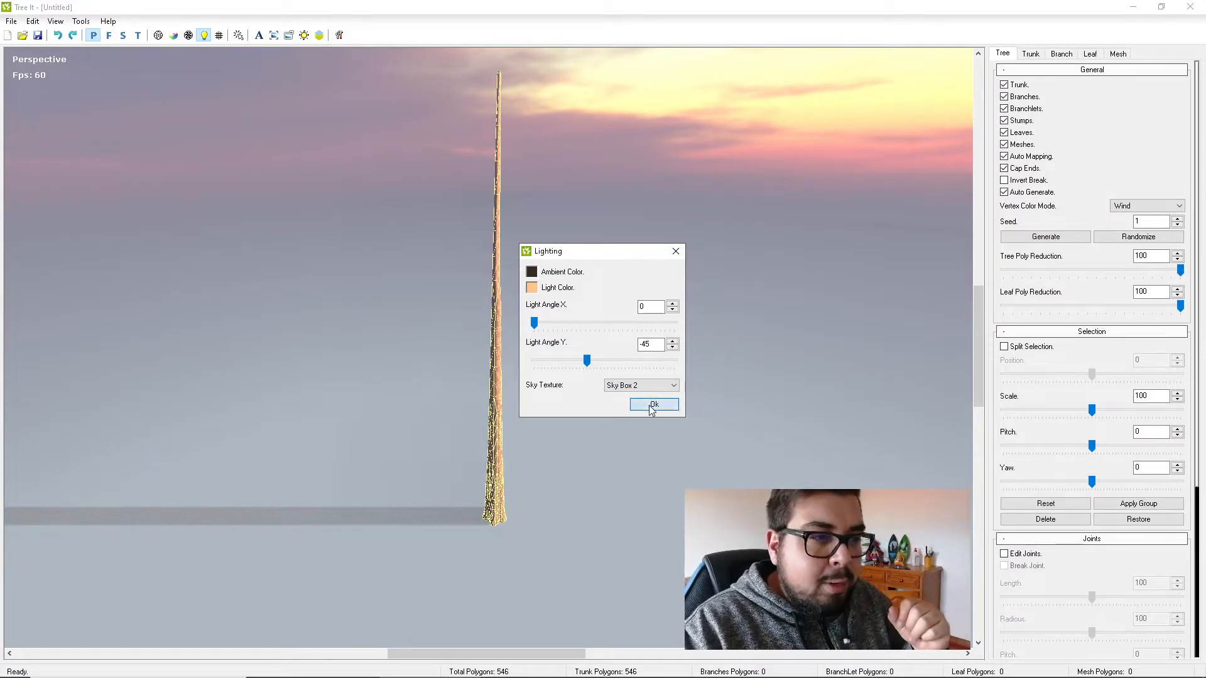
Look over the Leaf/Mesh Layers window and the general options, and close both without changing anything.
click(320, 36)
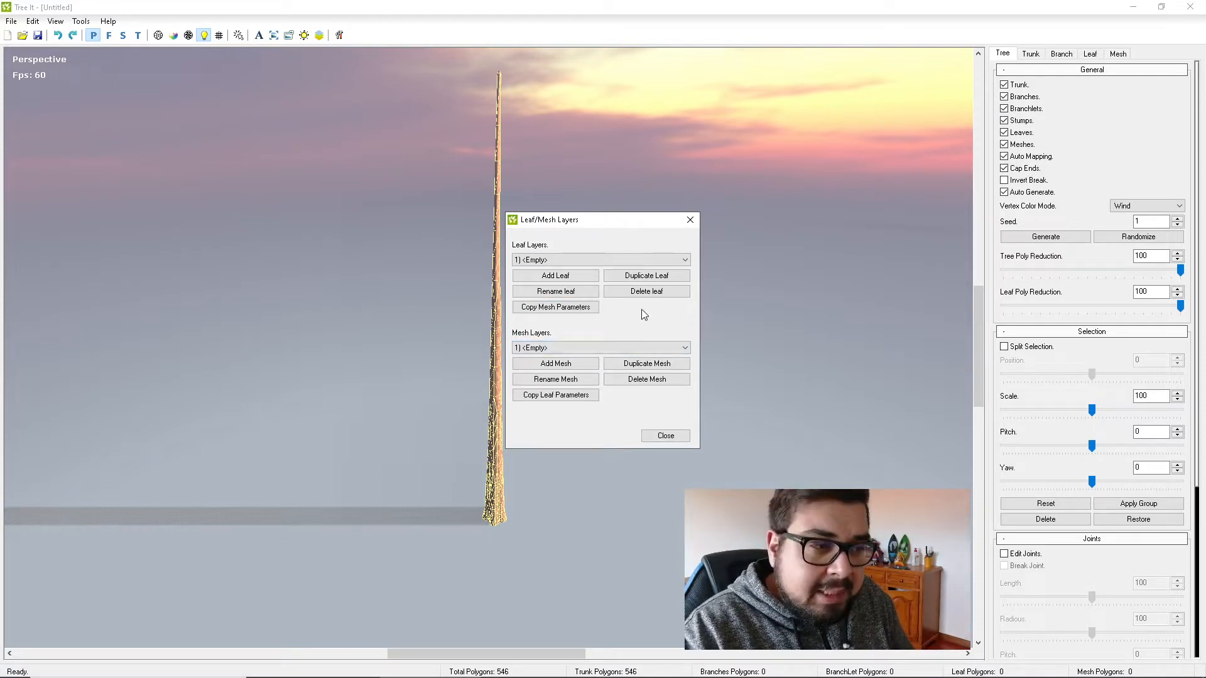
click(690, 221)
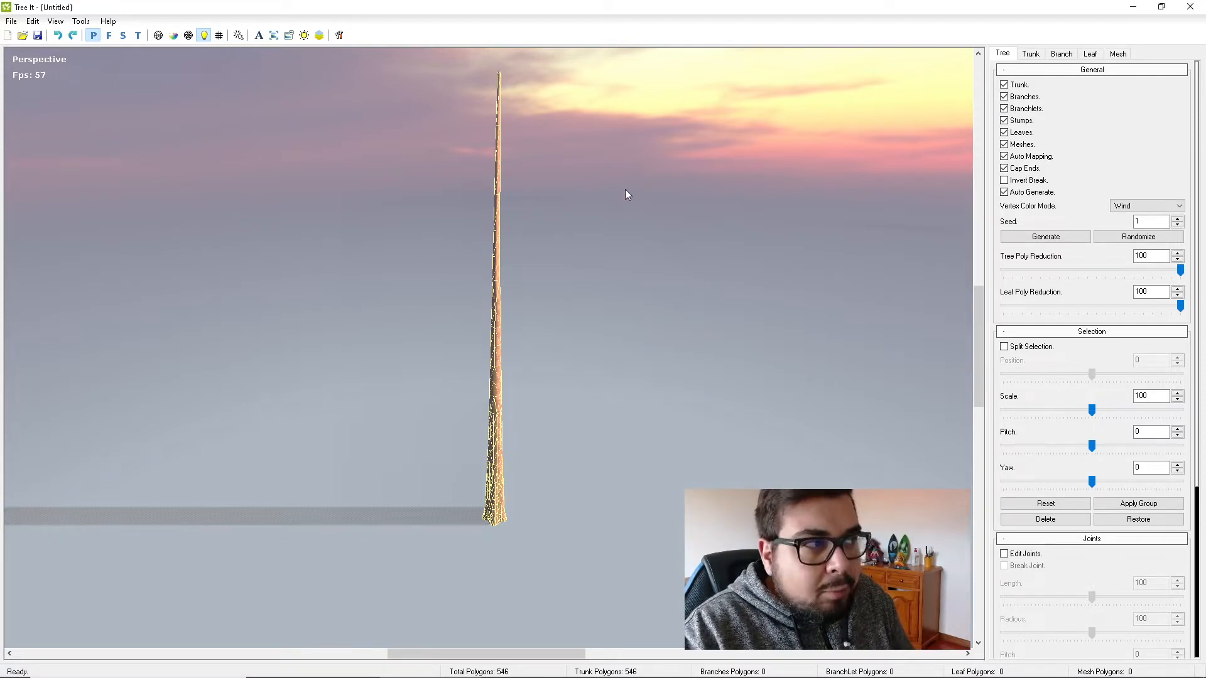
click(339, 35)
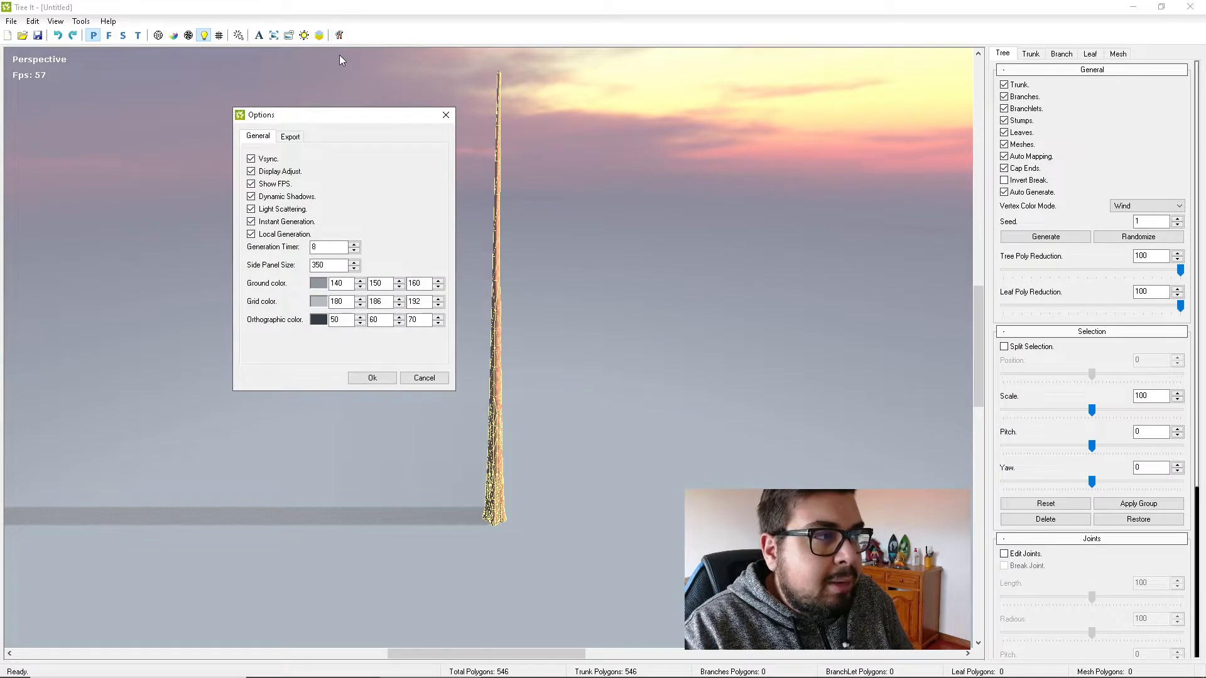
click(424, 378)
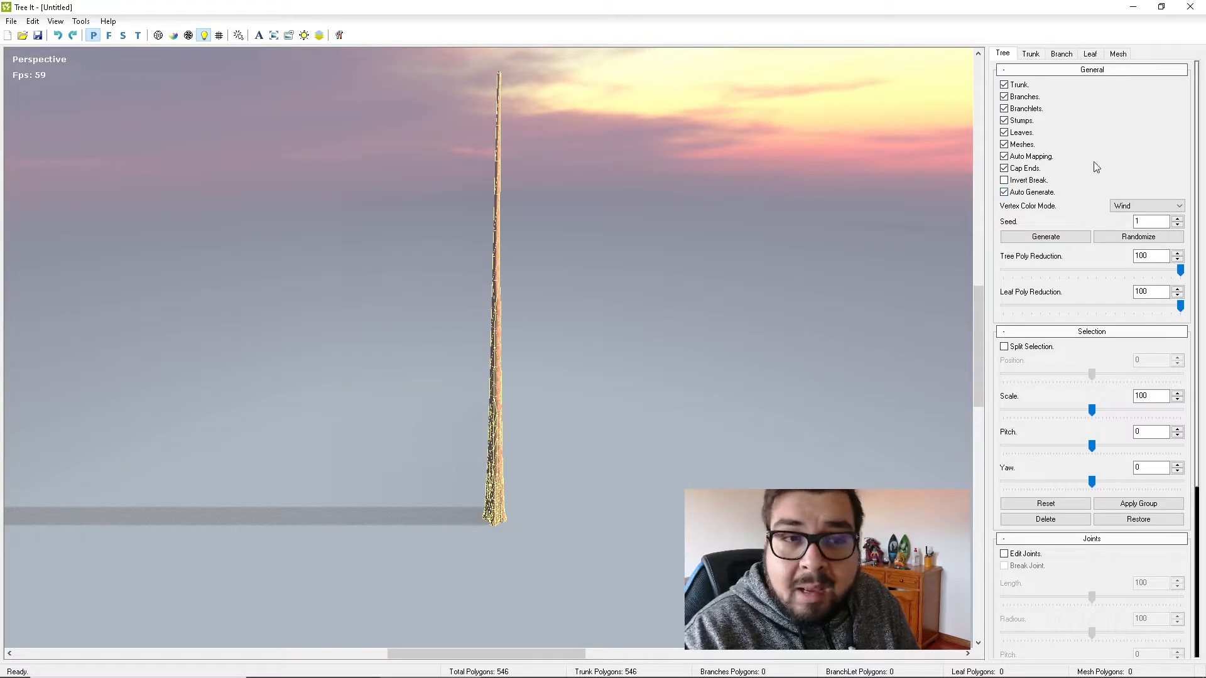
Cycle the tree's vertex color mode through Normals, Roughness and Transmission, and set it back to Wind.
click(1143, 206)
click(1137, 226)
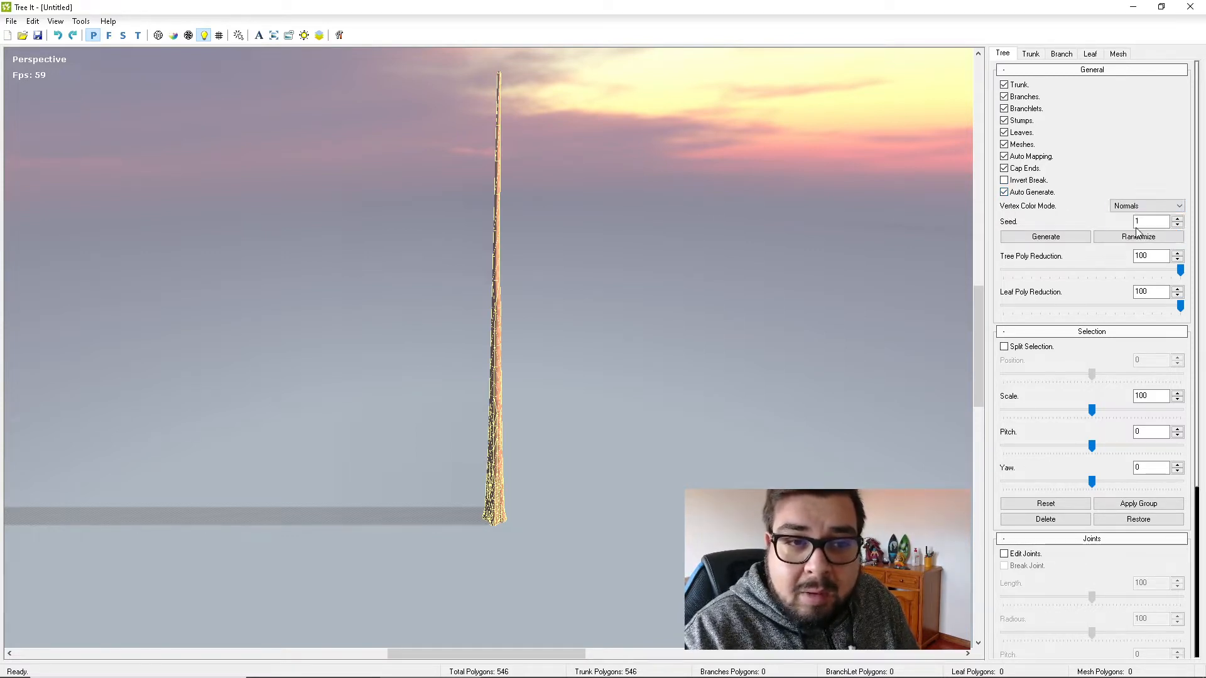
click(1144, 206)
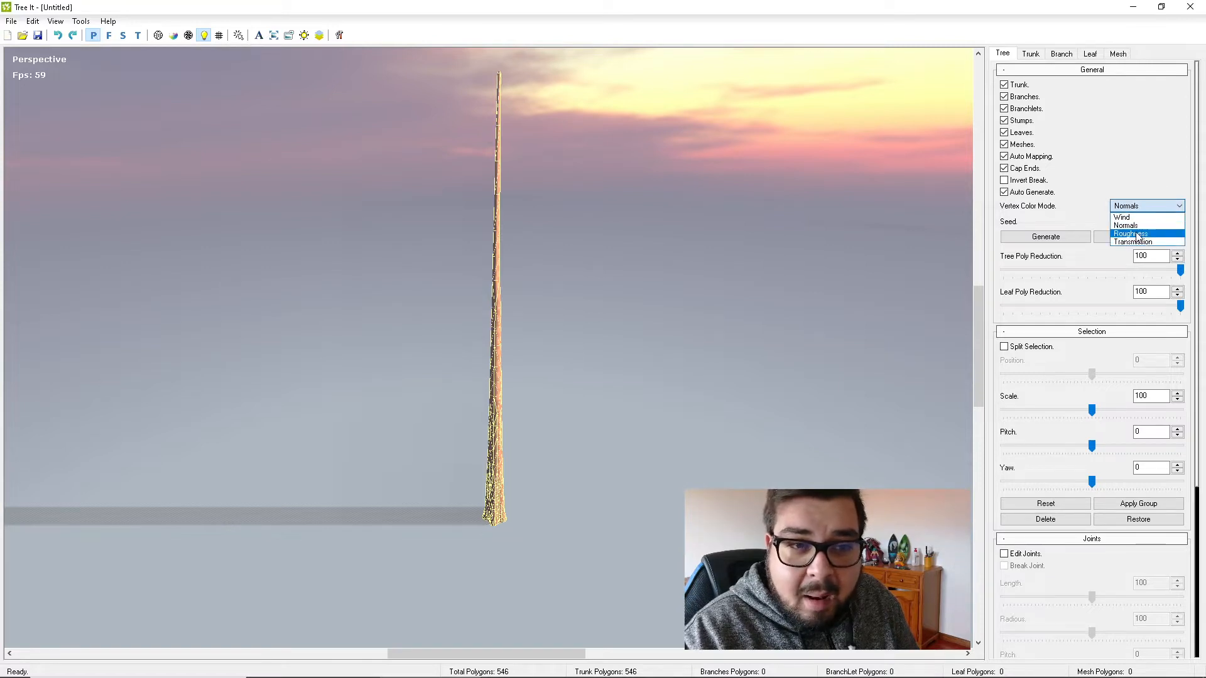
click(1133, 233)
click(1143, 206)
click(1138, 242)
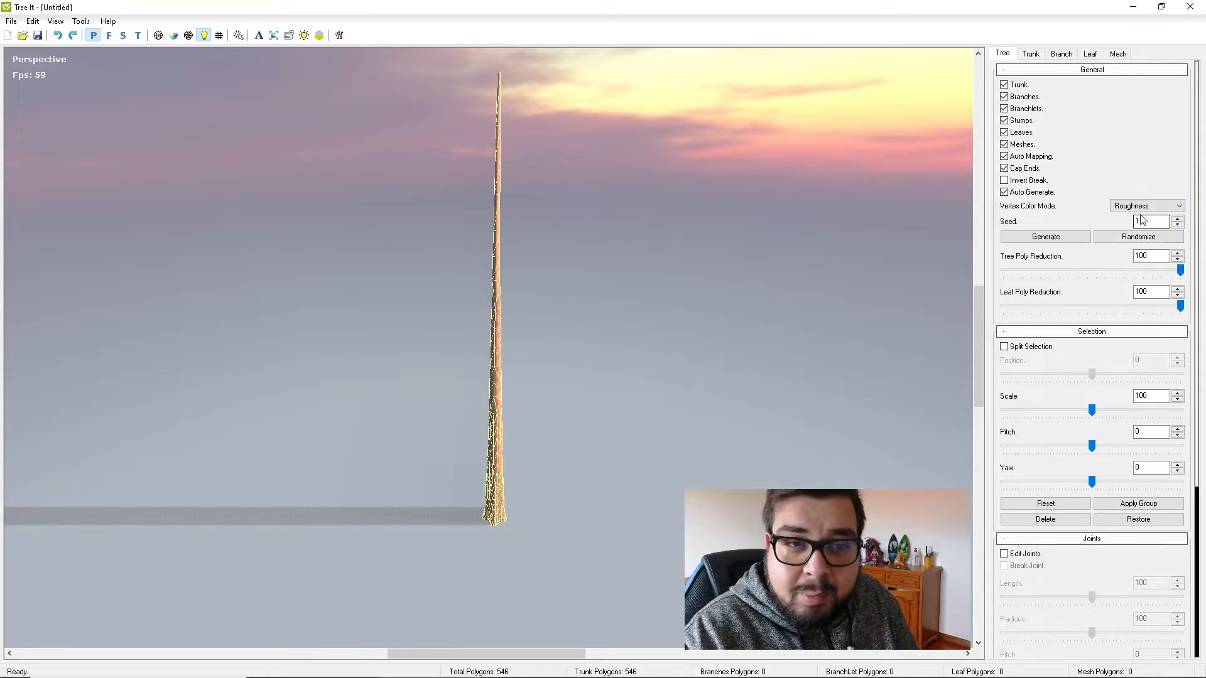
click(1143, 206)
click(1121, 217)
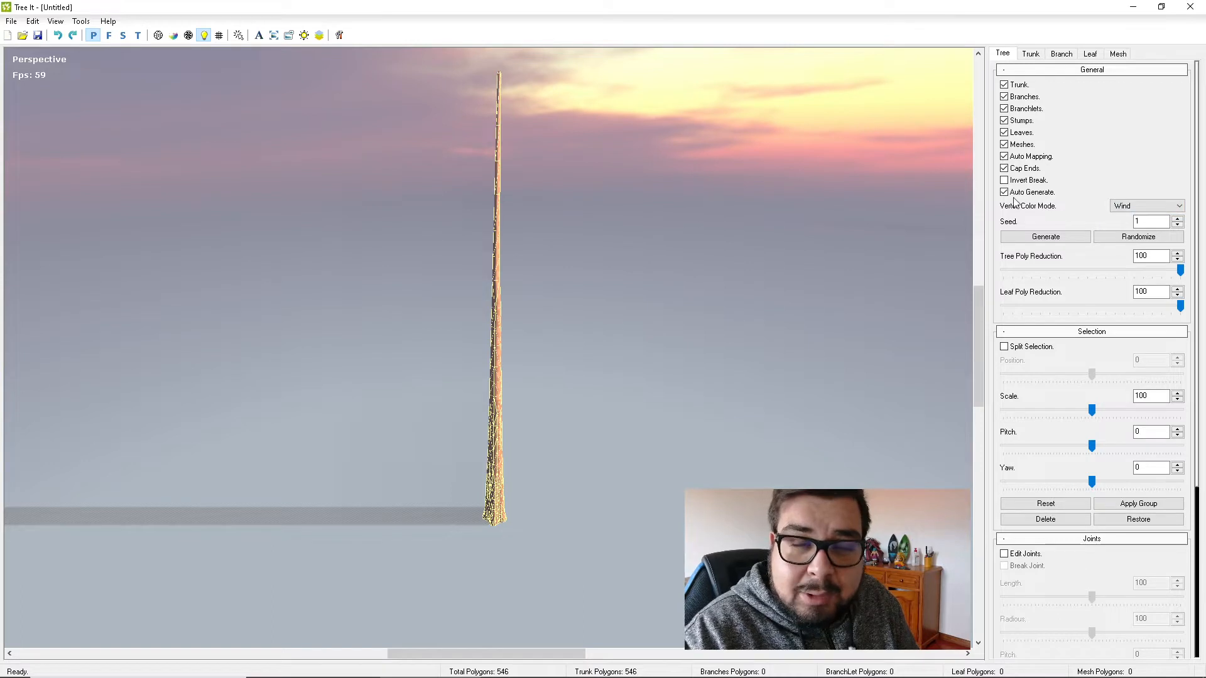
Turn on the wind animation and inspect the trunk in the vertex color display, leaving that display switched off.
click(188, 36)
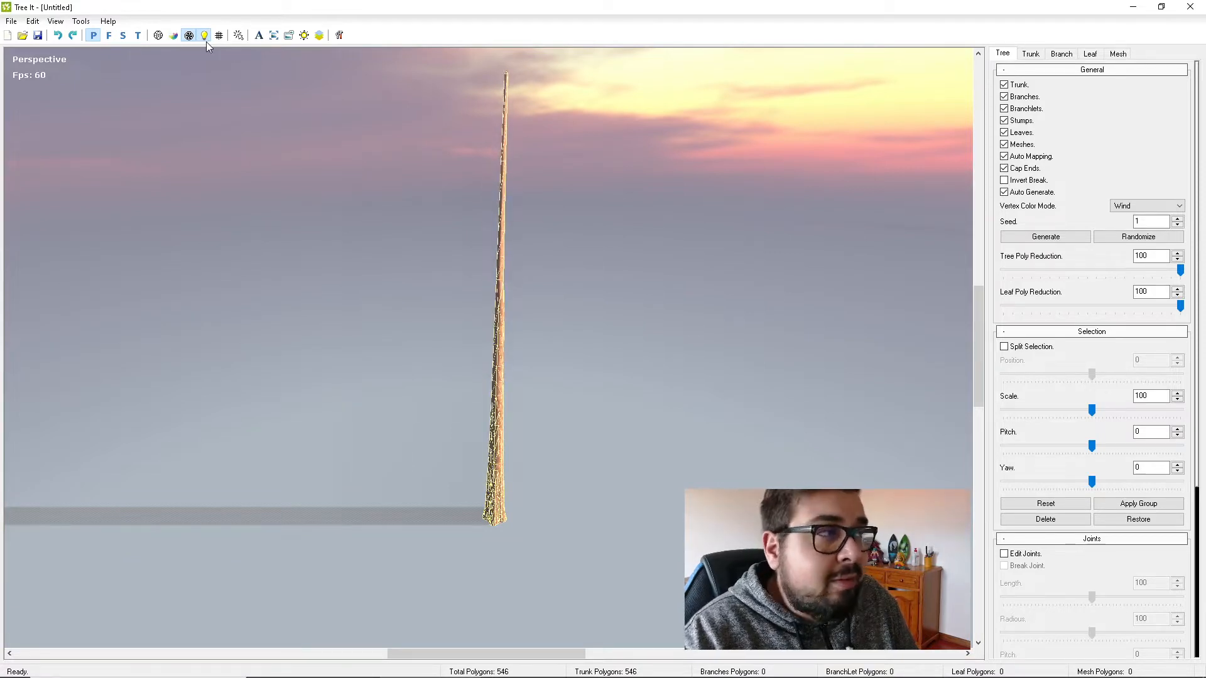
click(173, 36)
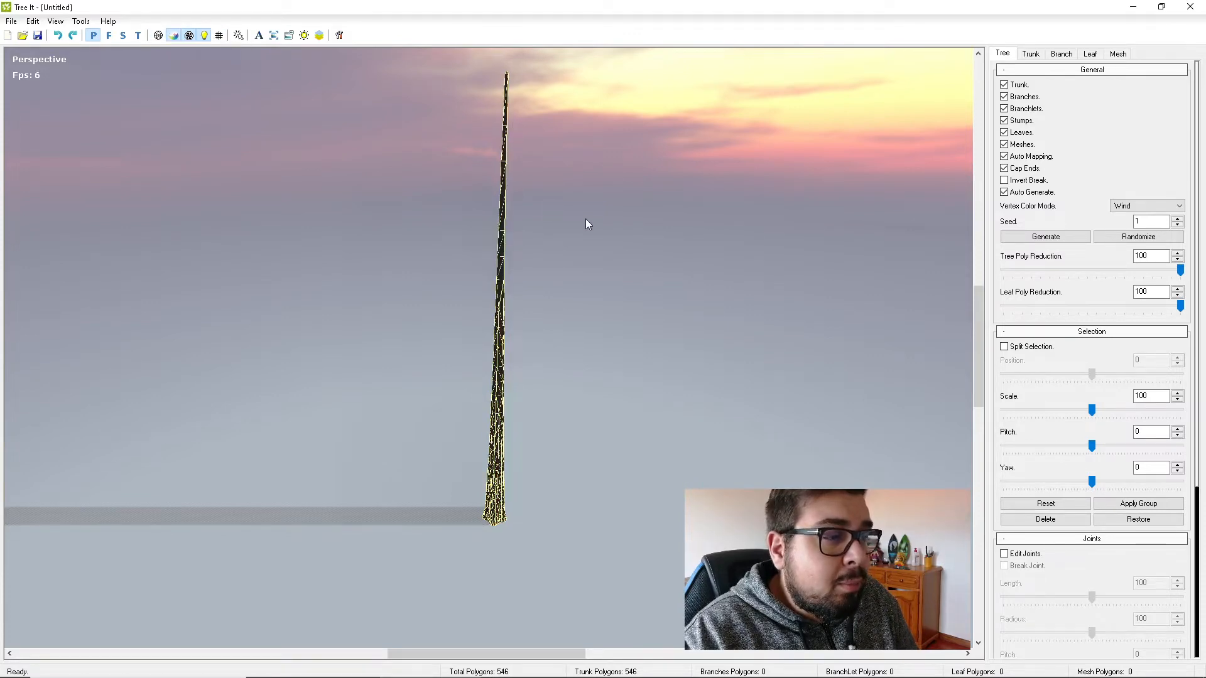
scroll(533, 254, up, 5)
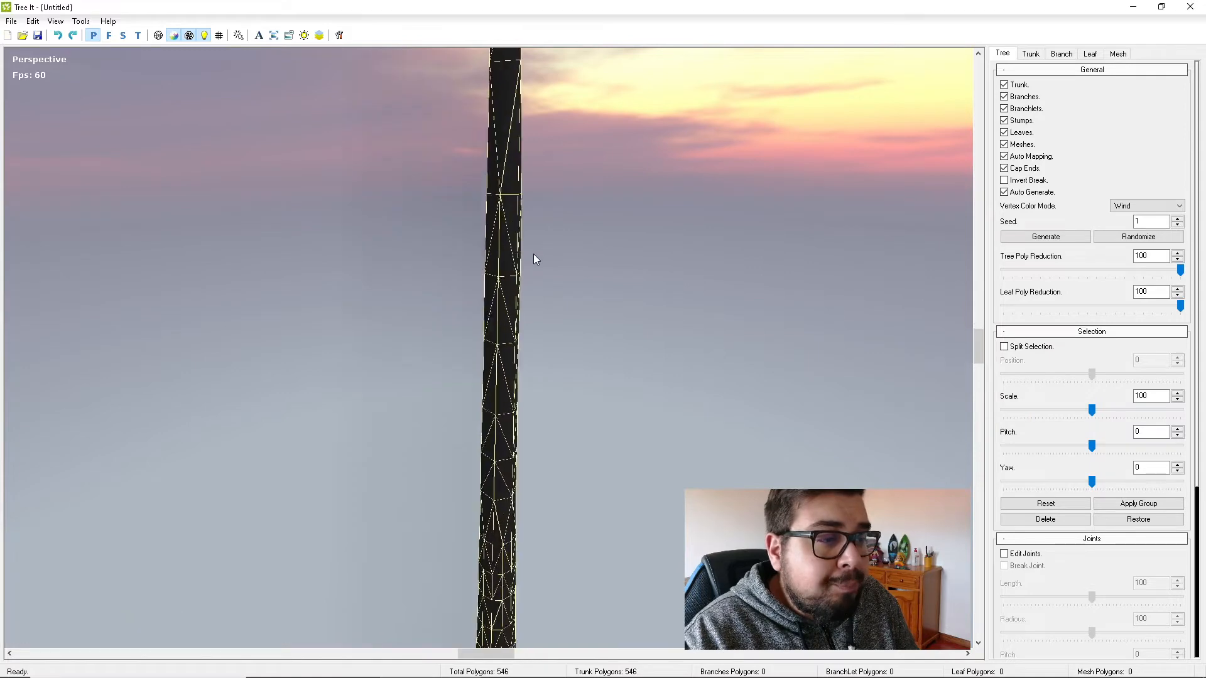
scroll(533, 253, down, 2)
scroll(533, 254, up, 3)
scroll(533, 254, down, 5)
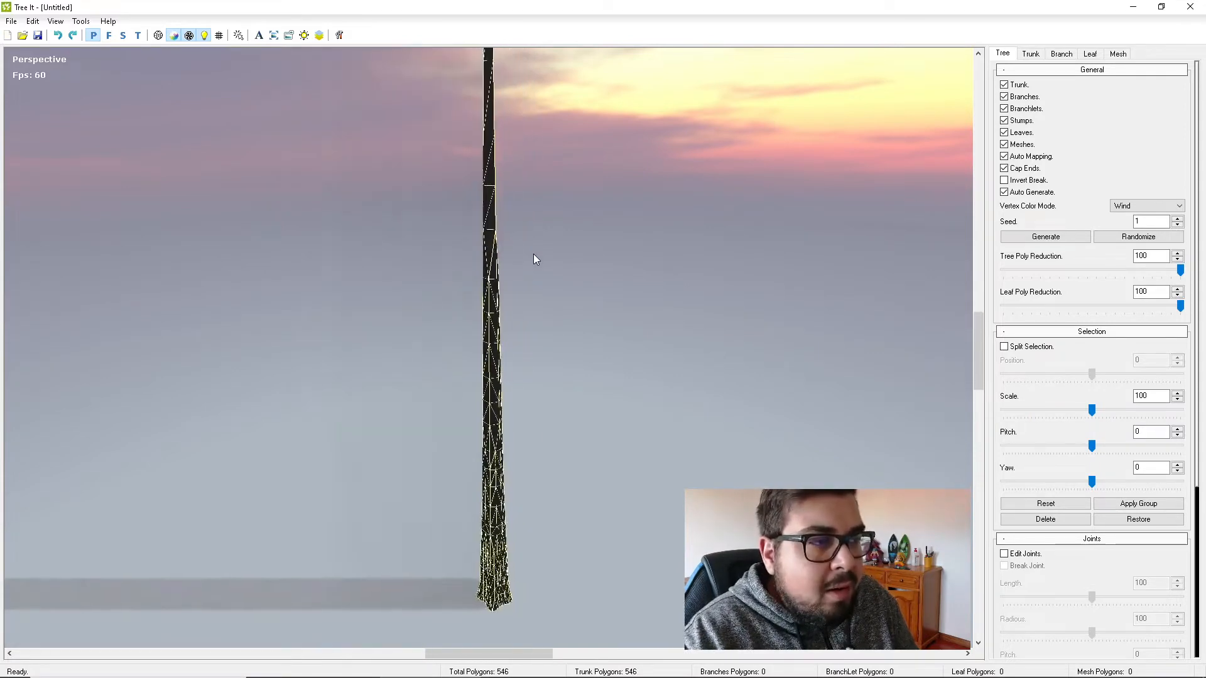
scroll(533, 258, down, 2)
scroll(523, 160, down, 1)
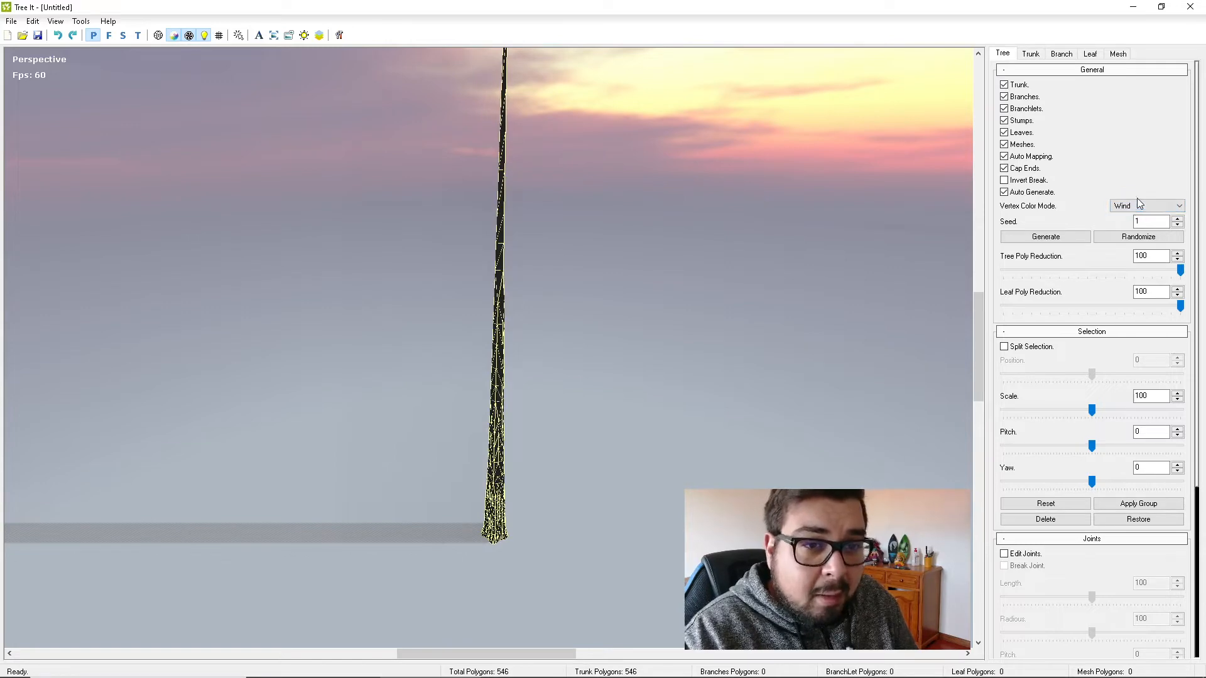
click(174, 36)
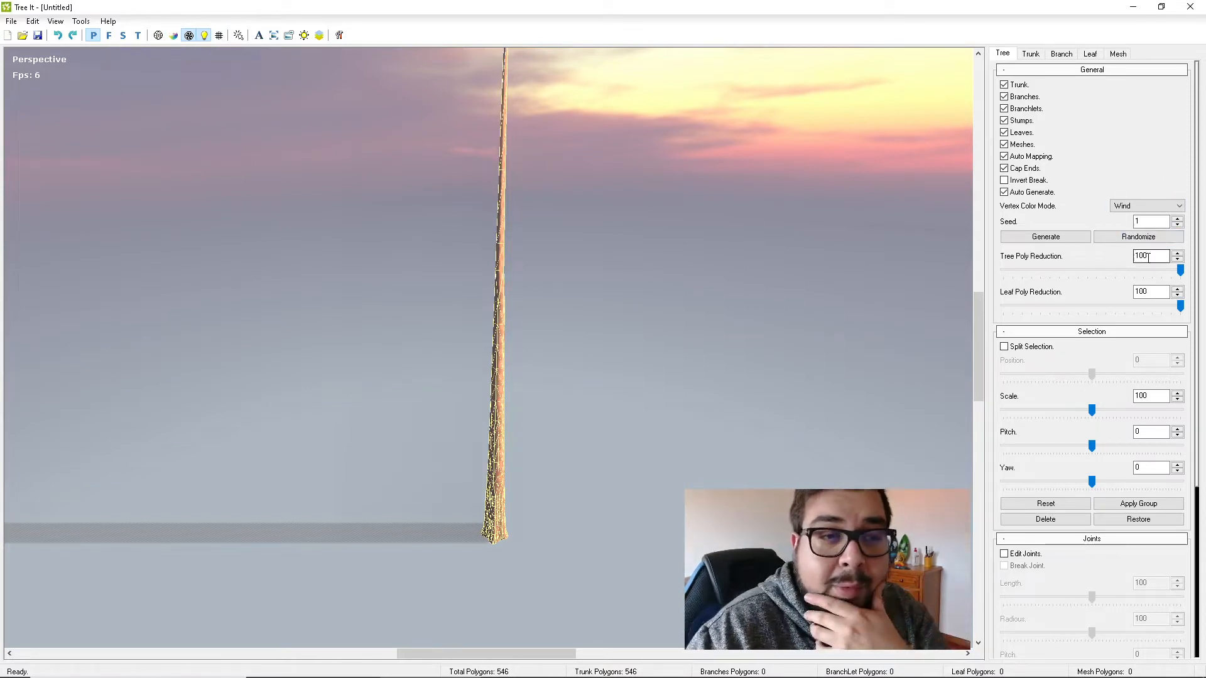
Try the trunk with Tree Poly Reduction lowered to 5, and restore it to 100.
drag(635, 241, 679, 252)
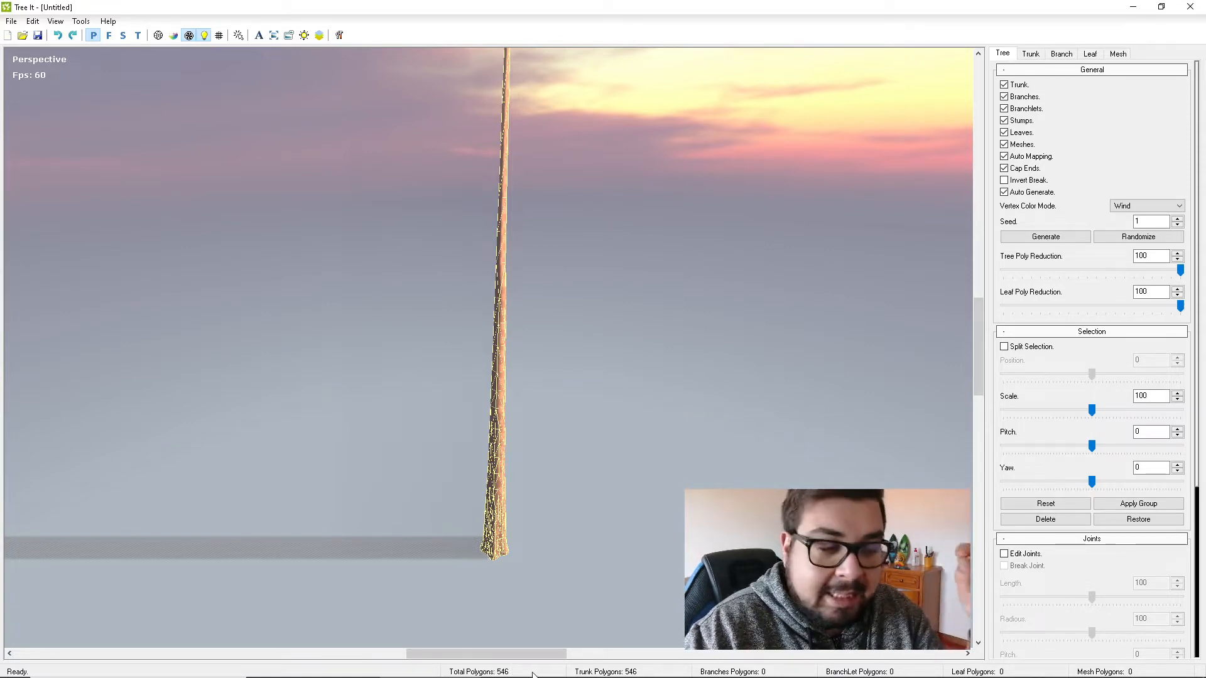
mouse_move(567, 677)
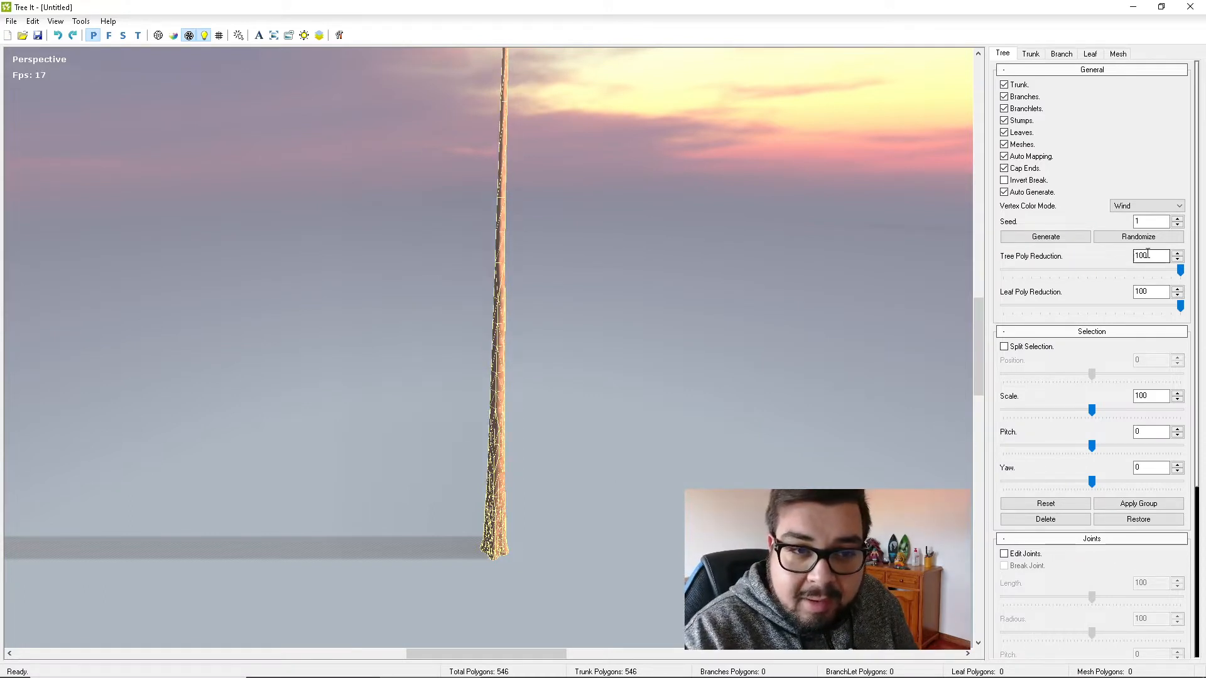
drag(1178, 270, 985, 279)
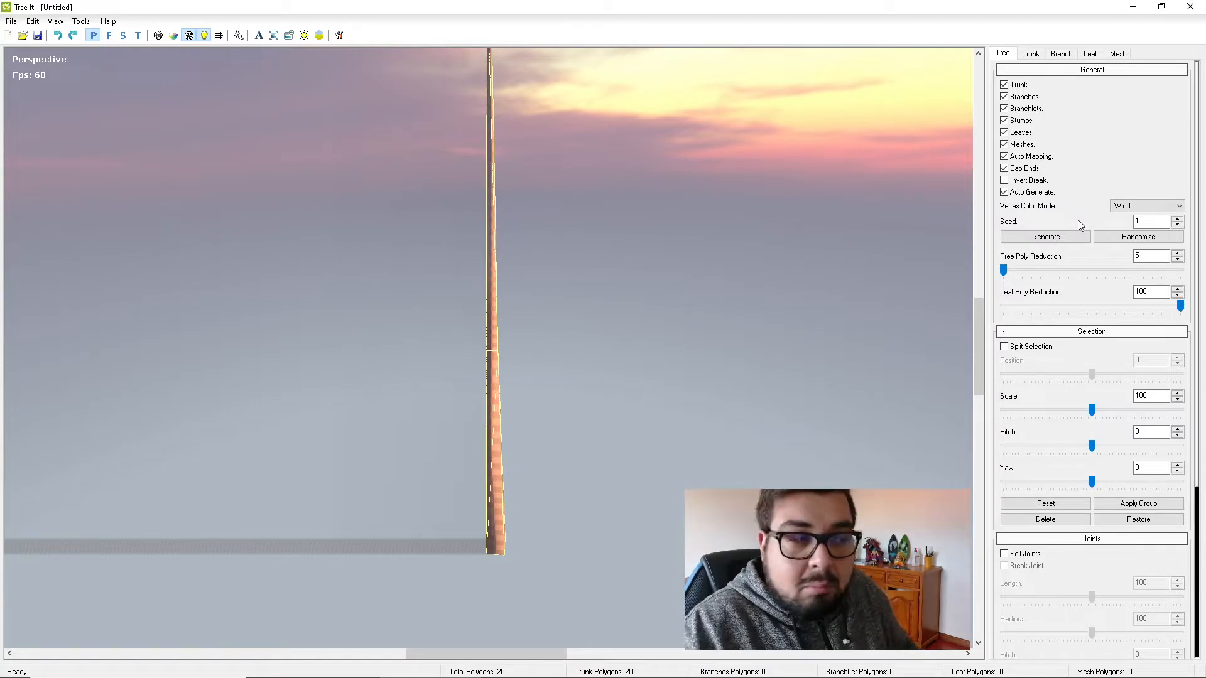
click(1018, 275)
drag(1040, 270, 1015, 273)
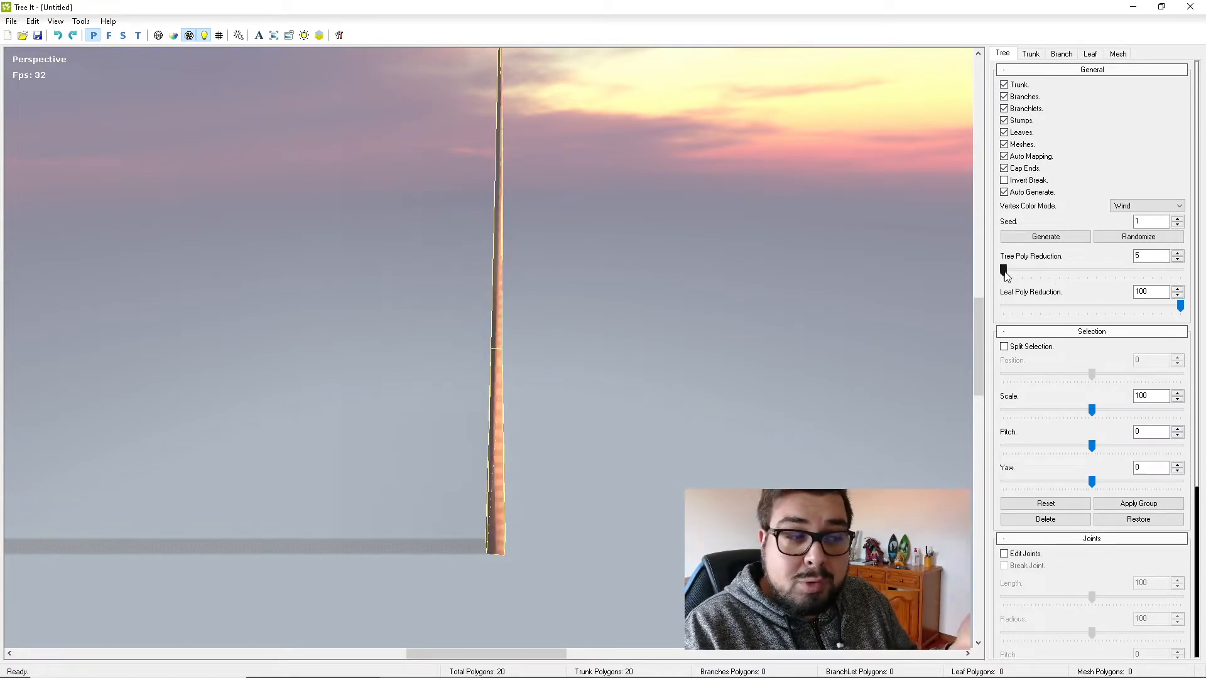
click(1003, 271)
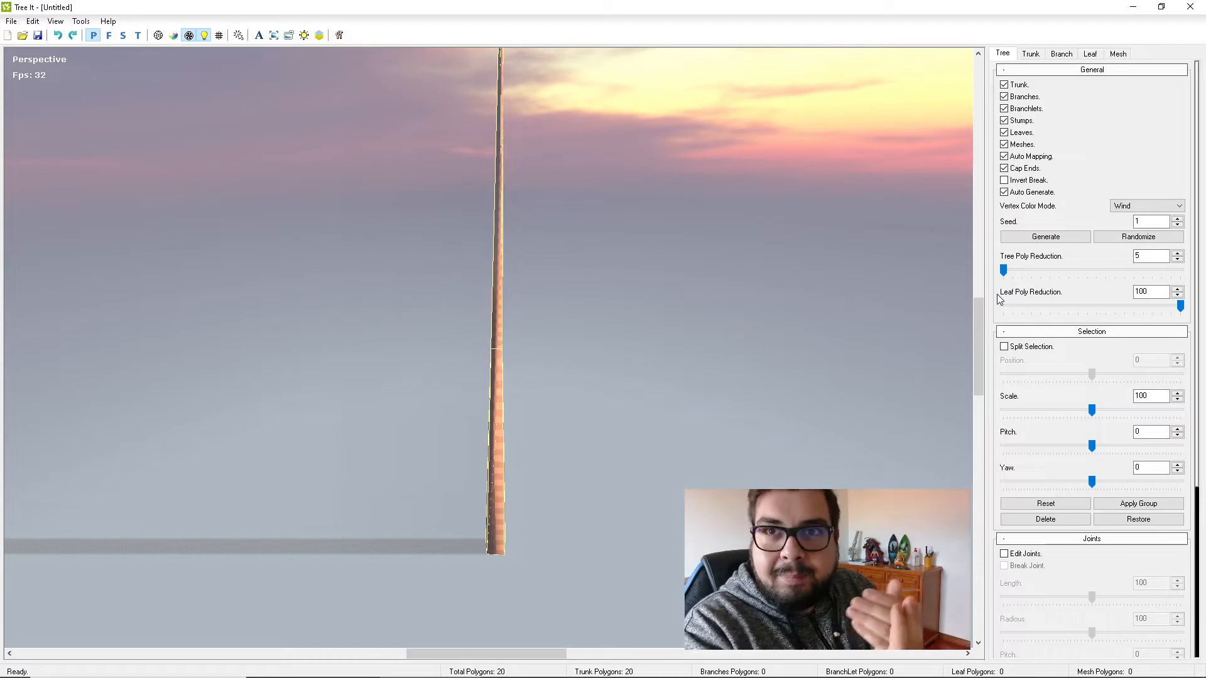
drag(1003, 269, 1192, 274)
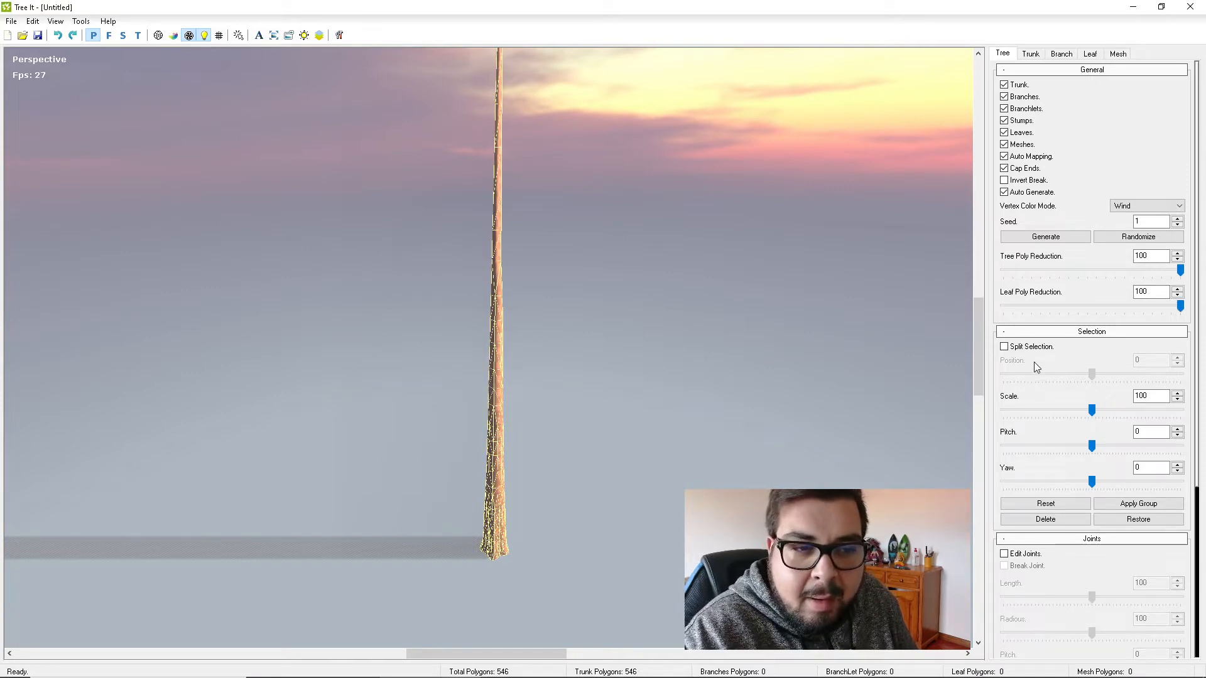
Try Split Selection on the trunk with varied selection scale, pitch and yaw, reset the selection, and turn the split off.
click(1004, 348)
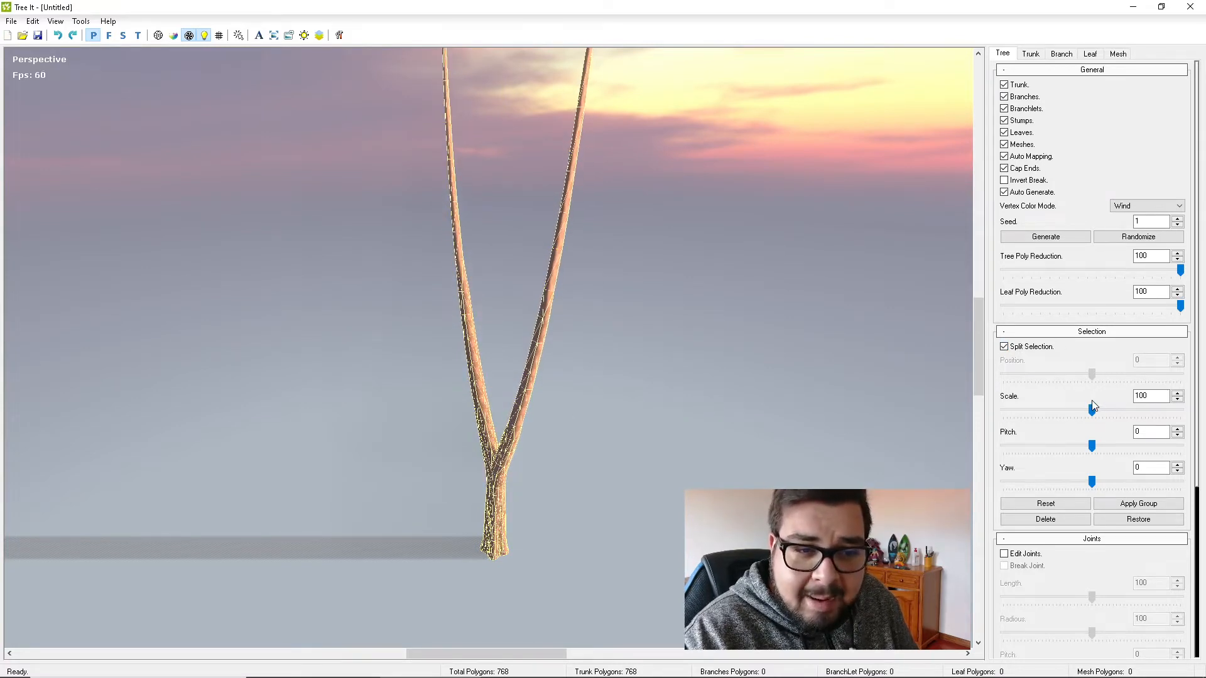
drag(1093, 410, 1093, 443)
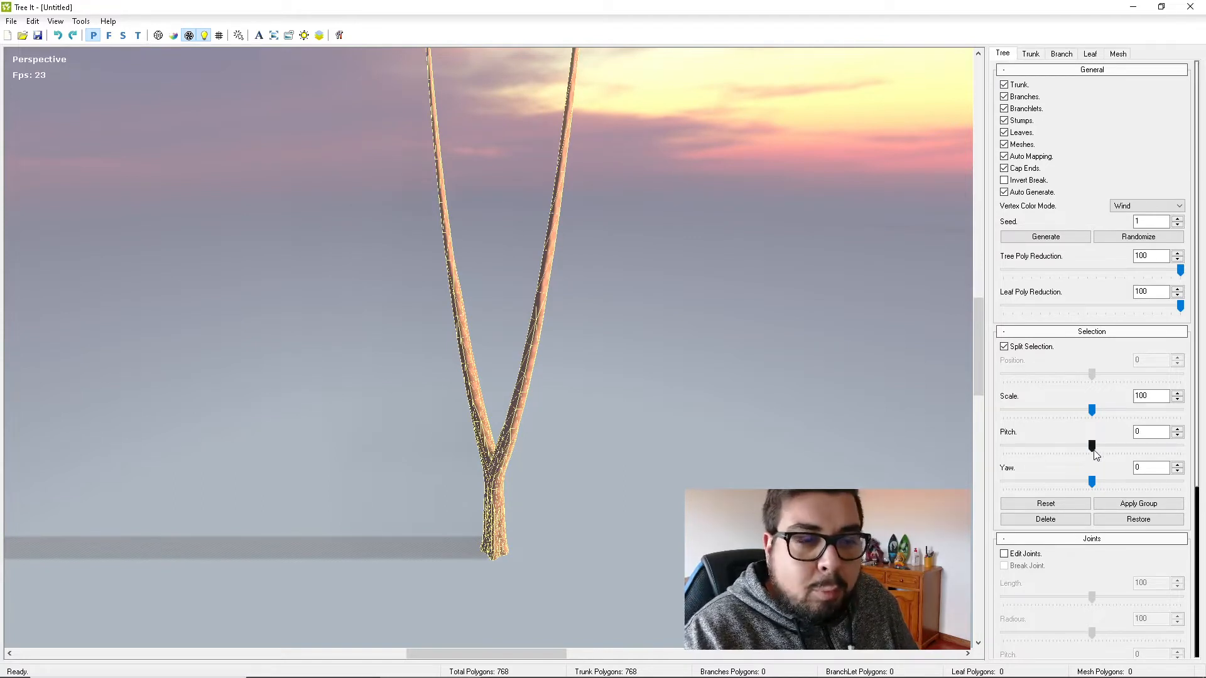
mouse_move(1092, 449)
mouse_down()
mouse_move(1113, 446)
mouse_move(1090, 447)
mouse_up()
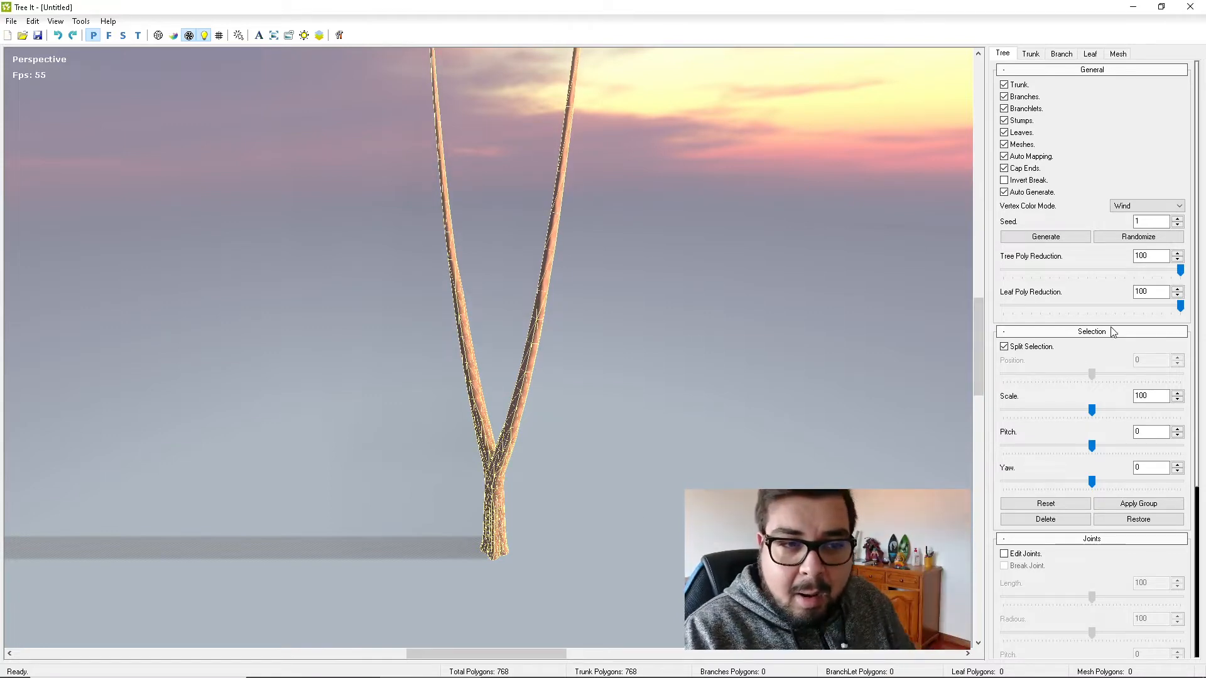
mouse_move(1091, 481)
mouse_down()
mouse_move(1129, 474)
mouse_move(1052, 468)
mouse_move(1100, 457)
mouse_move(1086, 474)
mouse_up()
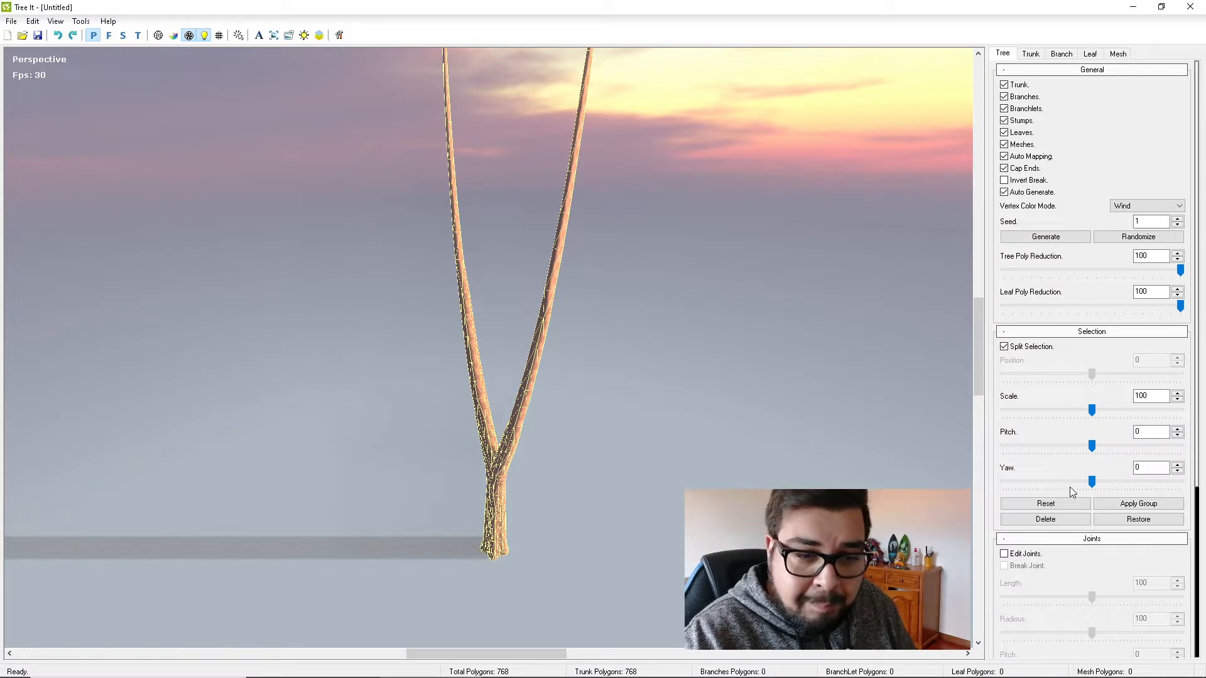
click(1082, 502)
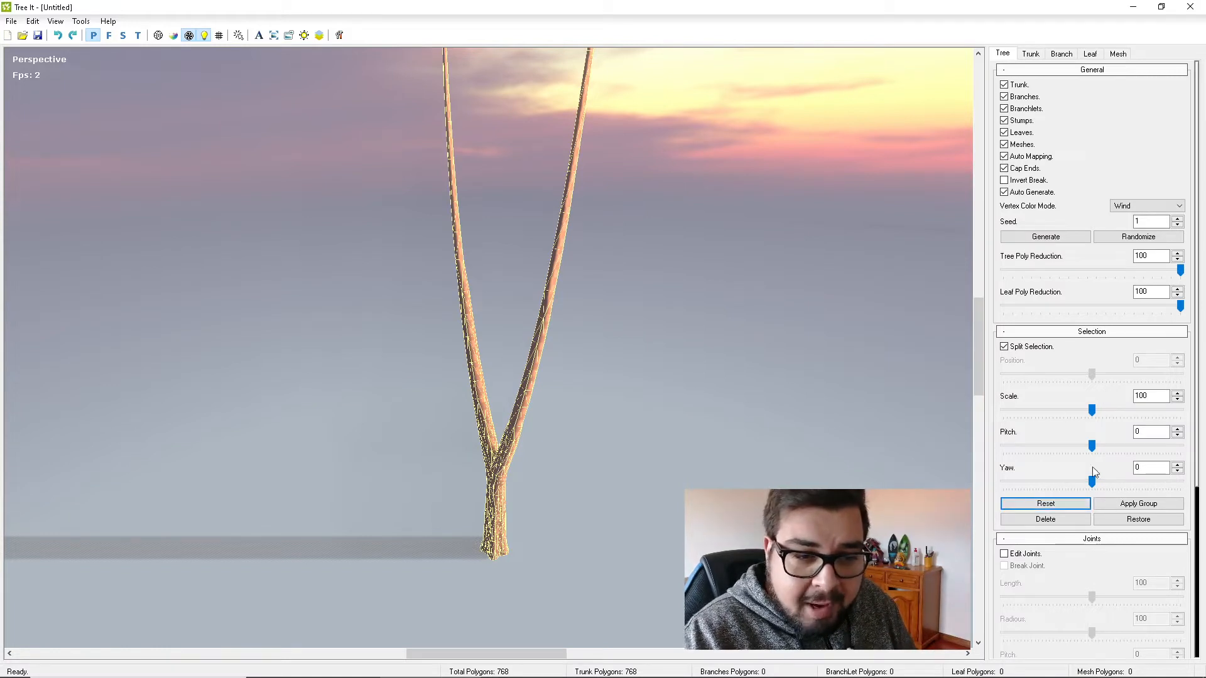
click(1003, 347)
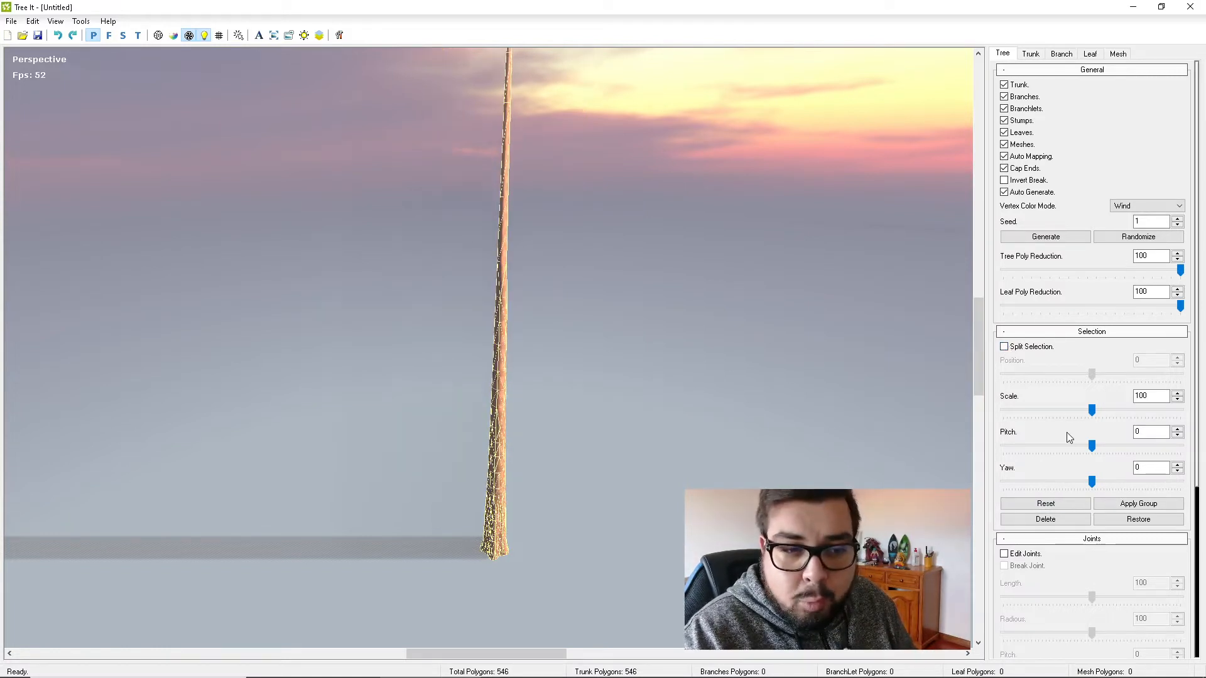
Turn on joint editing for the trunk and select one of the yellow joints on its middle section.
scroll(1071, 440, down, 3)
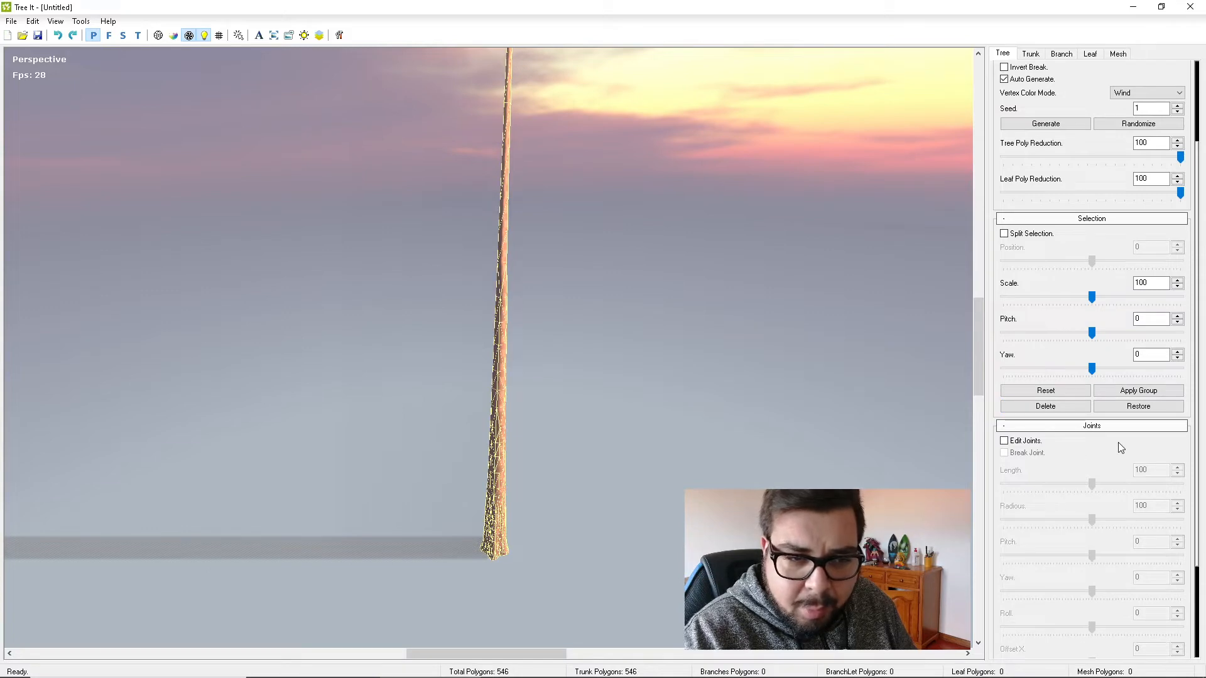
click(1004, 441)
scroll(555, 470, up, 10)
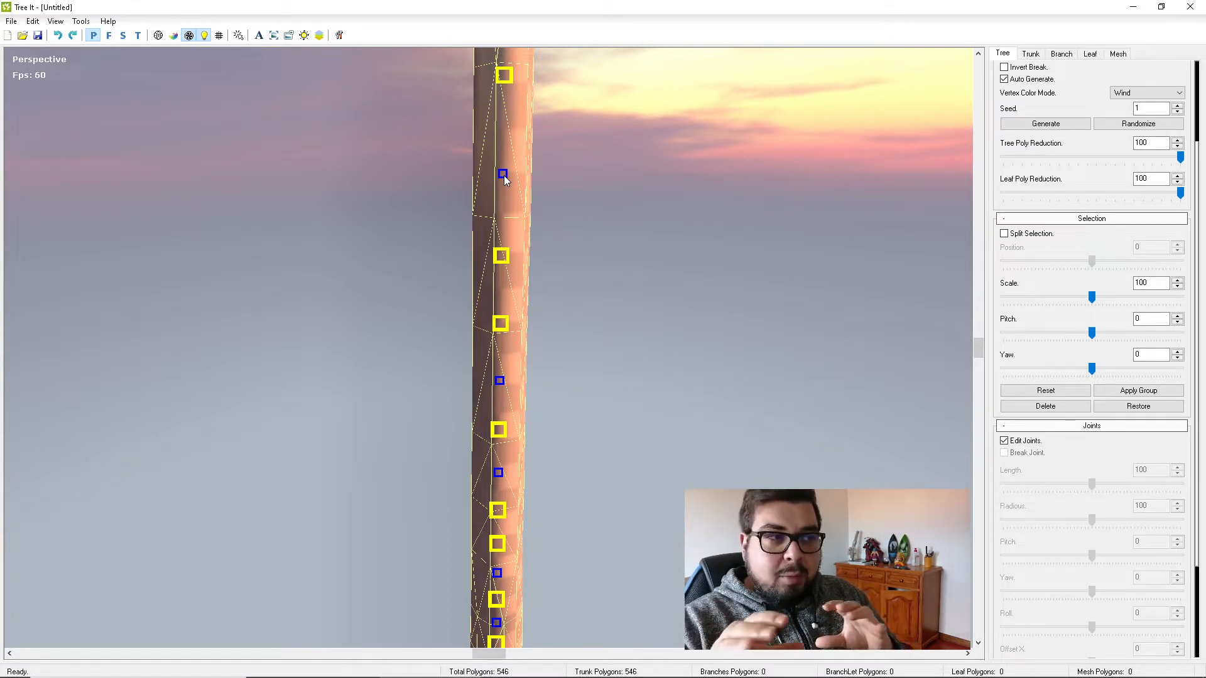
scroll(581, 154, up, 2)
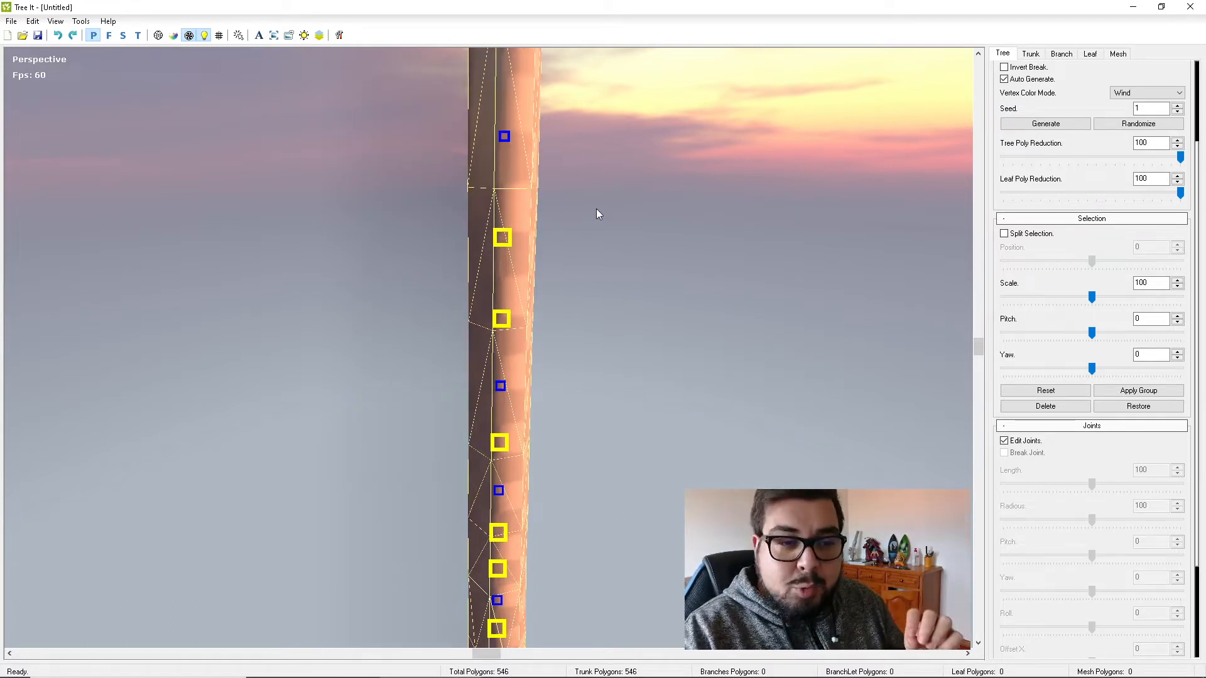
click(501, 239)
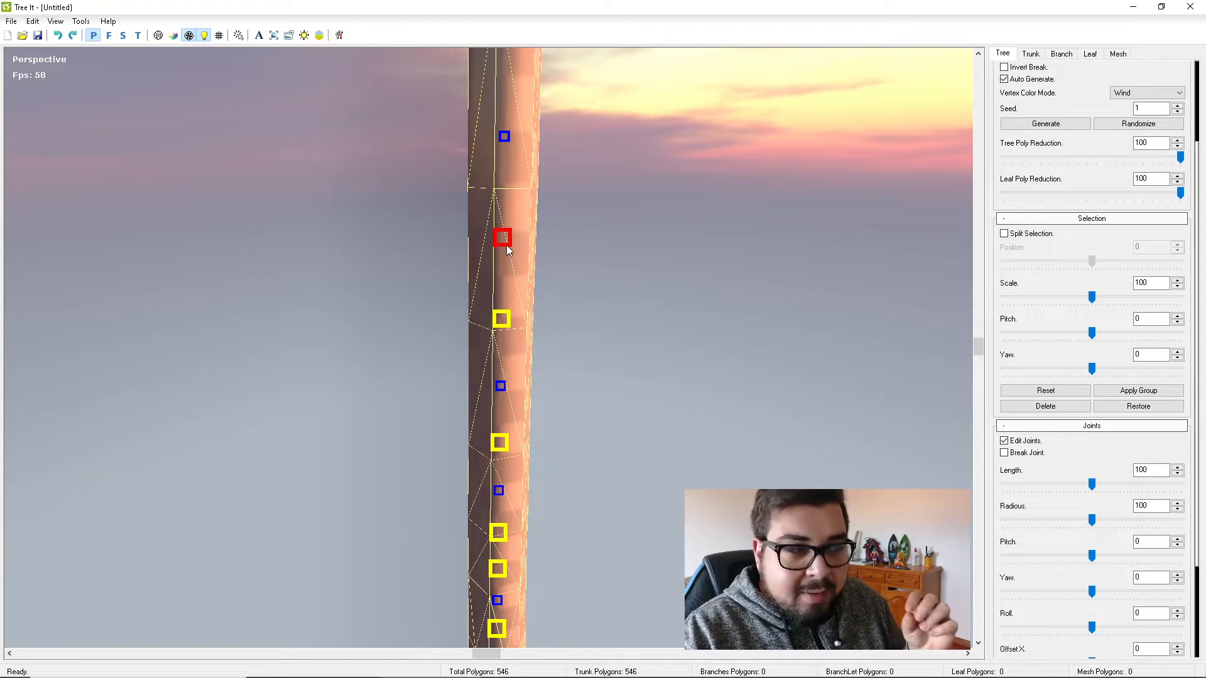
Try the selected joint's length, radius, rotation and Offset X adjustments, returning length and radius to 100 and the others to 0.
mouse_move(1094, 488)
mouse_down()
mouse_move(1179, 483)
mouse_move(1091, 476)
mouse_up()
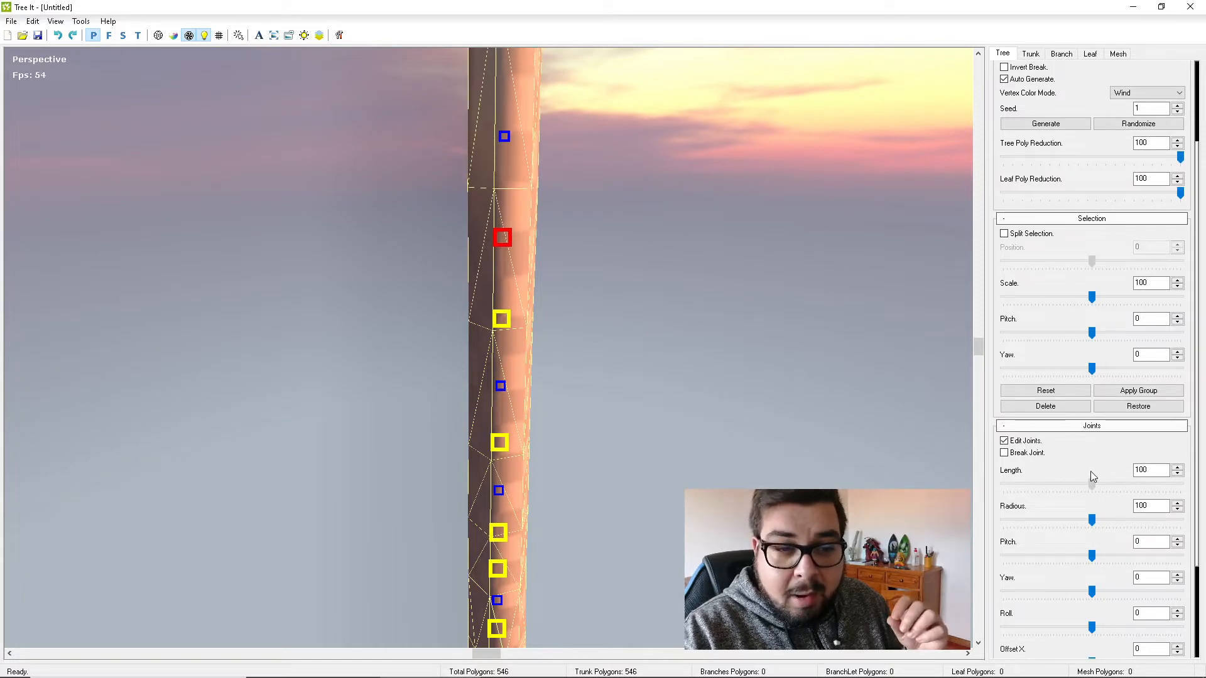
drag(1092, 524, 1101, 499)
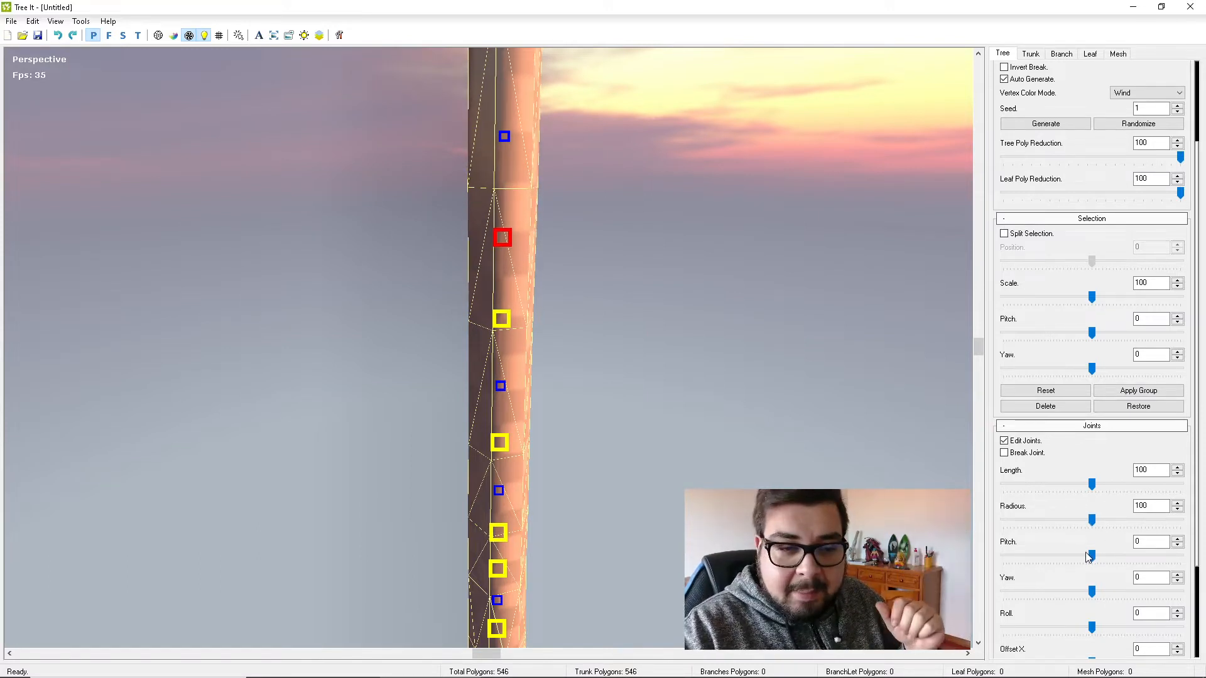
drag(1093, 557, 1089, 613)
scroll(1092, 552, down, 1)
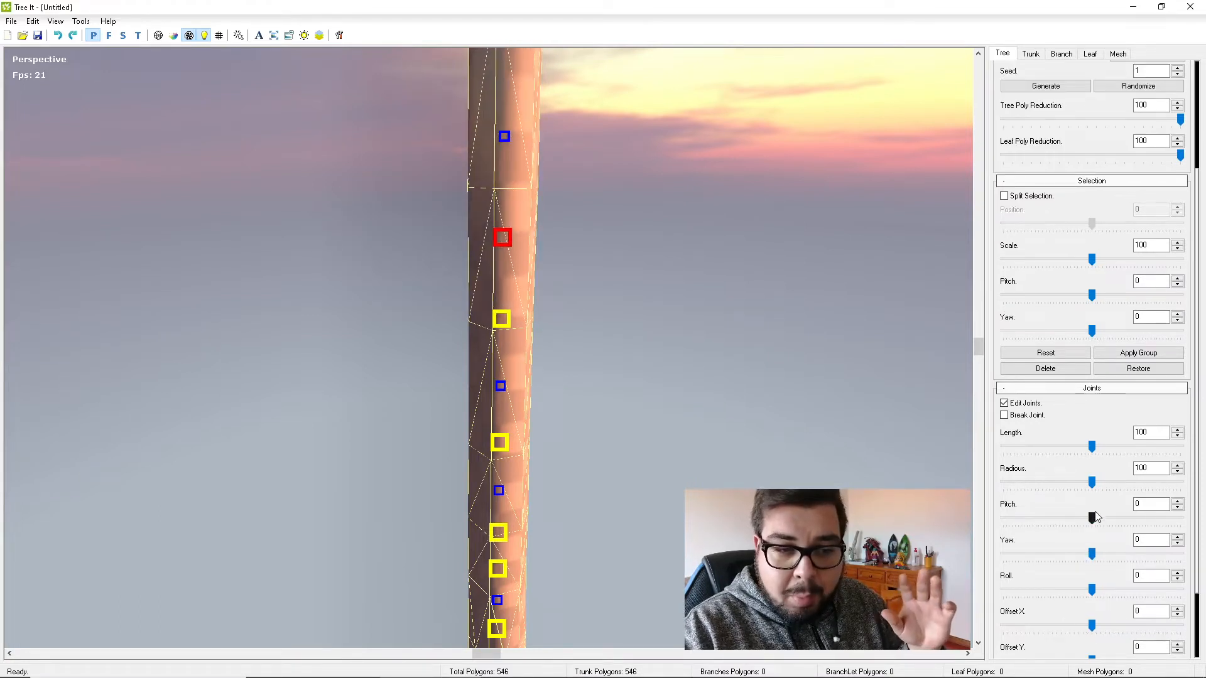
drag(1094, 517, 1096, 554)
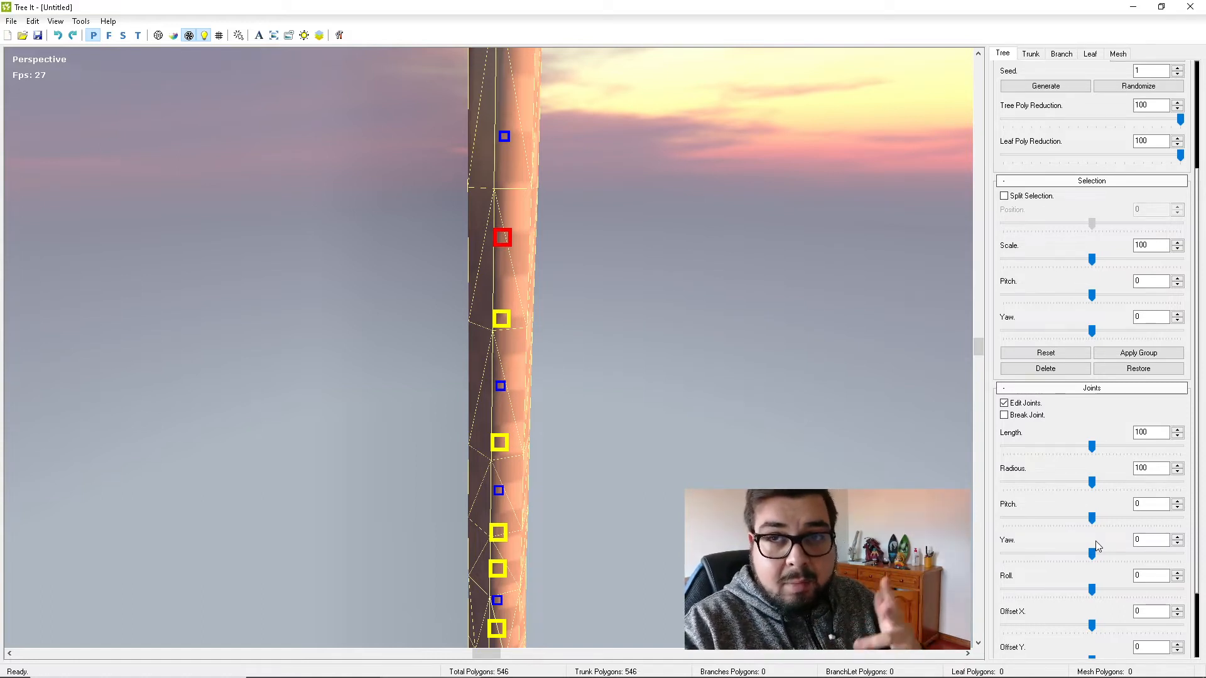
scroll(1096, 547, up, 1)
scroll(1067, 559, down, 3)
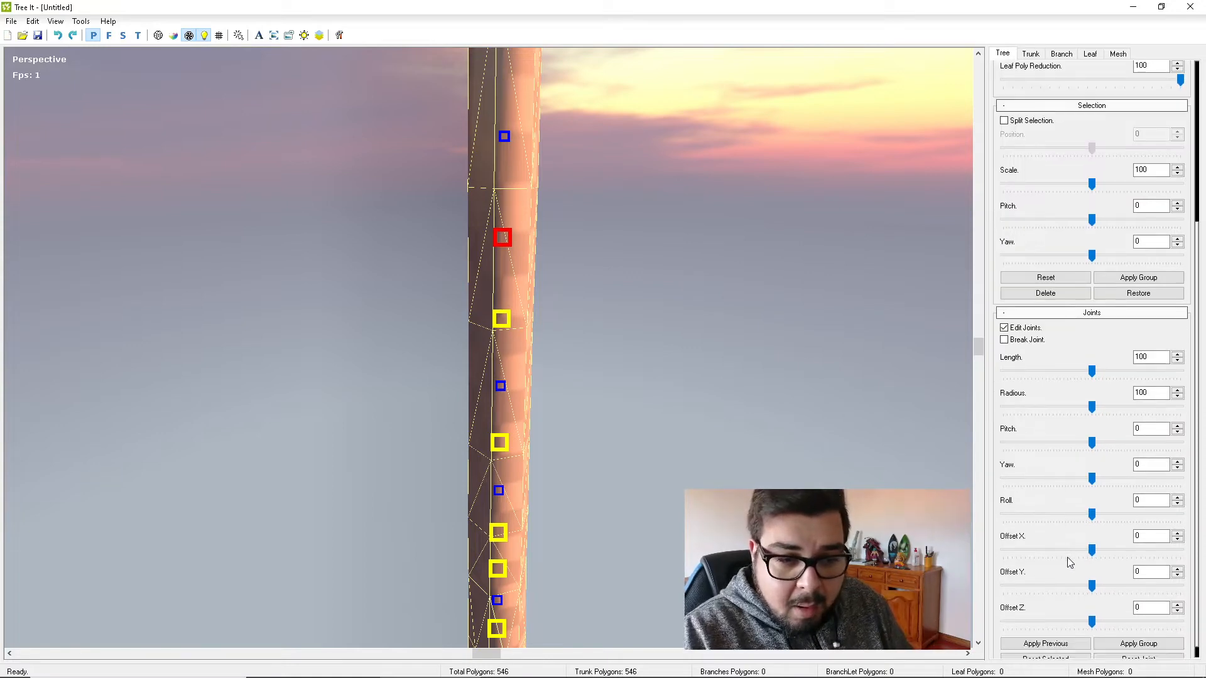
mouse_move(1098, 552)
mouse_down()
mouse_move(1116, 550)
mouse_move(1086, 550)
mouse_move(1096, 551)
mouse_up()
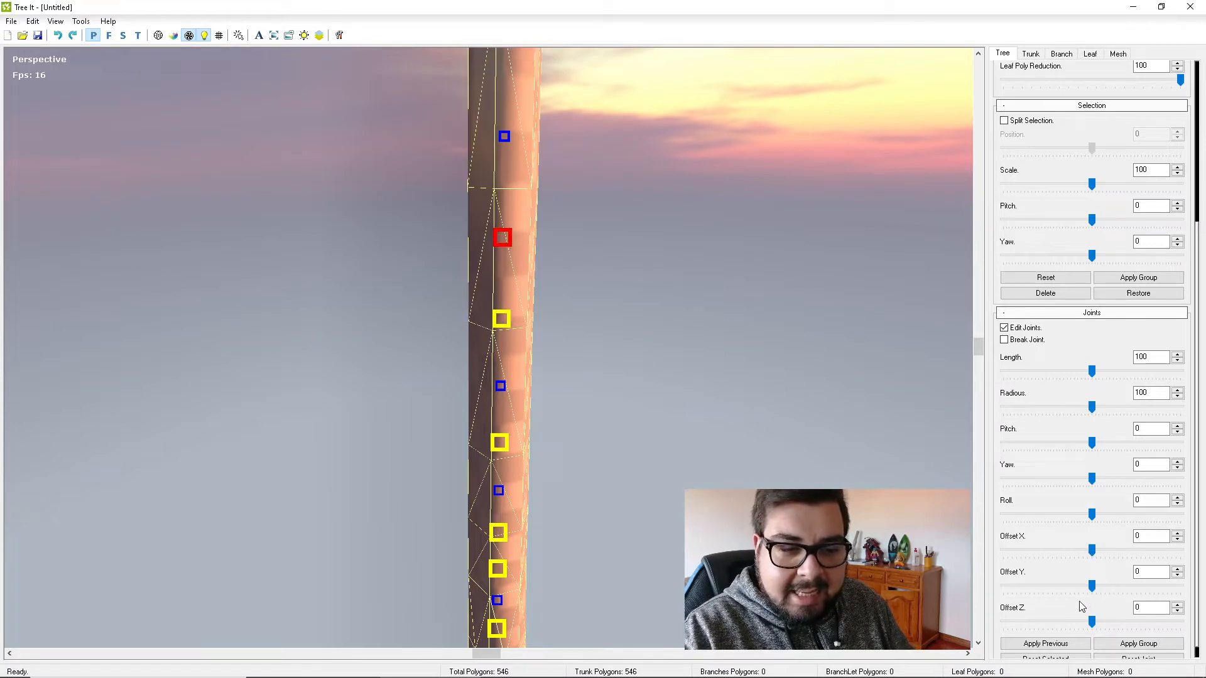
scroll(1114, 609, up, 2)
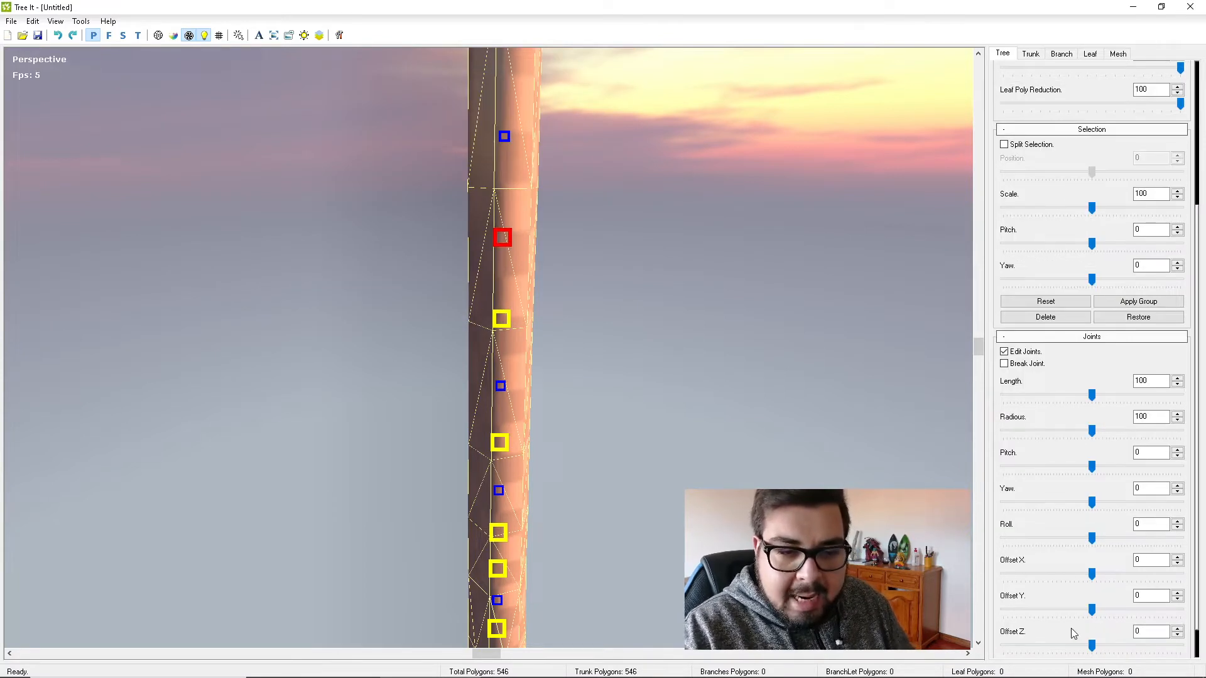
scroll(1093, 587, down, 3)
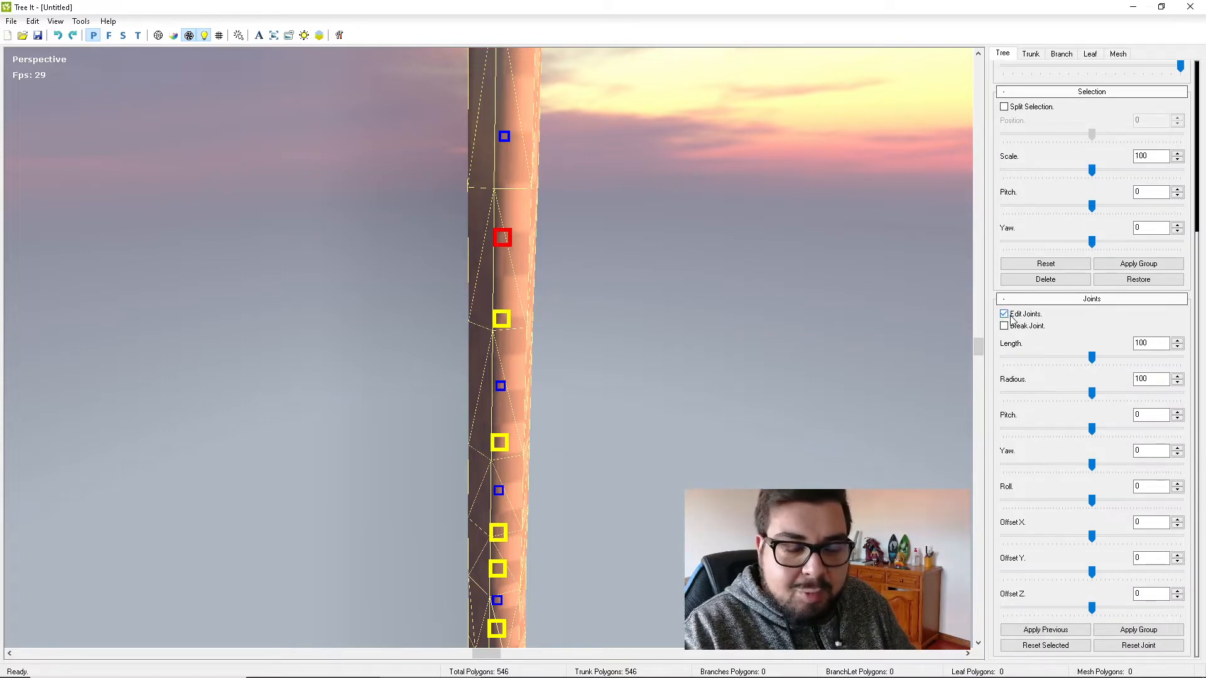
Look over the joint markers along the whole trunk, and turn joint editing off.
scroll(615, 415, down, 5)
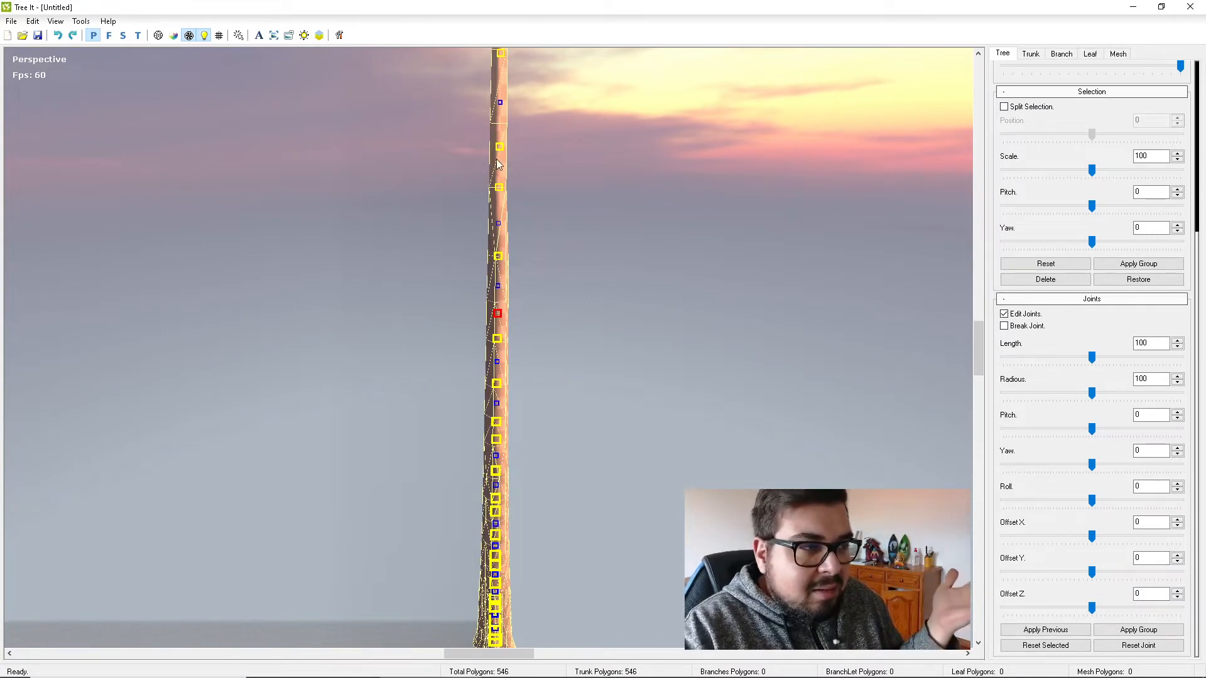
scroll(518, 291, down, 3)
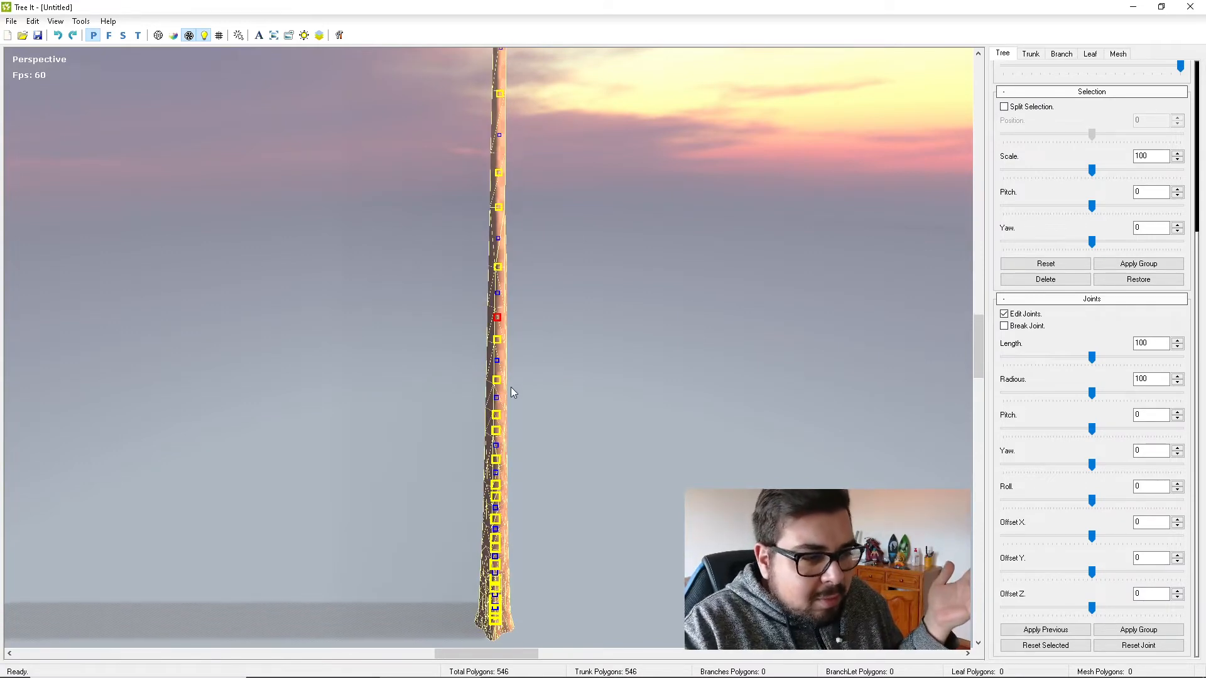
scroll(519, 395, down, 3)
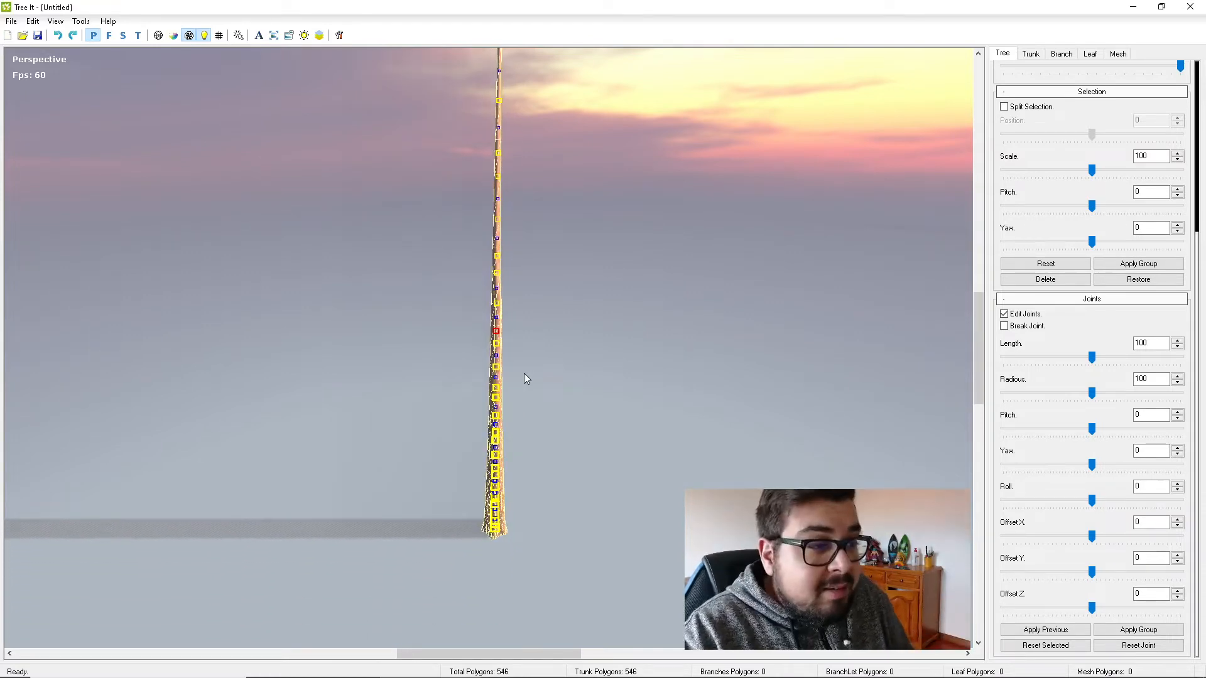
scroll(497, 314, down, 2)
scroll(526, 444, up, 3)
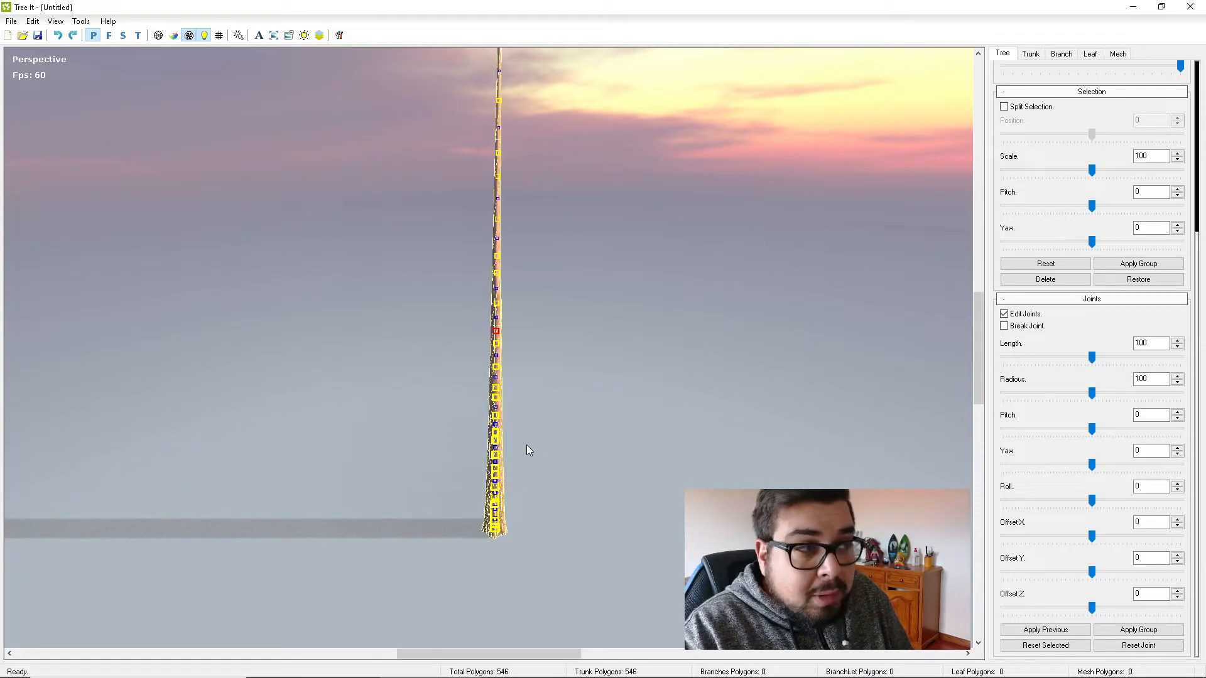
click(1004, 313)
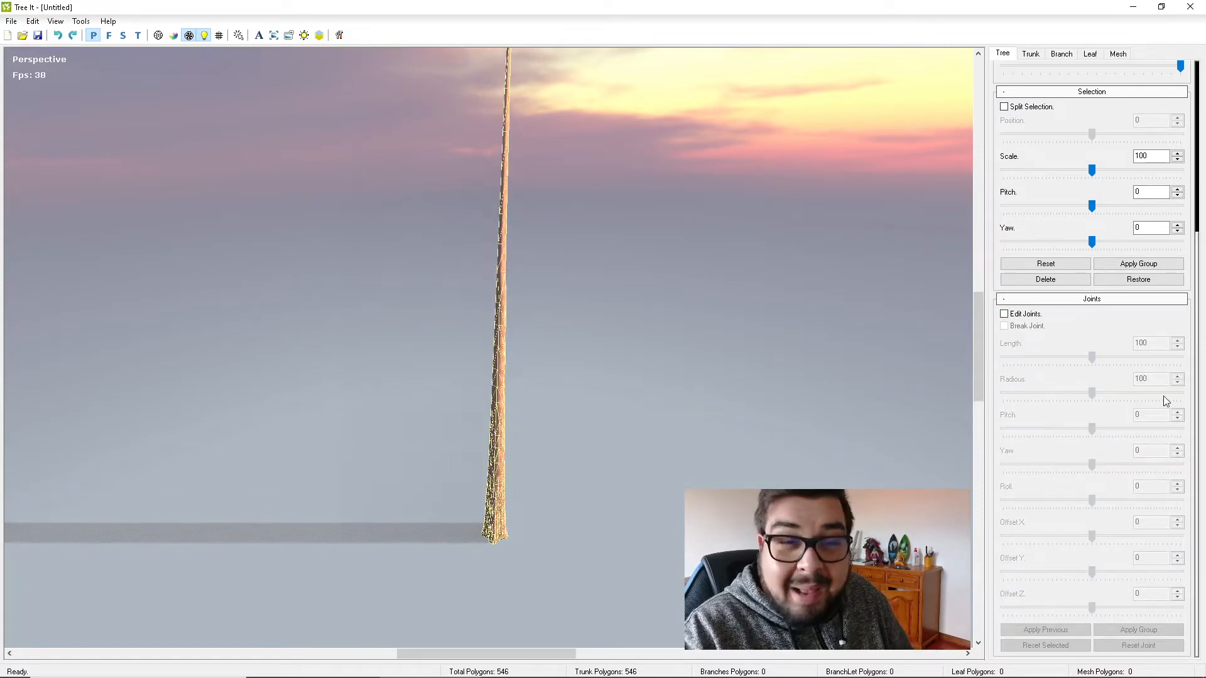
Compare the general tree settings with the trunk settings, and leave the trunk settings open.
scroll(1127, 432, up, 3)
scroll(1127, 432, up, 1)
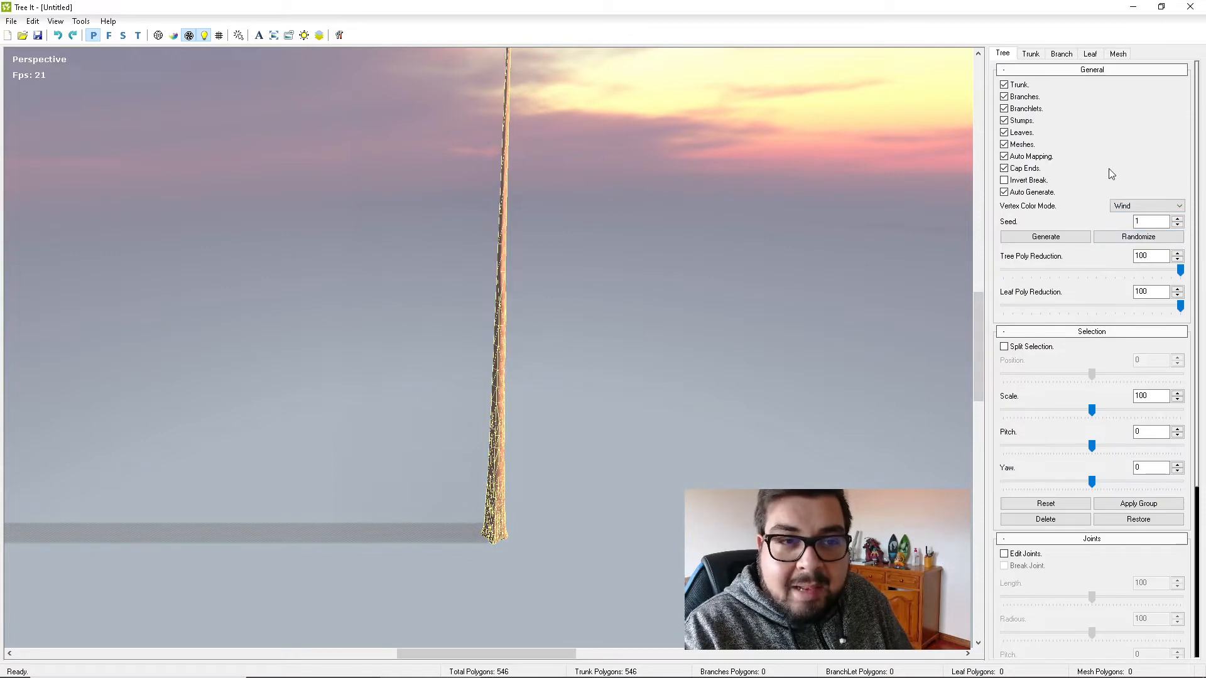
click(1031, 54)
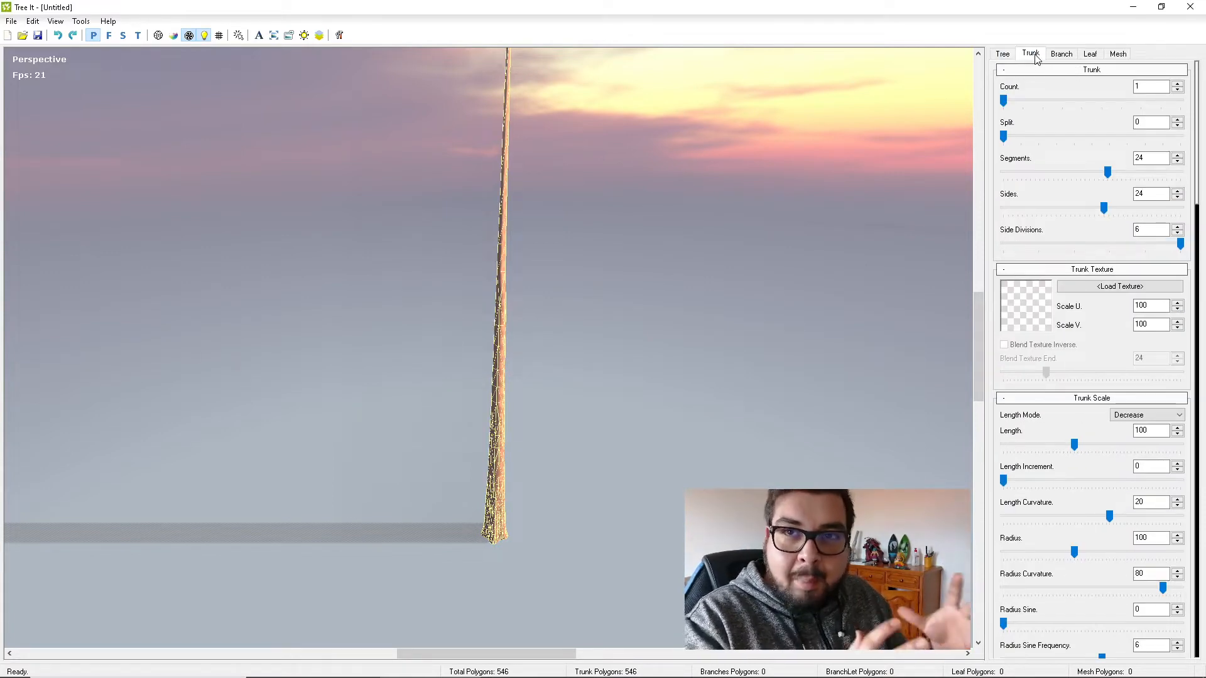
click(1002, 54)
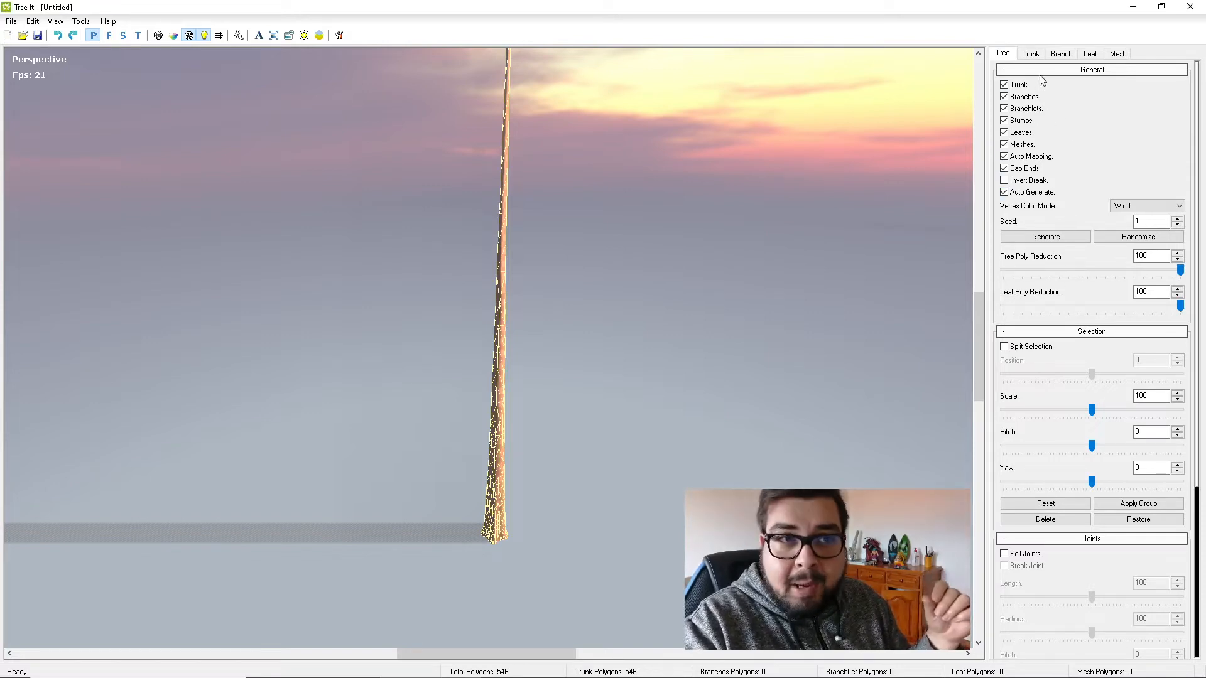
click(1033, 54)
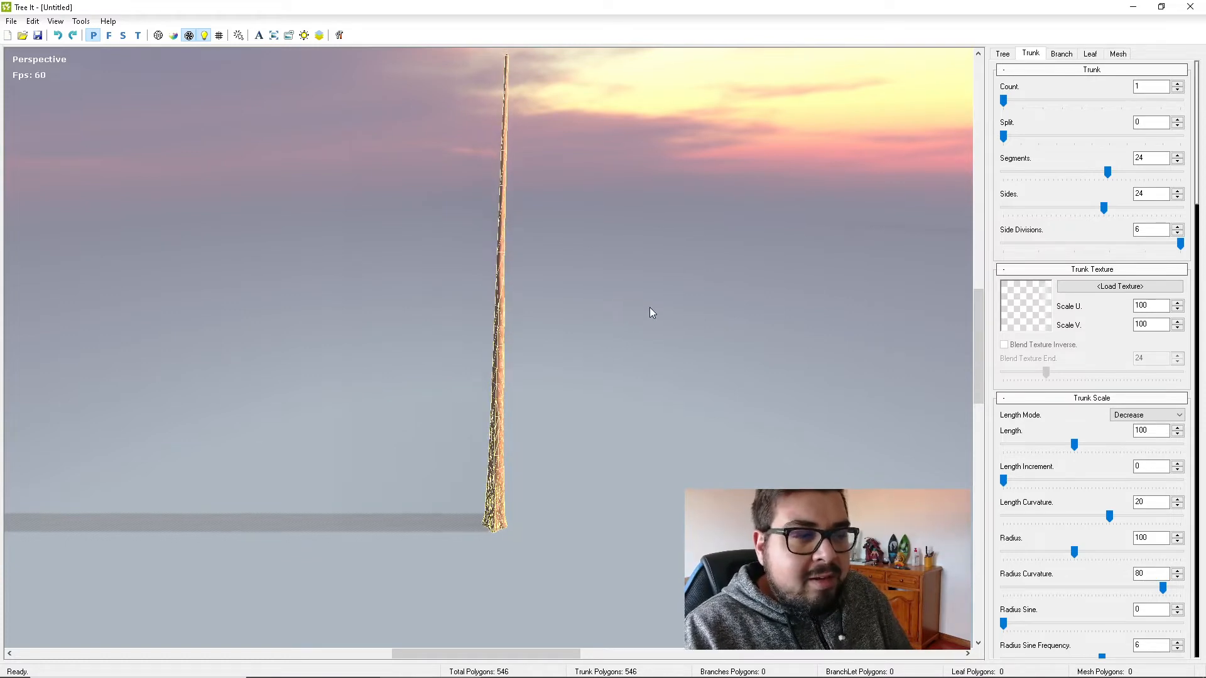
Try a higher trunk count, restore it to 1, and set the trunk split to 2.
middle_drag(648, 296, 650, 330)
drag(691, 299, 673, 266)
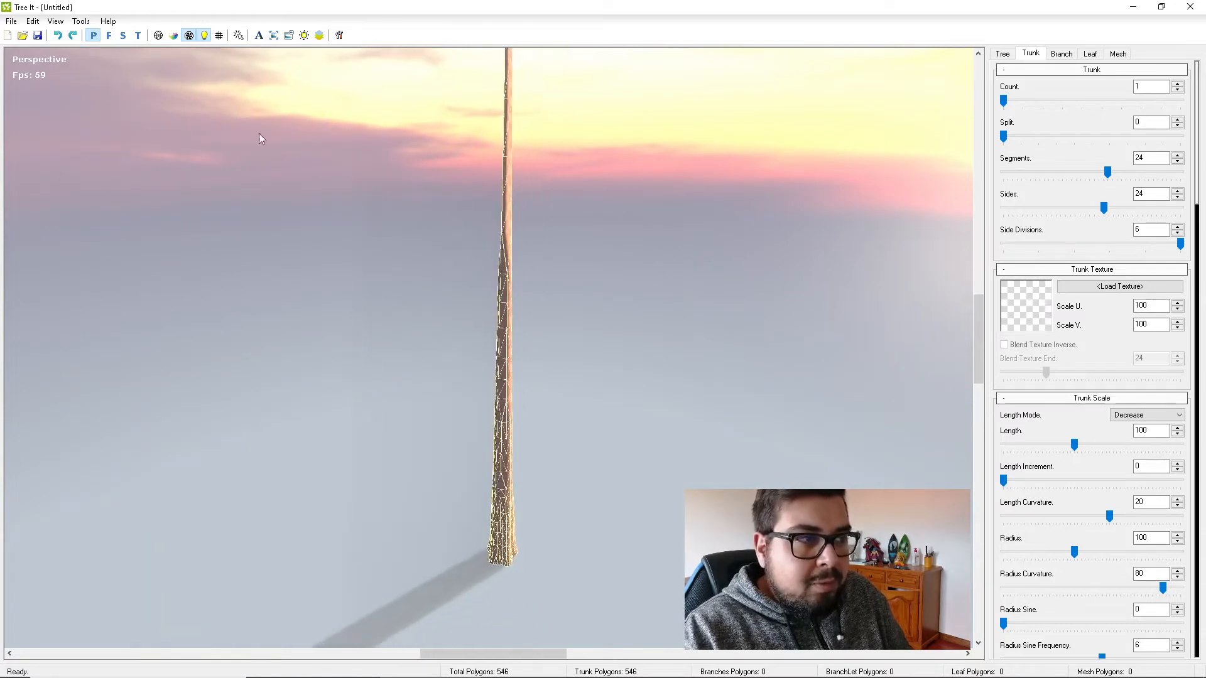
drag(423, 135, 560, 328)
scroll(562, 316, down, 1)
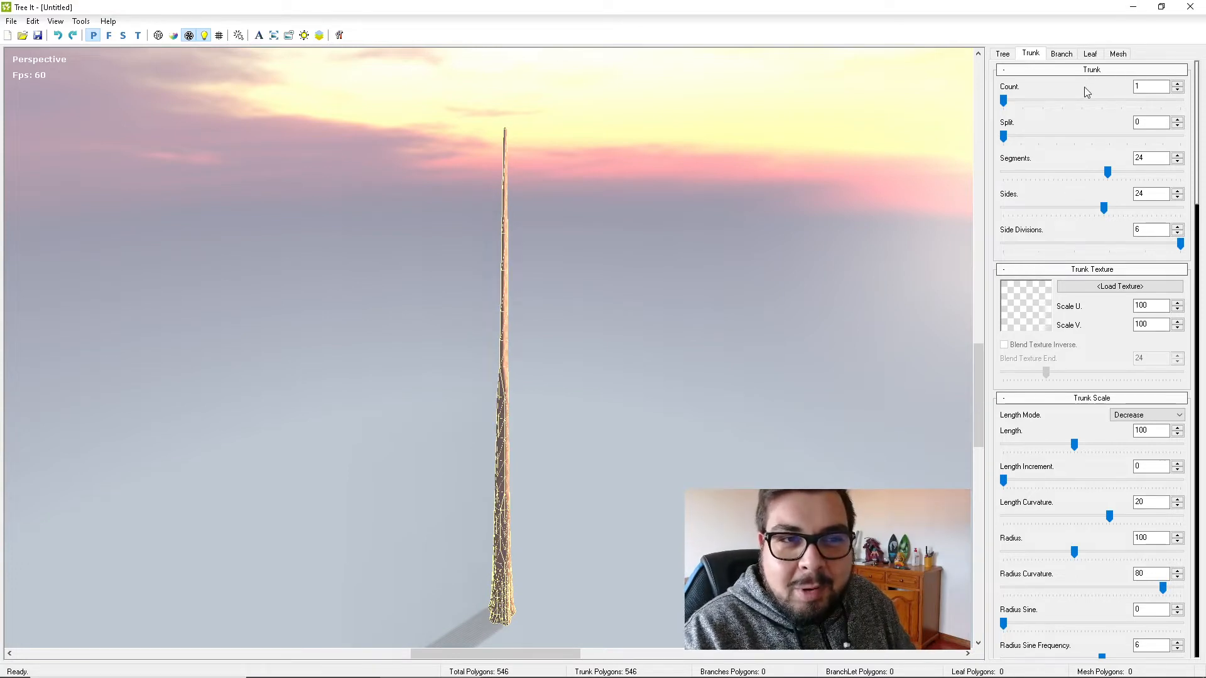
drag(1004, 102, 1141, 103)
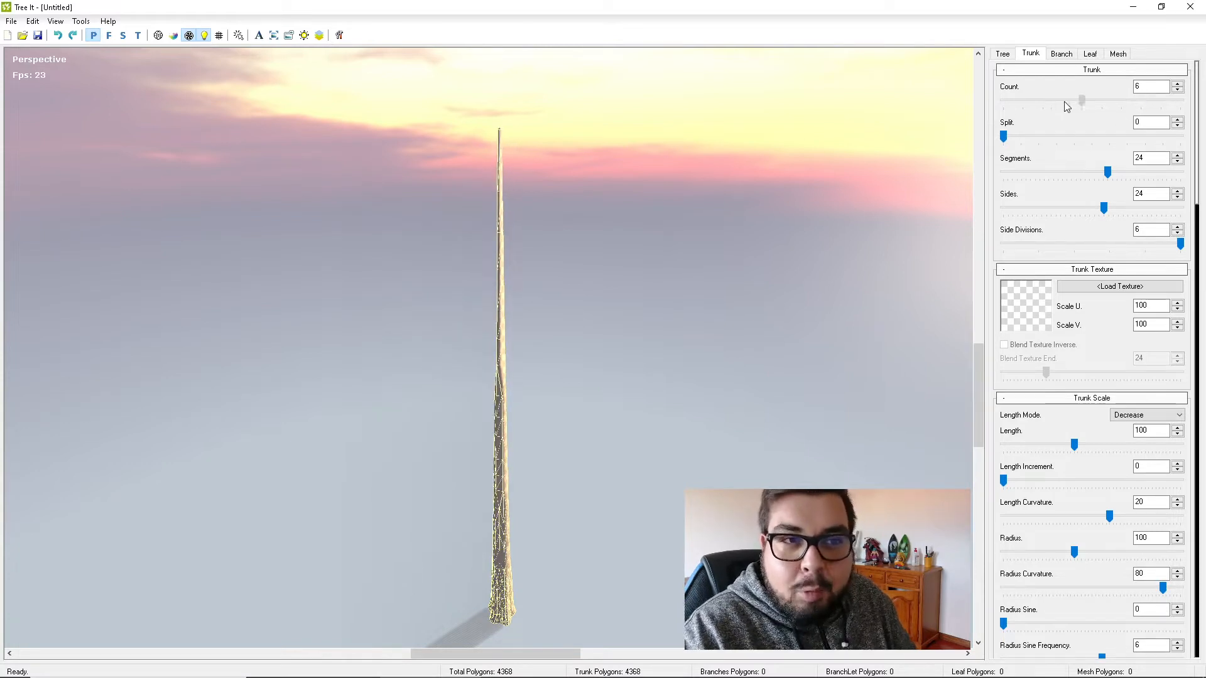
drag(1065, 106, 1039, 136)
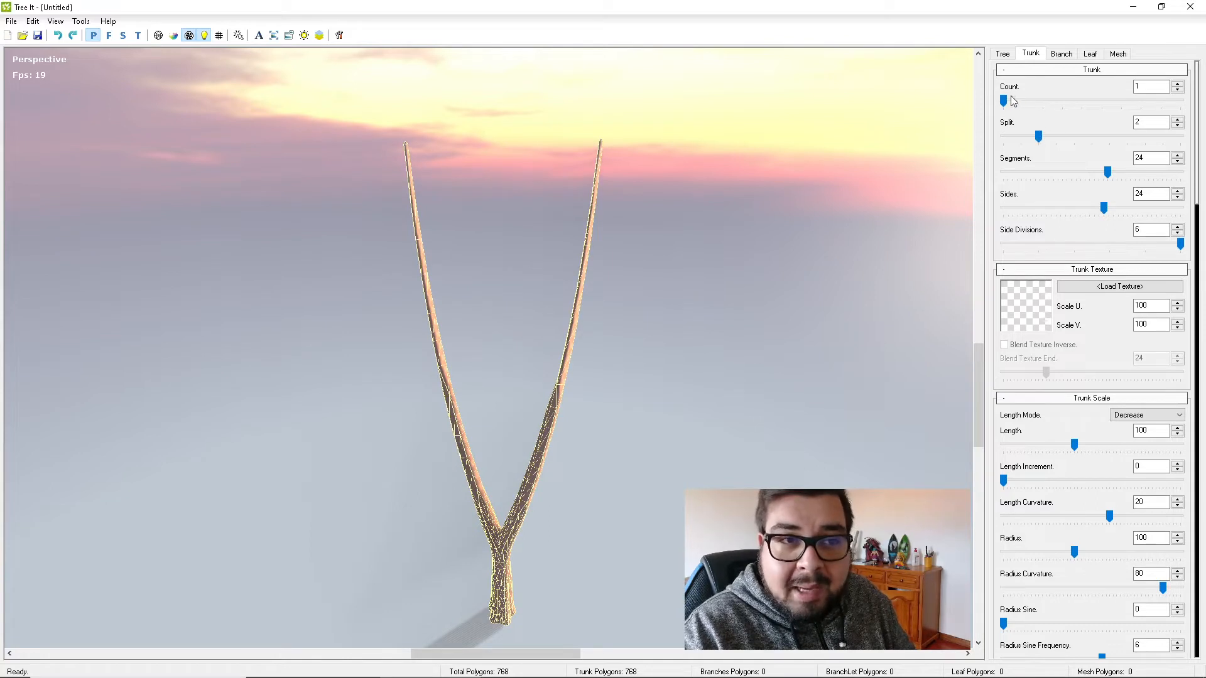
Raise the trunk count to 10, compare the trunks without a split, and set the split to 4.
drag(1005, 100, 1205, 116)
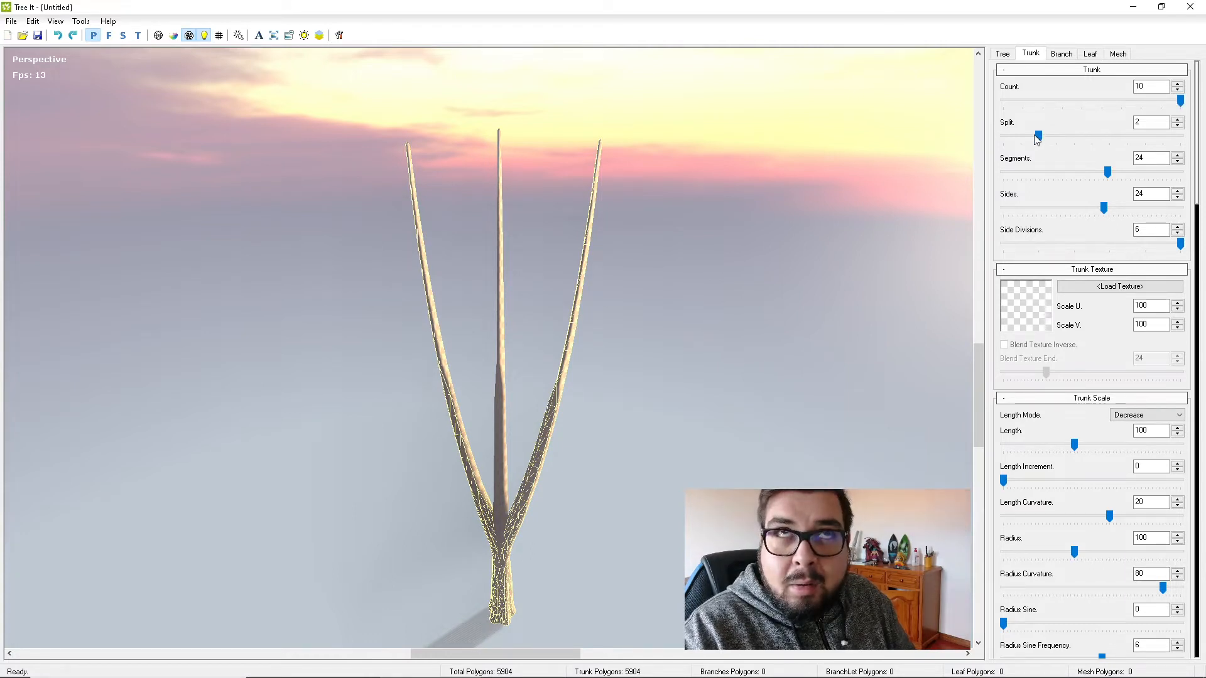
drag(1037, 137, 1003, 136)
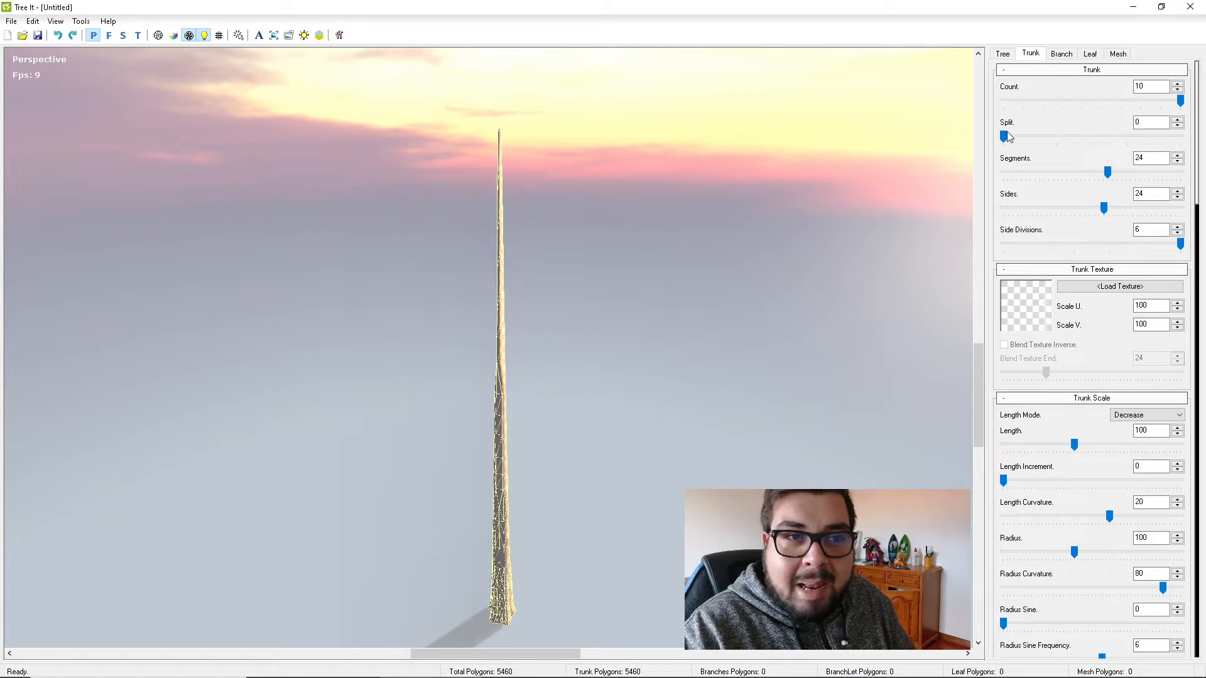
click(1056, 135)
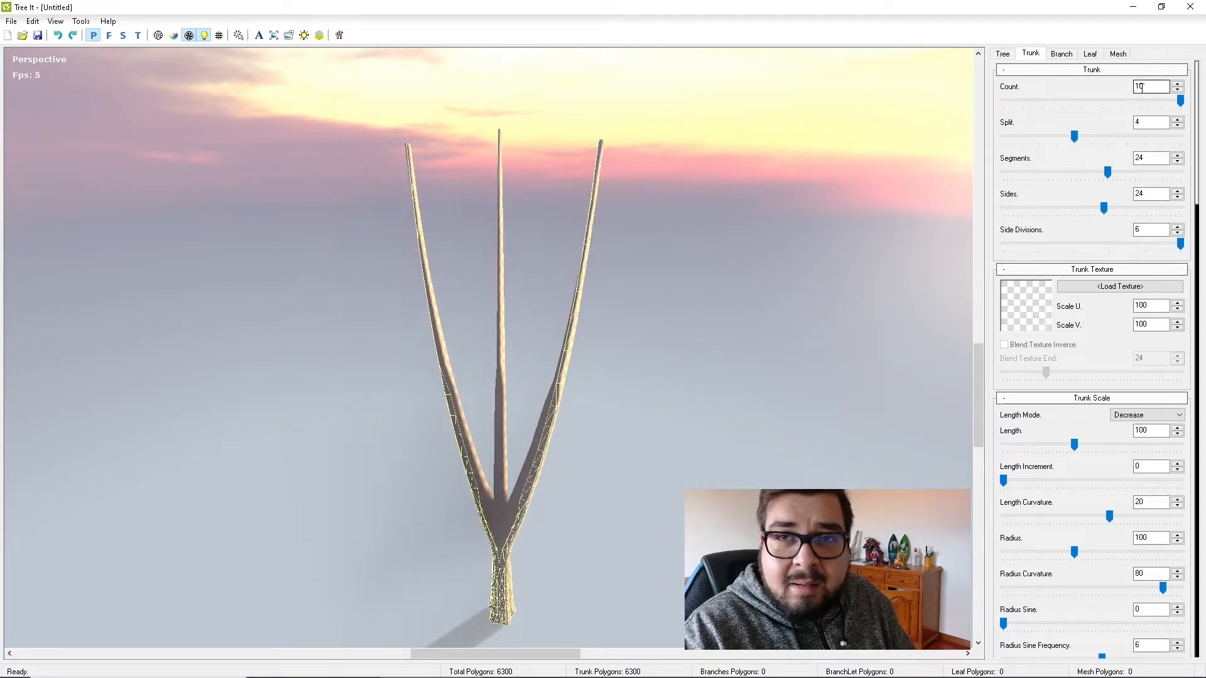
scroll(616, 568, up, 2)
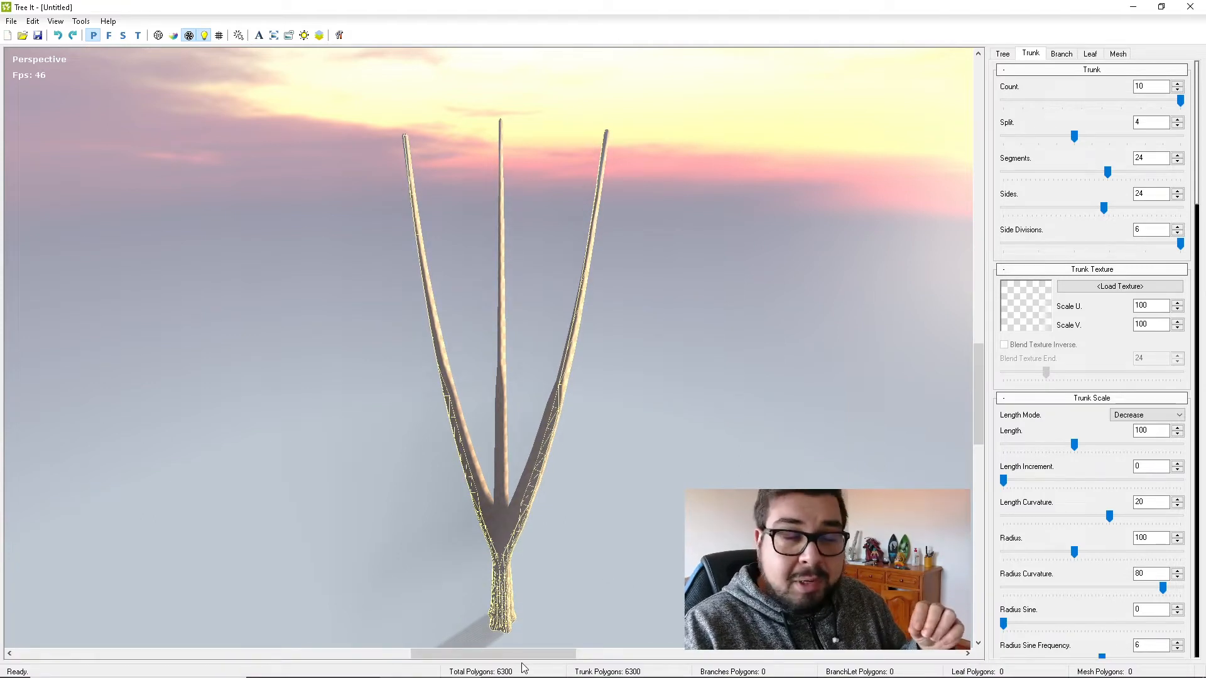
Reset the trunk count to 1 and the trunk split to 0 to return to a single trunk.
drag(598, 591, 600, 460)
drag(1081, 139, 1078, 167)
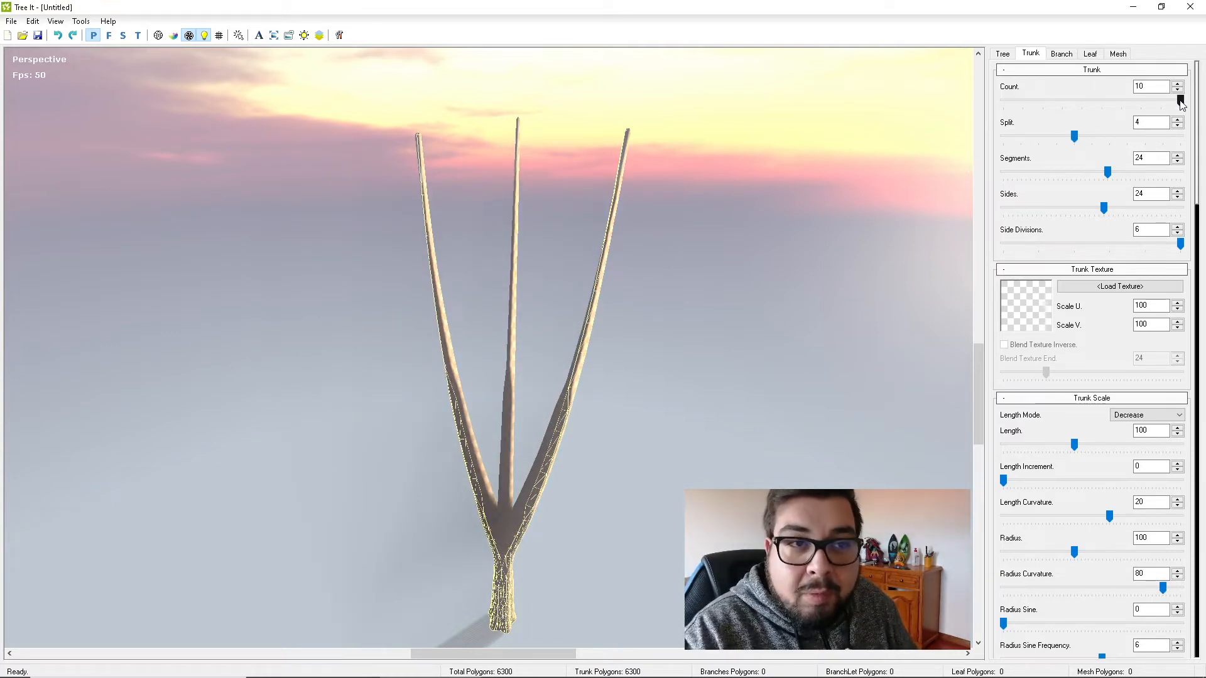
drag(1179, 101, 1003, 99)
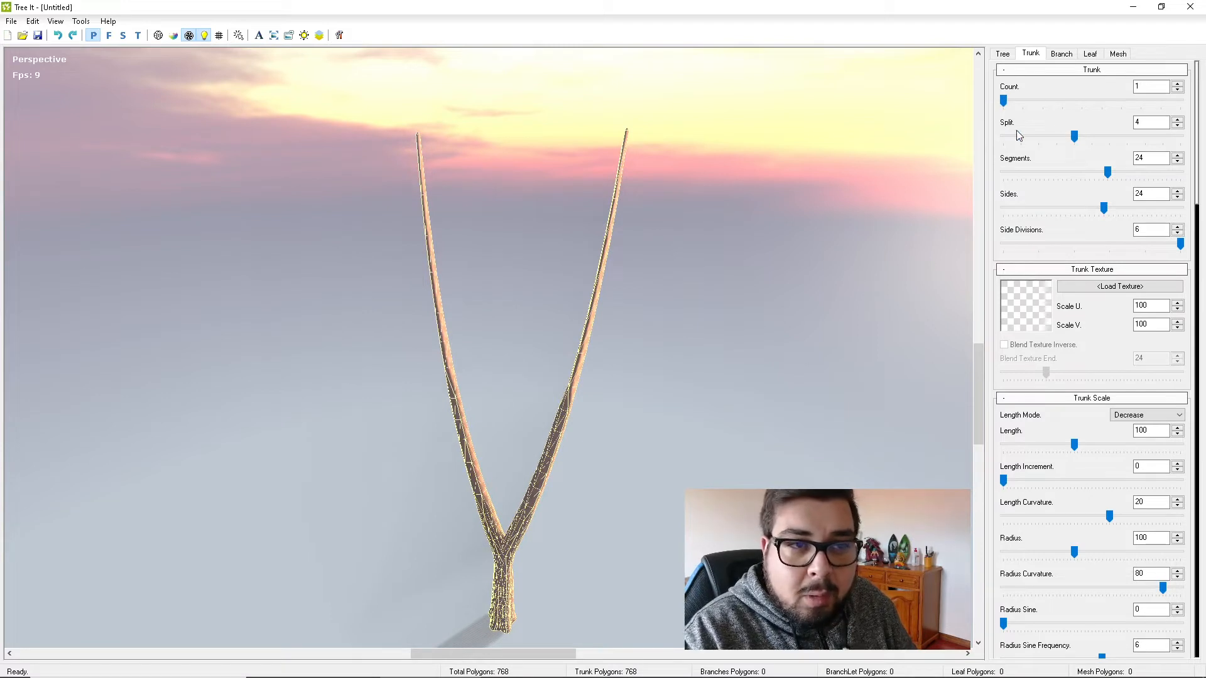
drag(1072, 138, 1002, 137)
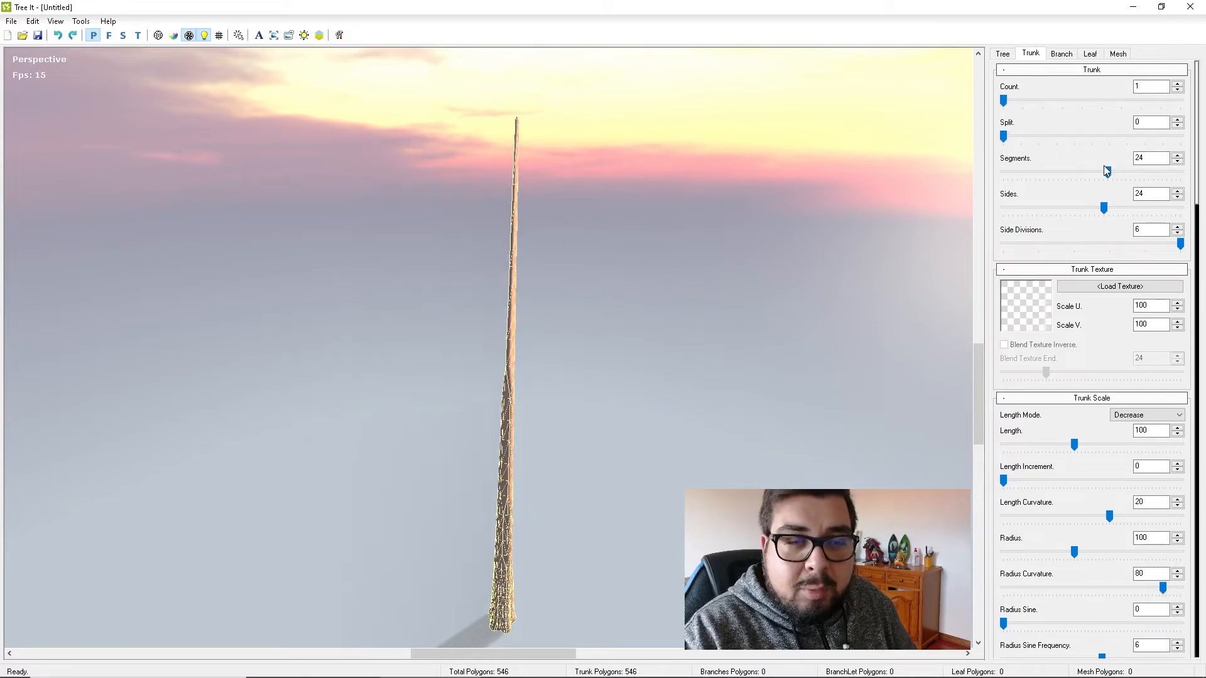
Try 40 trunk segments, compare the mesh density along the trunk, and set the segments to 30.
scroll(575, 267, up, 3)
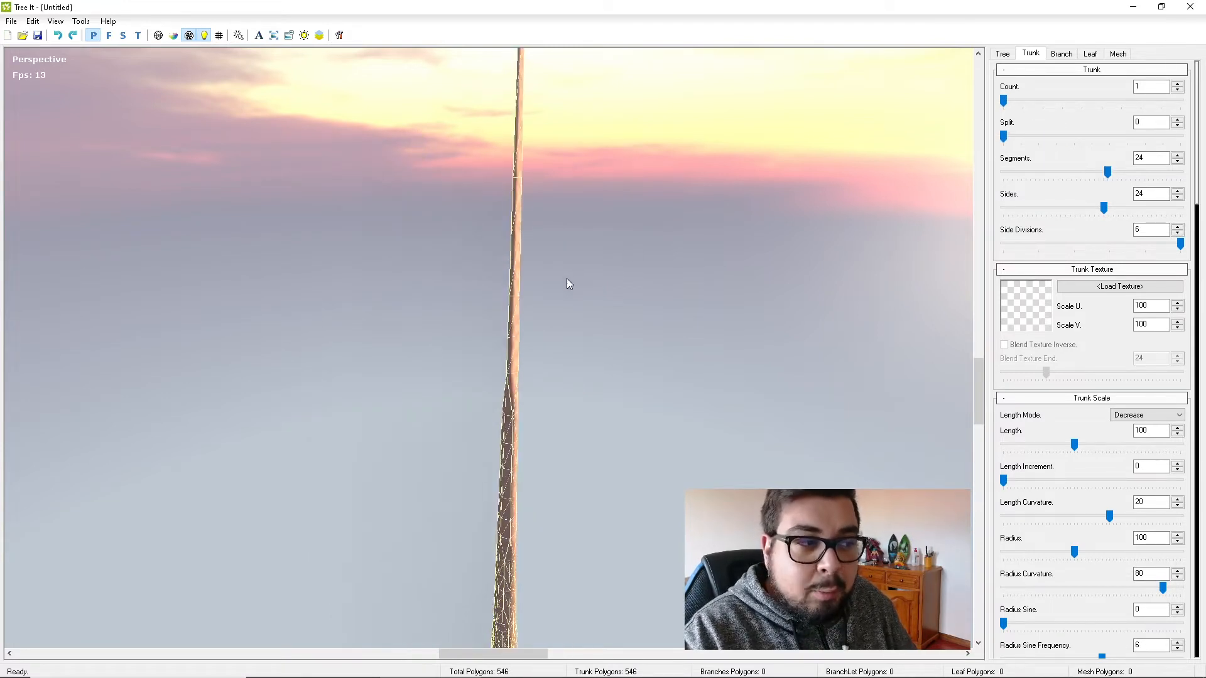
scroll(564, 289, up, 5)
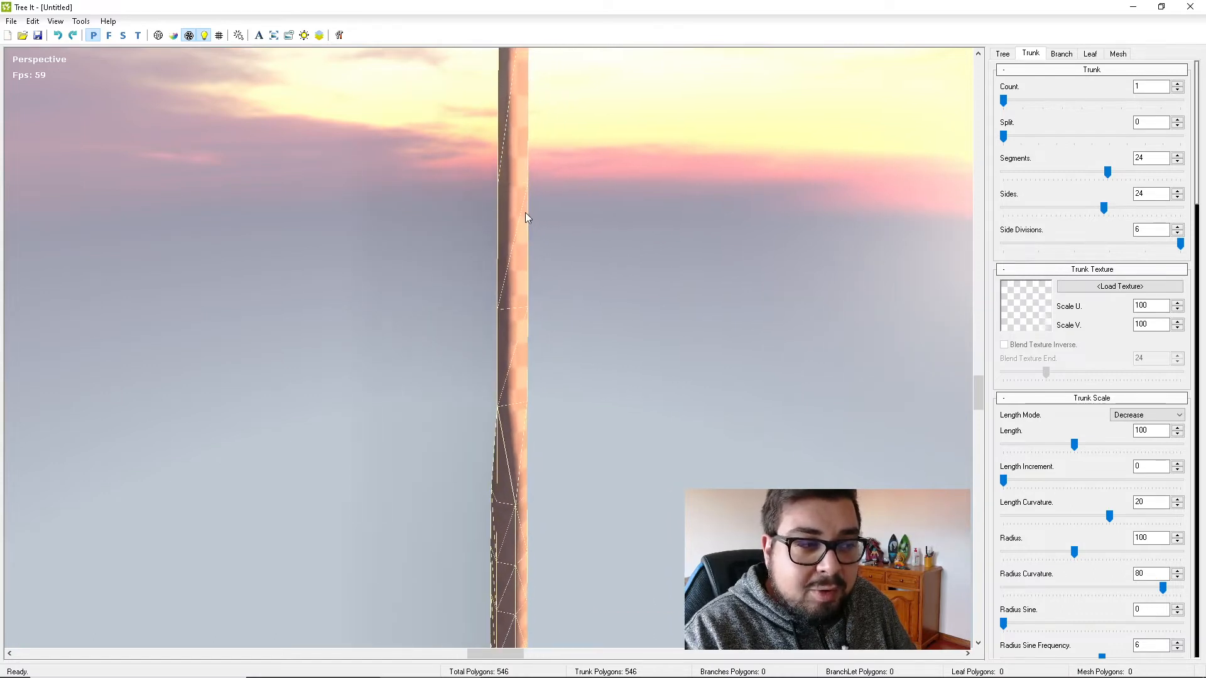
drag(525, 210, 640, 662)
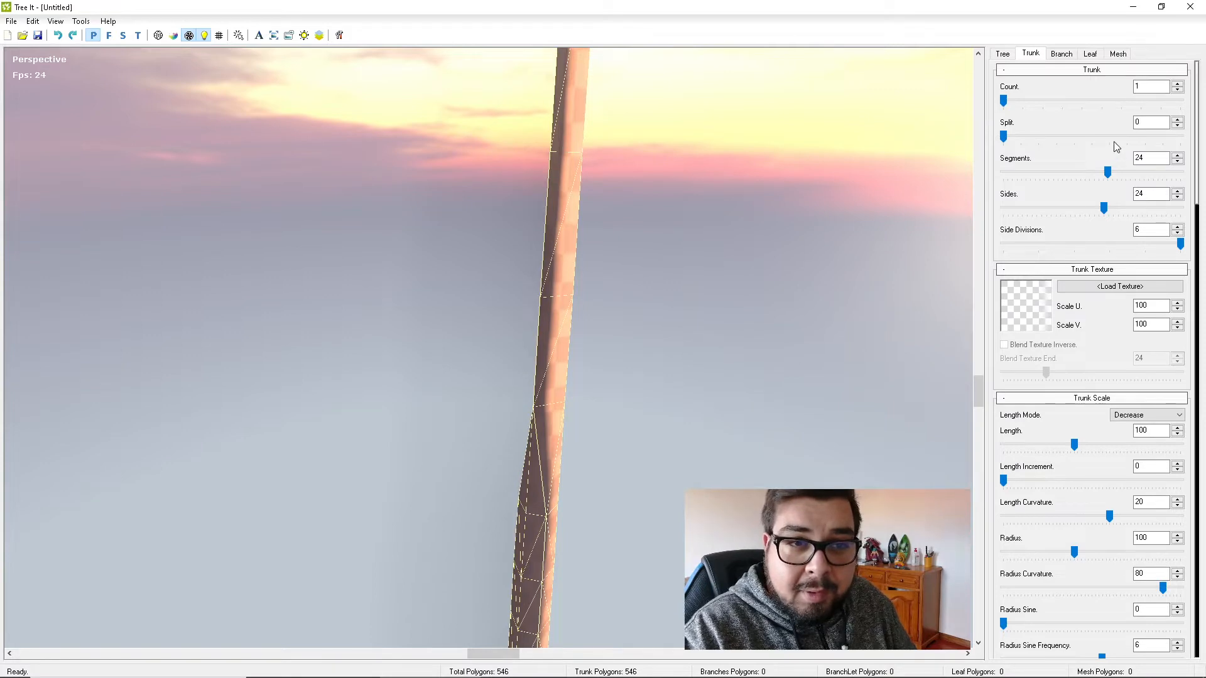
drag(1109, 176, 1204, 194)
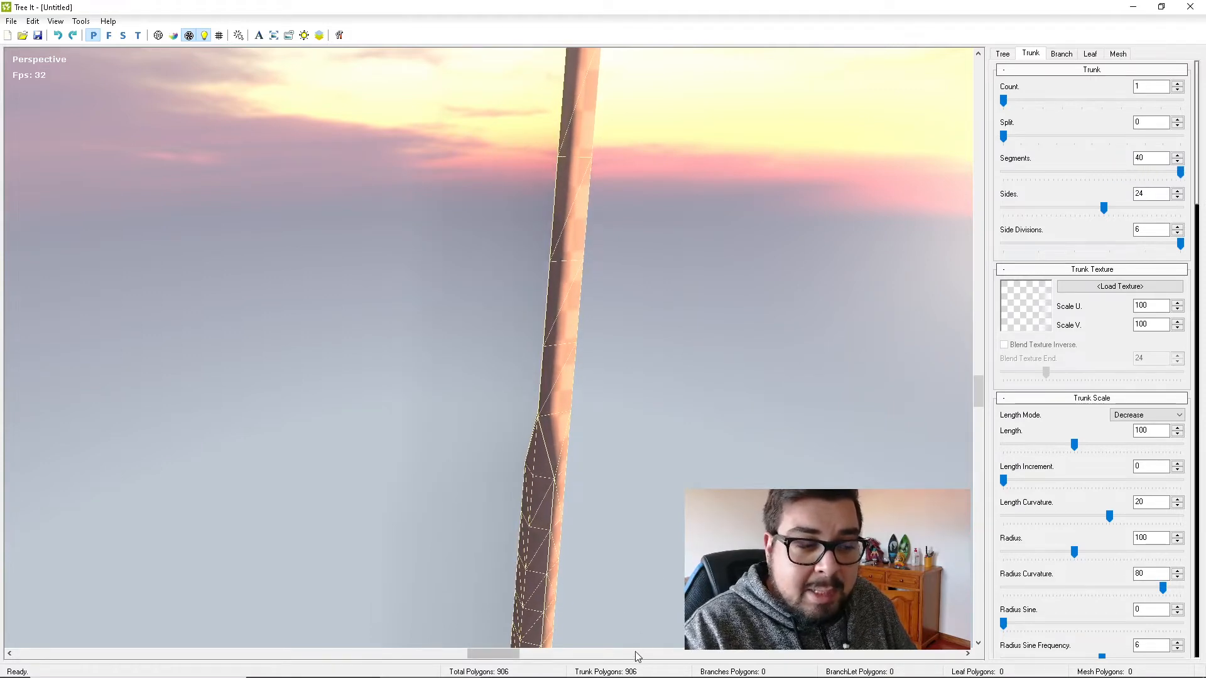
scroll(599, 571, down, 3)
scroll(589, 561, down, 3)
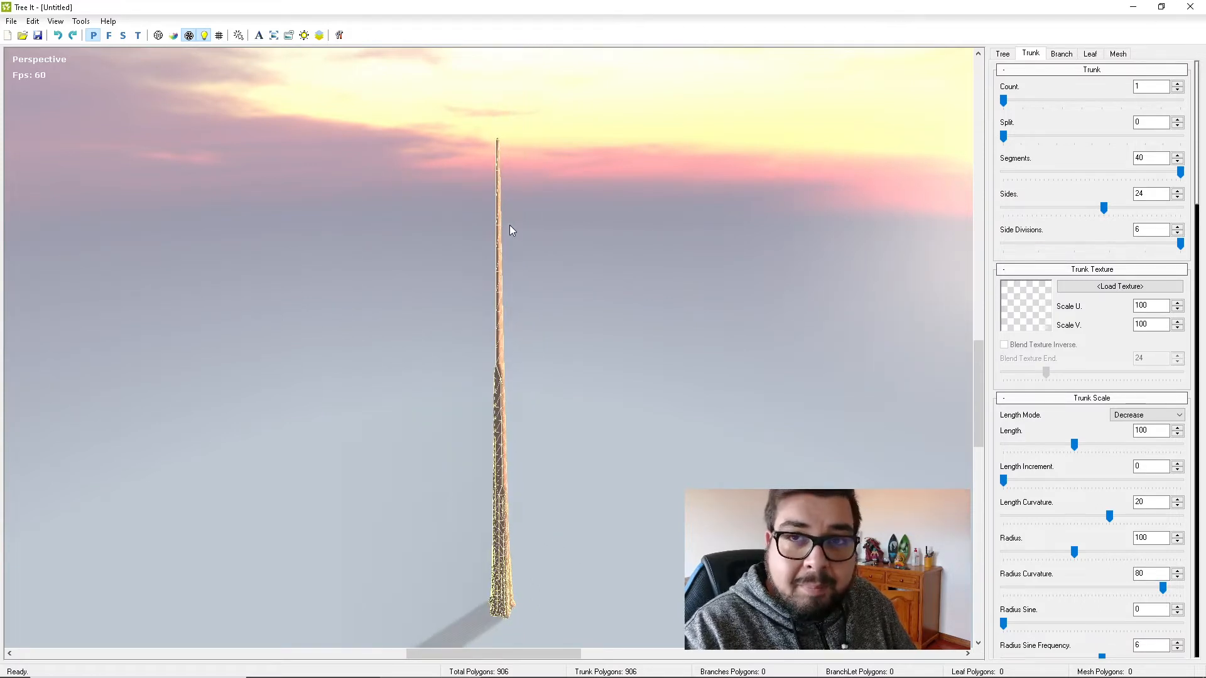
scroll(511, 553, up, 1)
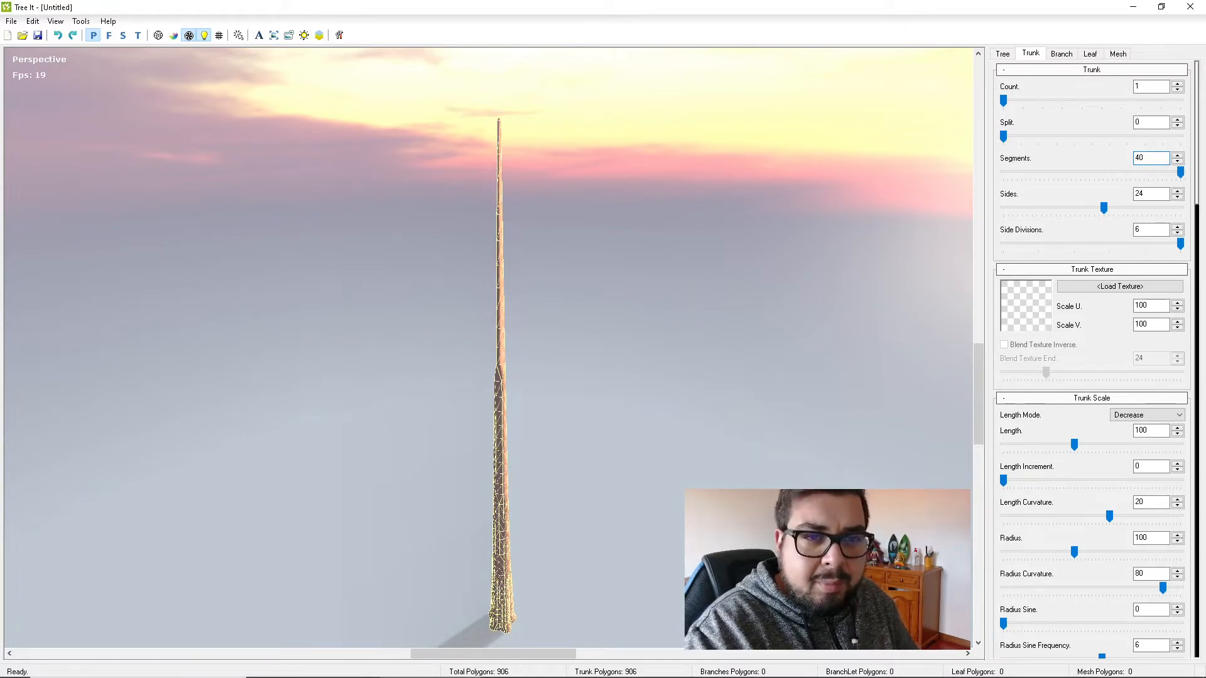
text(30)
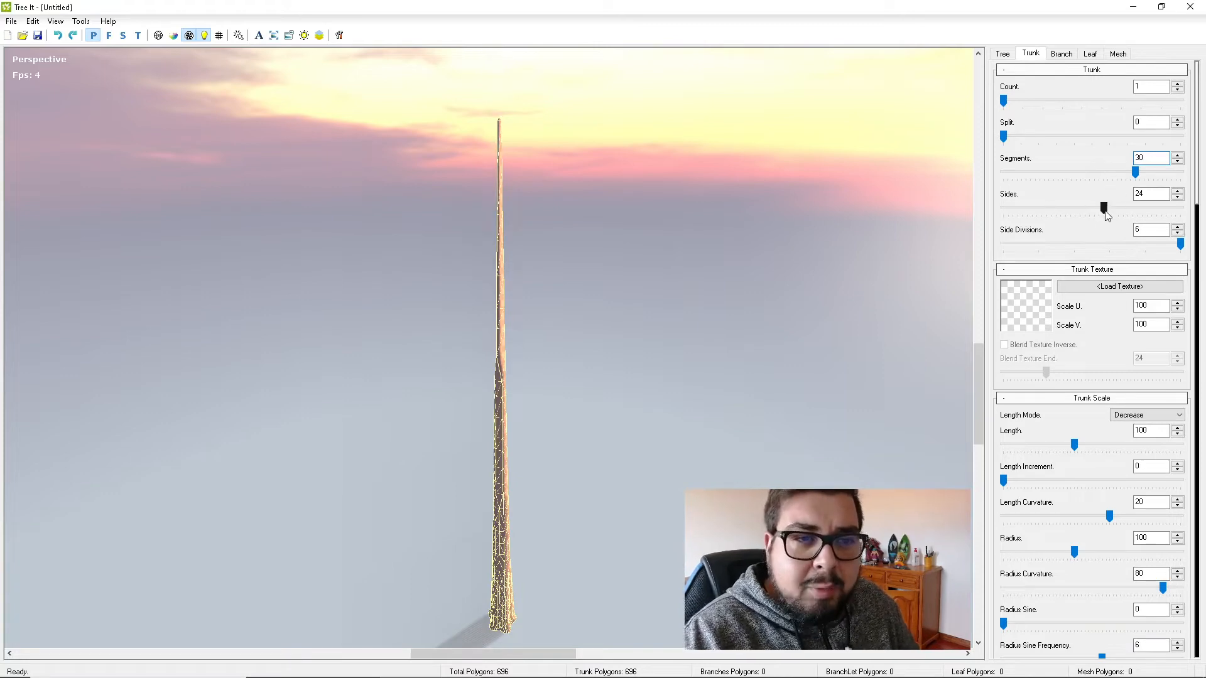
Try 40 trunk sides while viewing the trunk base up close, and reduce the sides to 15.
drag(632, 417, 535, 500)
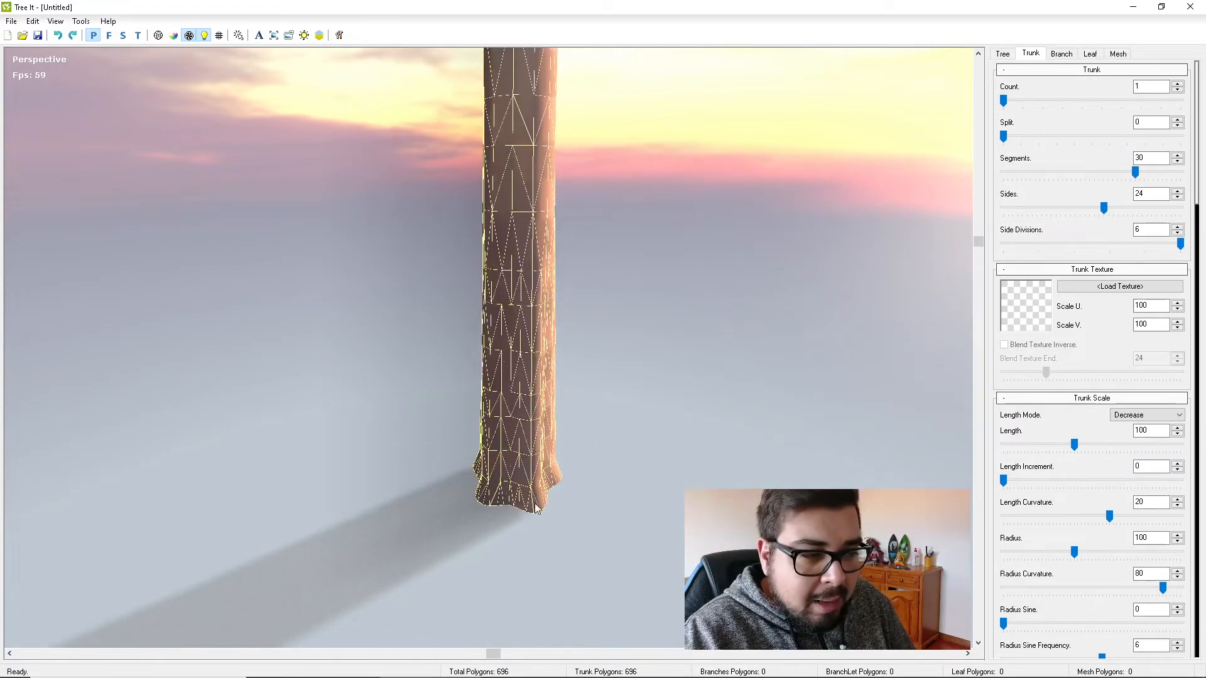
drag(1104, 207, 1205, 210)
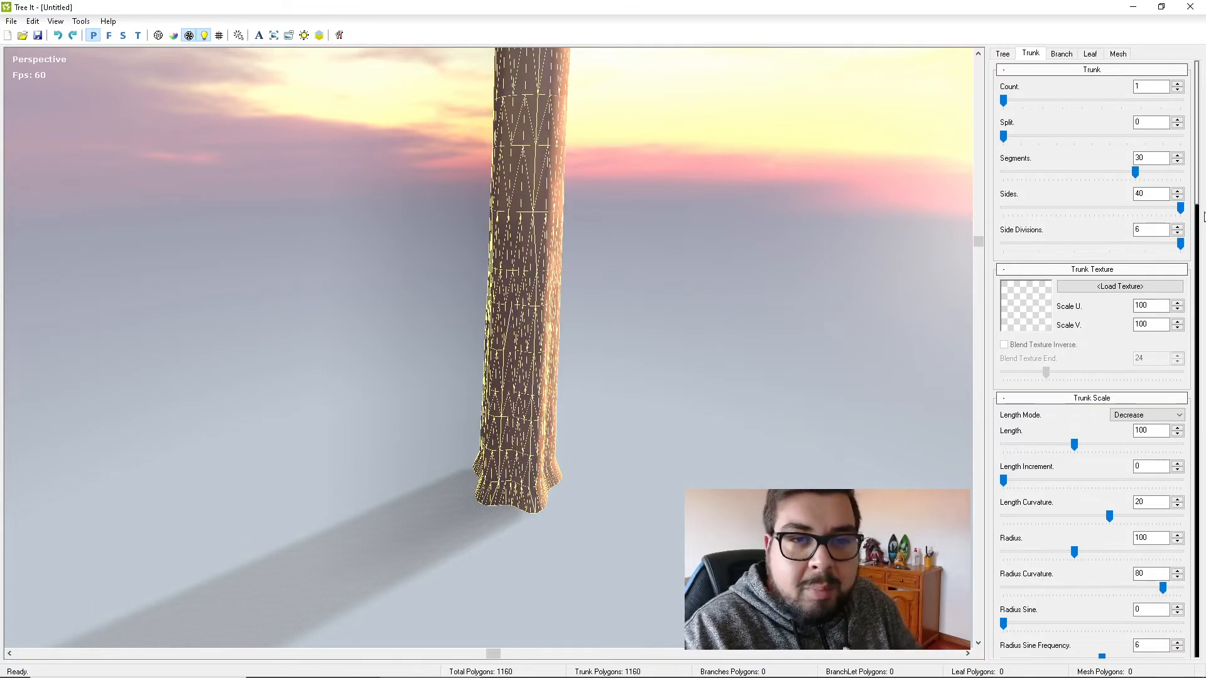
drag(1180, 207, 1175, 210)
drag(1138, 217, 1059, 225)
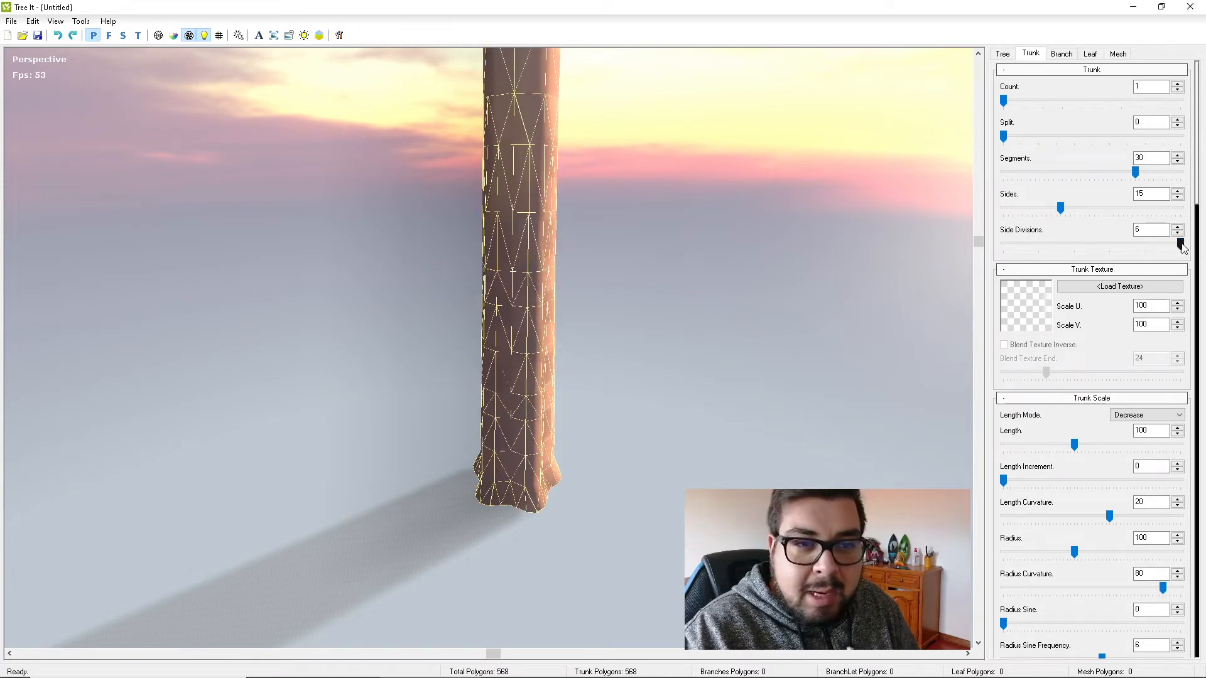
Compare different side division values on the trunk base, and set the side divisions to 4.
drag(1159, 244, 1205, 253)
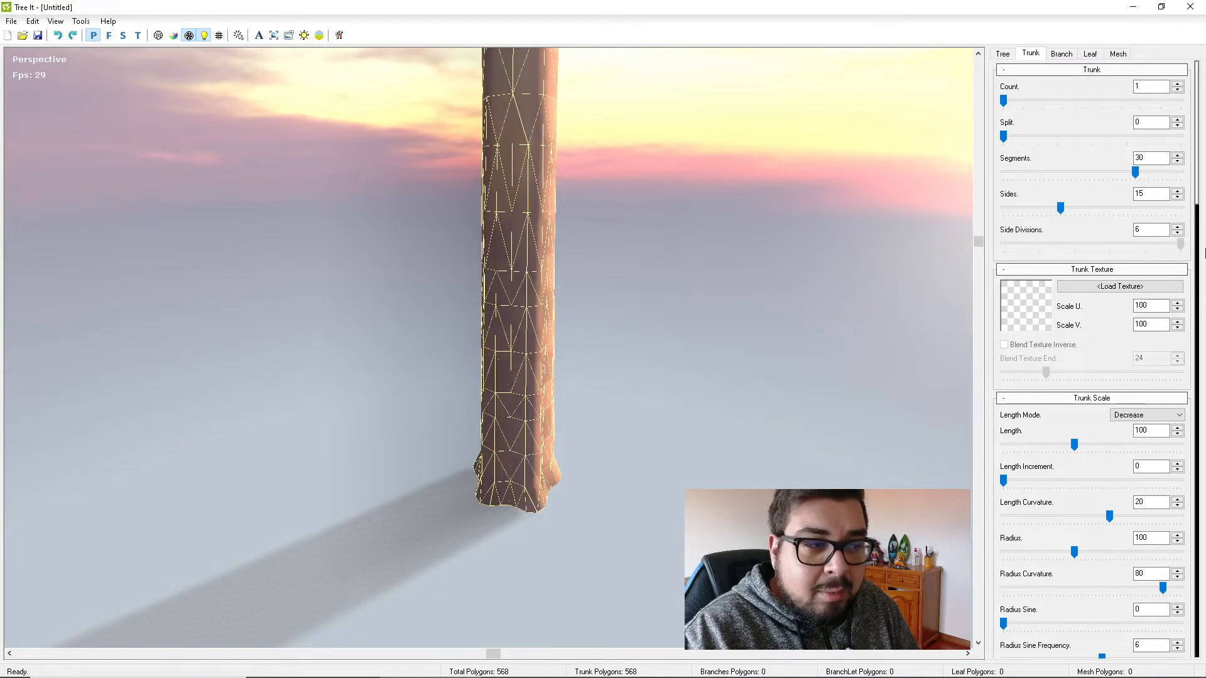
drag(1037, 251, 1204, 262)
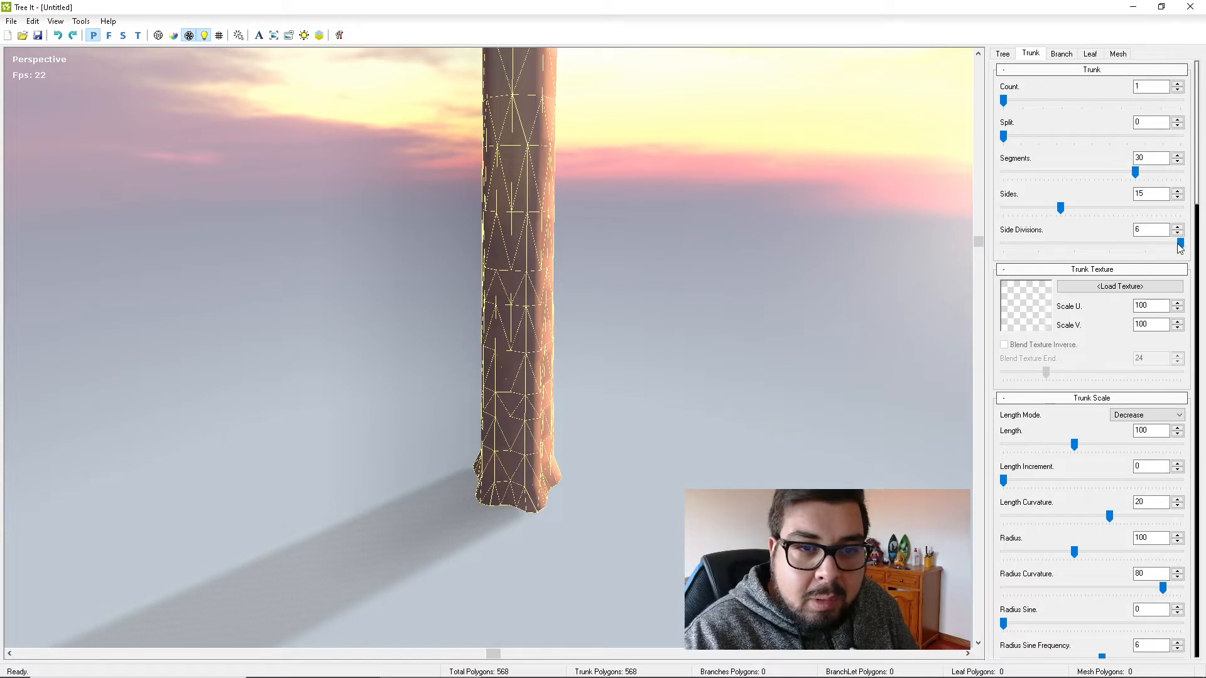
drag(1147, 250, 1095, 244)
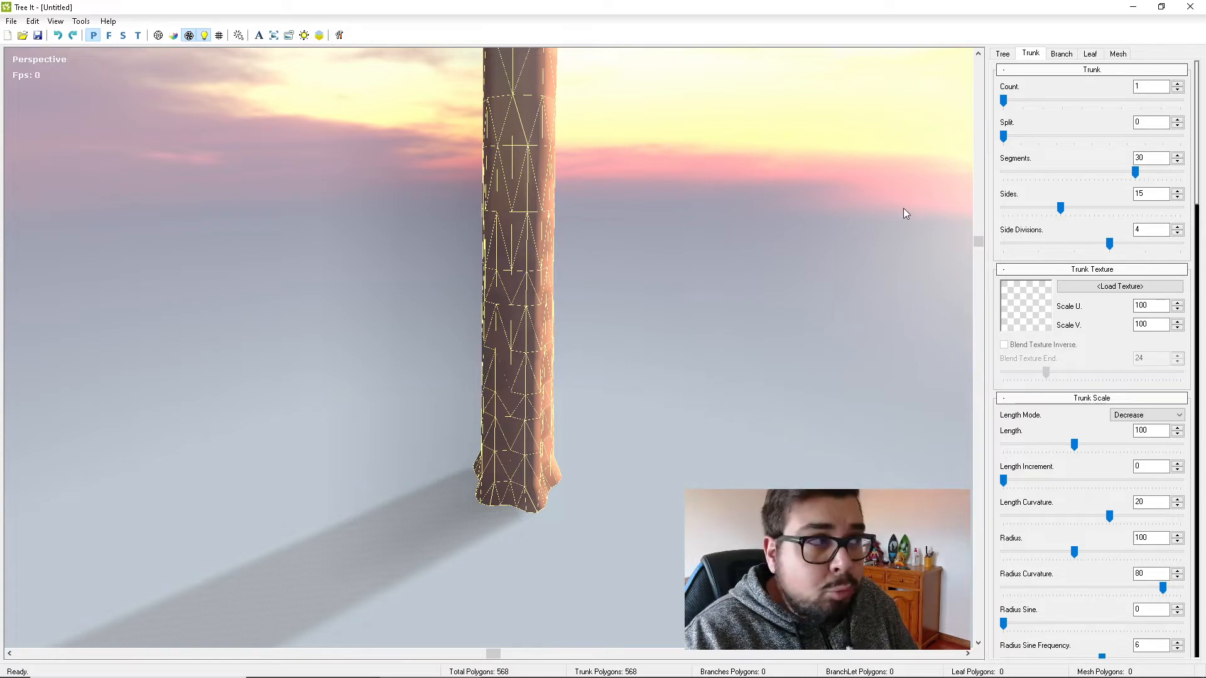
Open the bark texture settings, start loading a base texture, and select bark01.png in the supplied Bark folder.
click(33, 21)
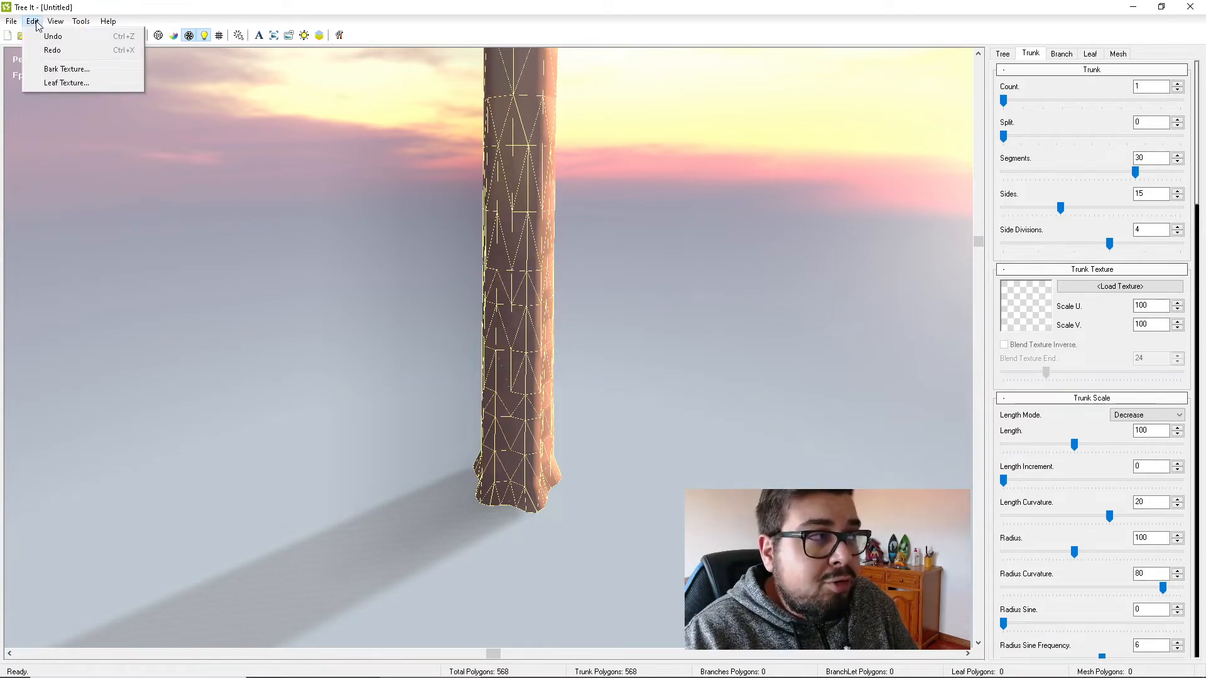
click(67, 69)
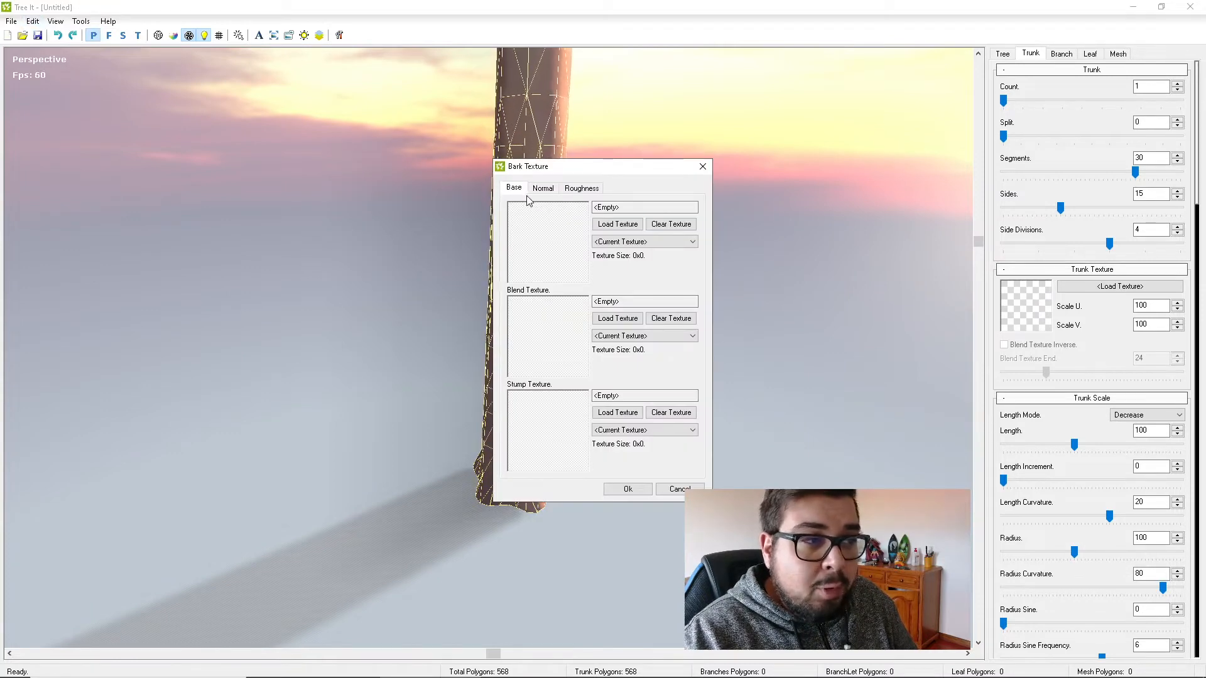
click(629, 231)
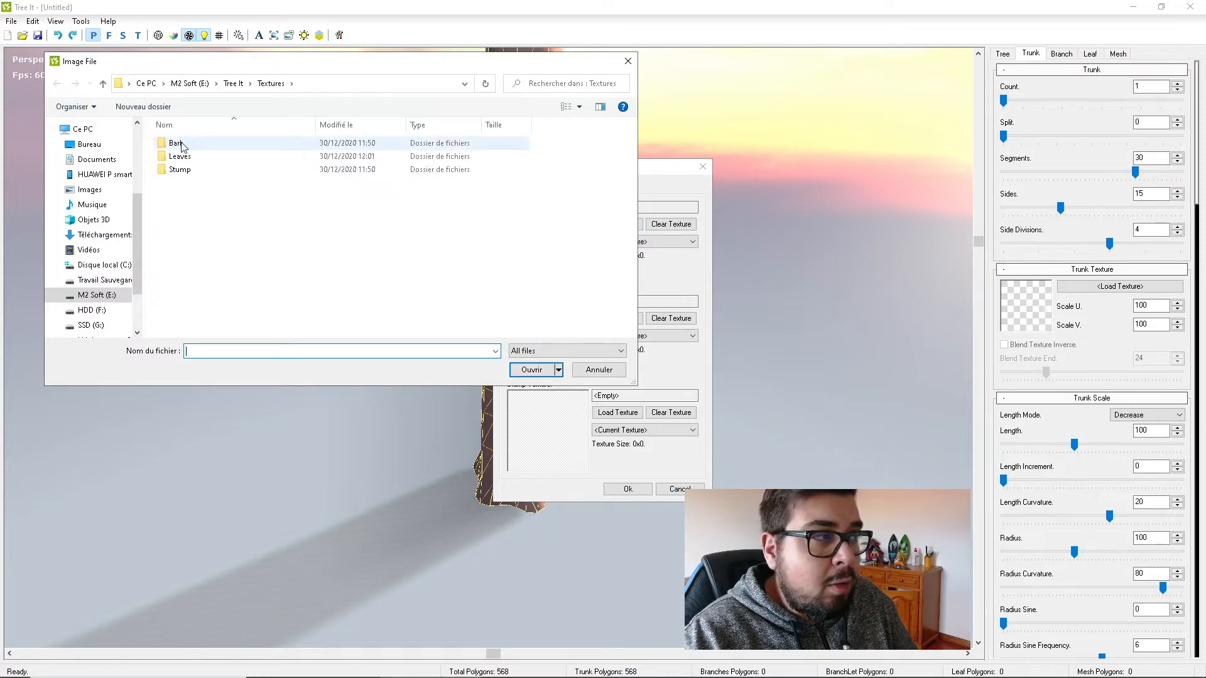
double_click(187, 142)
click(173, 167)
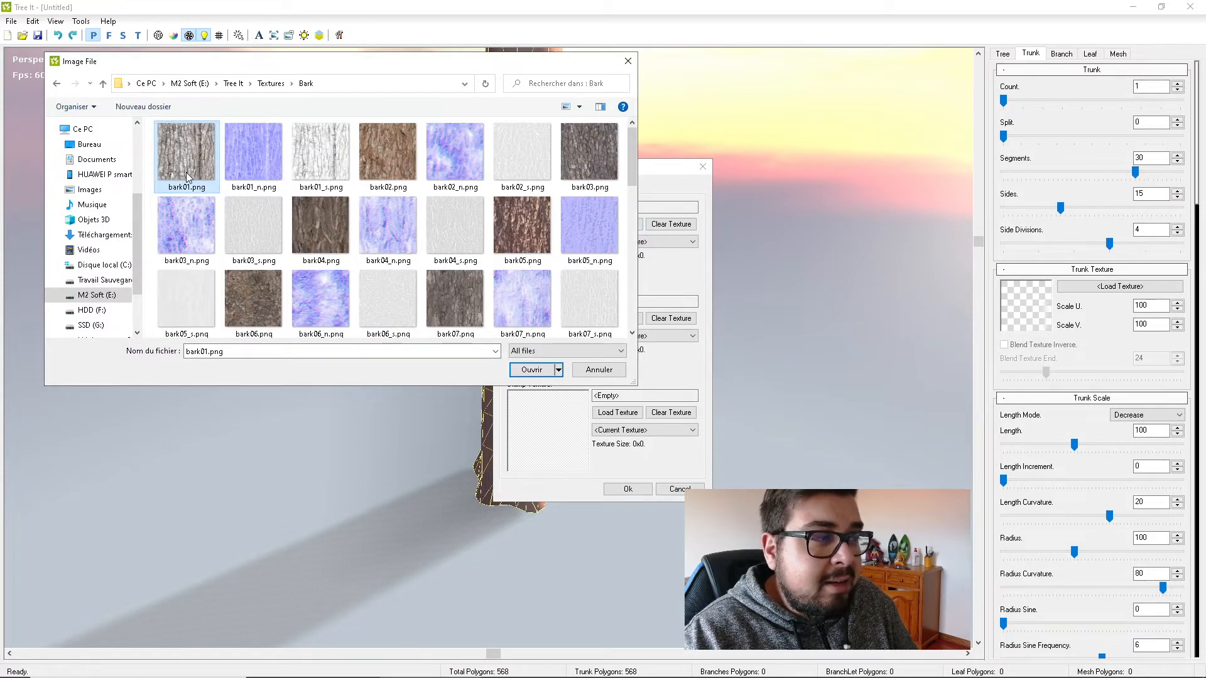
Check the image dimensions of bark01.png in its file properties, and close them without changes.
right_click(211, 174)
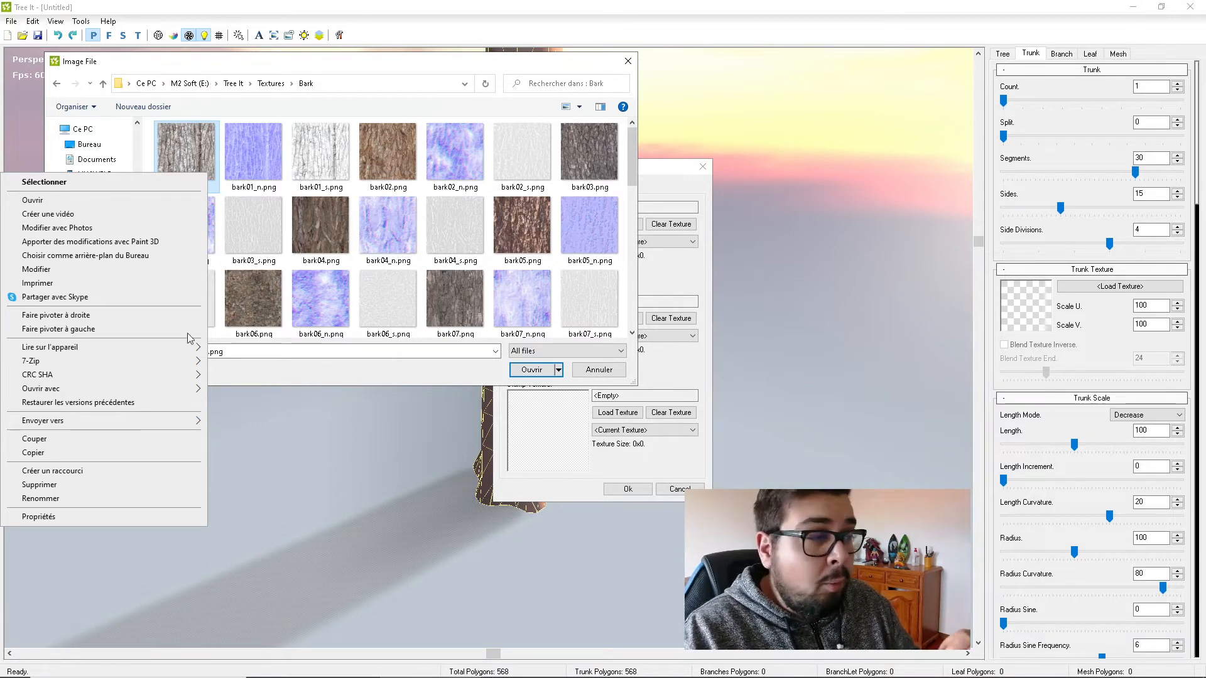
click(76, 517)
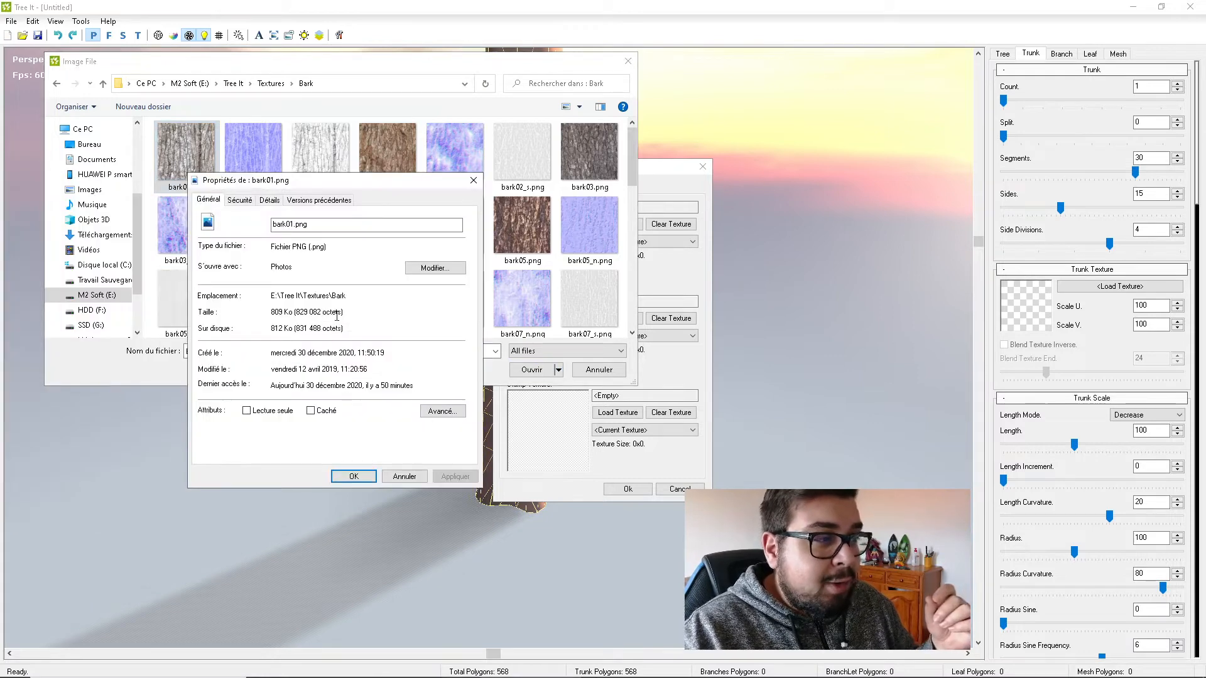
click(263, 201)
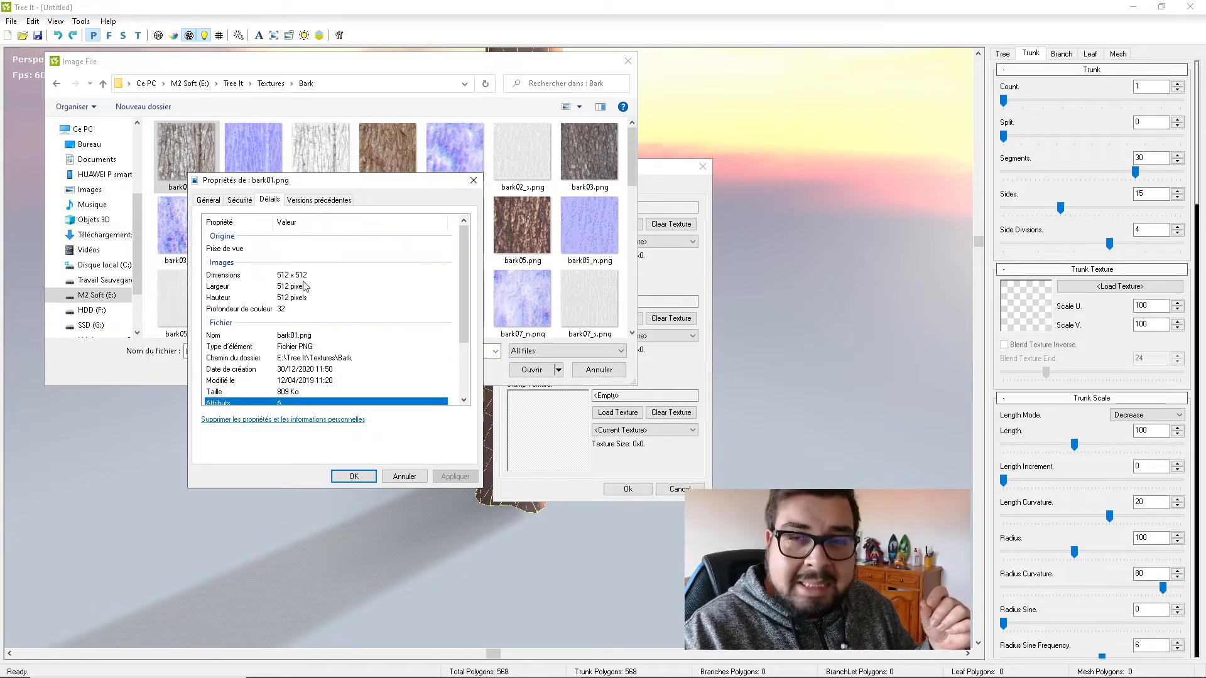
click(405, 476)
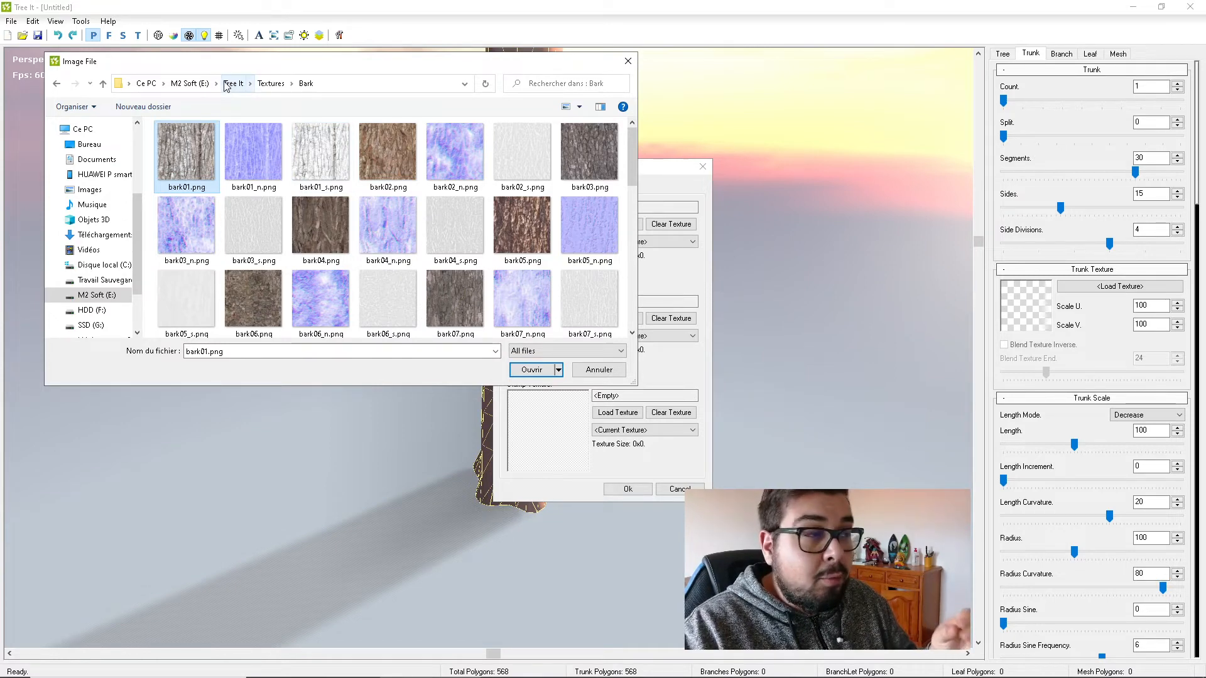
Load BarkBrown001_COL_VAR1_3K.jpg as the base bark texture from the Tronc Arbre folder in the La Maison De Hobbit project's external foliage textures.
click(111, 281)
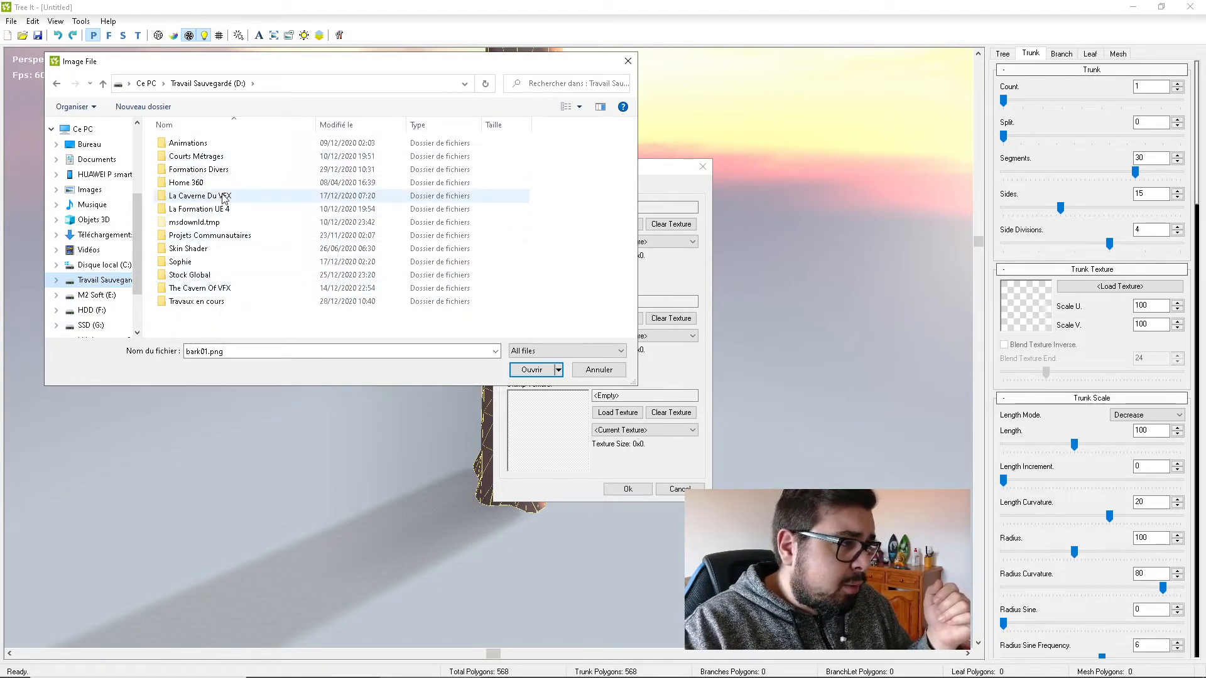
double_click(235, 301)
double_click(216, 156)
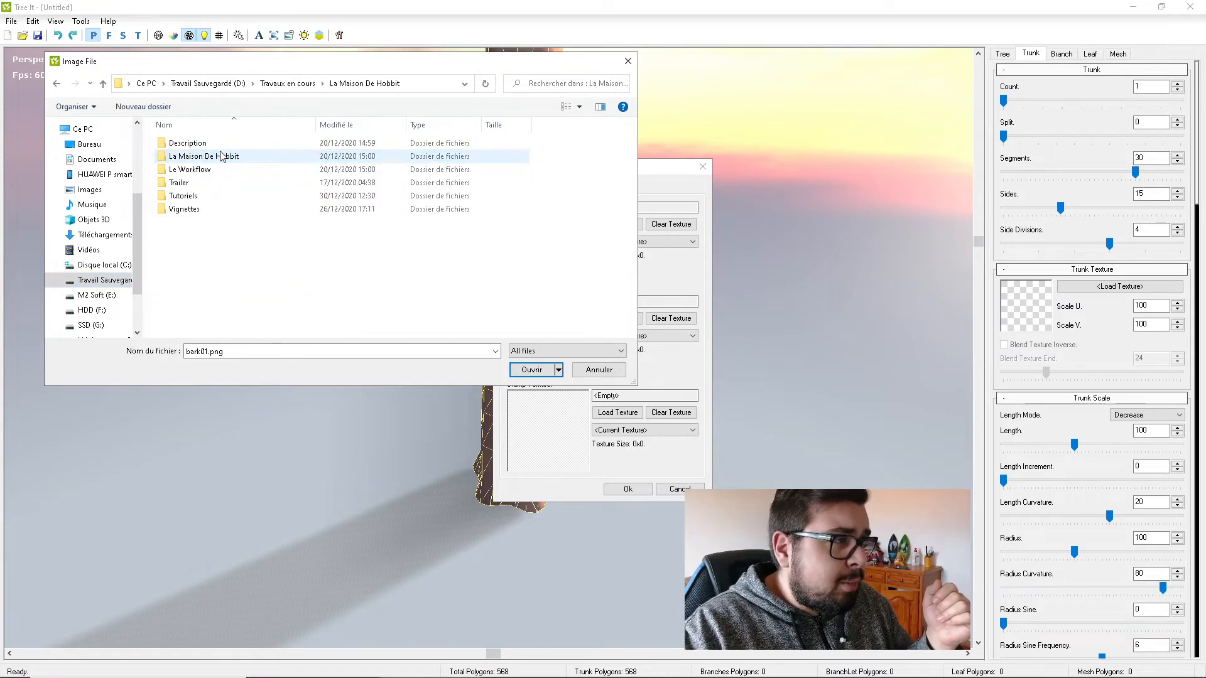
double_click(209, 156)
double_click(245, 143)
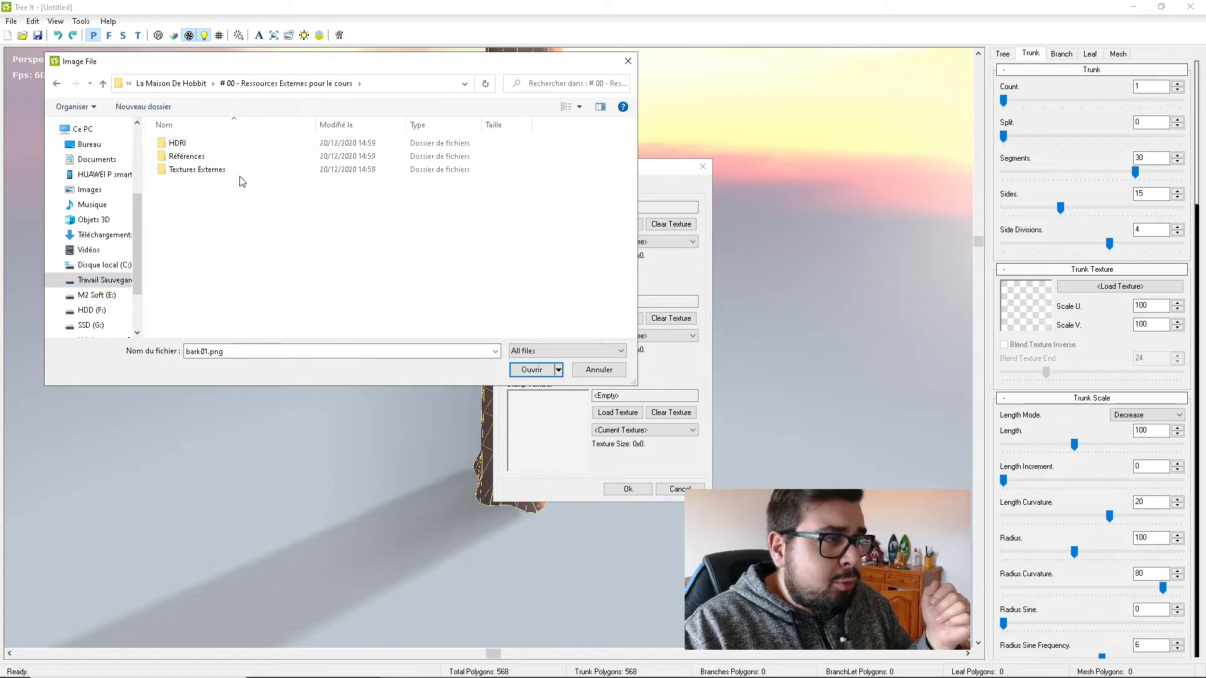
double_click(191, 169)
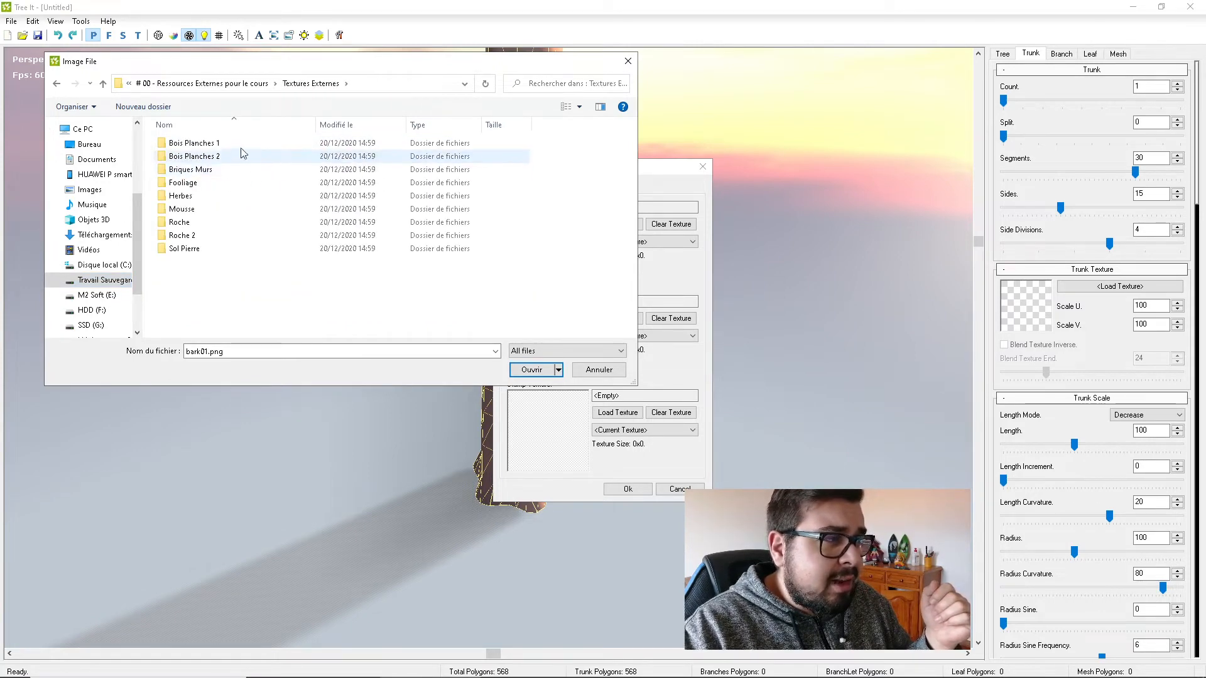
double_click(194, 185)
click(198, 332)
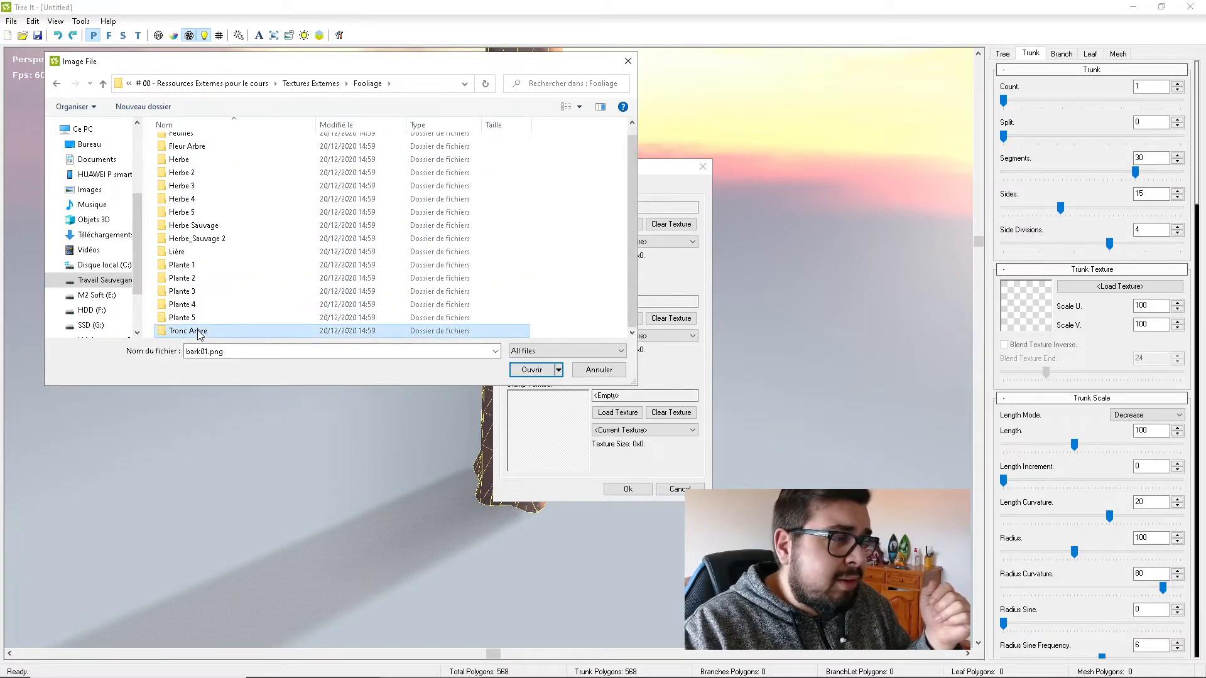
double_click(199, 331)
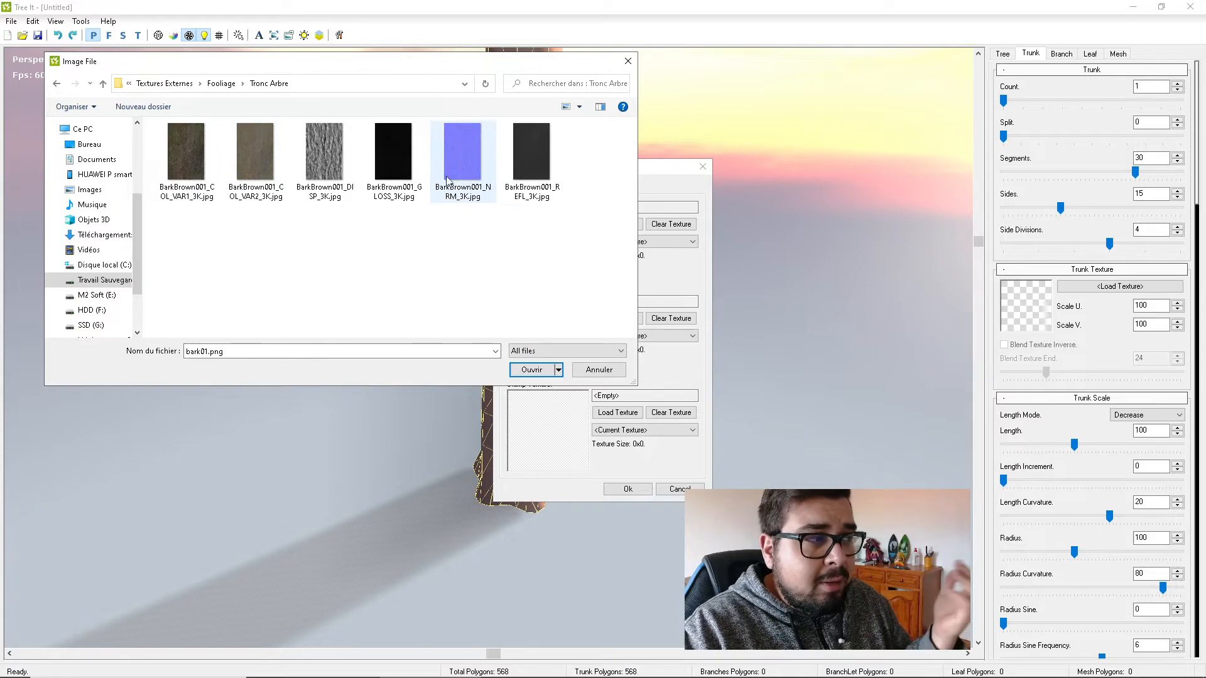
double_click(192, 157)
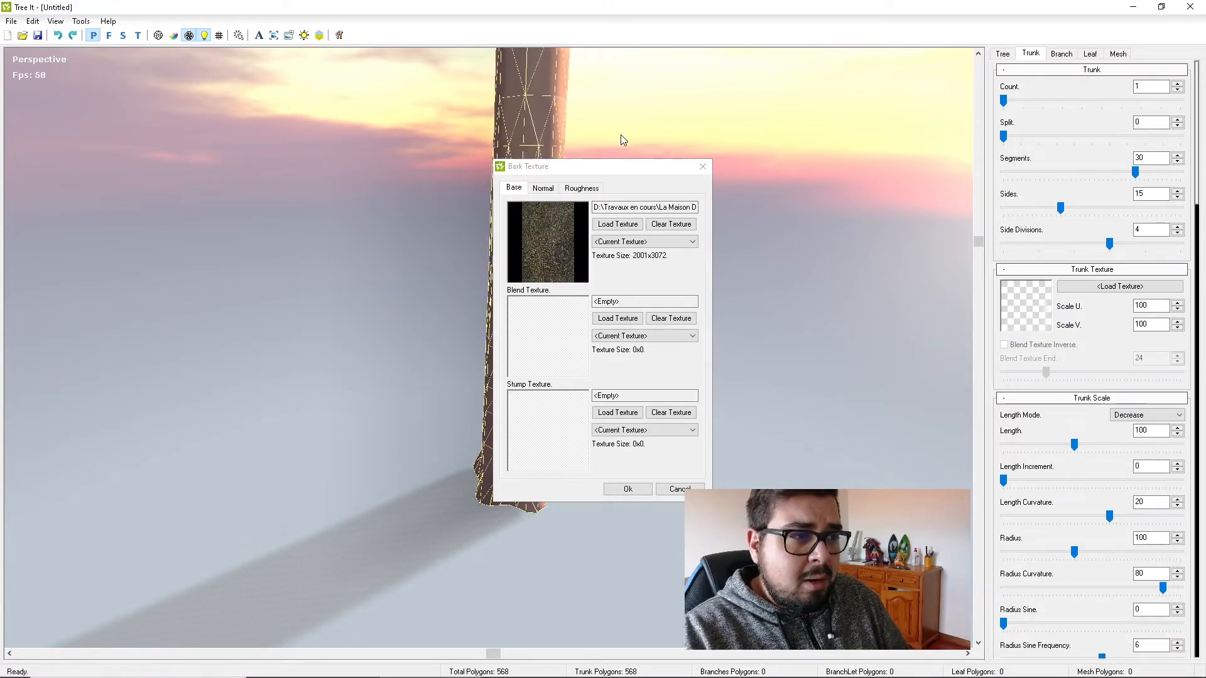
Load BarkBrown001_NRM_3K.jpg as the bark's main normal texture from the Tronc Arbre folder in the La Maison De Hobbit project's external foliage textures.
click(553, 185)
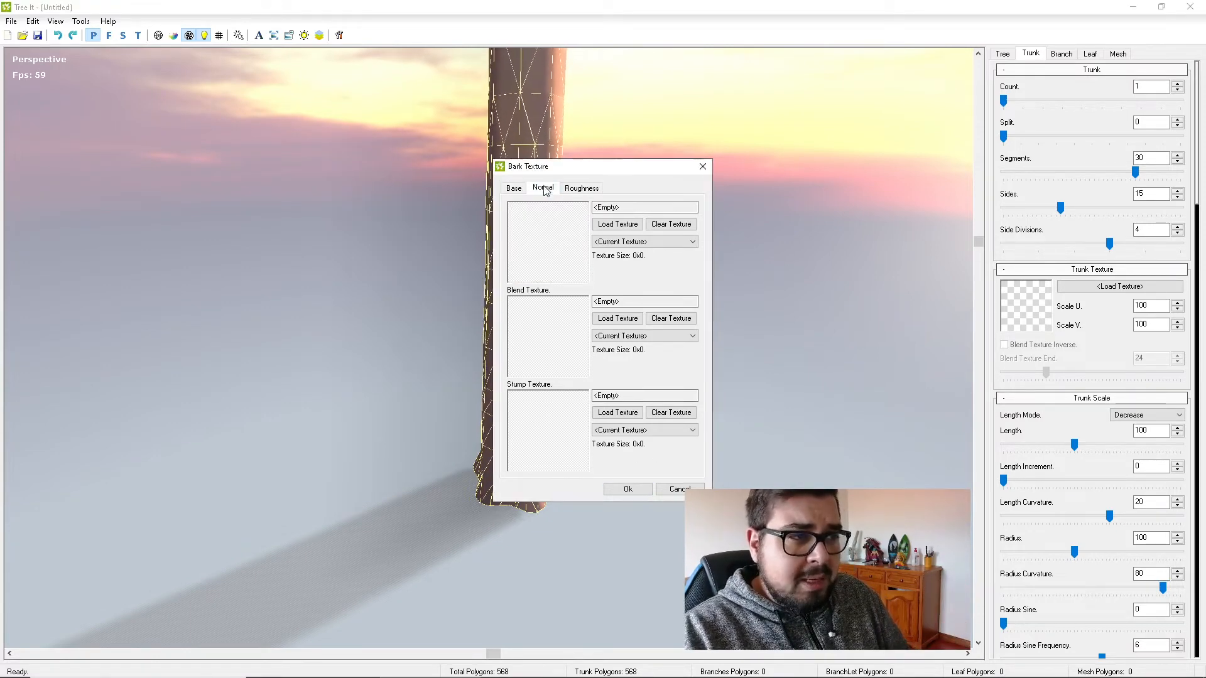
click(617, 224)
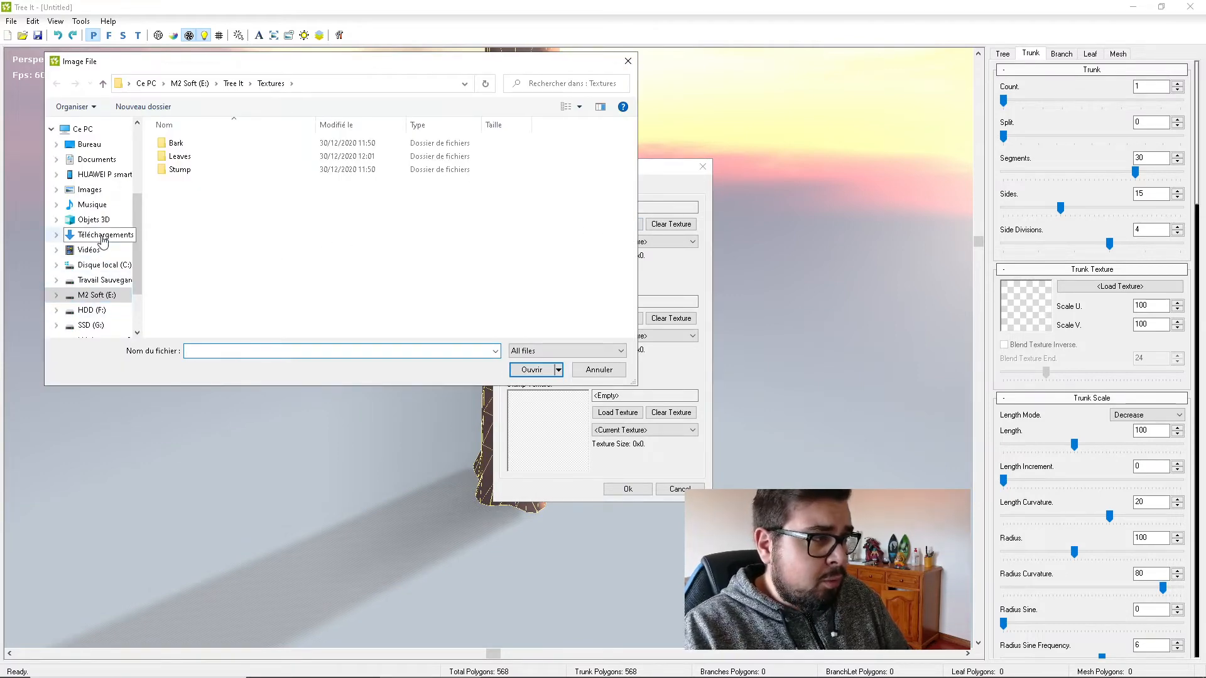
click(104, 281)
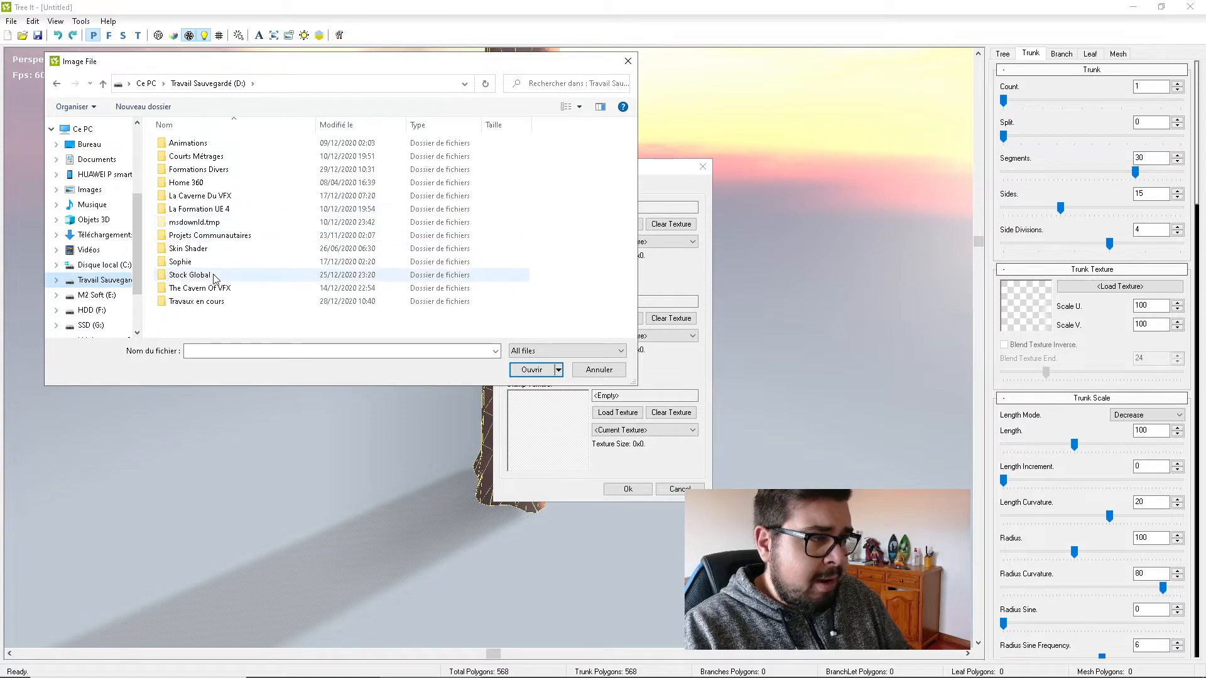
double_click(251, 305)
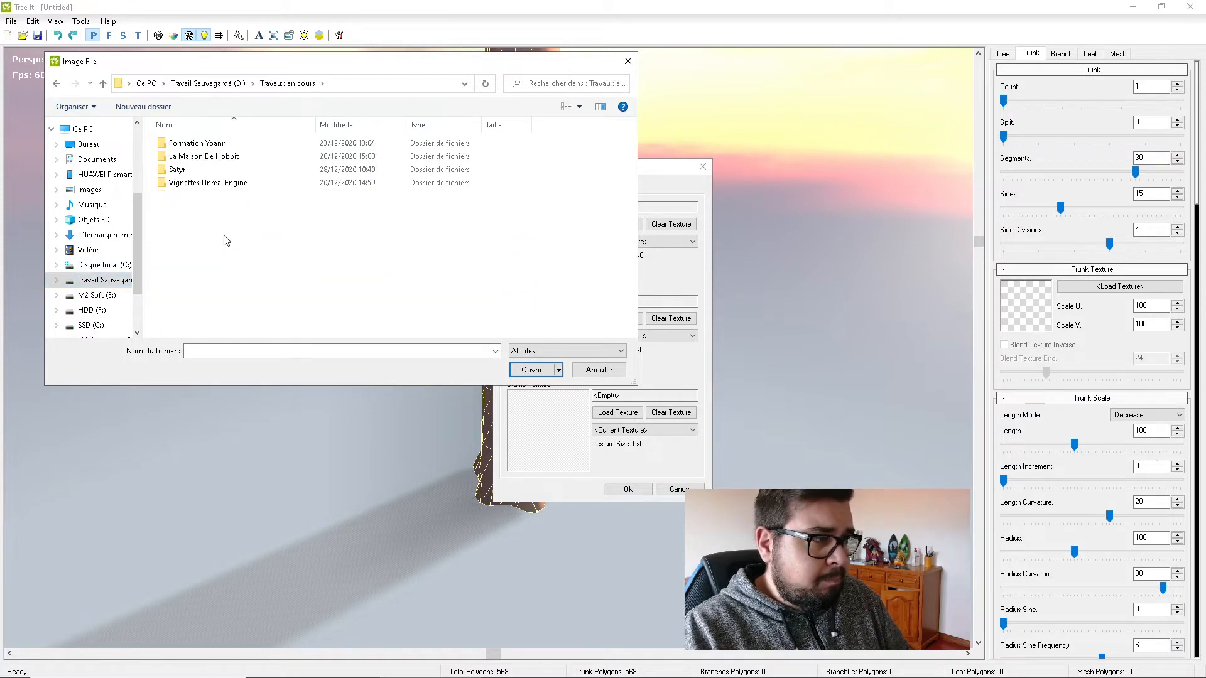
double_click(204, 157)
double_click(204, 157)
double_click(226, 144)
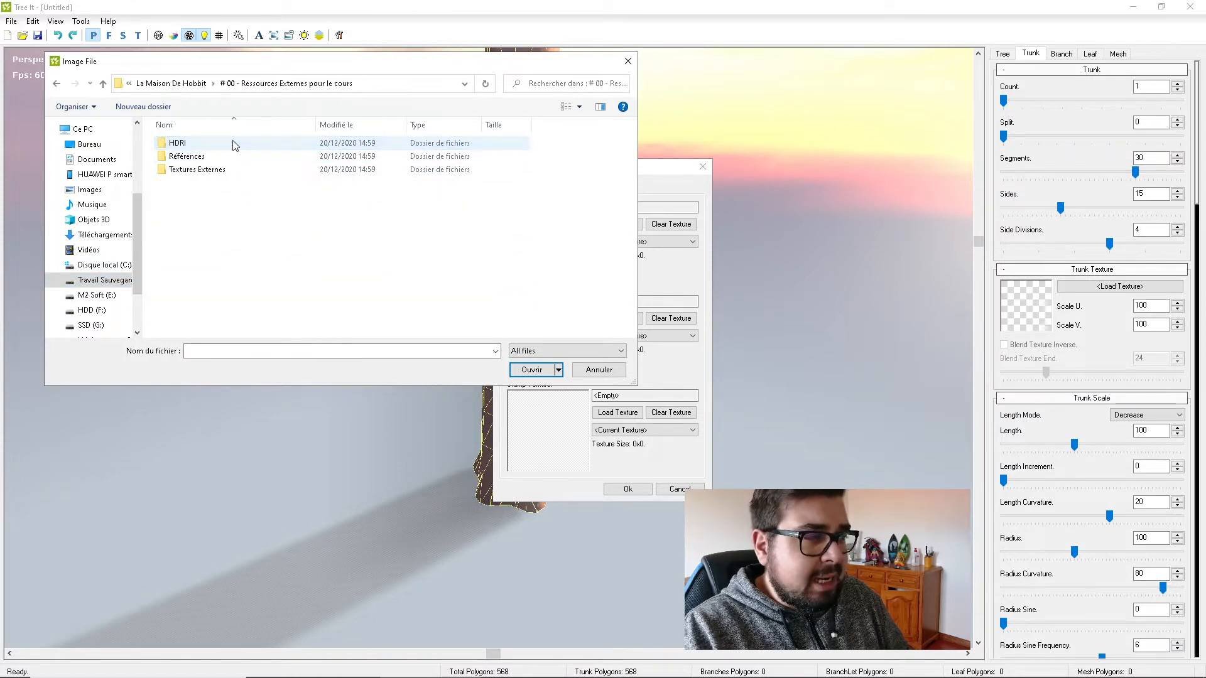
double_click(203, 170)
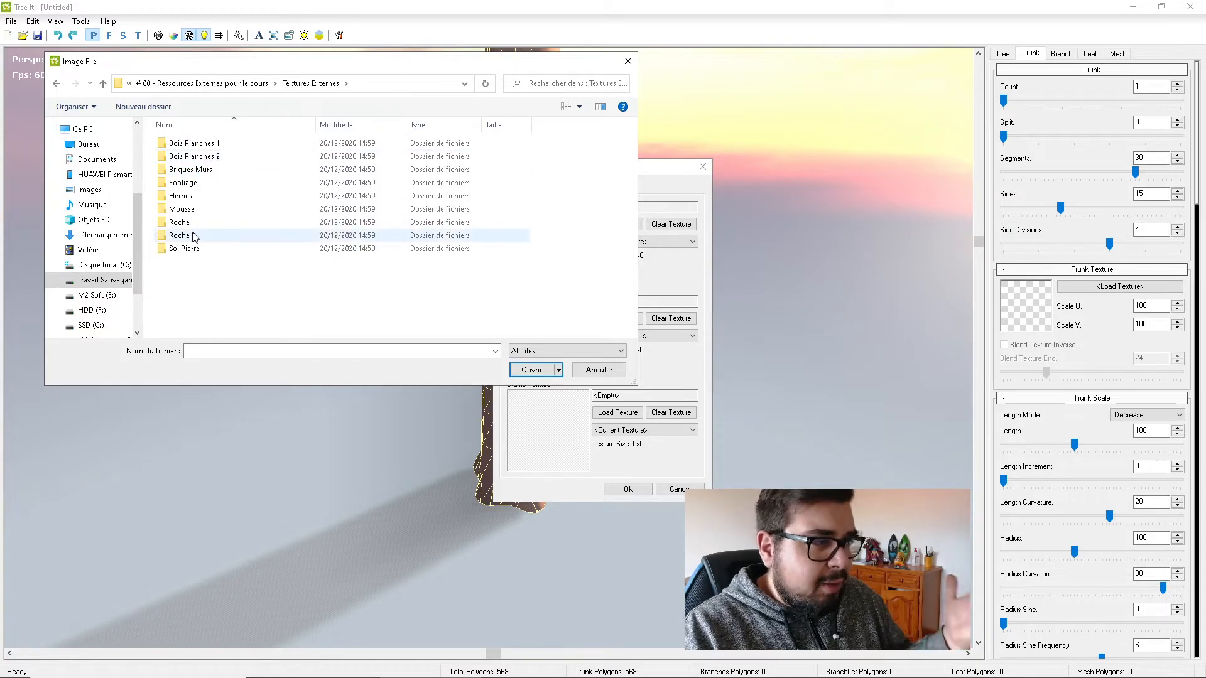
double_click(180, 183)
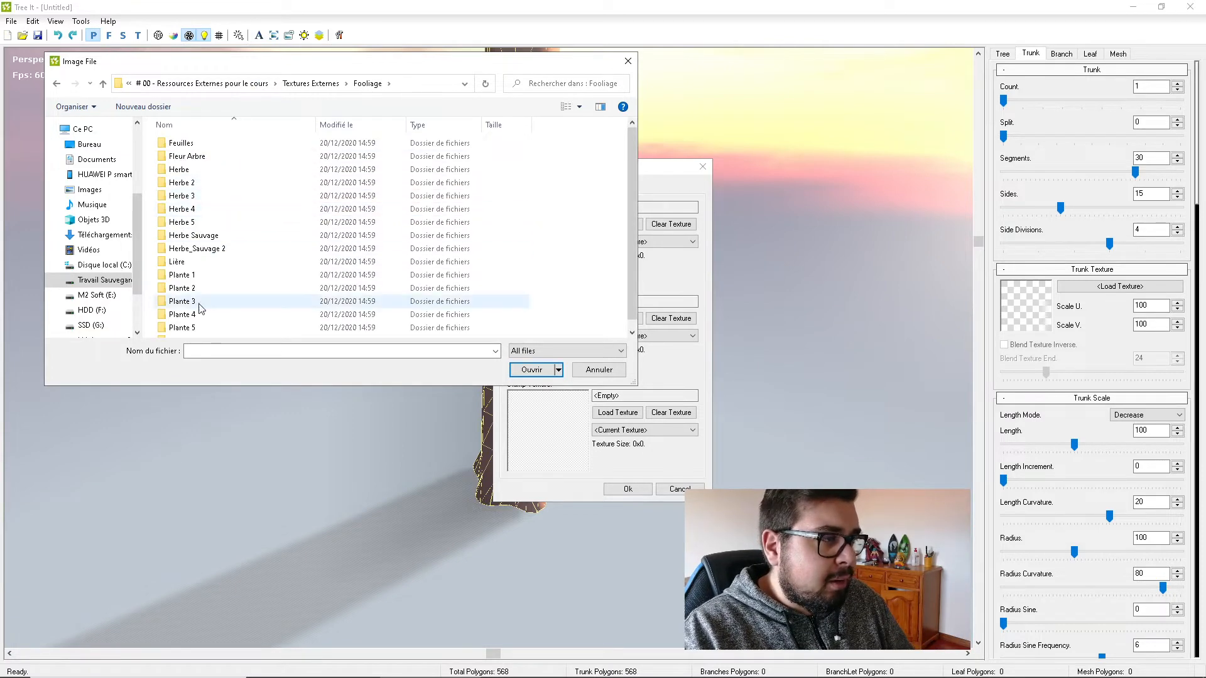
click(197, 331)
double_click(197, 331)
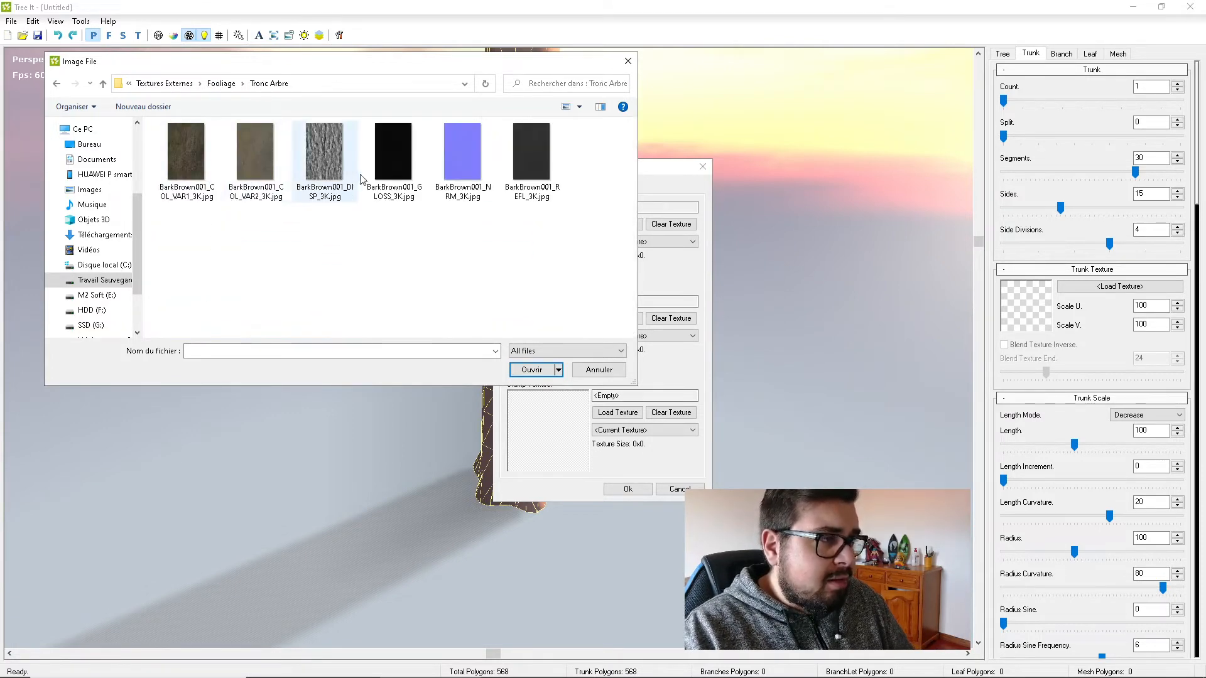
double_click(480, 162)
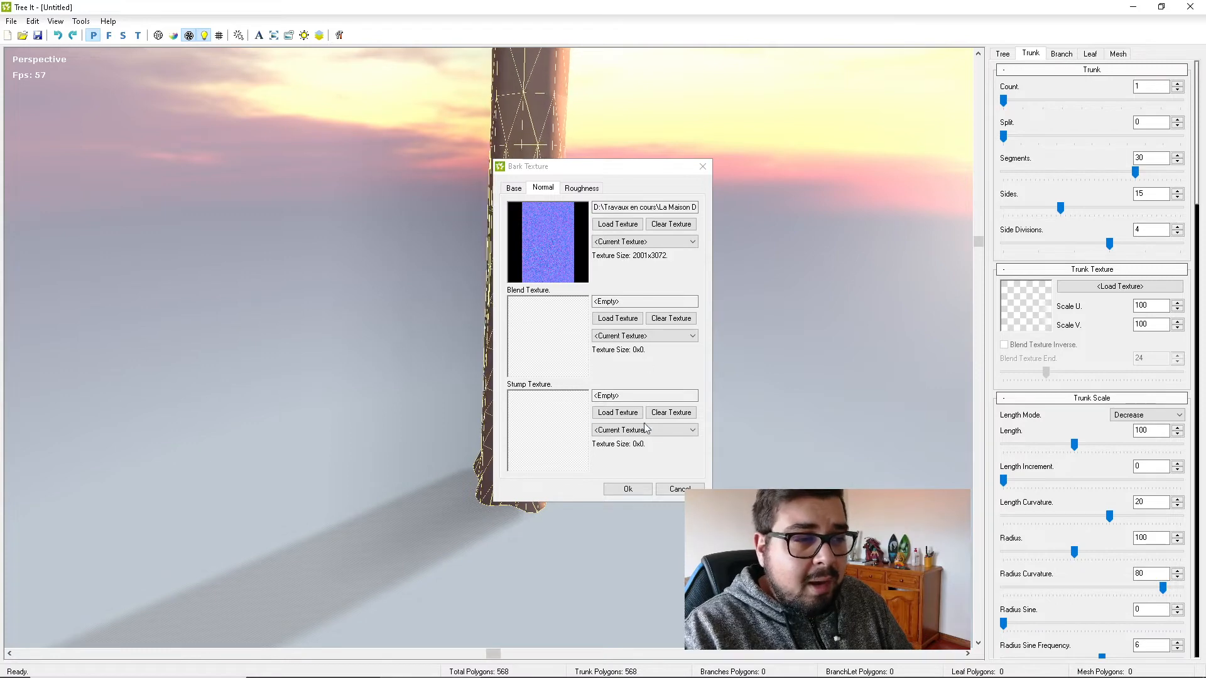
click(581, 188)
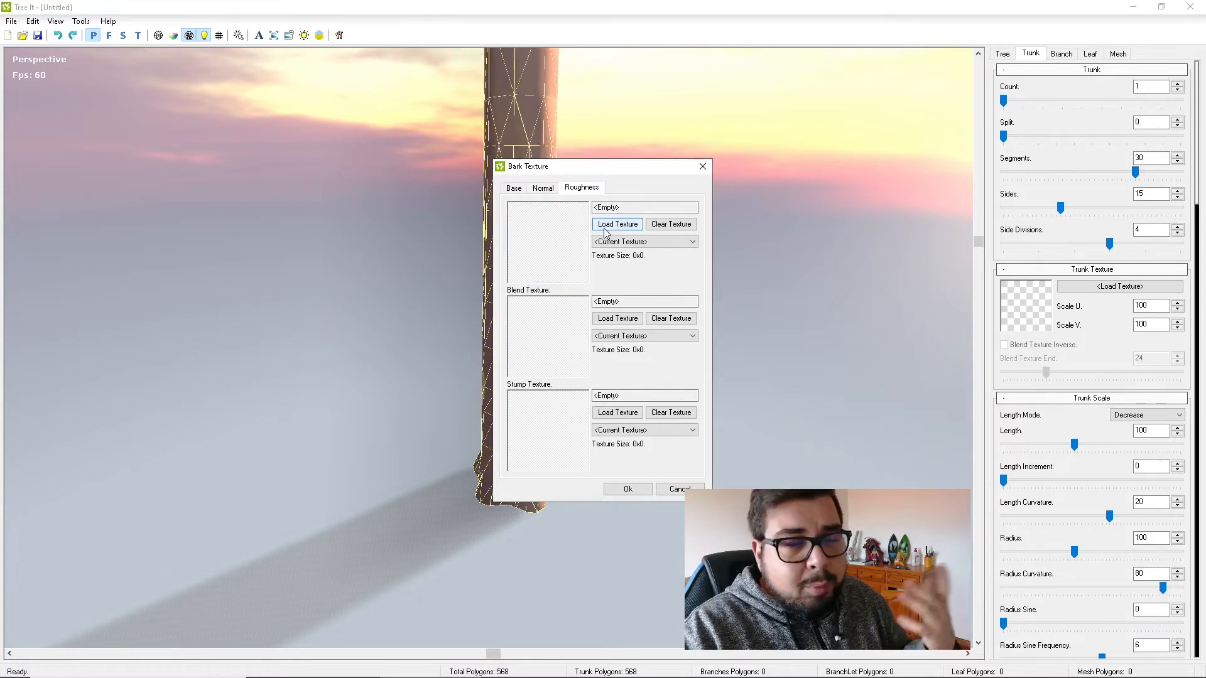
click(606, 227)
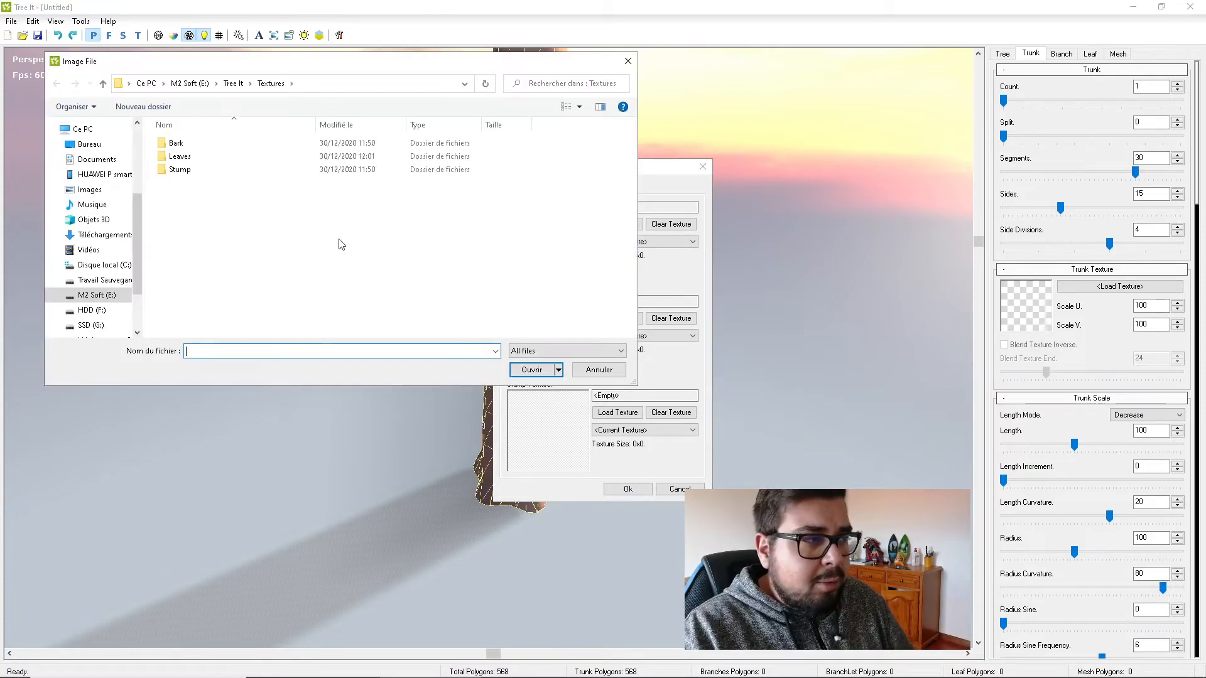
click(97, 294)
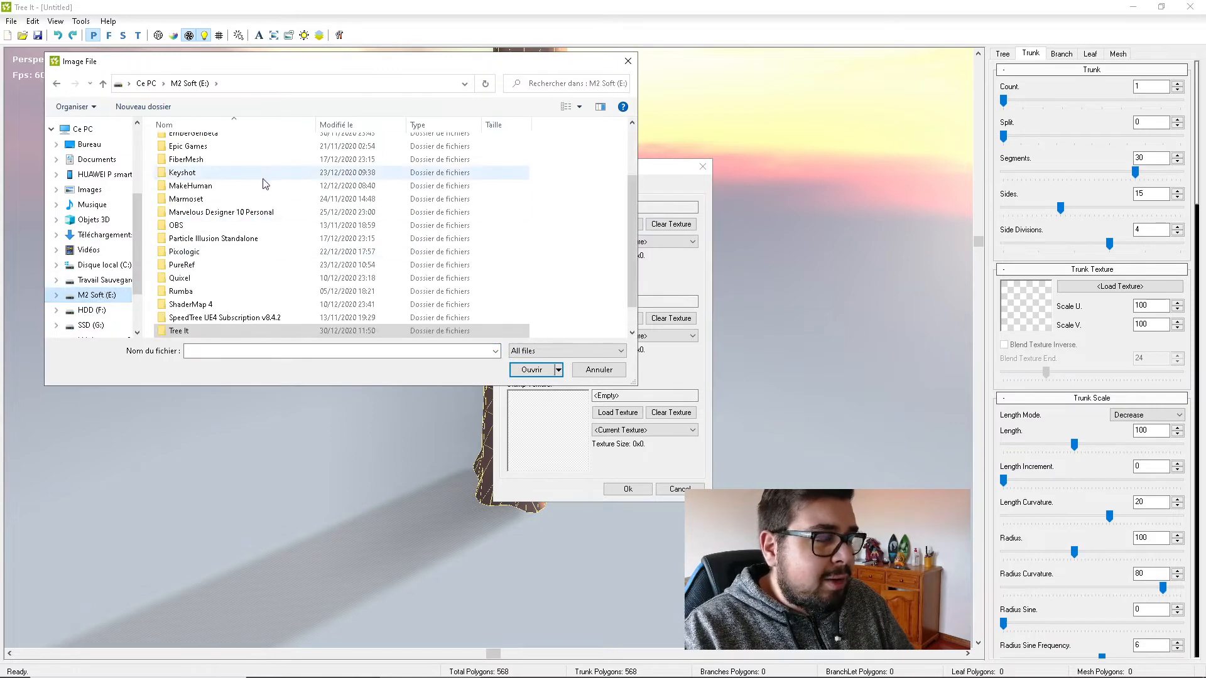
click(117, 280)
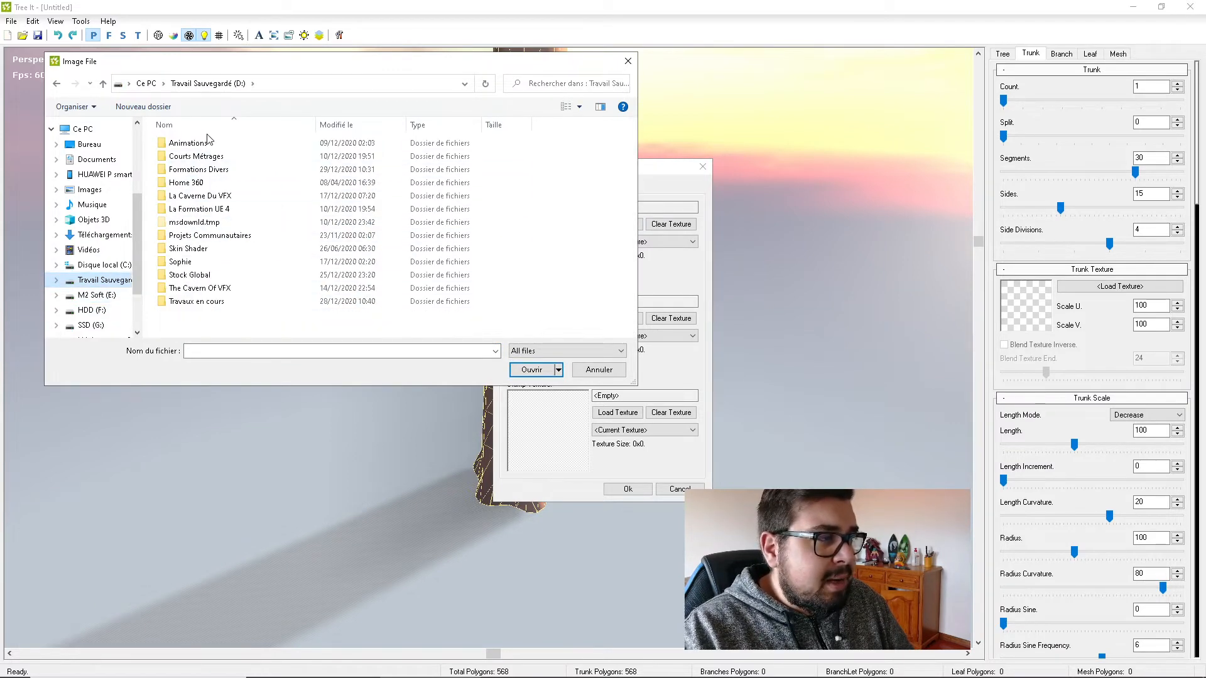
double_click(216, 301)
double_click(214, 157)
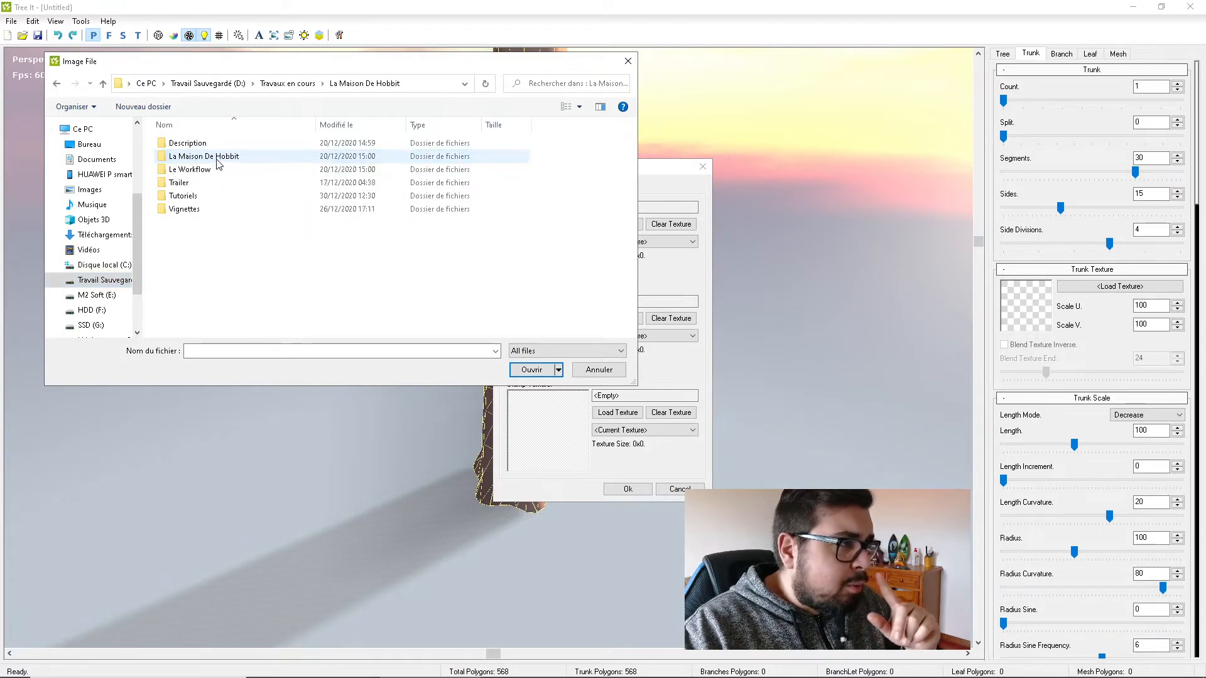
double_click(214, 157)
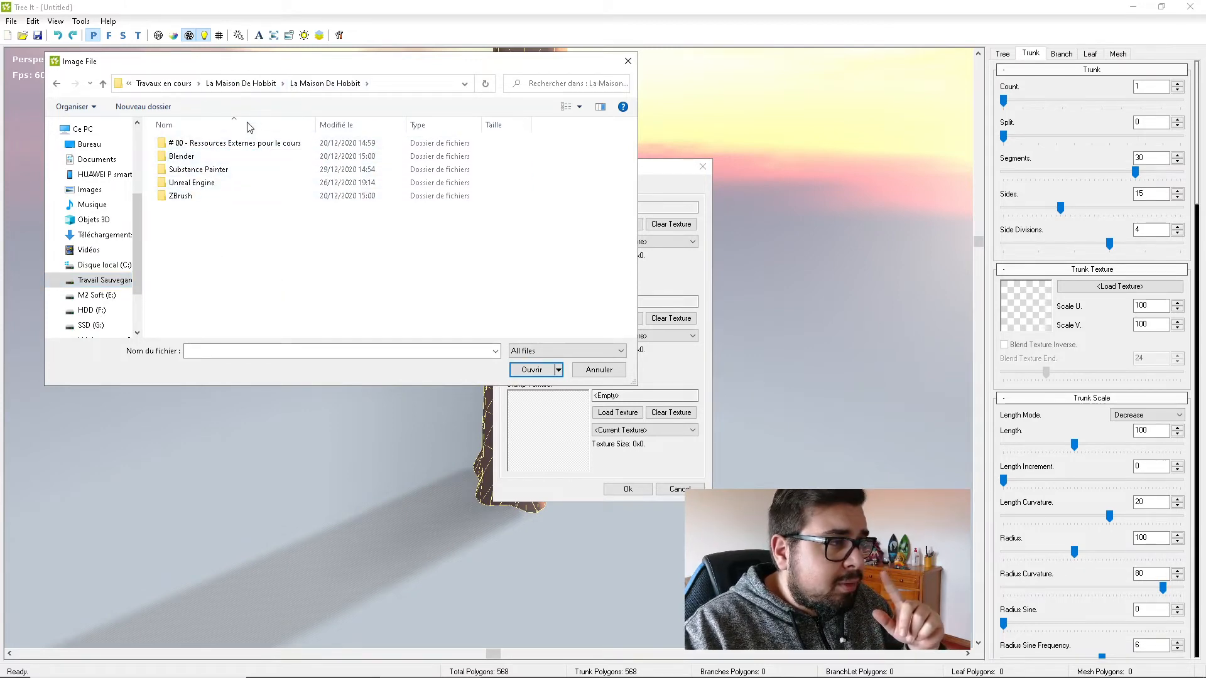
click(241, 143)
double_click(242, 143)
double_click(213, 169)
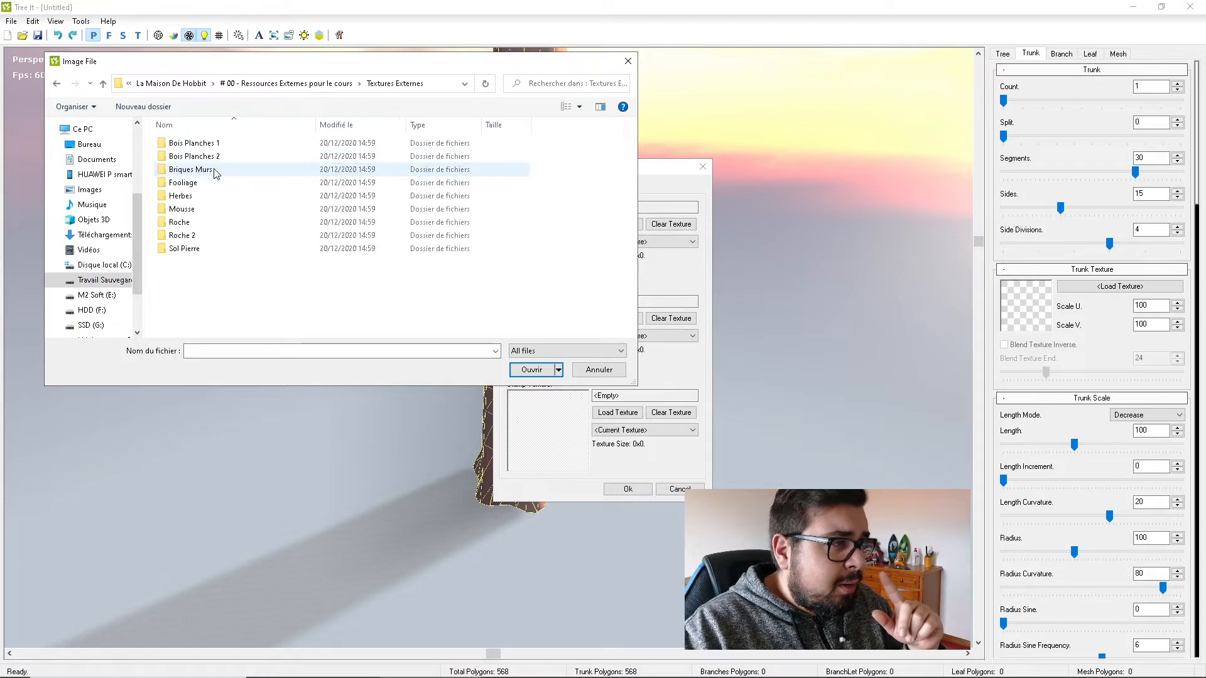
click(195, 250)
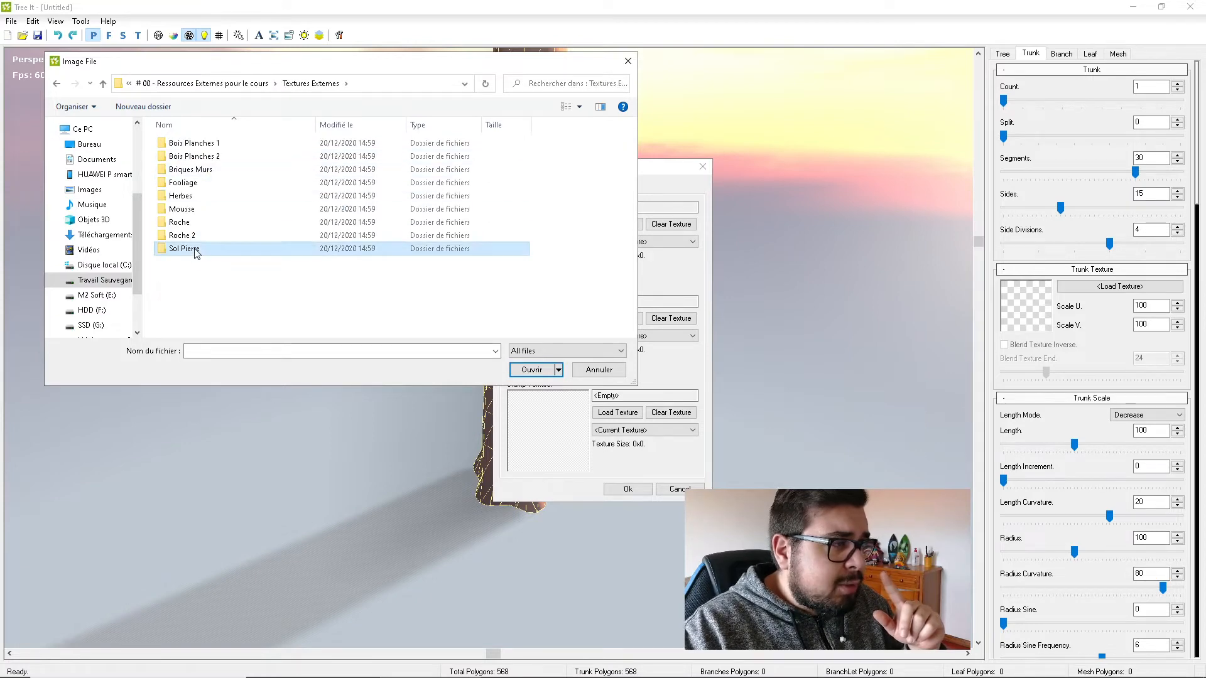
double_click(187, 183)
scroll(207, 317, down, 2)
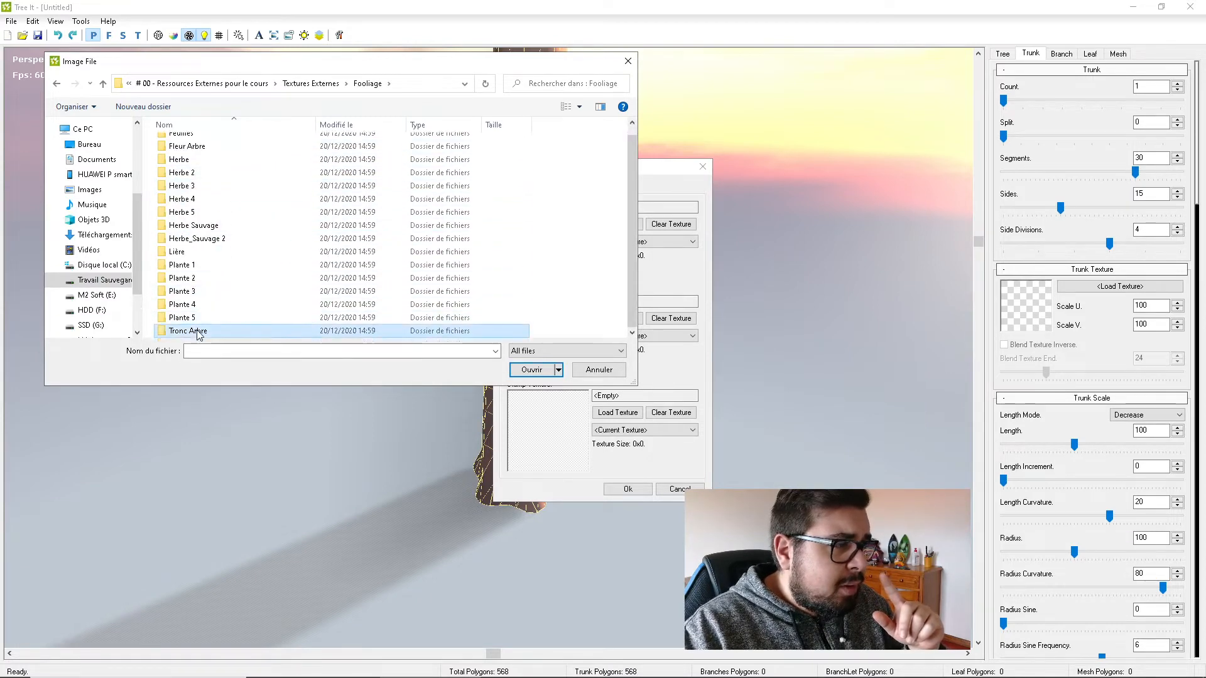
double_click(188, 331)
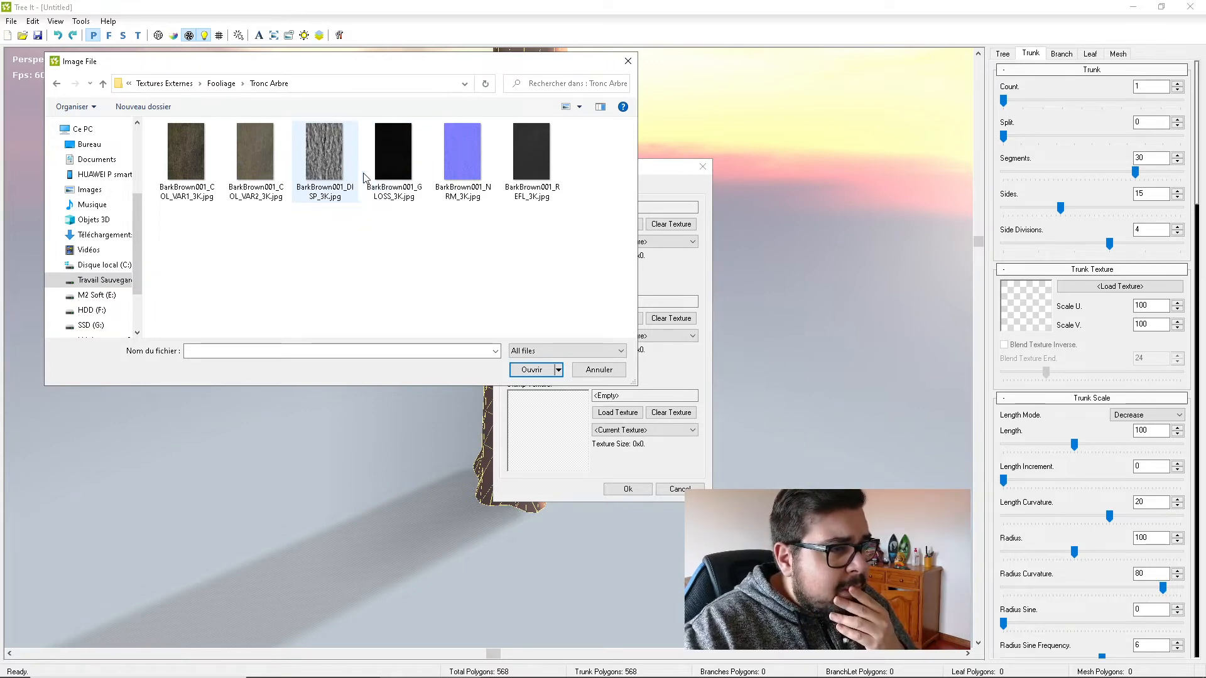
click(600, 370)
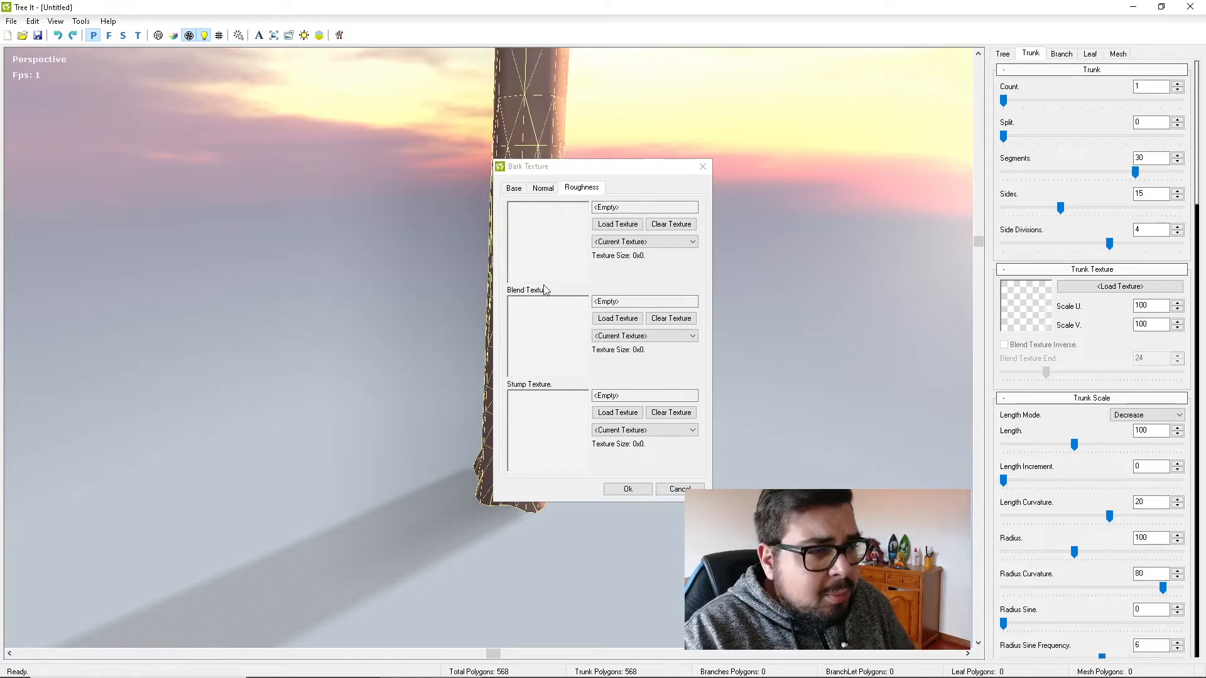
Apply the loaded base and normal bark textures to the trunk, and hide the wireframe overlay.
click(631, 490)
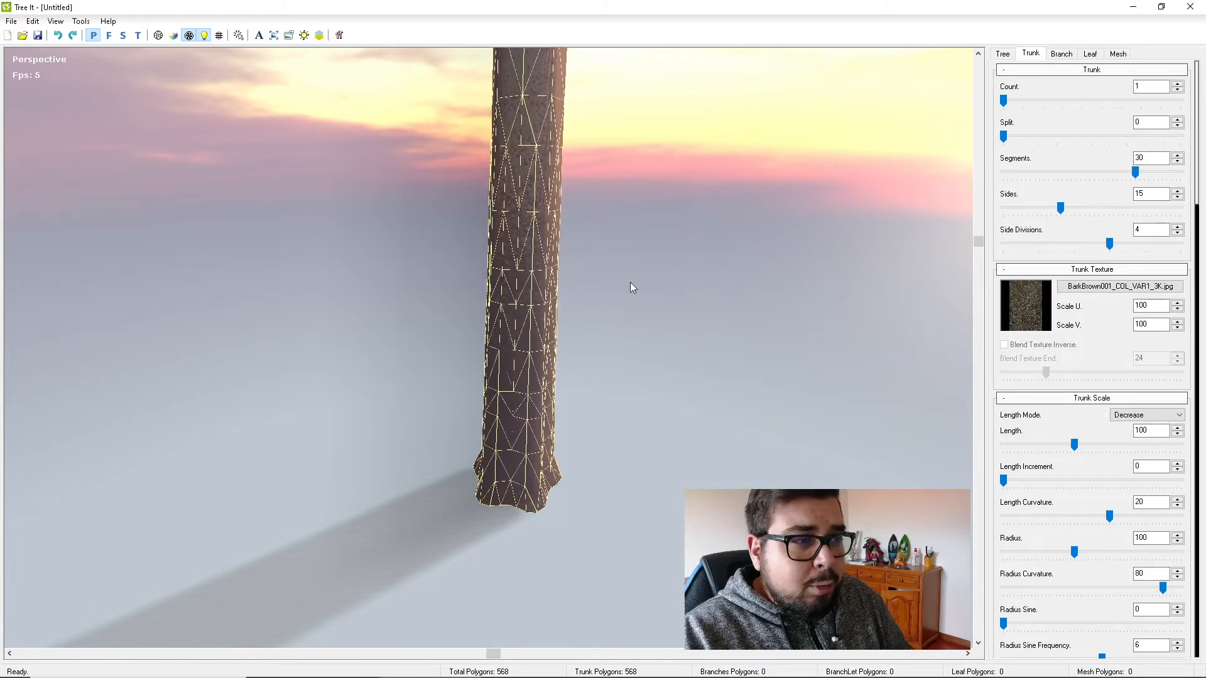
scroll(608, 270, down, 3)
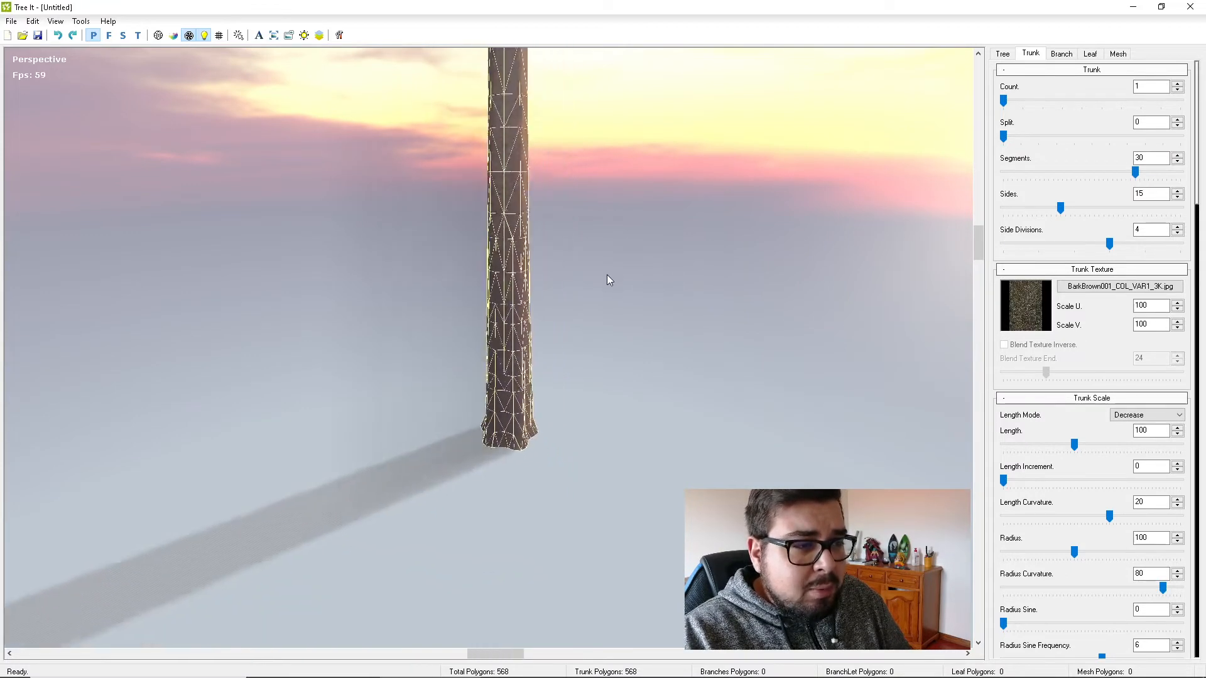
scroll(606, 280, down, 4)
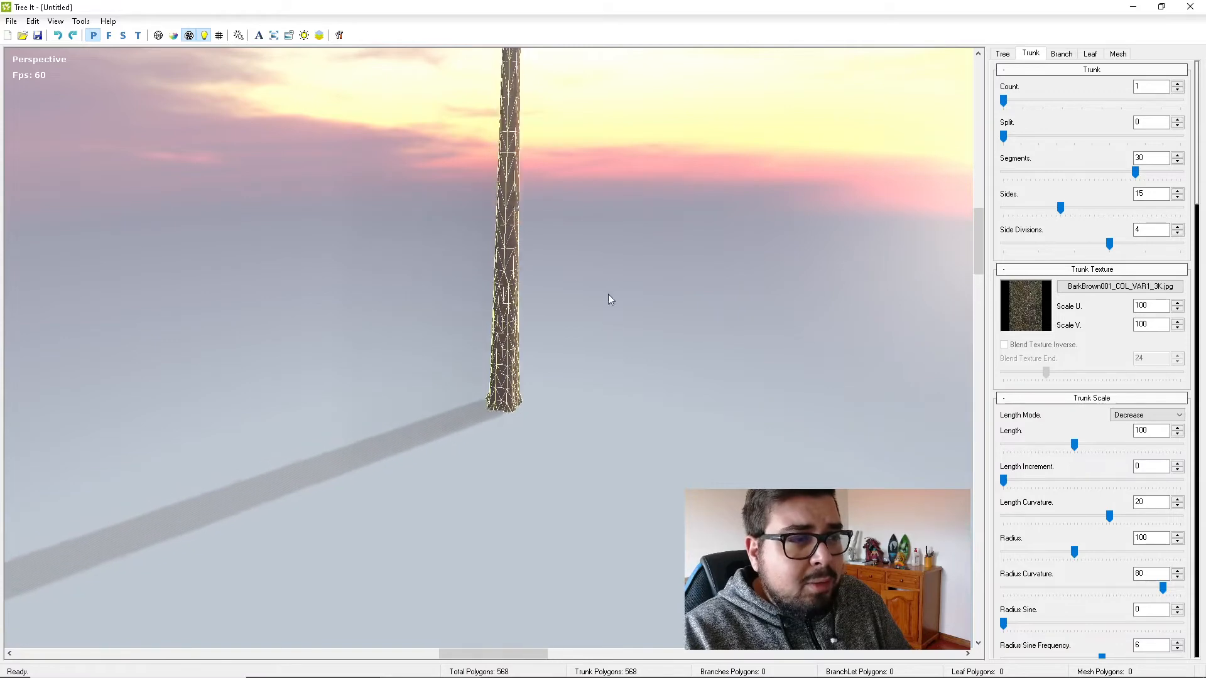
mouse_move(608, 299)
middle_down()
mouse_move(578, 503)
mouse_move(607, 310)
middle_up()
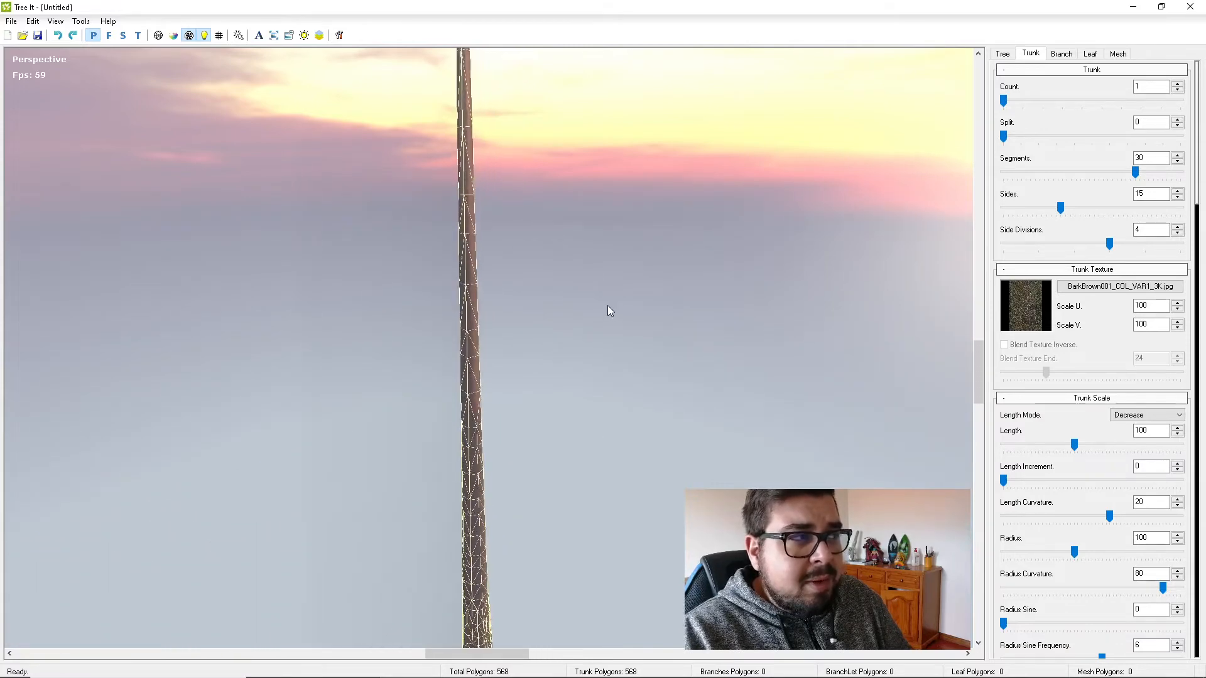
click(239, 35)
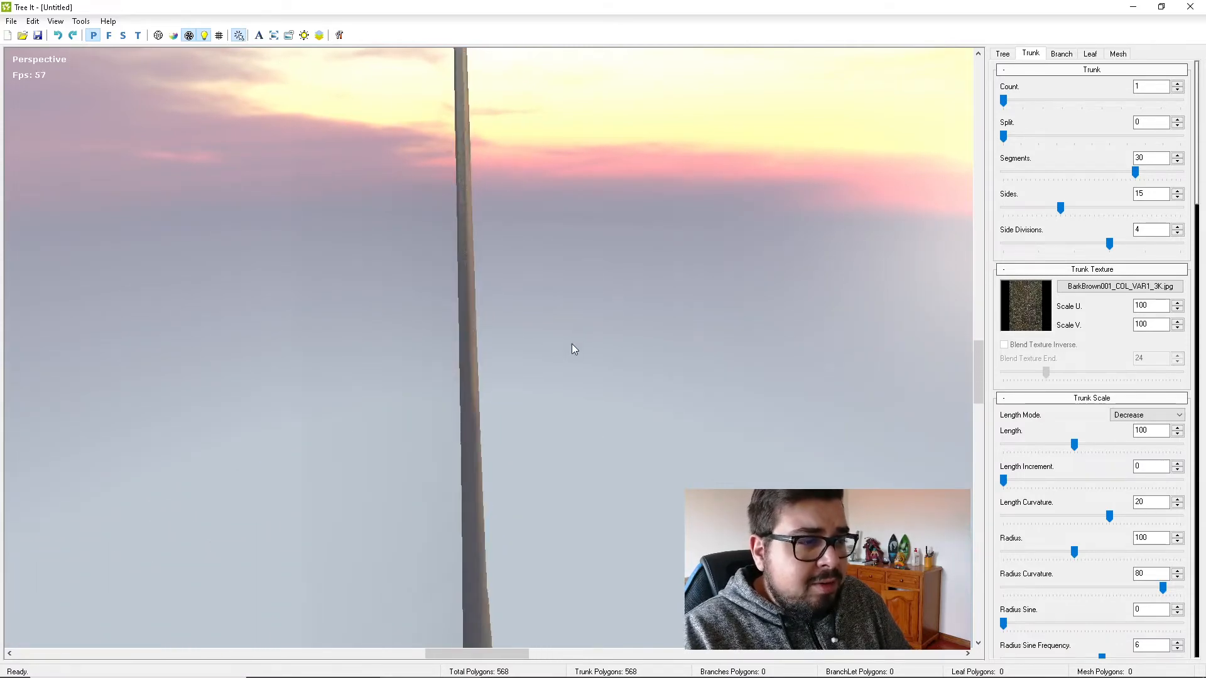
Examine the bark texture on the trunk up close and from several distances, ending with the whole trunk in view.
scroll(571, 346, up, 5)
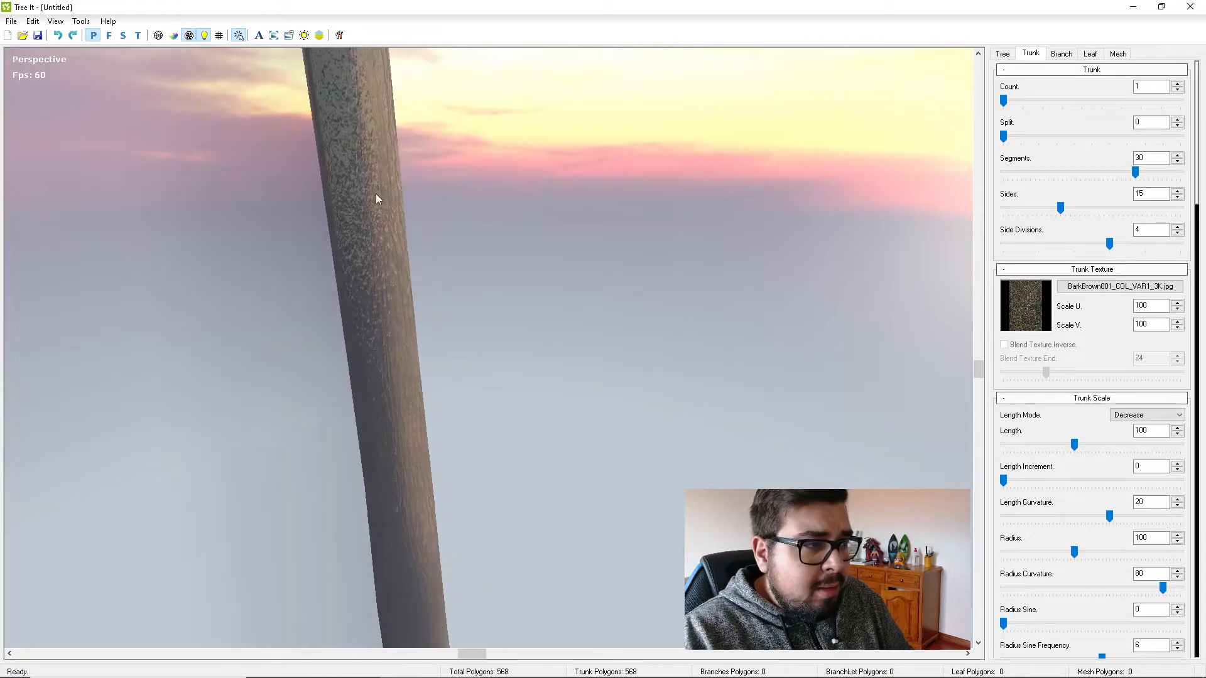
scroll(376, 199, up, 5)
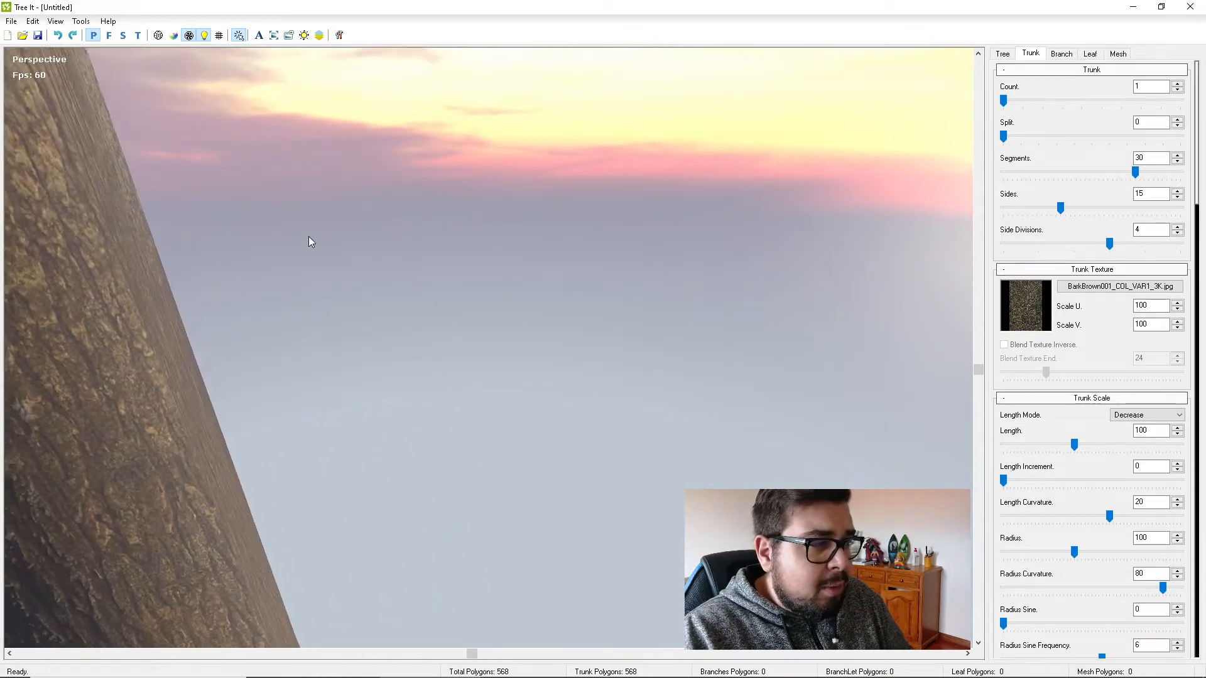
scroll(315, 247, down, 3)
scroll(319, 269, up, 3)
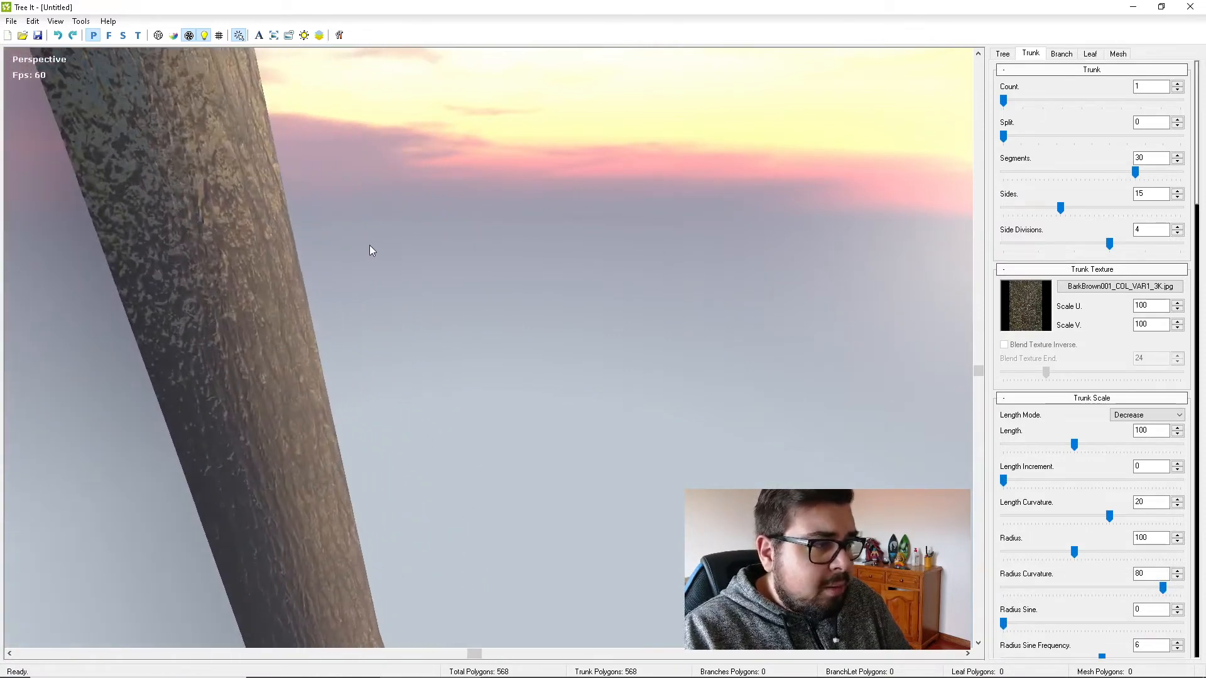
drag(371, 250, 395, 242)
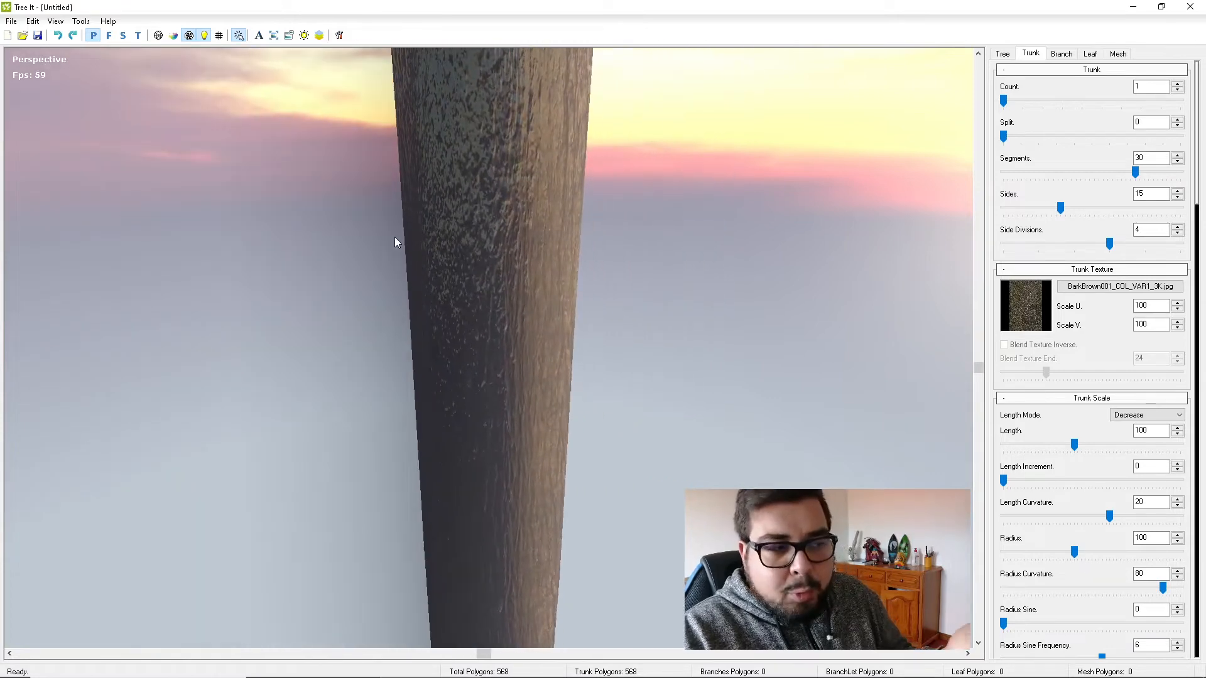
scroll(575, 285, down, 4)
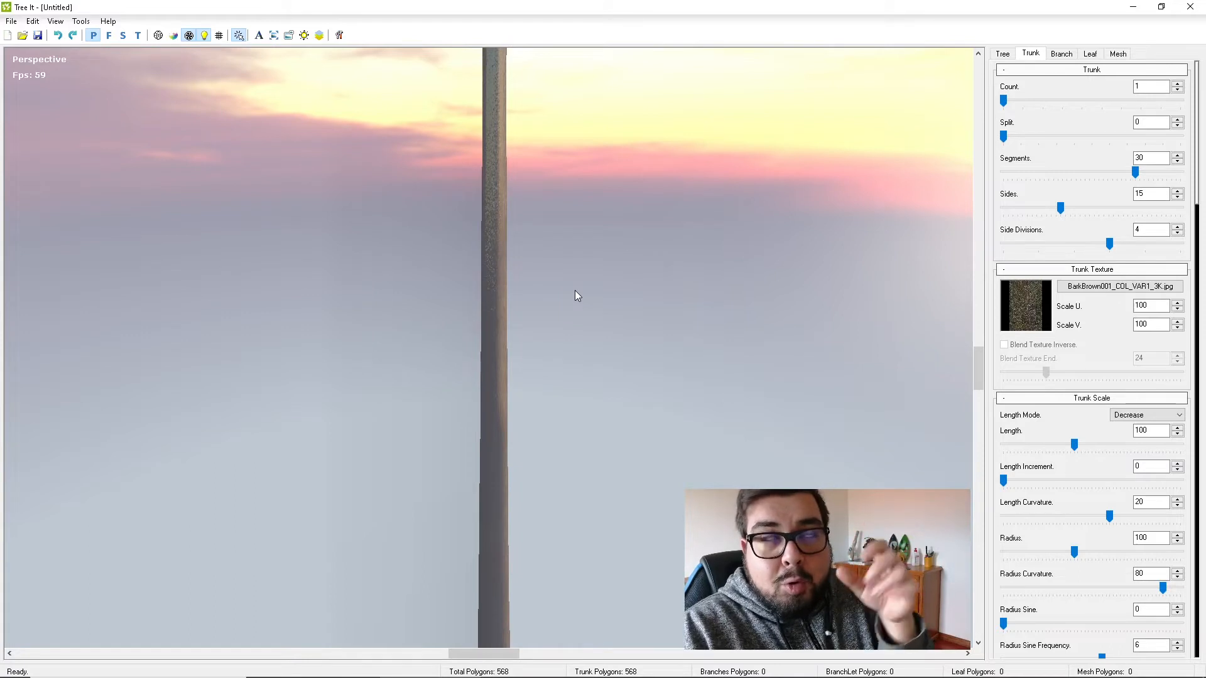
scroll(574, 293, down, 5)
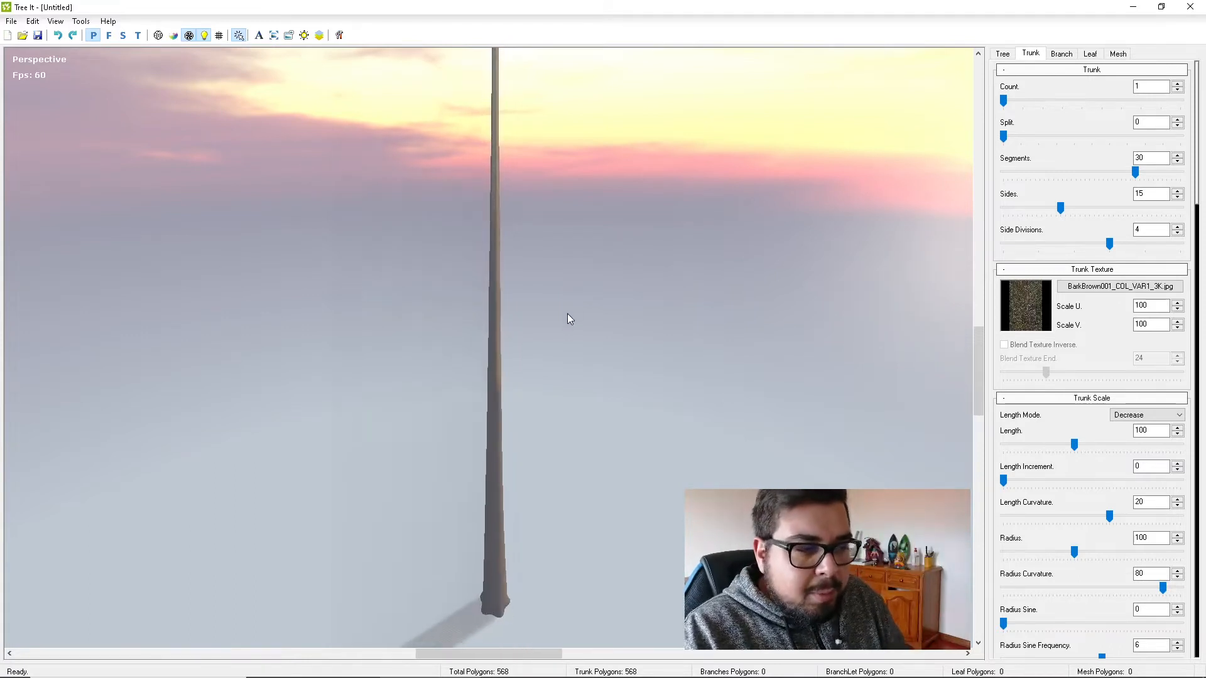
scroll(603, 308, down, 1)
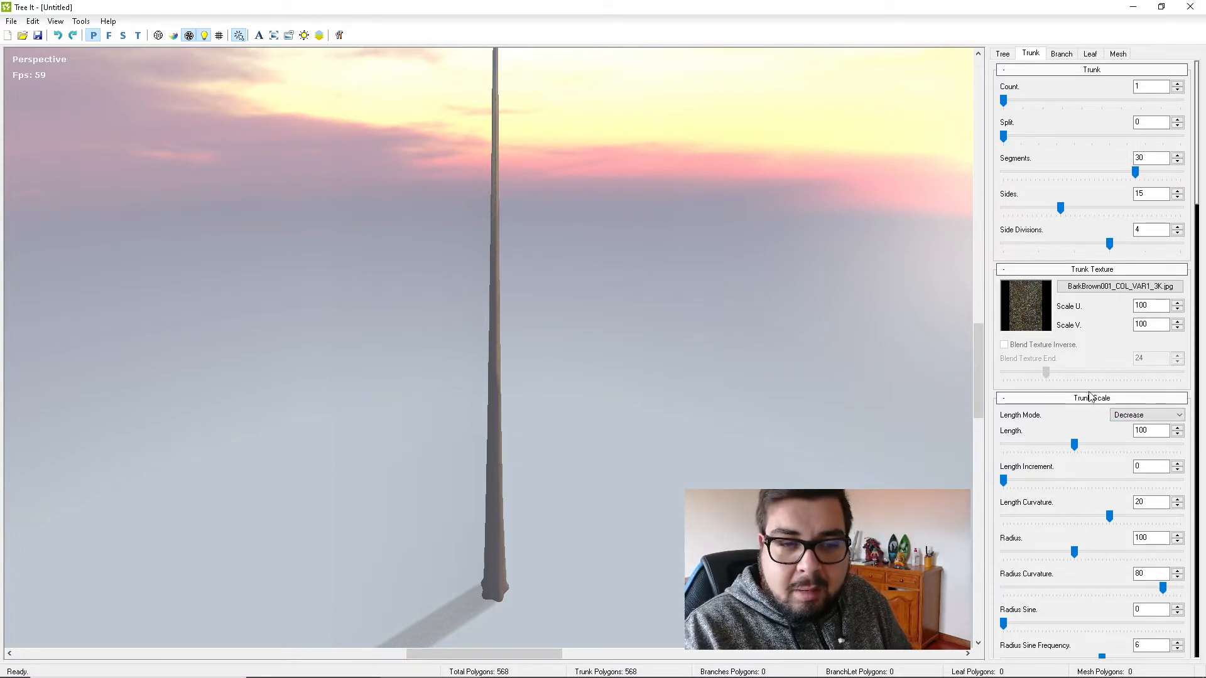
scroll(795, 278, down, 1)
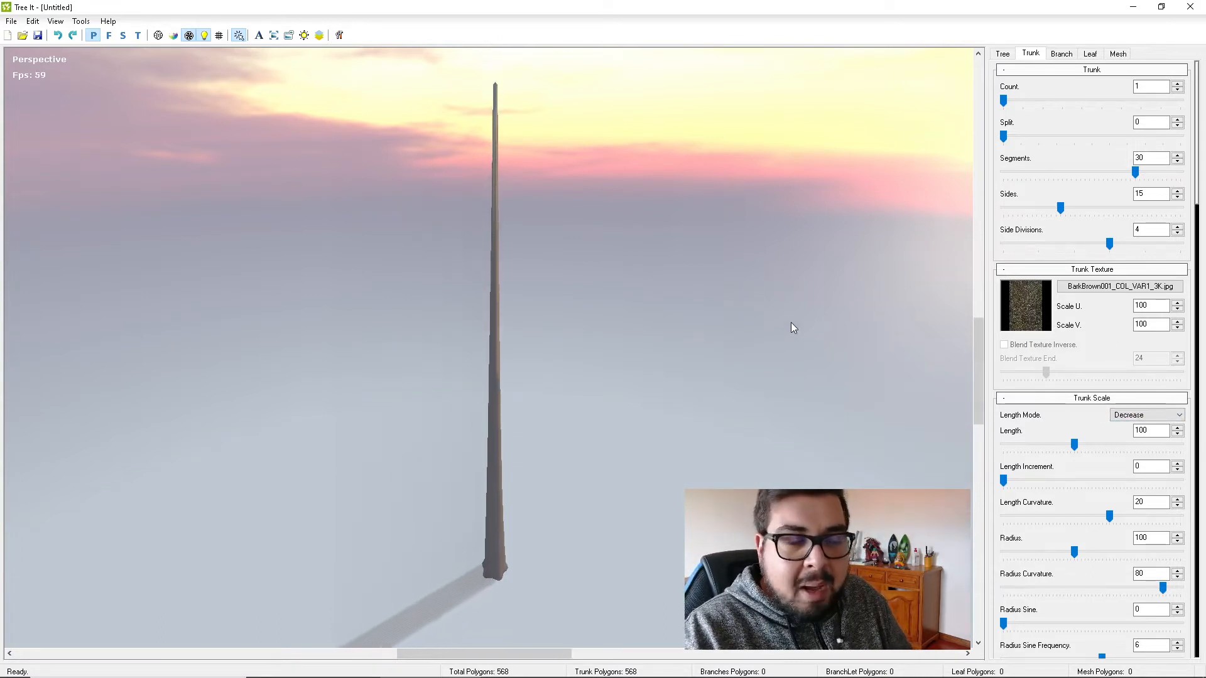
mouse_move(1073, 444)
mouse_down()
mouse_move(1110, 443)
mouse_move(1061, 447)
mouse_move(1074, 445)
mouse_up()
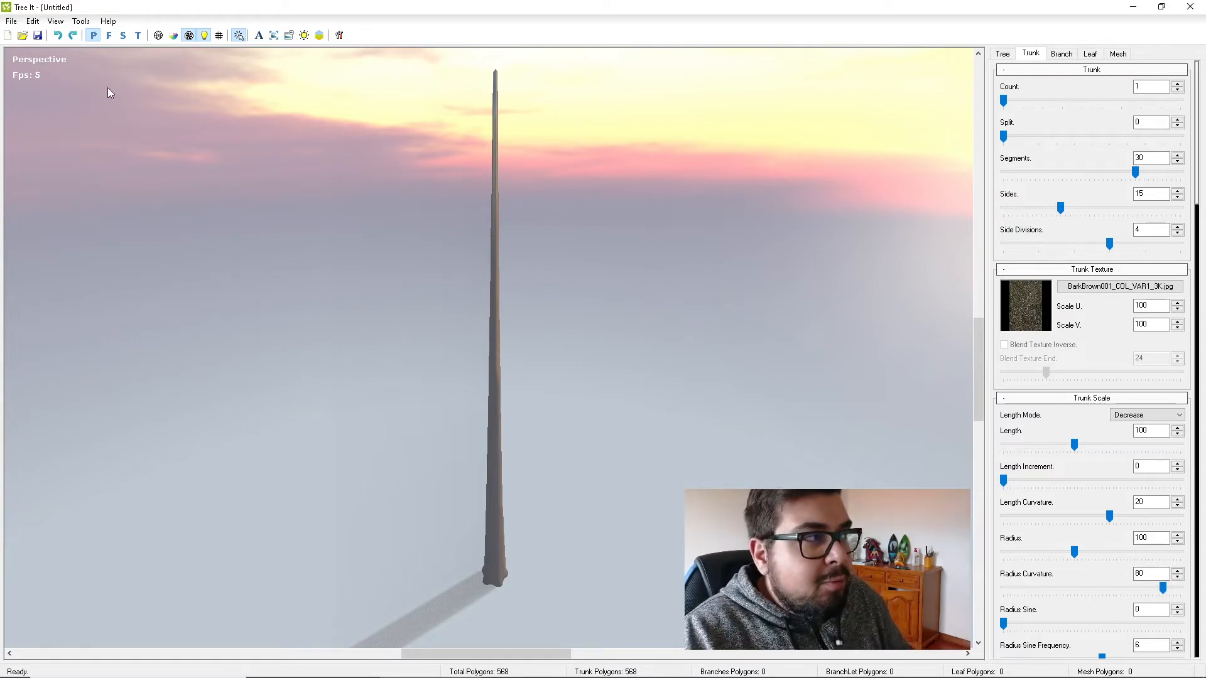
Look over the available export formats and the mesh layer settings, and return to the trunk settings.
click(14, 21)
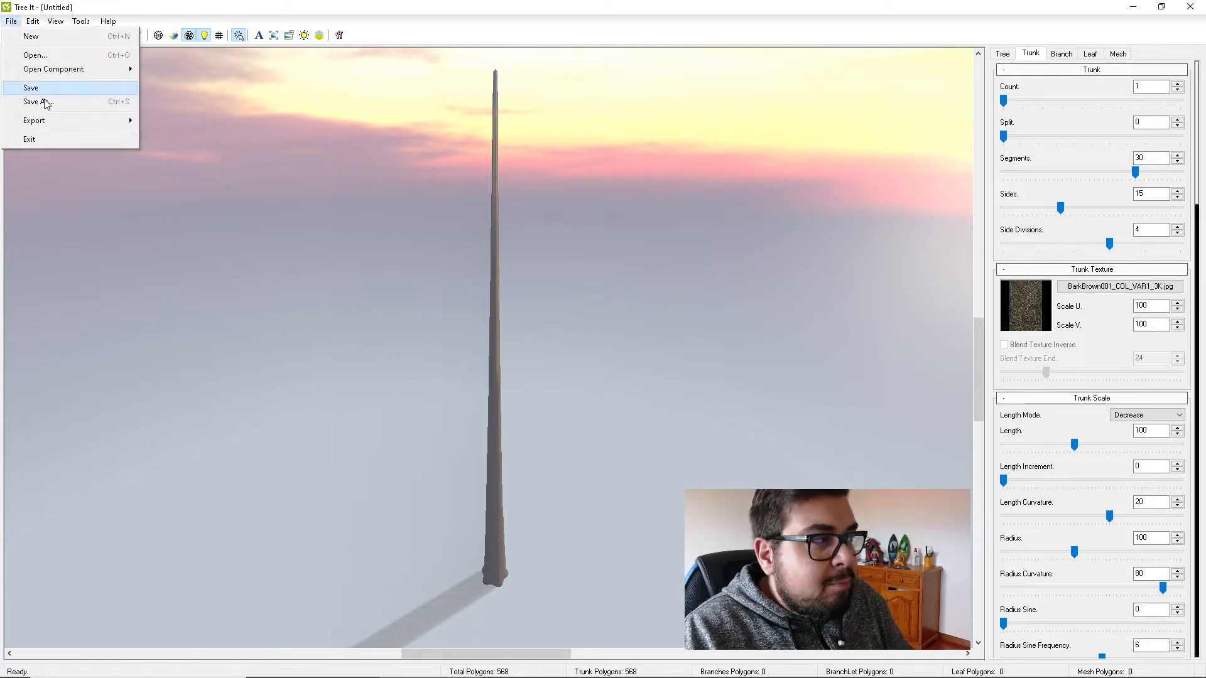
mouse_move(57, 122)
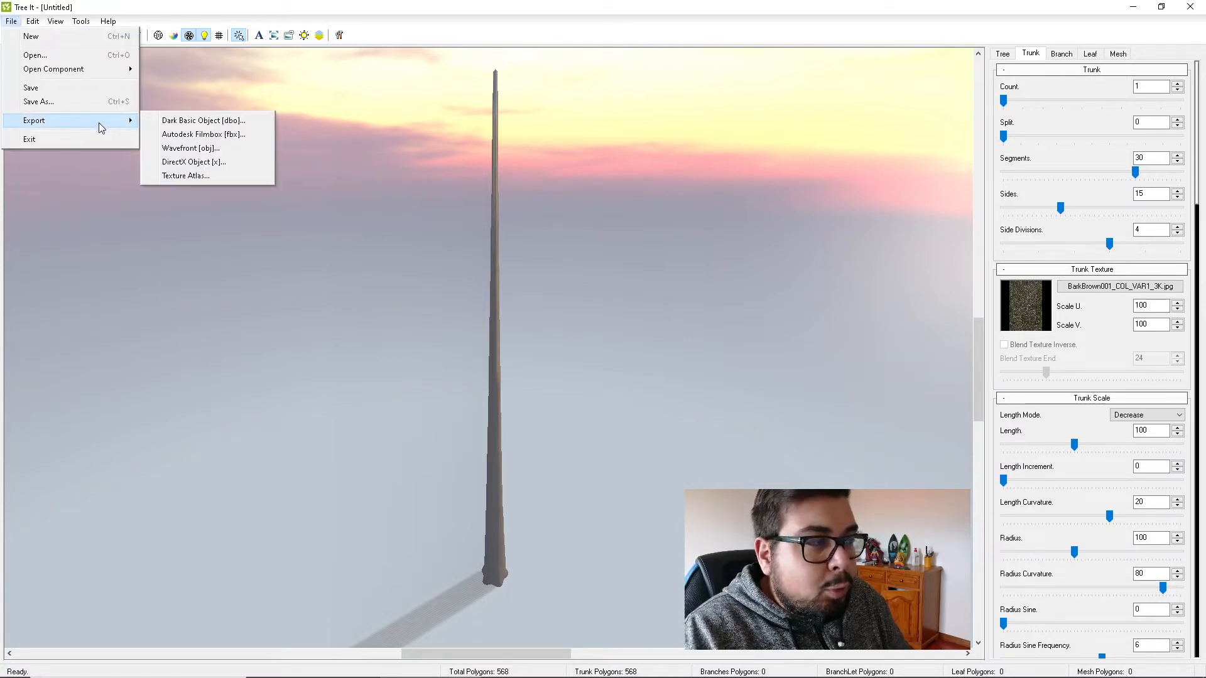
click(1123, 55)
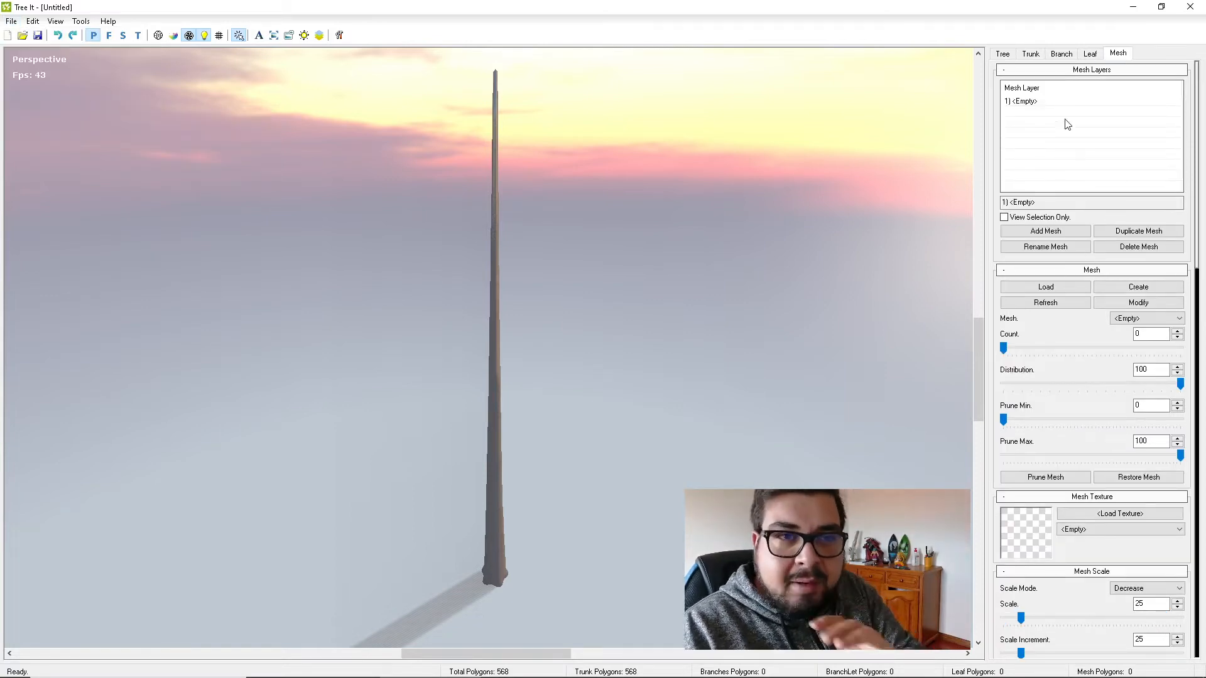
click(1030, 54)
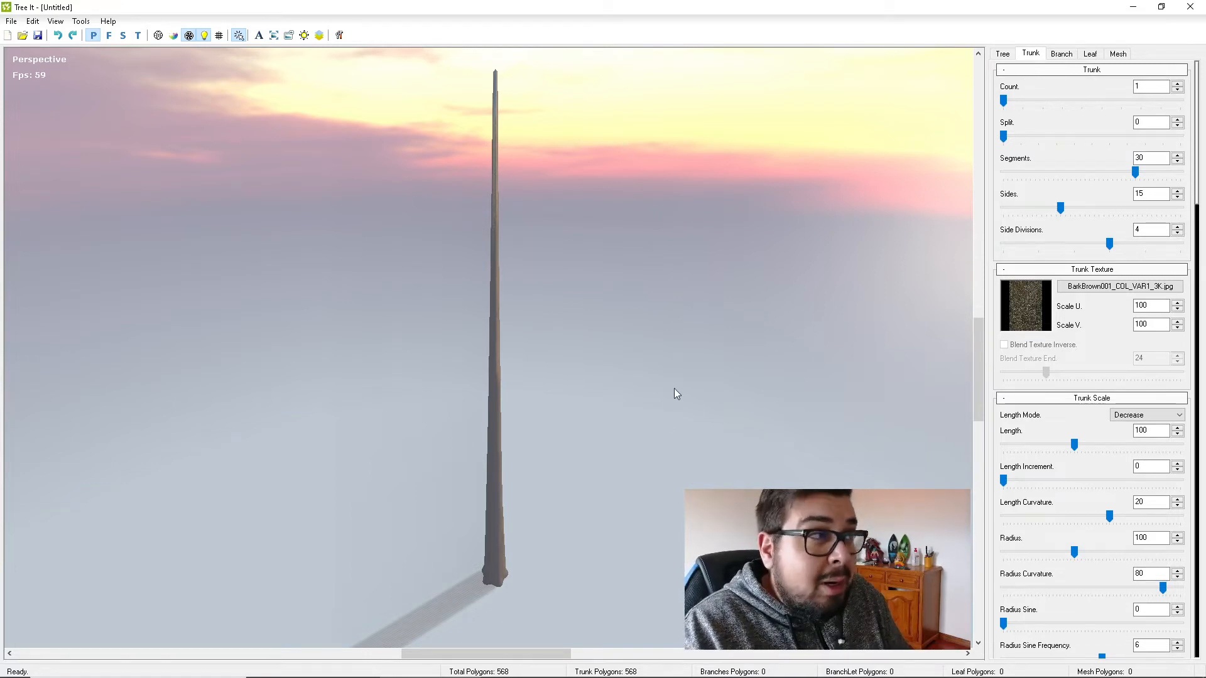
View the trunk in perspective and front views with the grid shown and hidden, and return to perspective with the grid hidden.
click(219, 36)
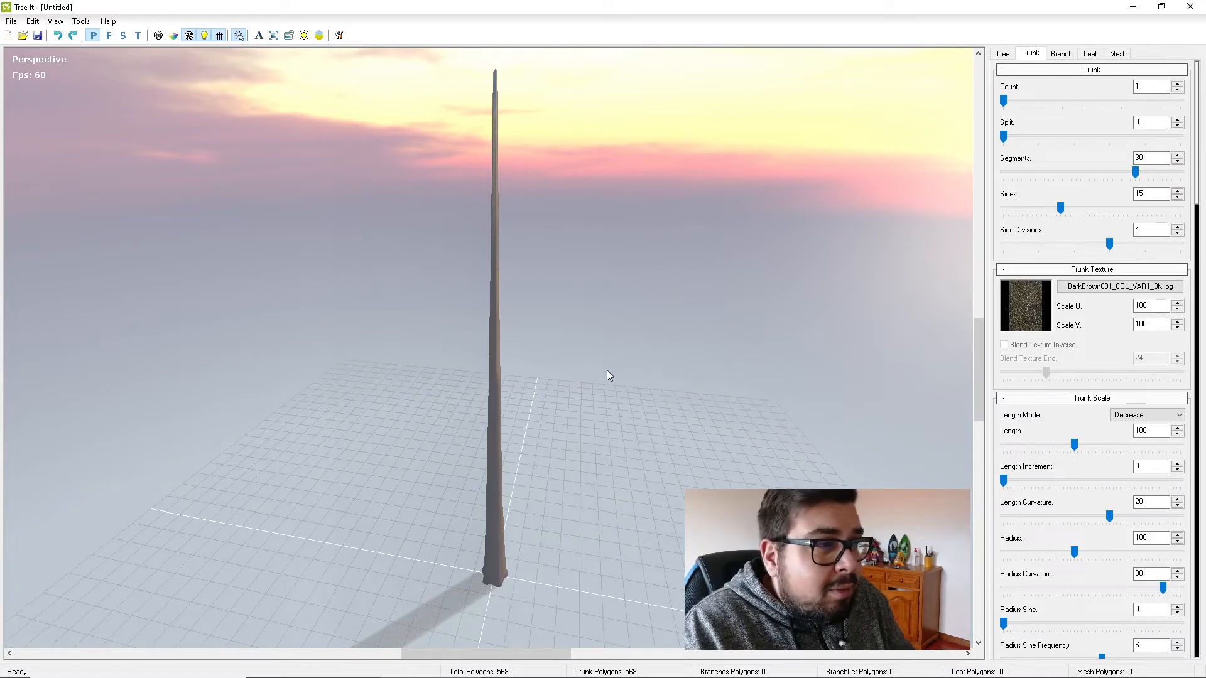
click(238, 35)
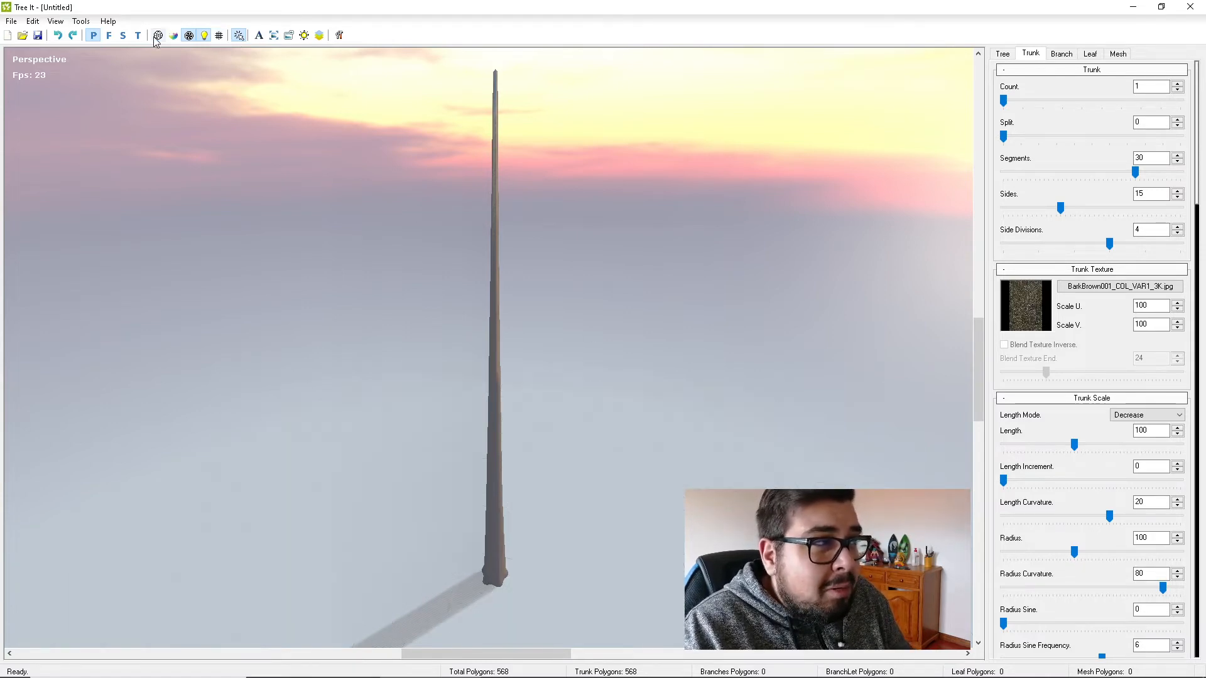
click(111, 36)
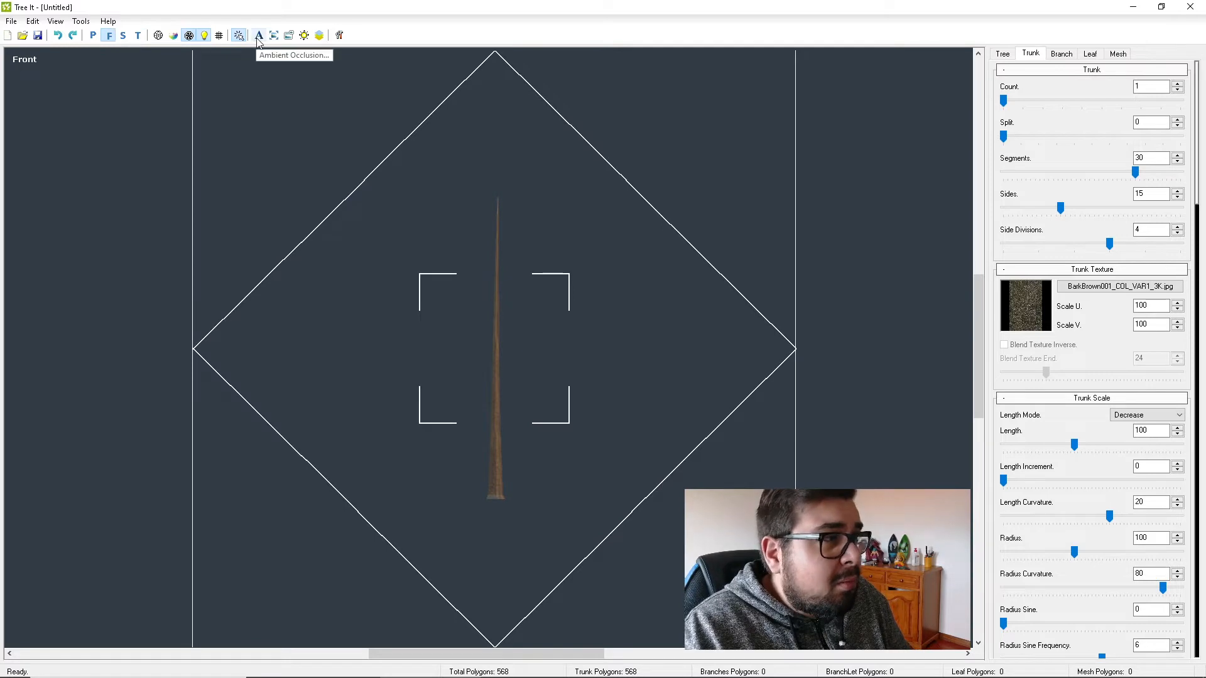
click(219, 36)
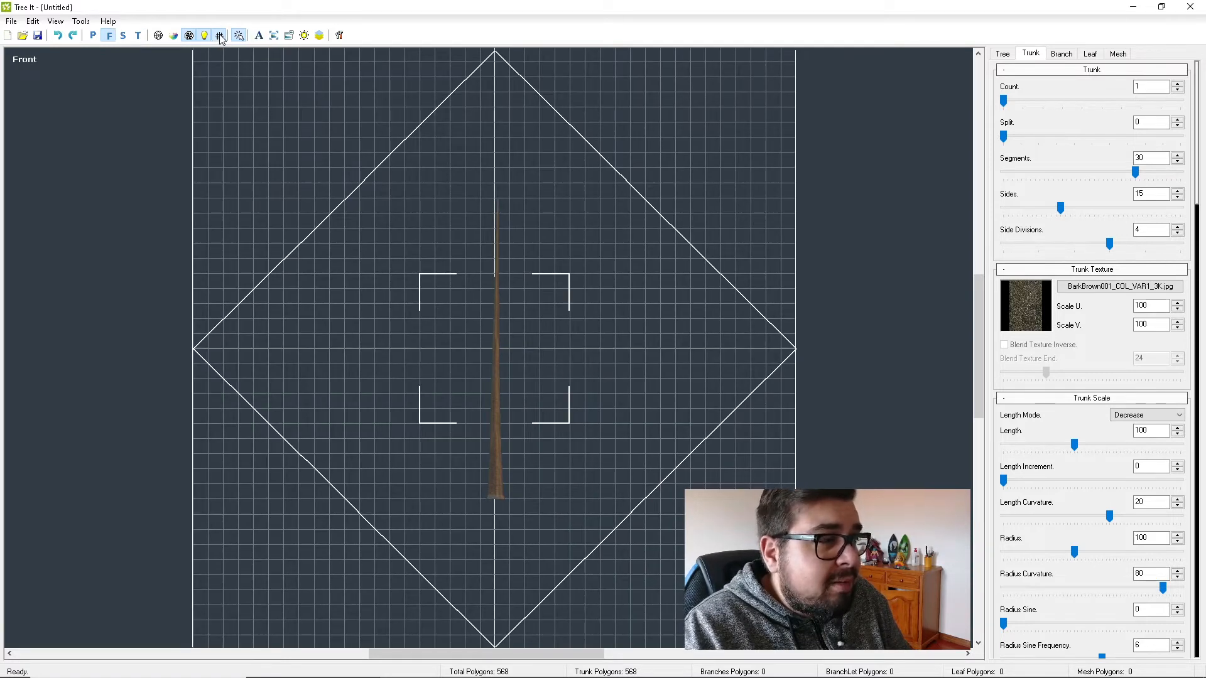
click(219, 36)
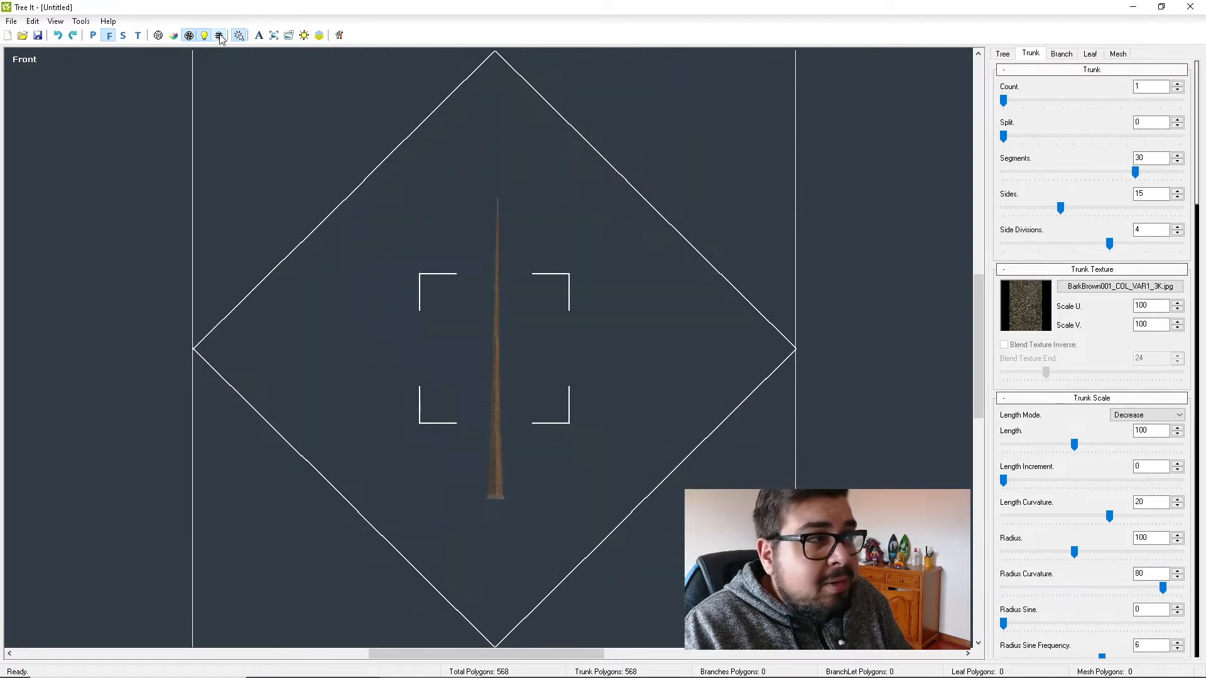
click(93, 35)
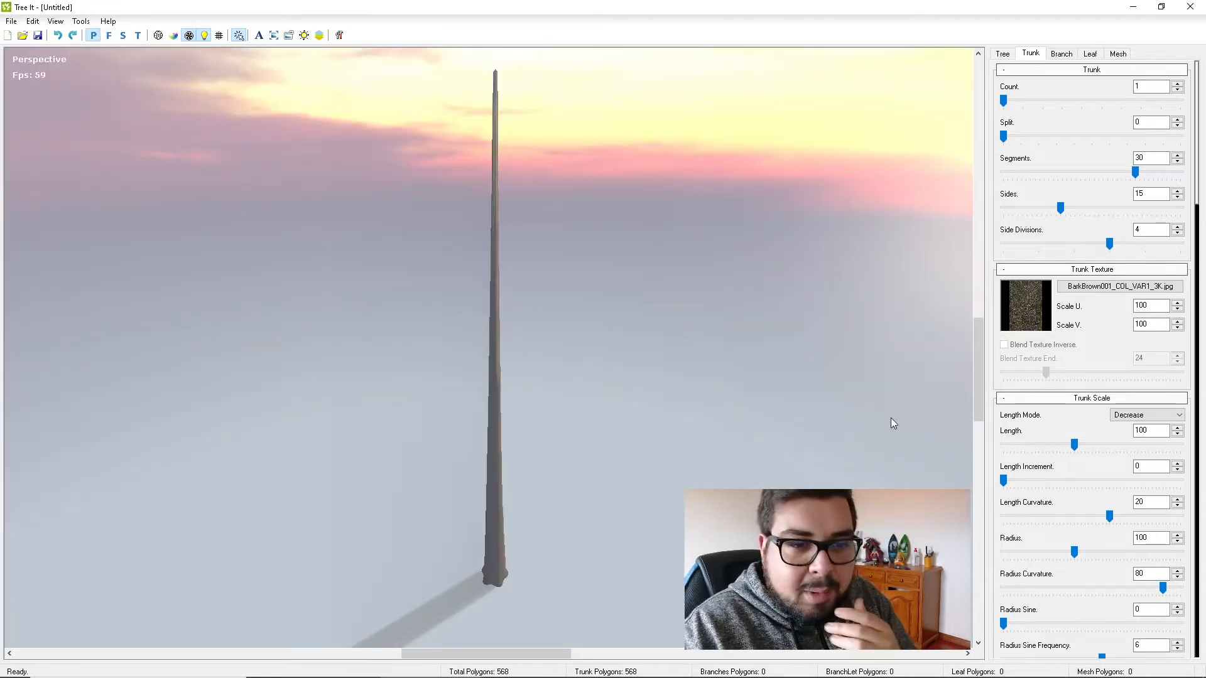
Try length increments of 25 and 225 on the trunk, and reset the length increment to 0.
mouse_move(1072, 441)
mouse_down()
mouse_move(1131, 443)
mouse_move(1031, 442)
mouse_move(1091, 443)
mouse_move(1072, 442)
mouse_up()
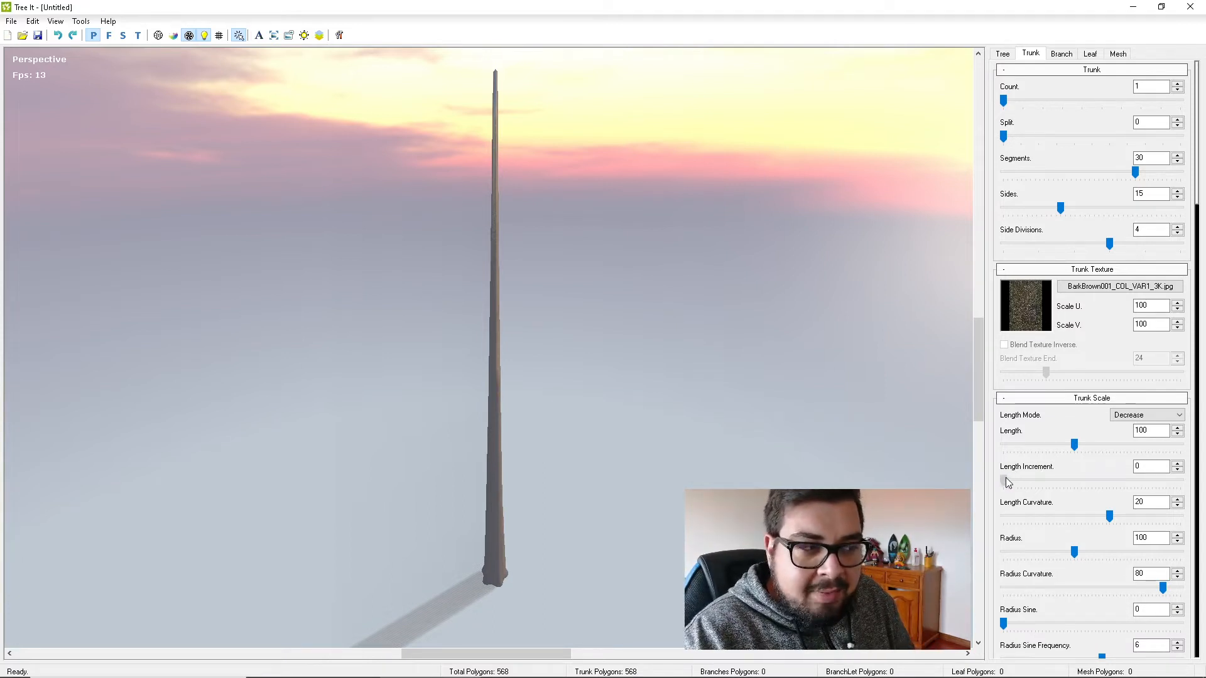
drag(1004, 481, 1026, 481)
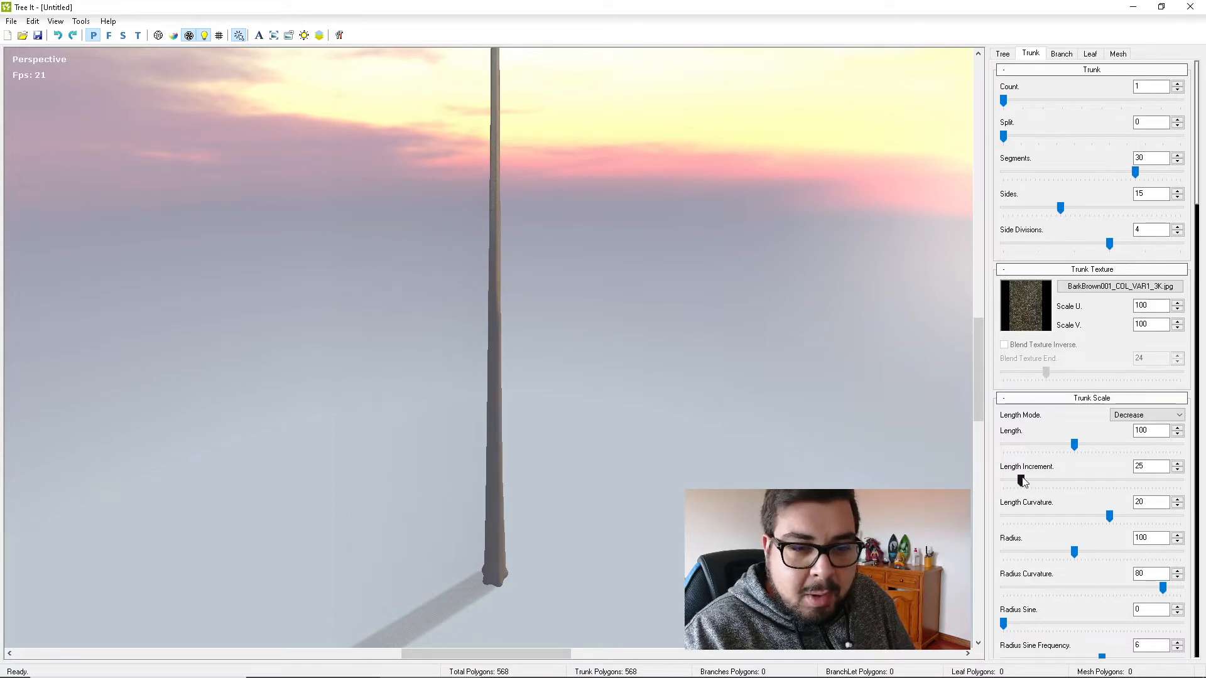
scroll(785, 371, down, 5)
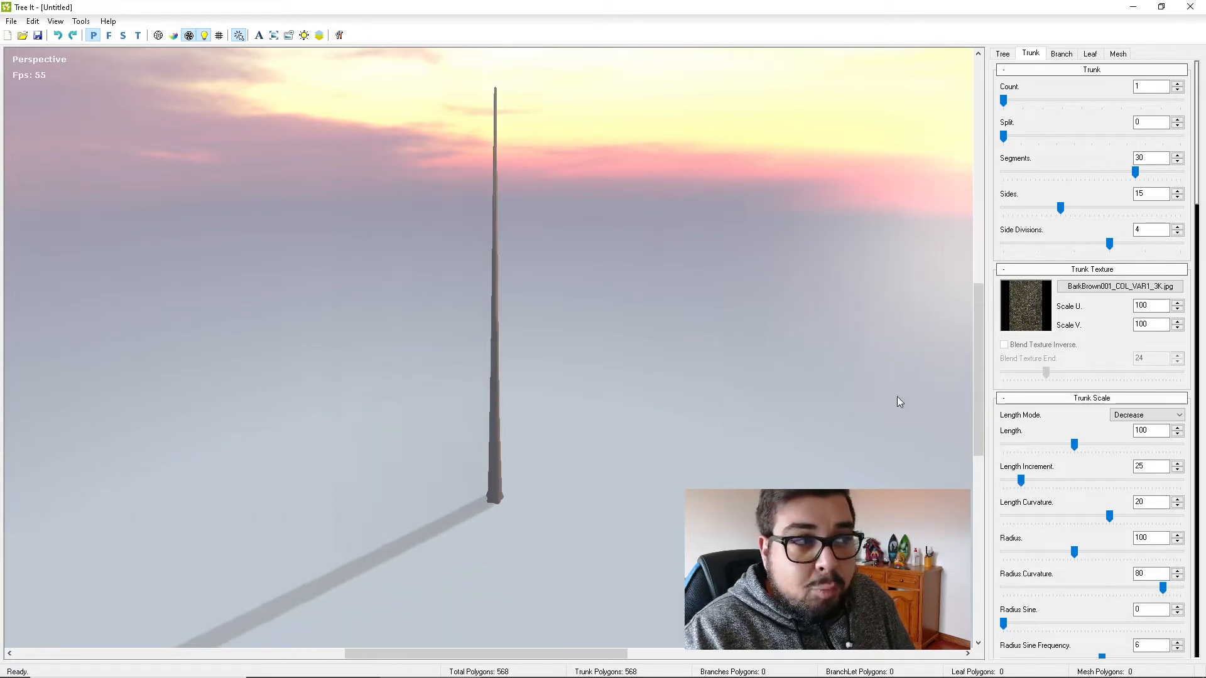
drag(1074, 444, 1204, 479)
click(1027, 479)
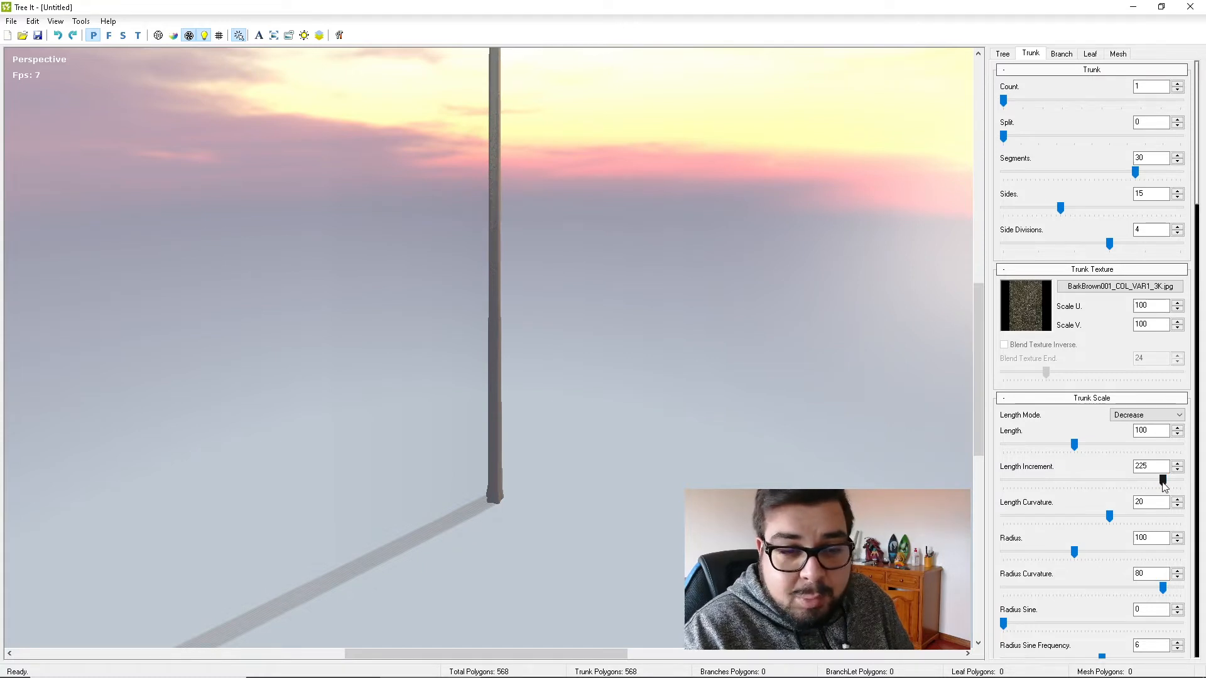
drag(1162, 485, 984, 481)
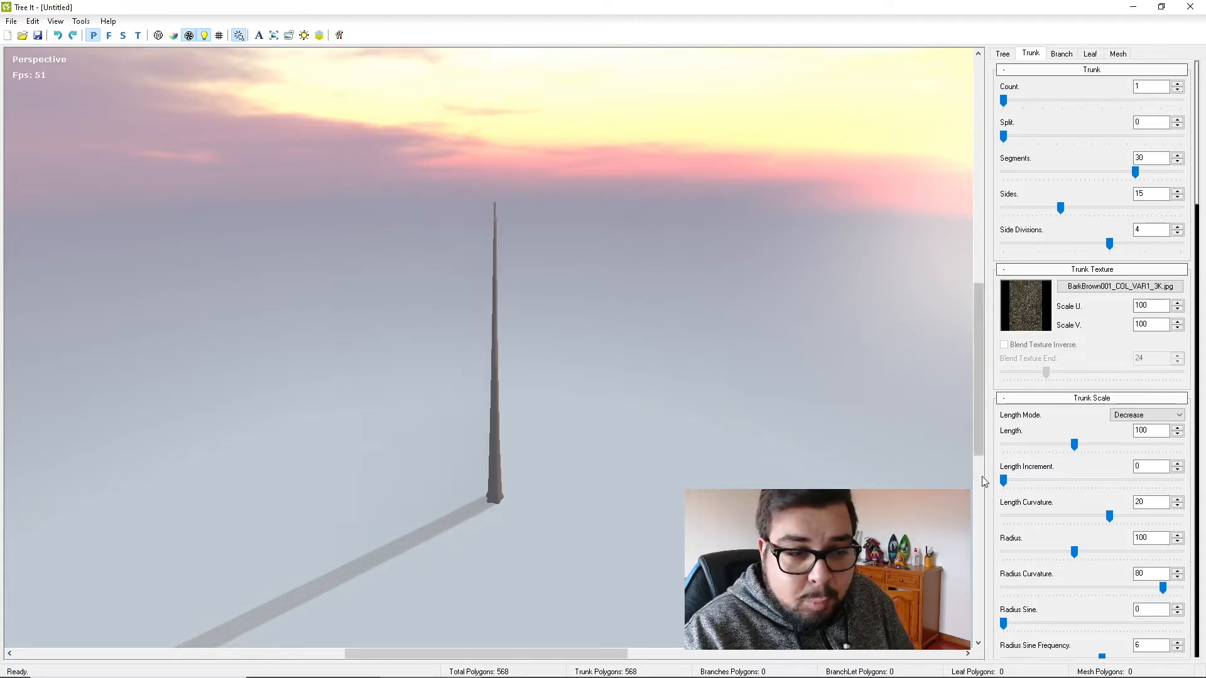
scroll(658, 376, up, 5)
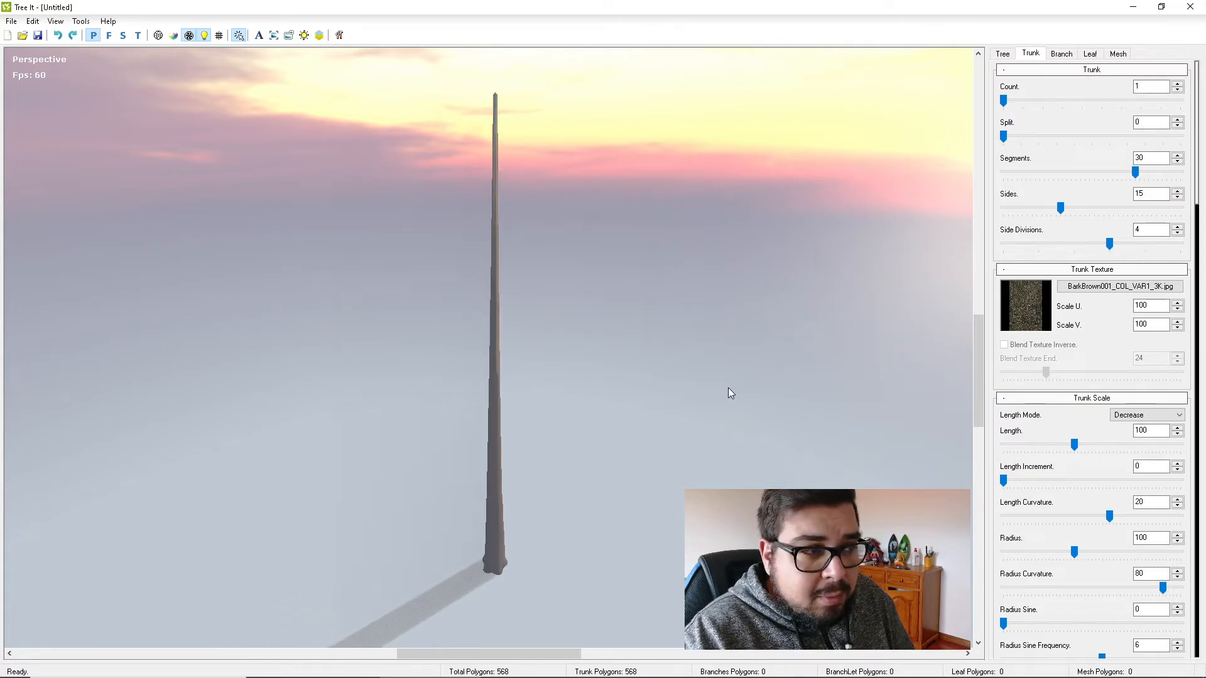
scroll(729, 390, down, 3)
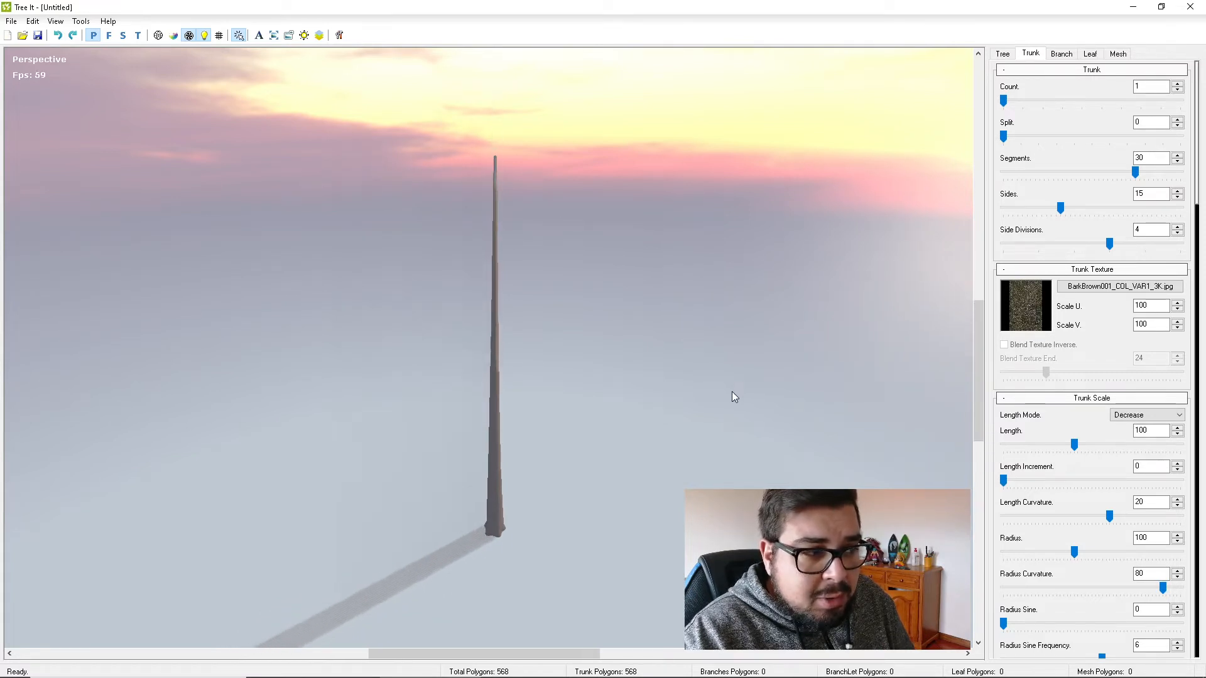
Set the trunk's length increment to 20 and check its shape from another angle.
click(1034, 481)
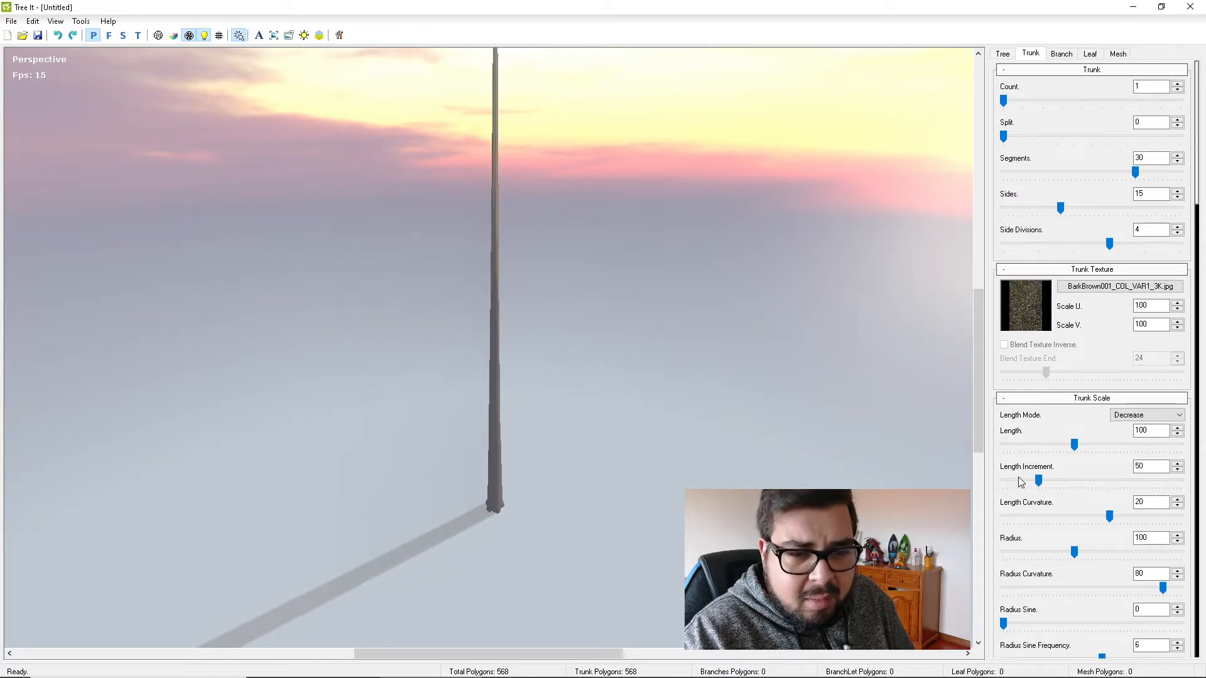
drag(1039, 483, 1025, 484)
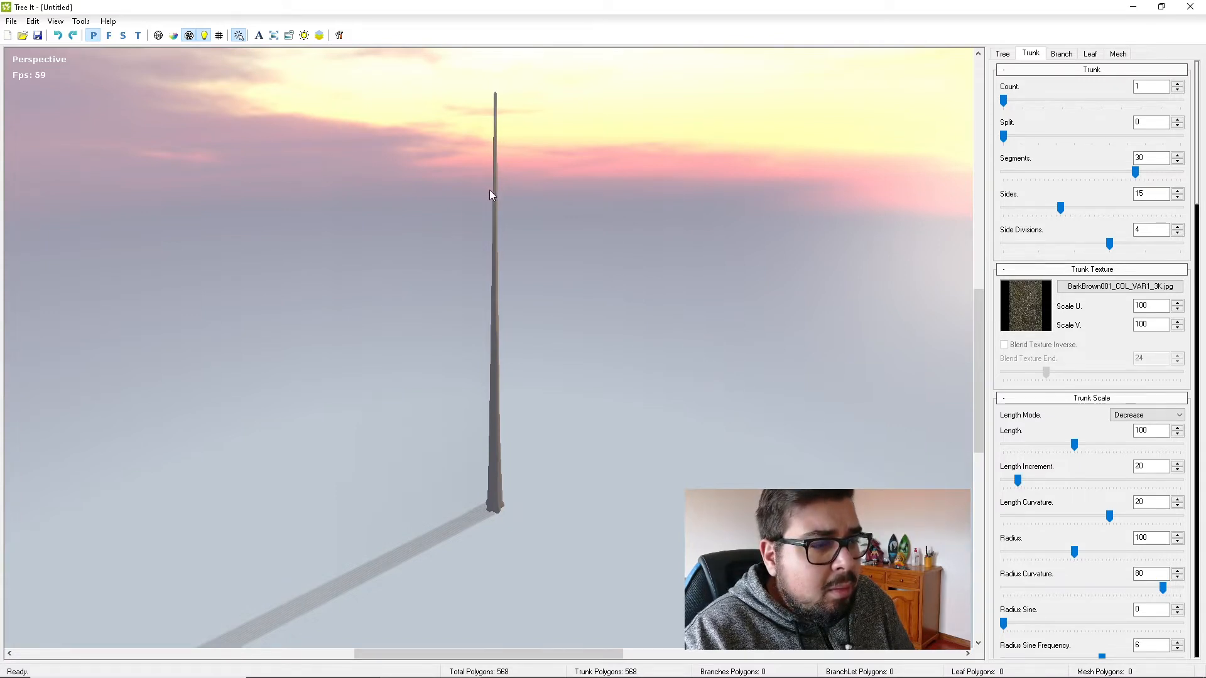
drag(490, 194, 386, 193)
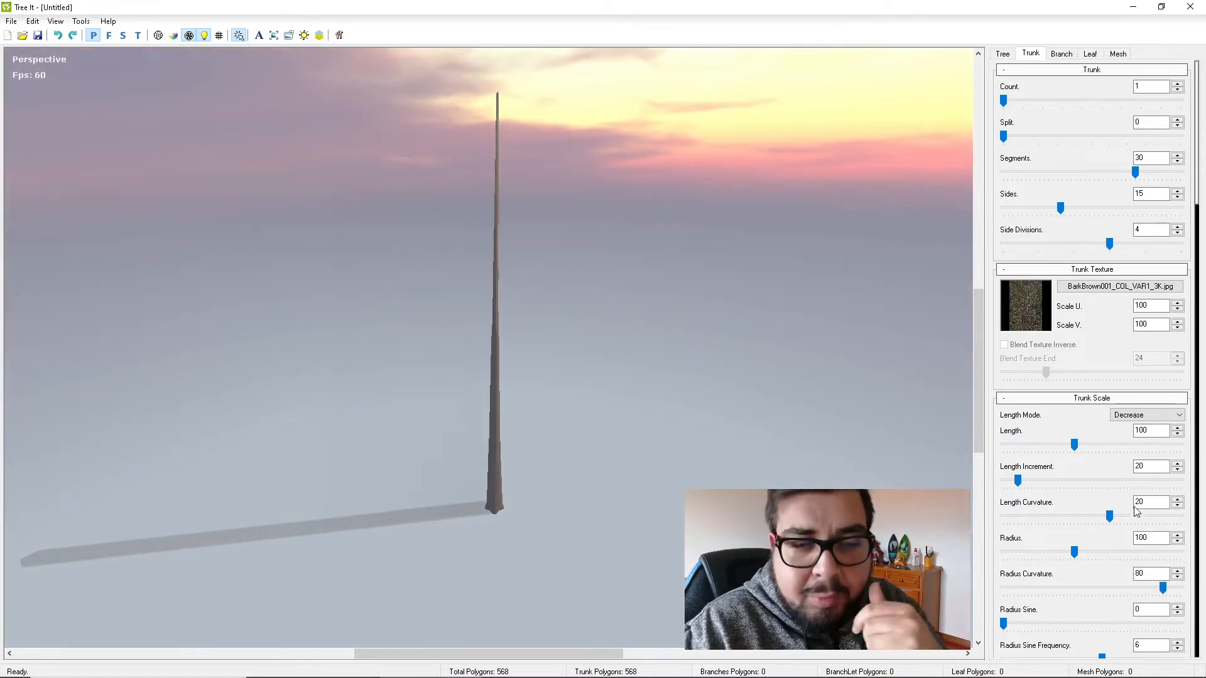
Try a trunk radius of 145, restore it to 100, and set the length curvature to -25.
drag(1111, 517, 1106, 547)
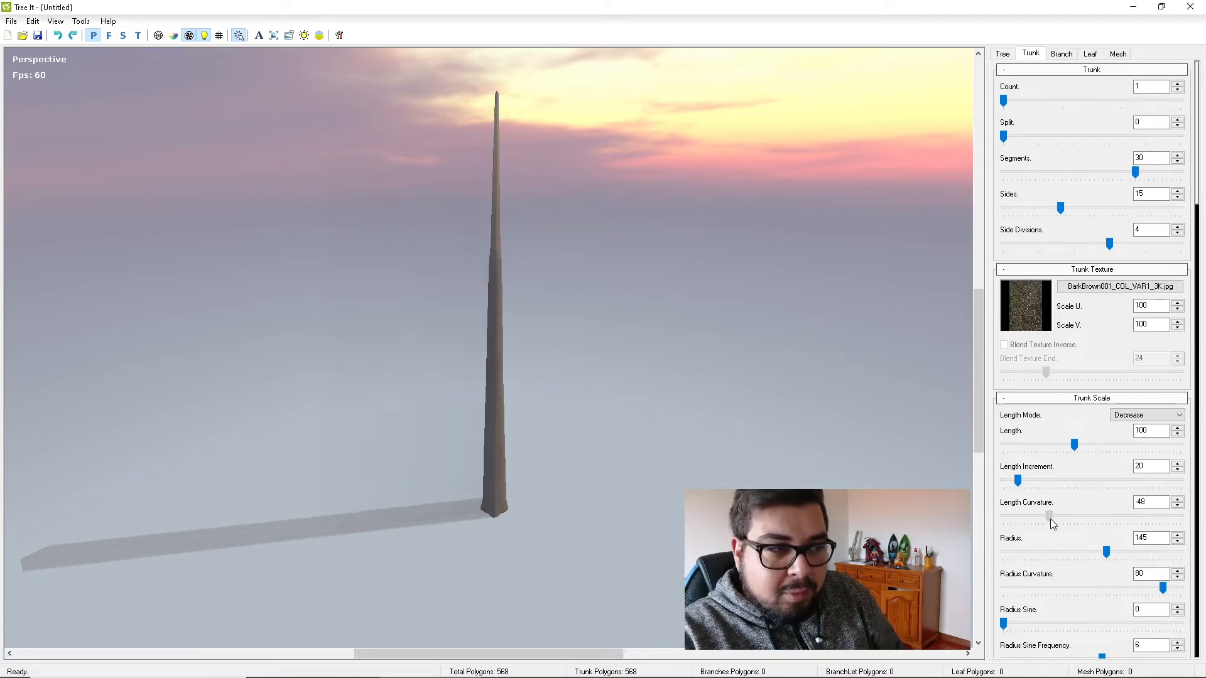
drag(1098, 518, 1075, 552)
drag(1116, 518, 1072, 518)
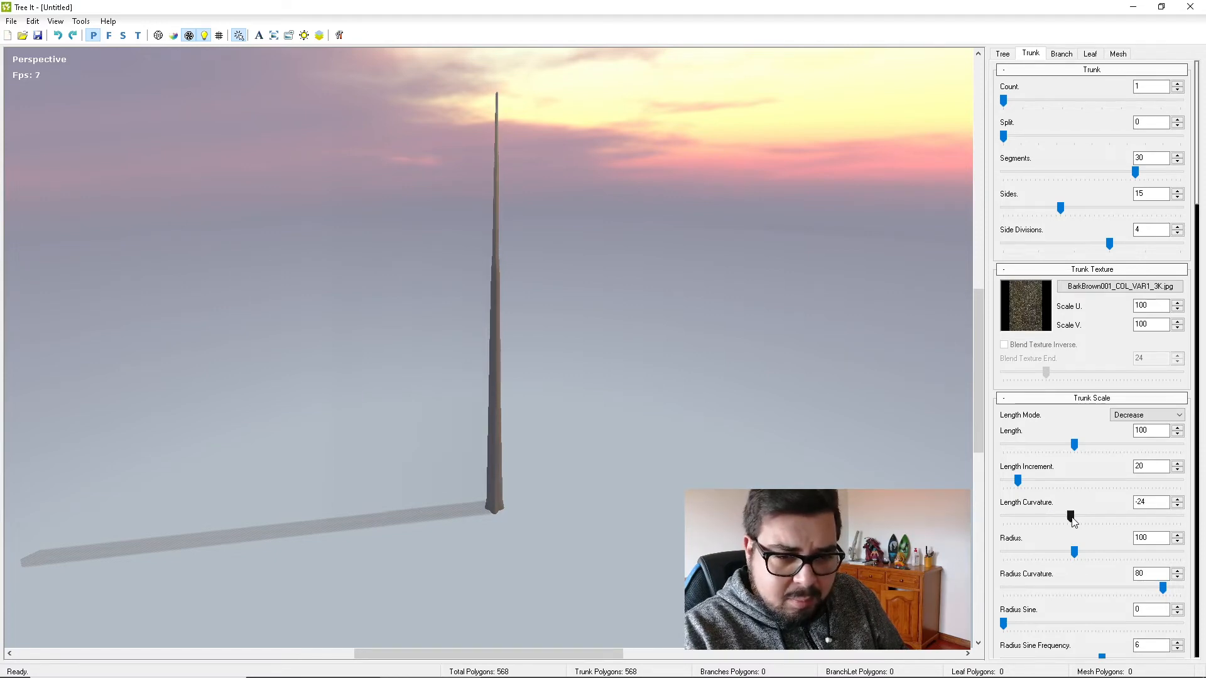
text(-25)
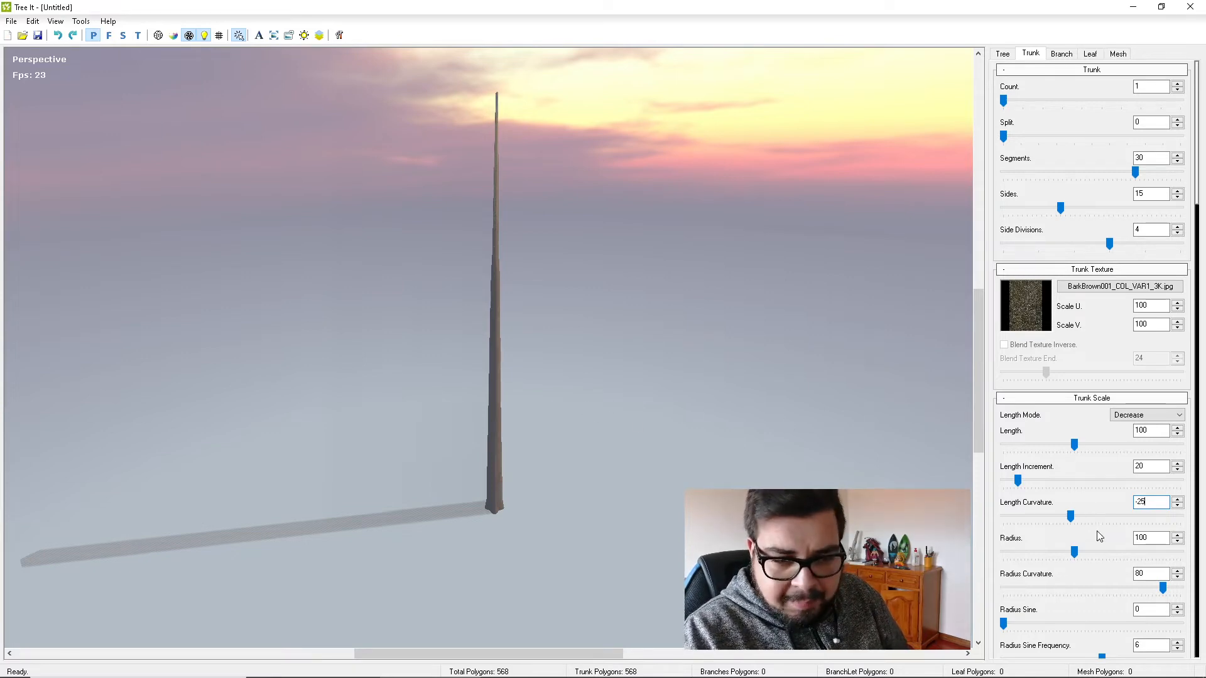
Try a radius sine of 22 on the trunk, inspect its base up close, and reset the radius sine to 0.
scroll(1098, 535, down, 4)
scroll(1080, 534, up, 1)
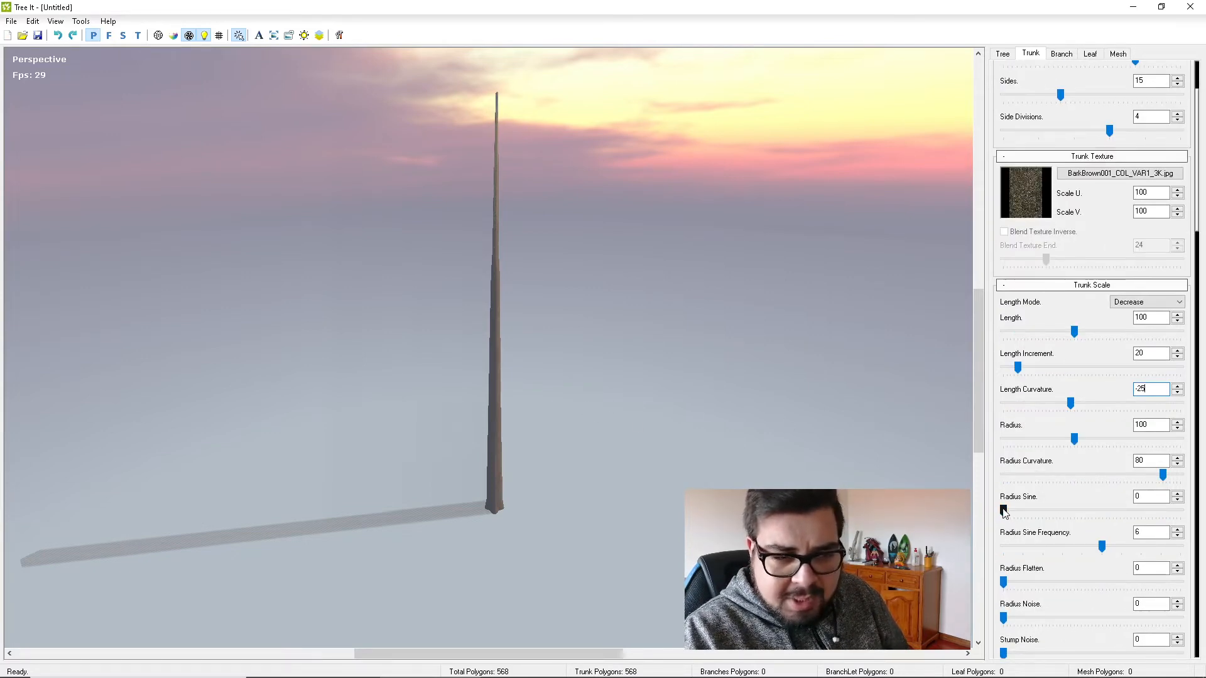
drag(1003, 509, 1042, 511)
scroll(593, 515, up, 3)
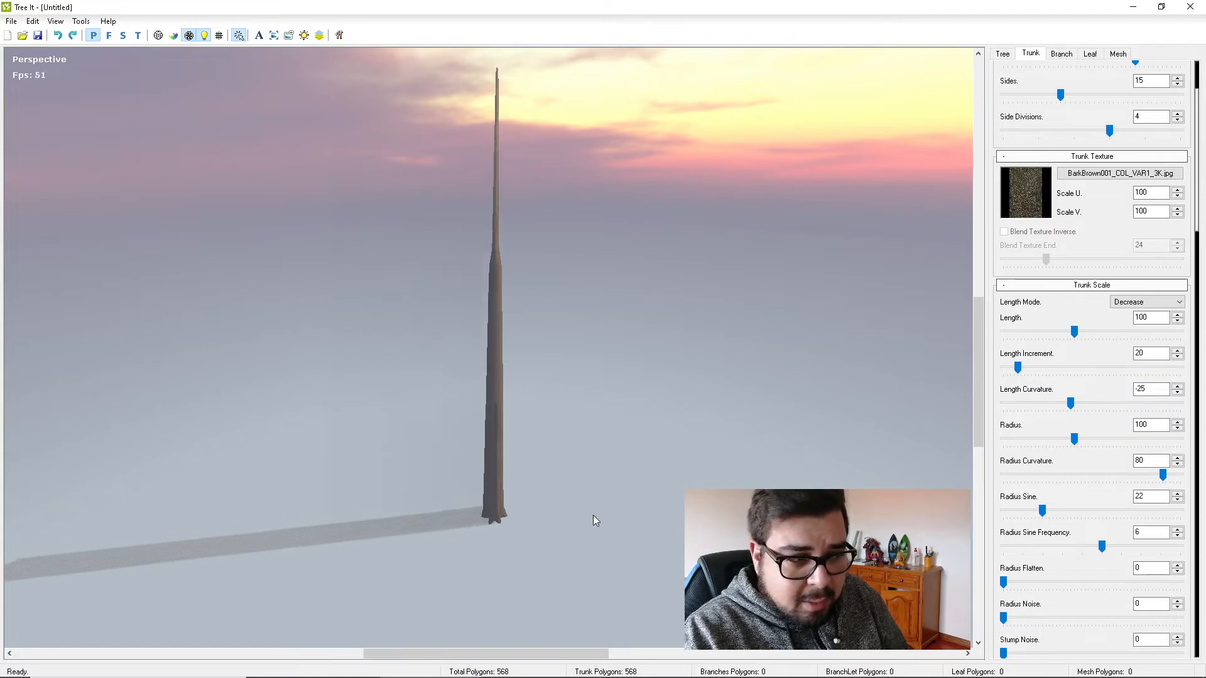
scroll(594, 515, up, 8)
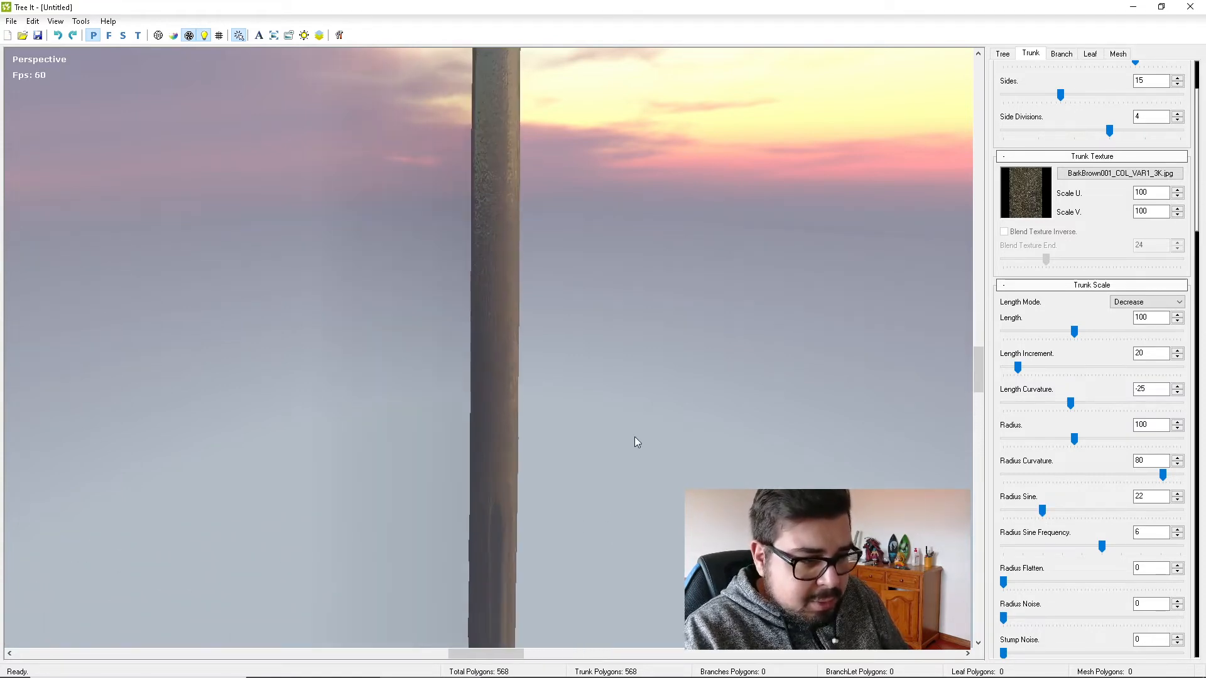
drag(608, 504, 668, 258)
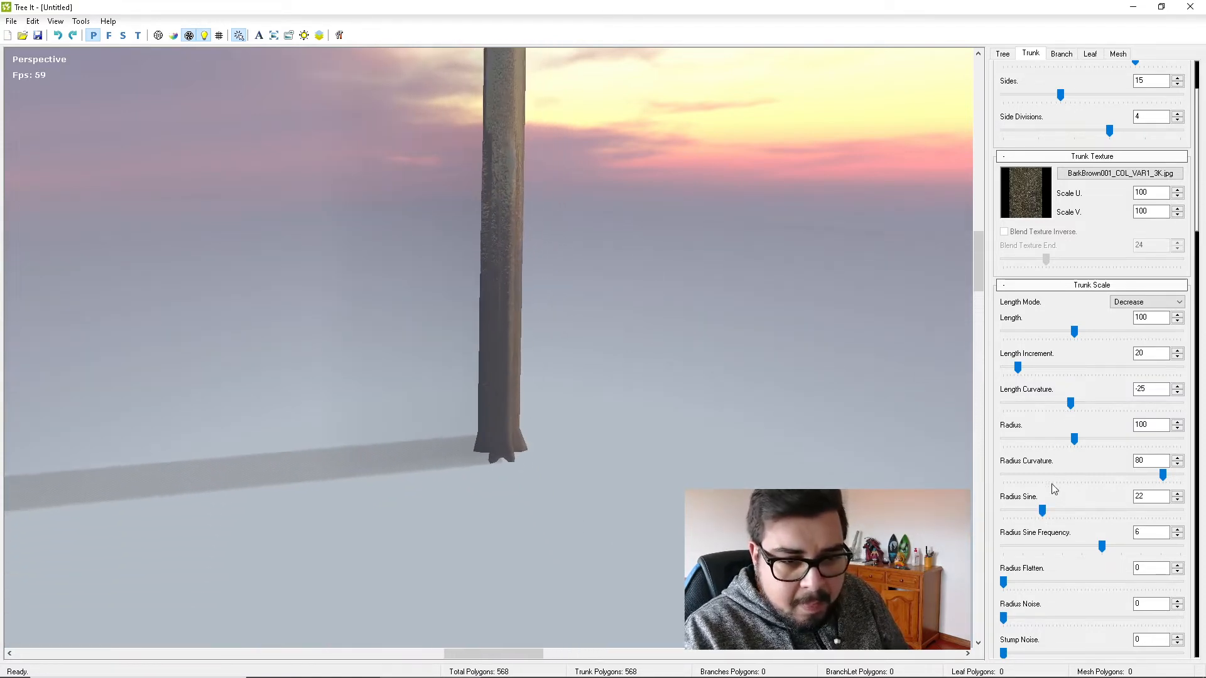
drag(1043, 511, 1005, 520)
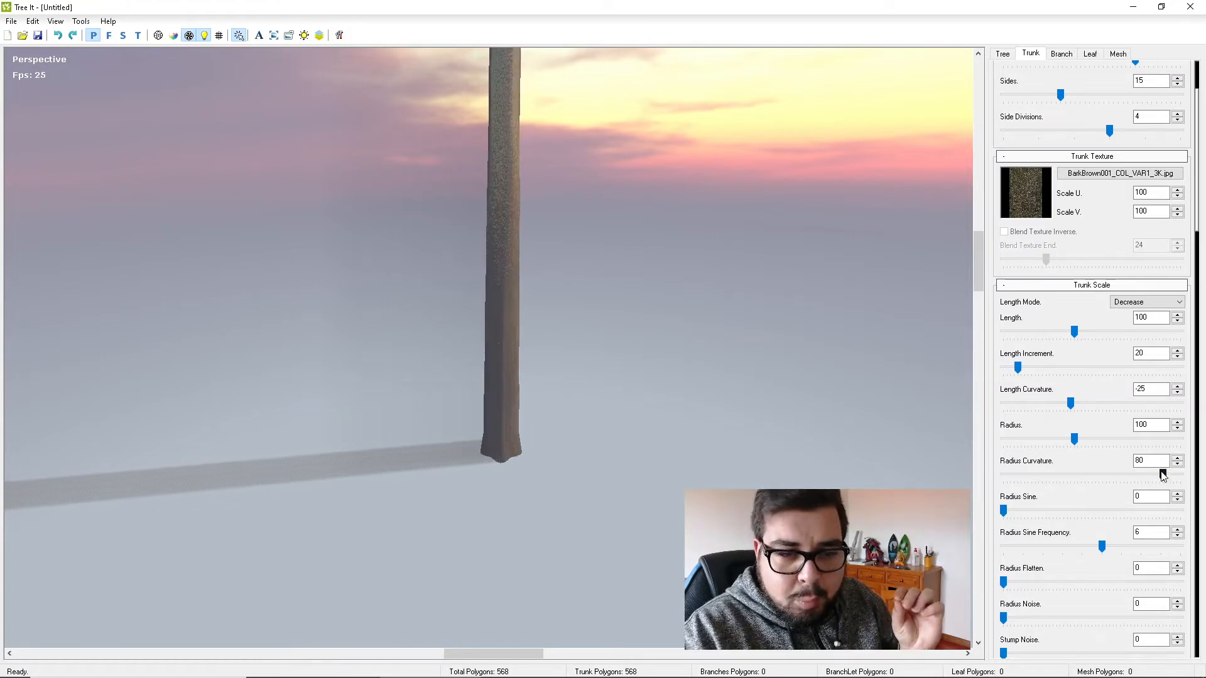
Set the trunk's radius curvature to 48 and its radius sine to 12.
mouse_move(1162, 476)
mouse_down()
mouse_move(1049, 483)
mouse_move(1143, 484)
mouse_up()
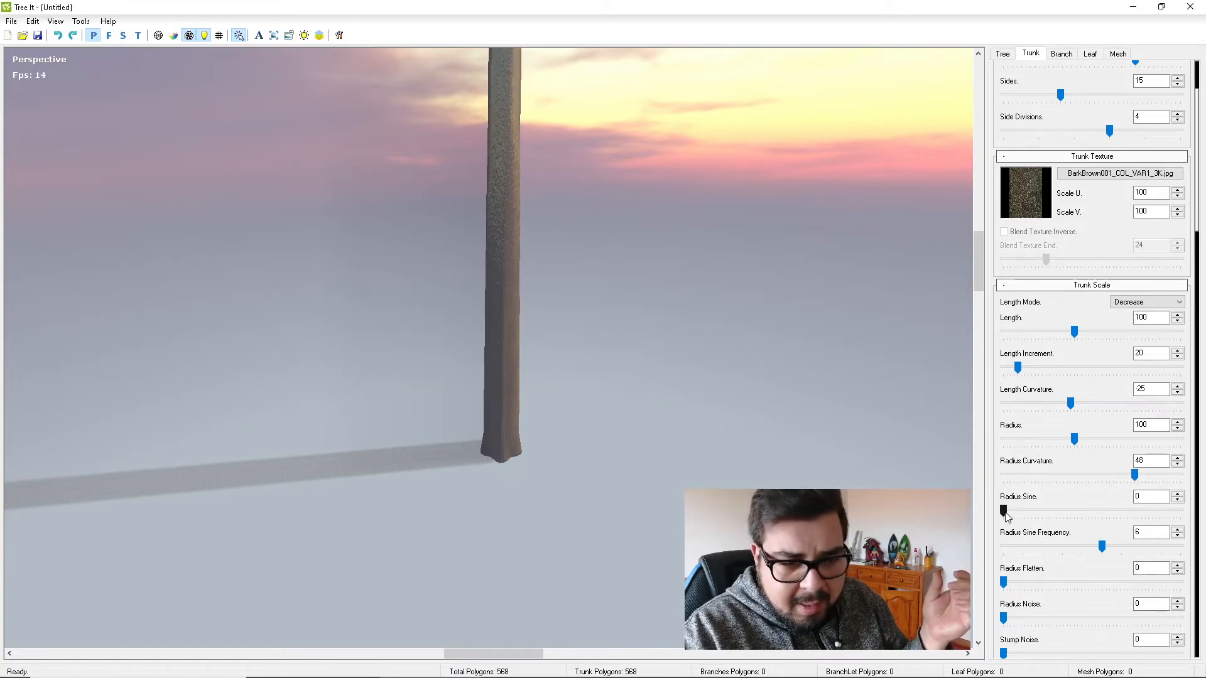
mouse_move(1006, 516)
mouse_down()
mouse_move(1055, 510)
mouse_move(1028, 513)
mouse_up()
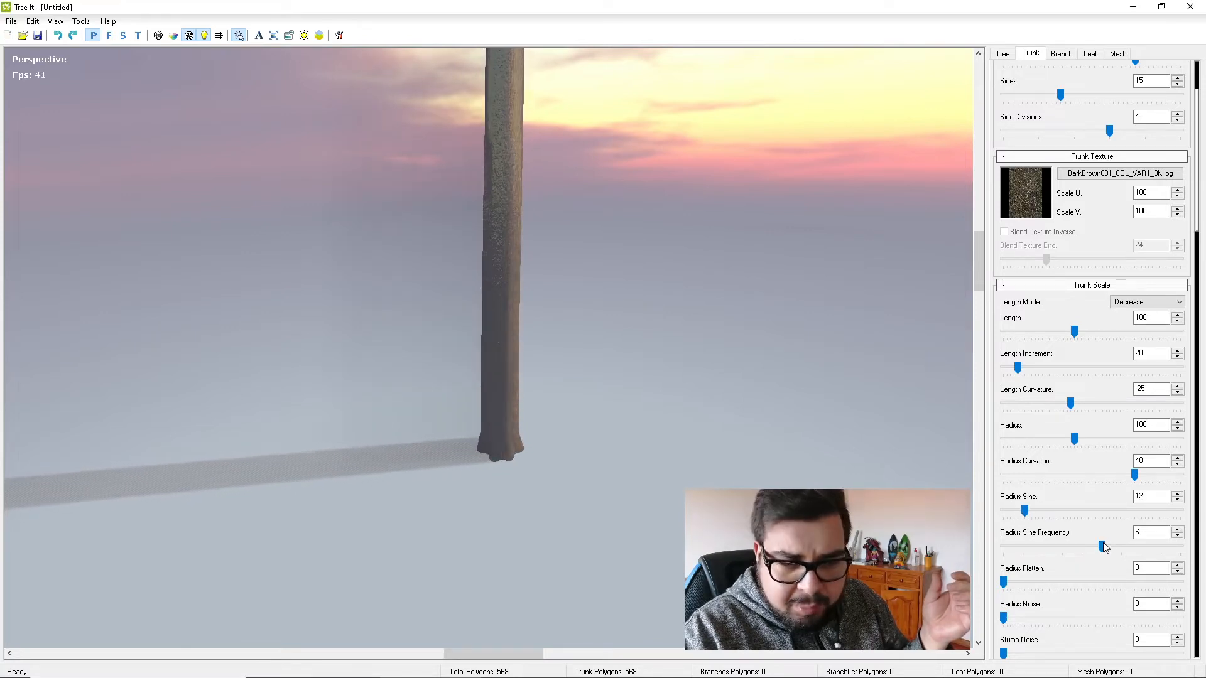
Show the wireframe overlay on the trunk and set the radius sine frequency to 10.
mouse_move(1106, 552)
mouse_down()
mouse_move(1139, 545)
mouse_move(1092, 539)
mouse_move(1137, 542)
mouse_move(1102, 533)
mouse_up()
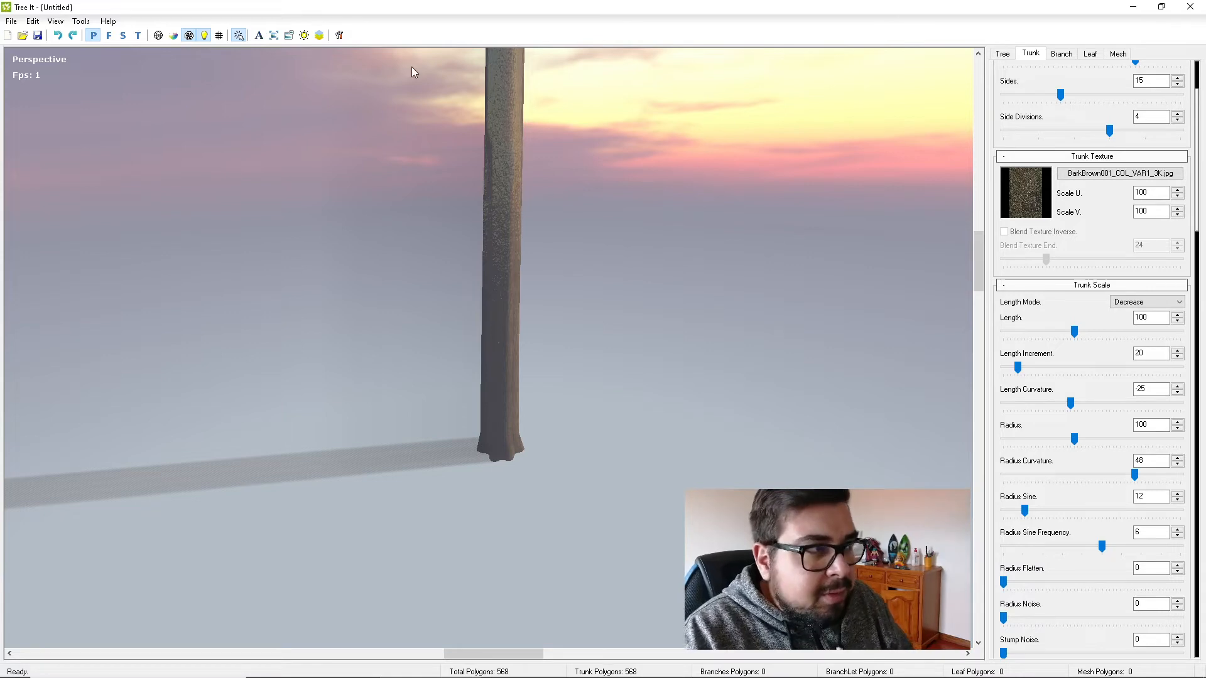
click(159, 36)
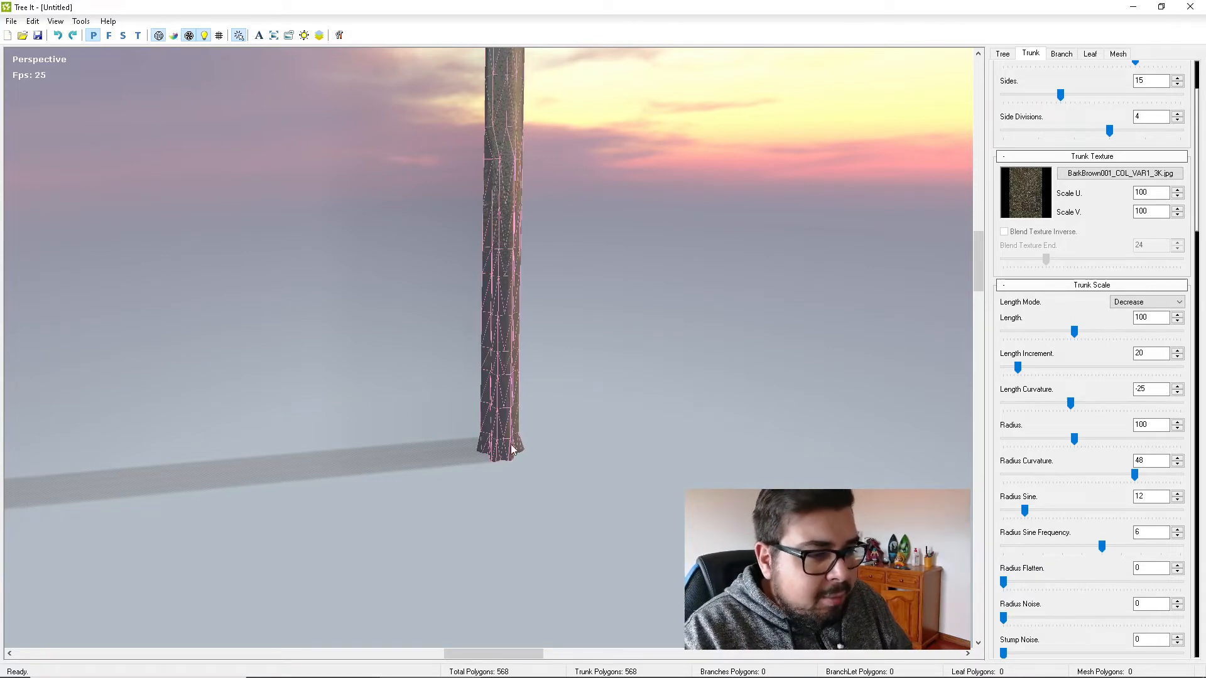
scroll(512, 449, up, 3)
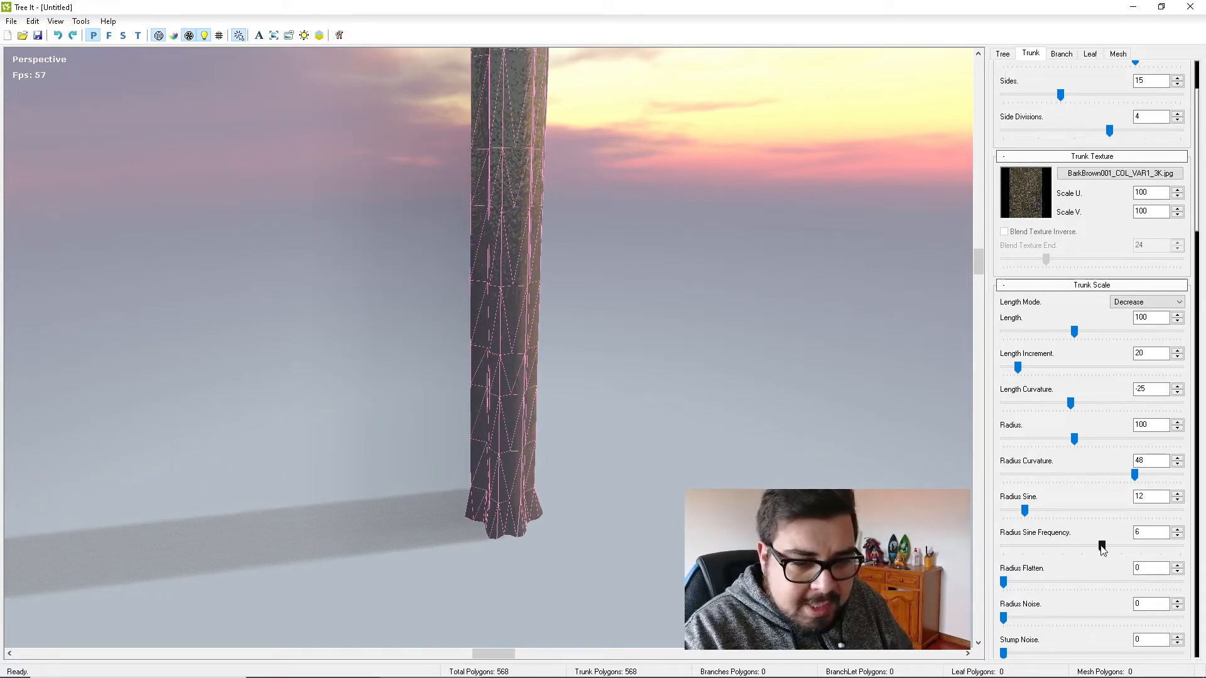
drag(1102, 548, 1204, 542)
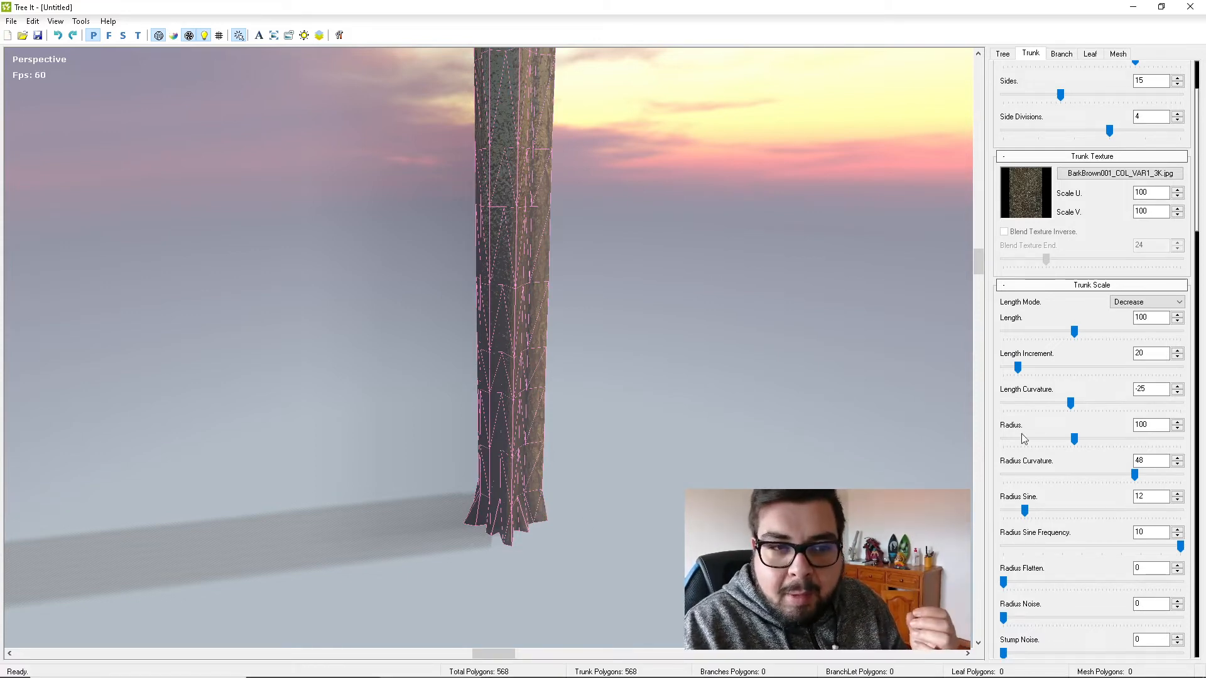
scroll(1024, 438, up, 2)
scroll(1075, 487, up, 4)
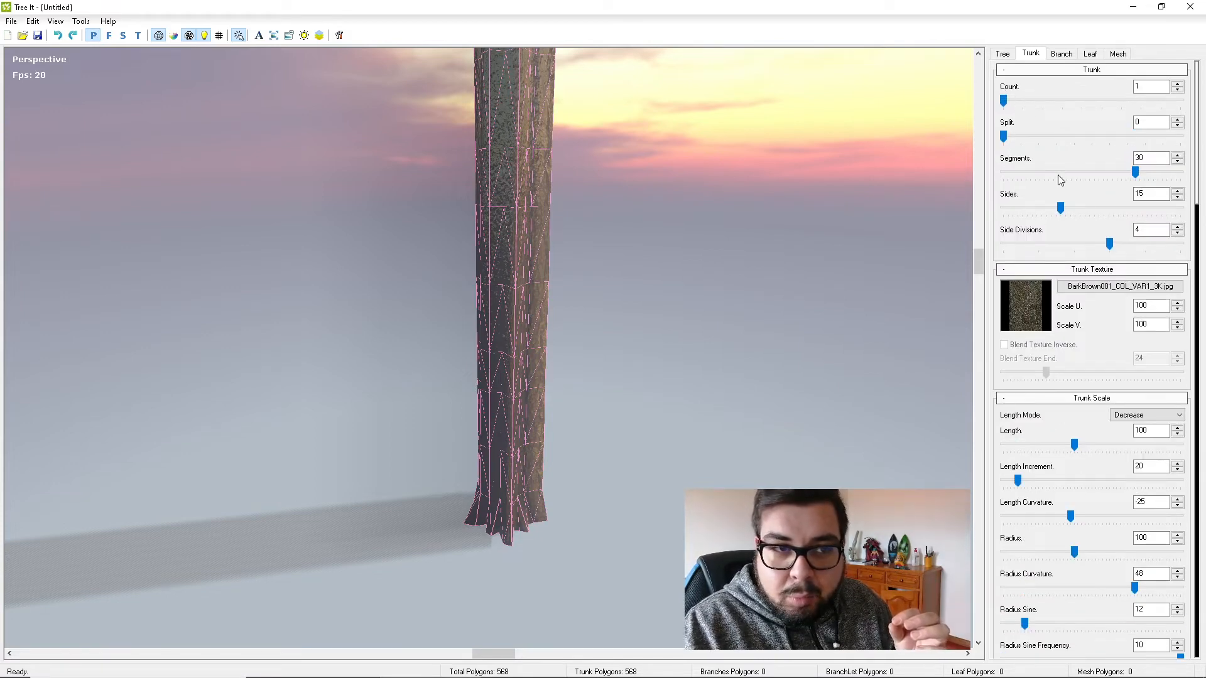
Try tree poly reduction values of 5 and 20 on the trunk, and restore the value to 100.
scroll(1062, 187, down, 2)
scroll(1061, 193, up, 2)
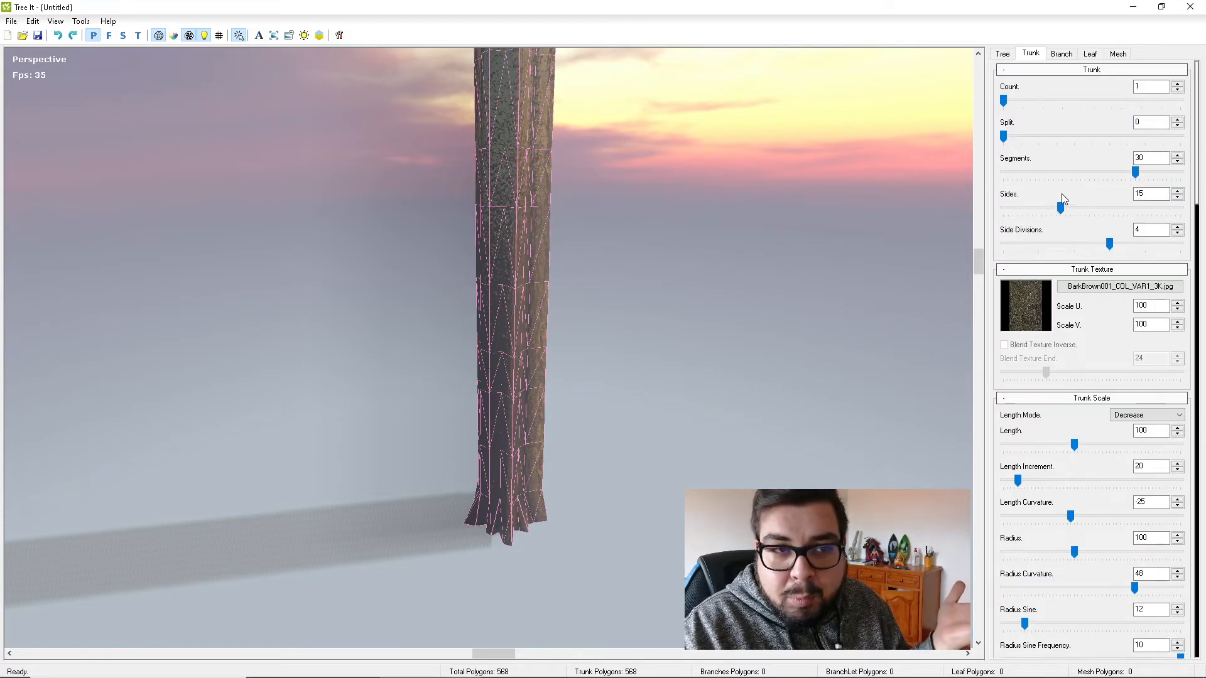
click(1003, 53)
scroll(1112, 434, down, 2)
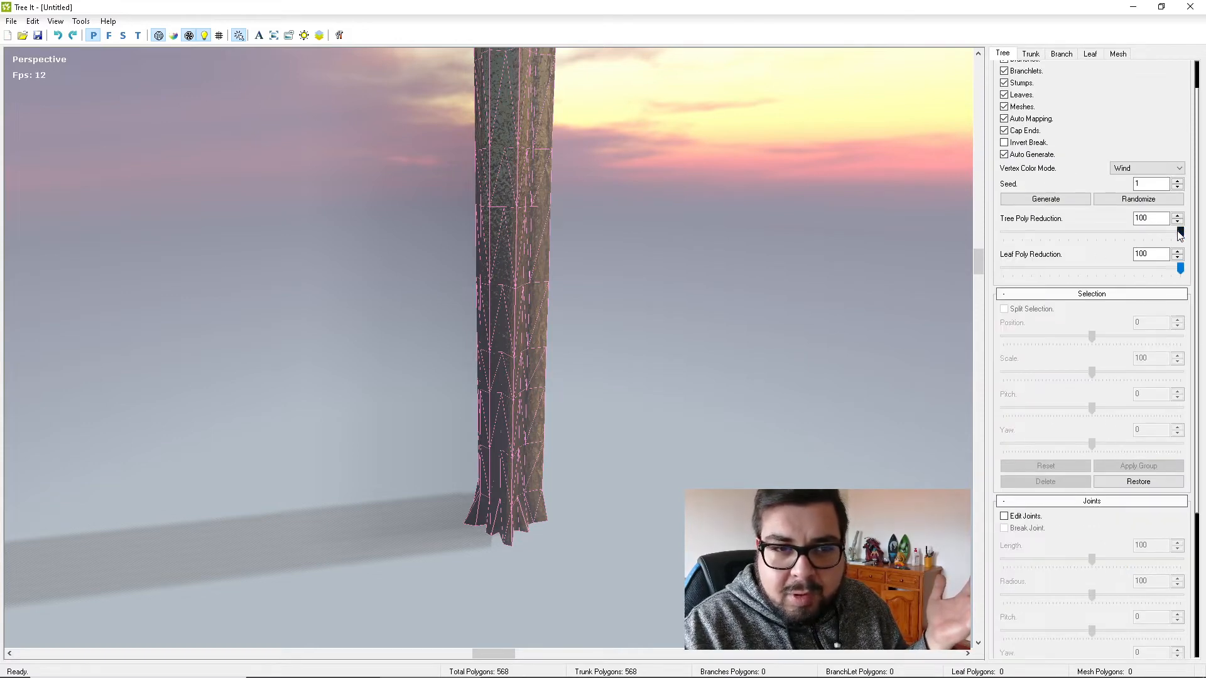
drag(1180, 234, 1003, 233)
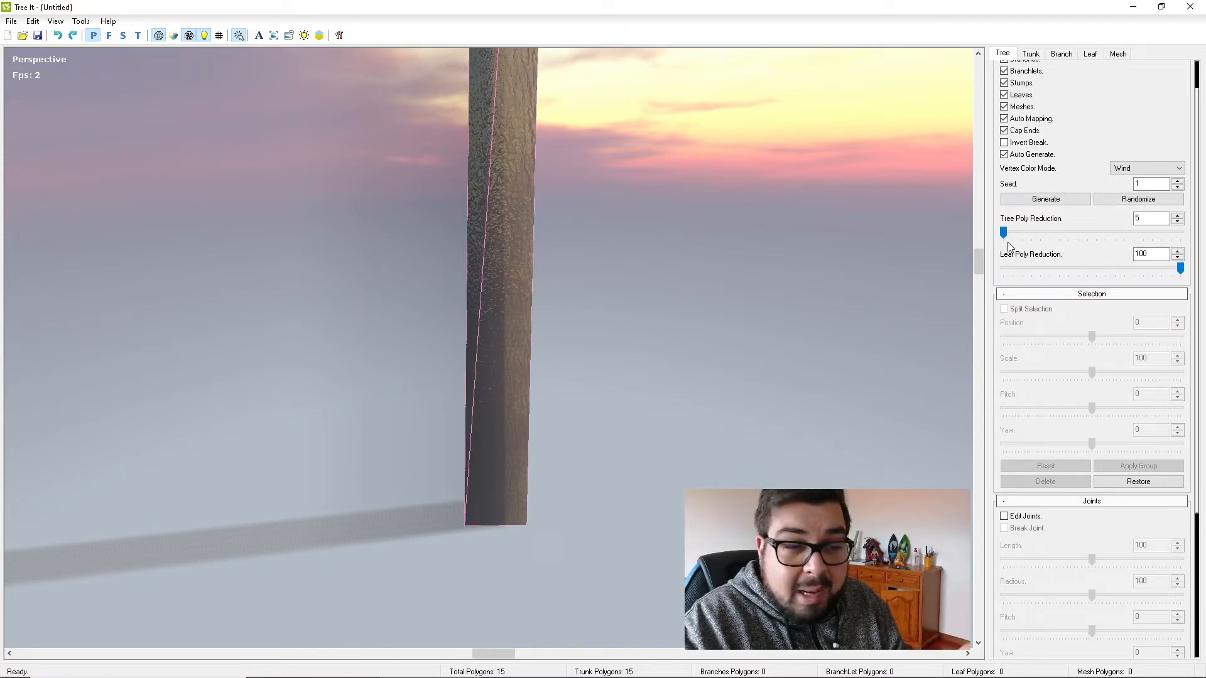
click(1017, 241)
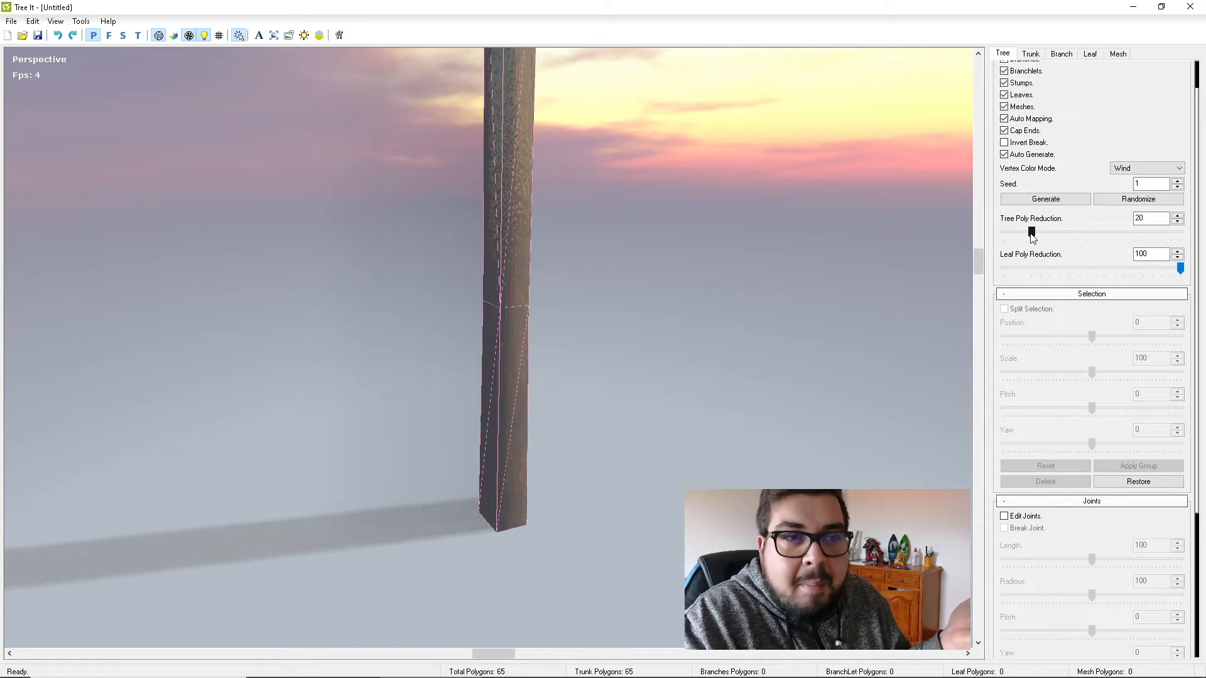
drag(1031, 234, 1199, 232)
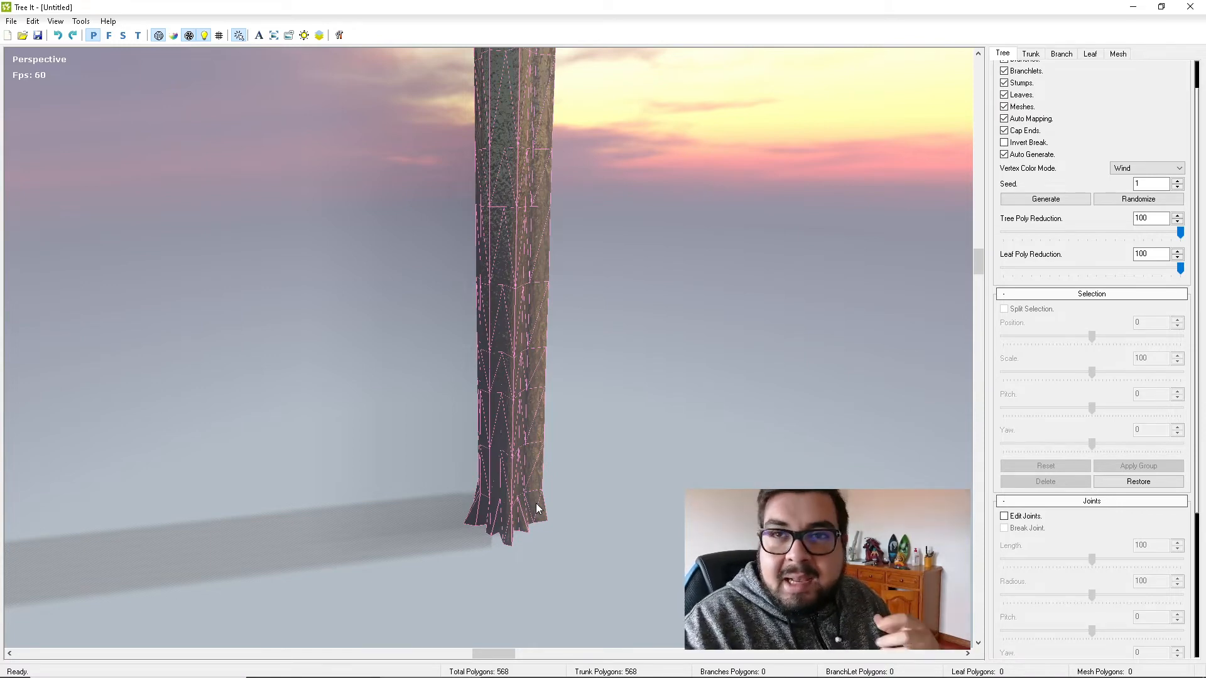
Set the trunk's radius sine frequency to 5 and try the radius flatten setting, returning it to 0.
click(1029, 54)
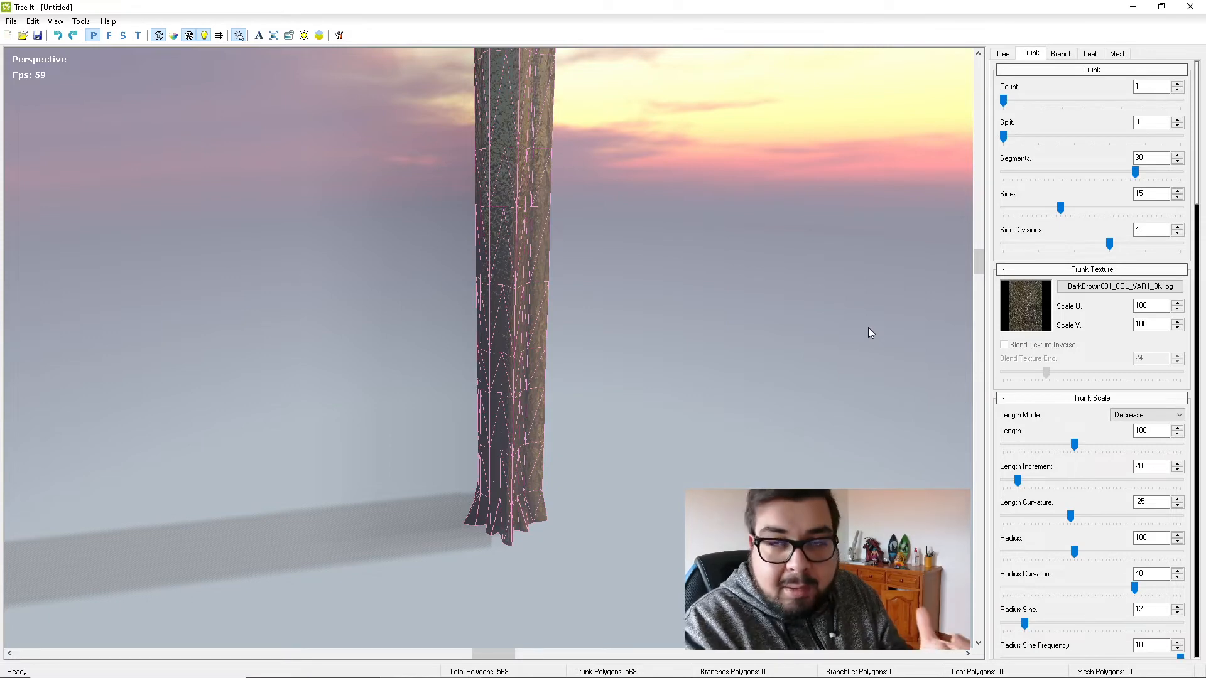
scroll(1110, 513, down, 3)
scroll(1099, 513, down, 3)
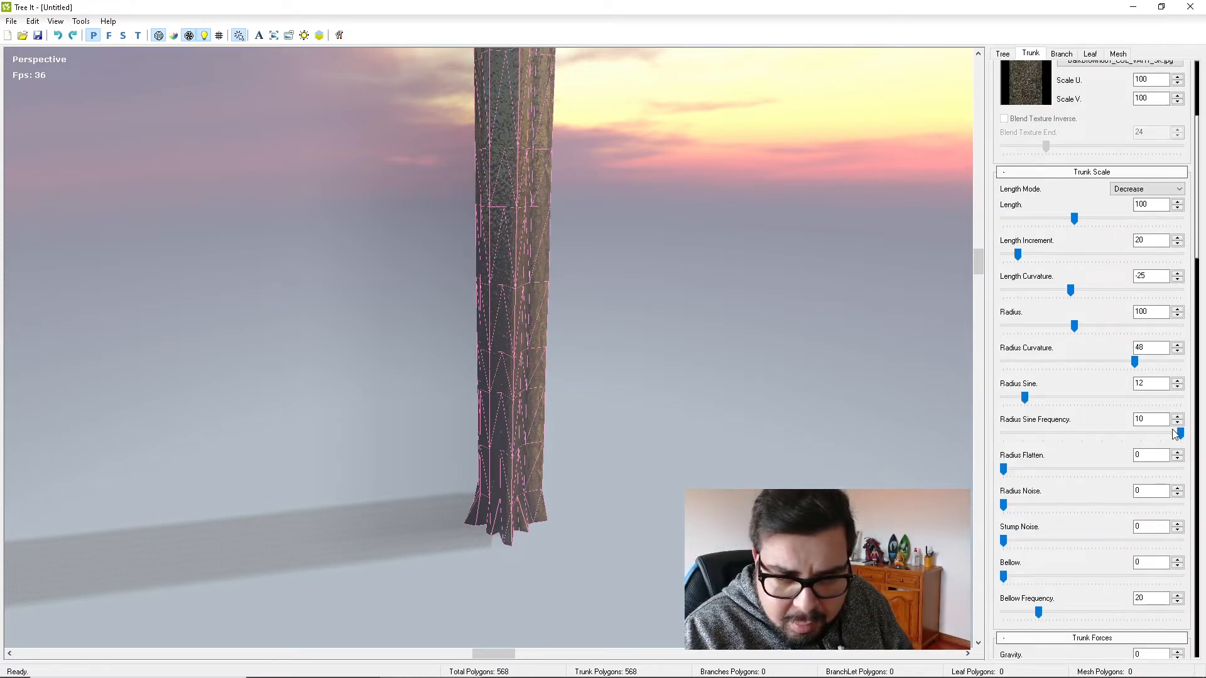
drag(1177, 438, 1083, 440)
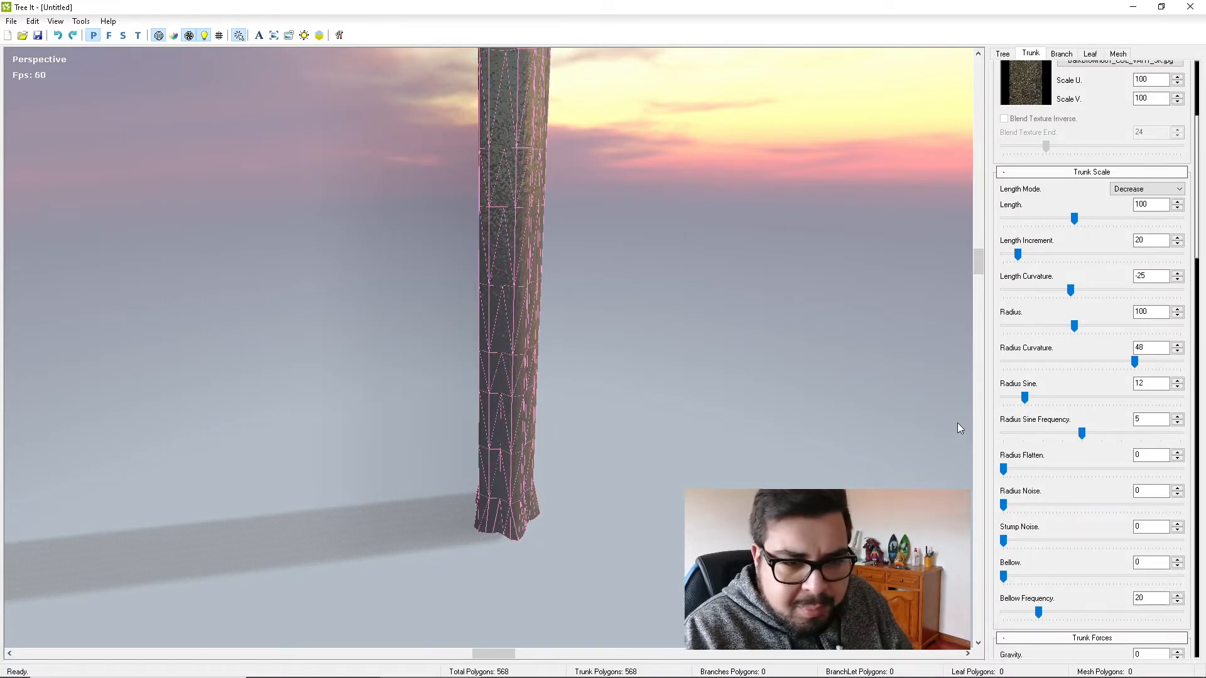
drag(1003, 469, 976, 468)
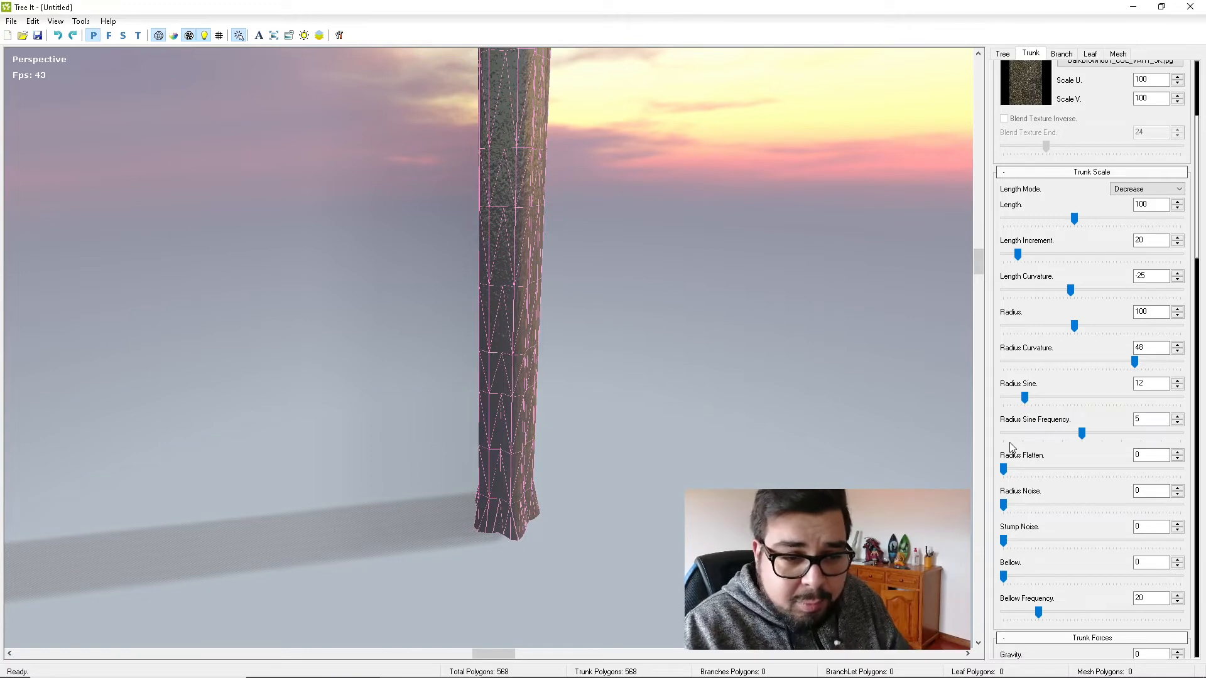
Set the trunk's radius noise to 20, inspect the full trunk, and try the stump noise, returning it to 0.
scroll(1015, 513, up, 1)
scroll(1020, 520, down, 1)
drag(1003, 505, 1038, 505)
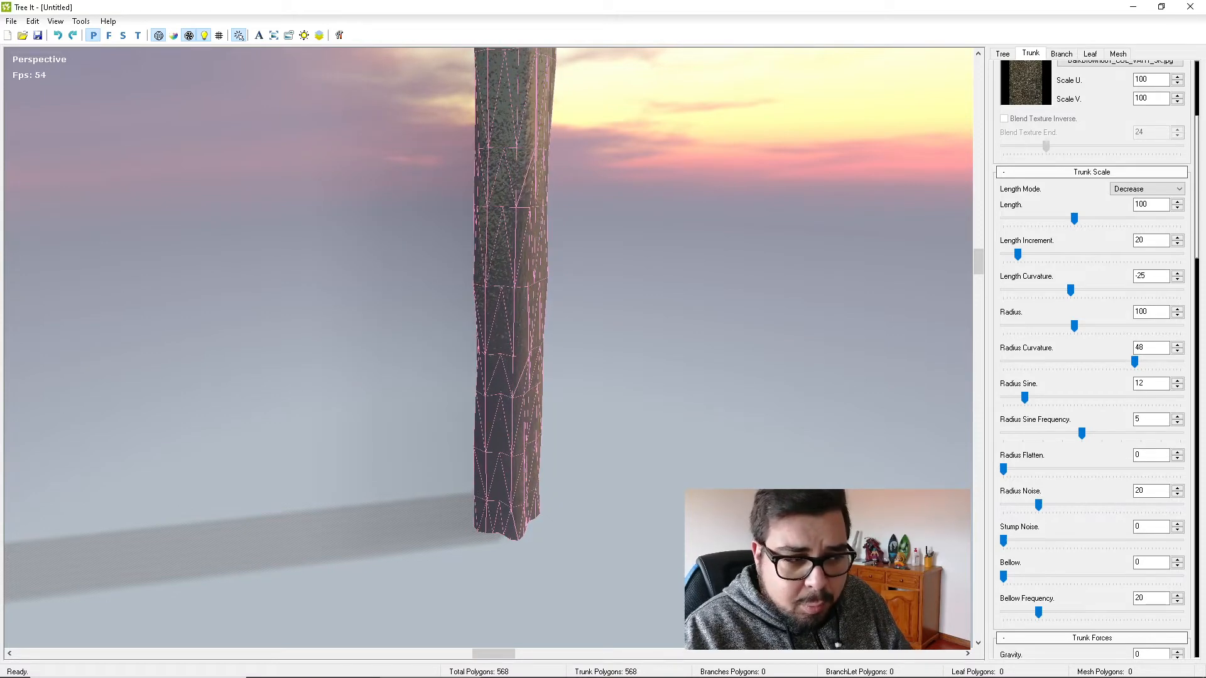
drag(722, 390, 592, 295)
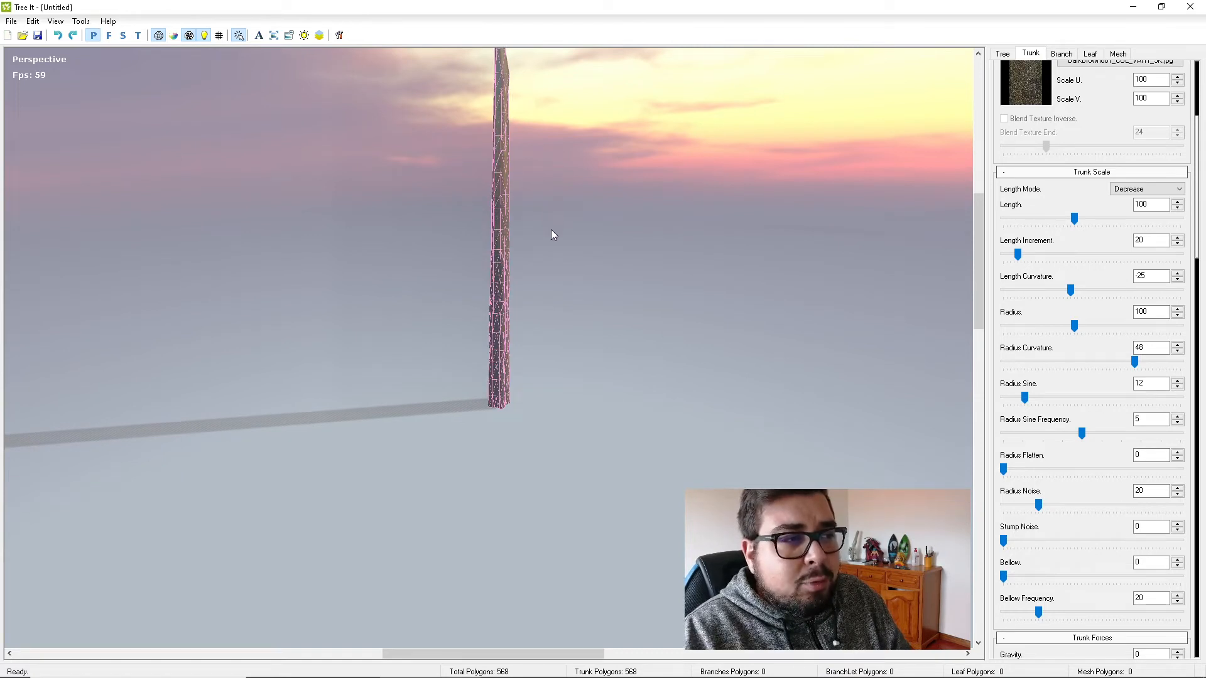
drag(559, 213, 532, 527)
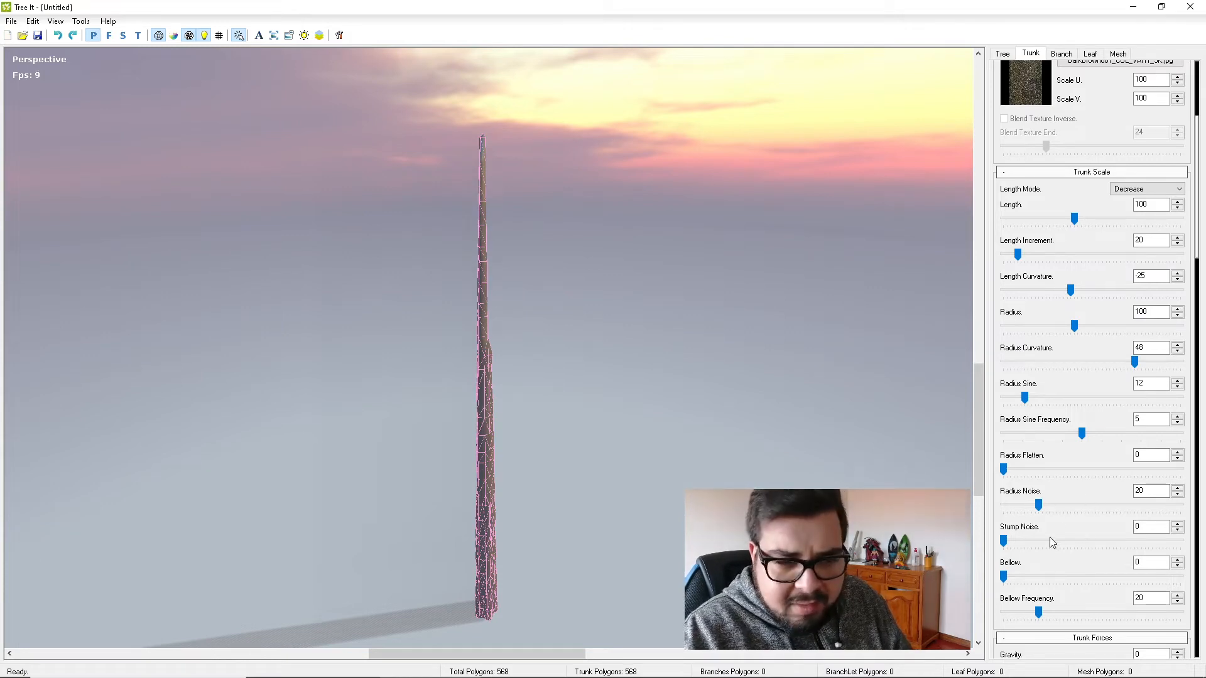
click(1003, 540)
drag(1006, 541, 982, 557)
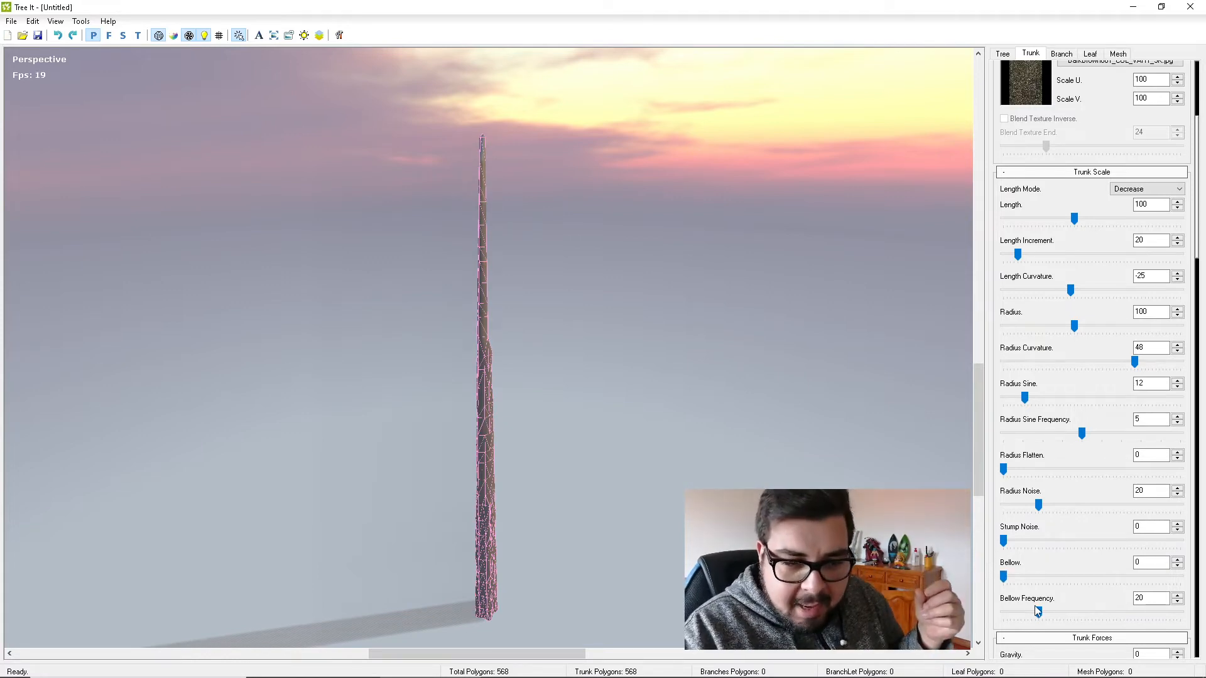
Try a bellow of 52 with a bellow frequency of 58 on the trunk and inspect the bulges up close.
drag(1040, 611, 1106, 612)
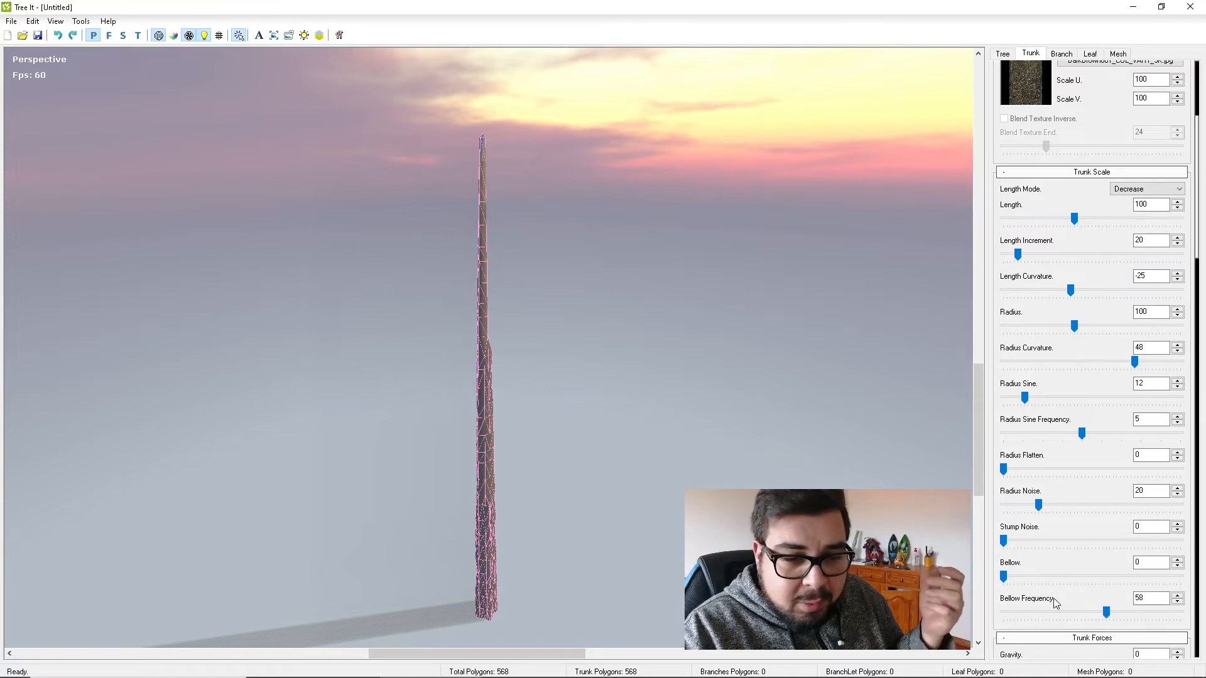
drag(1002, 575, 1095, 577)
scroll(514, 419, up, 5)
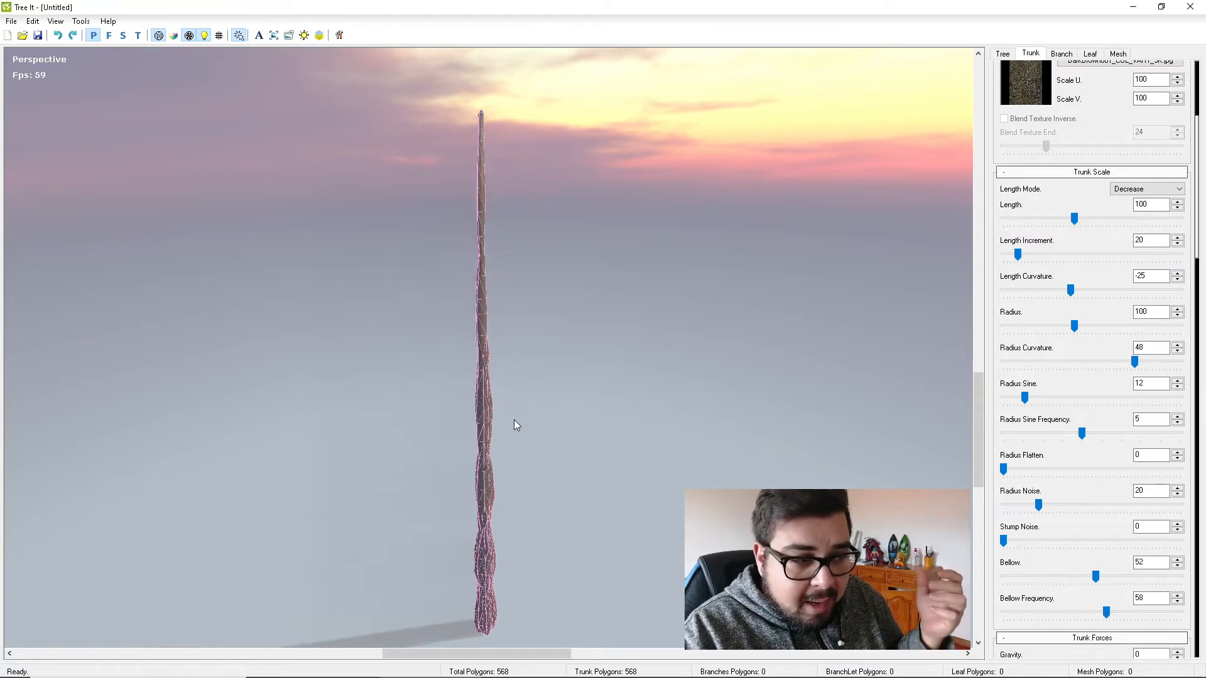
drag(523, 461, 550, 363)
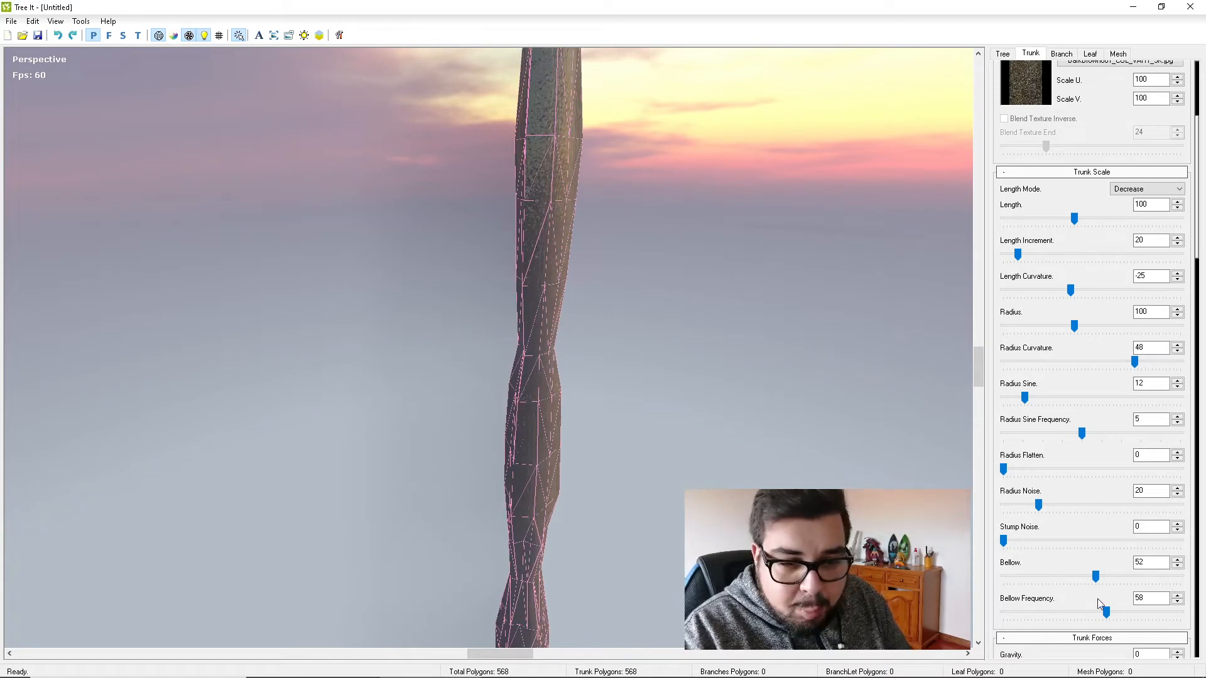
Set the trunk's bellow frequency to 68 and reset its bellow to 0.
mouse_move(1108, 614)
mouse_down()
mouse_move(1162, 605)
mouse_move(1077, 606)
mouse_move(1126, 608)
mouse_up()
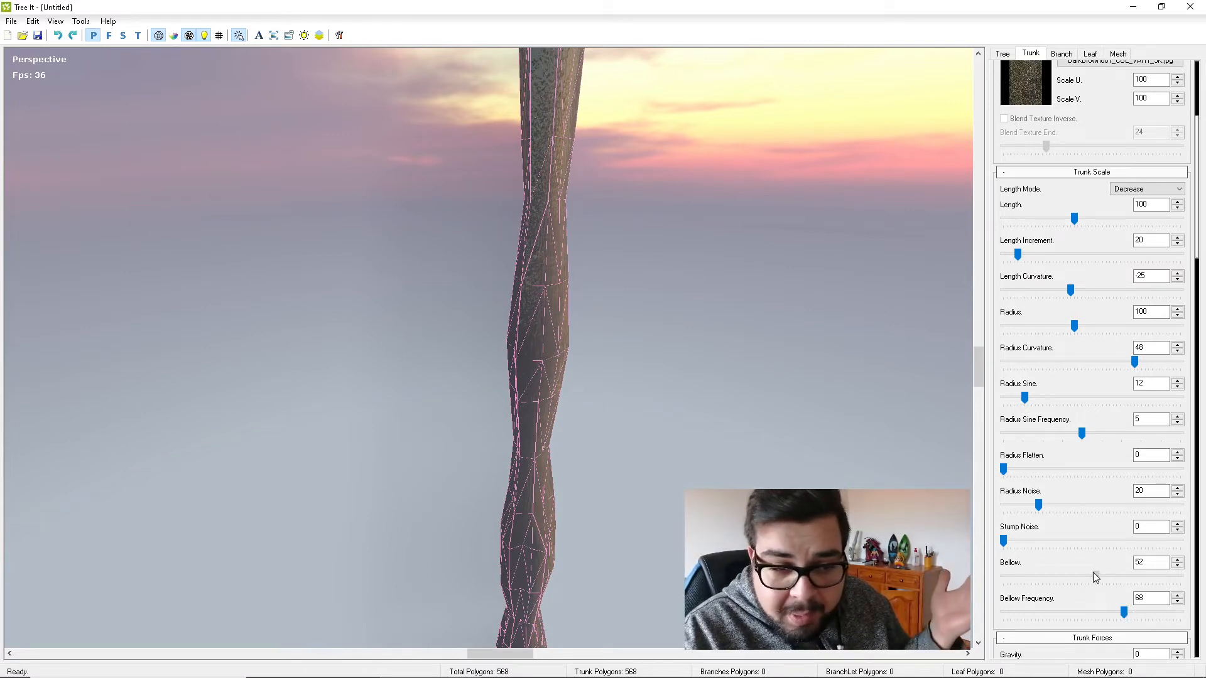
drag(1095, 577, 1002, 577)
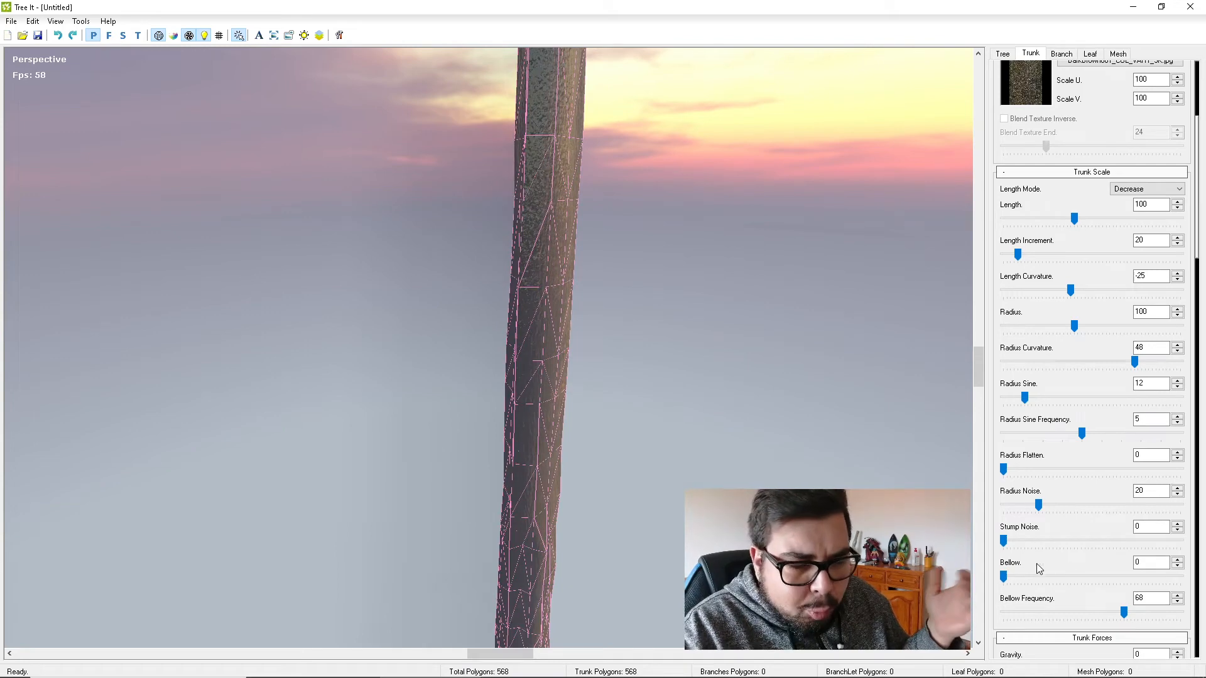
scroll(690, 481, down, 6)
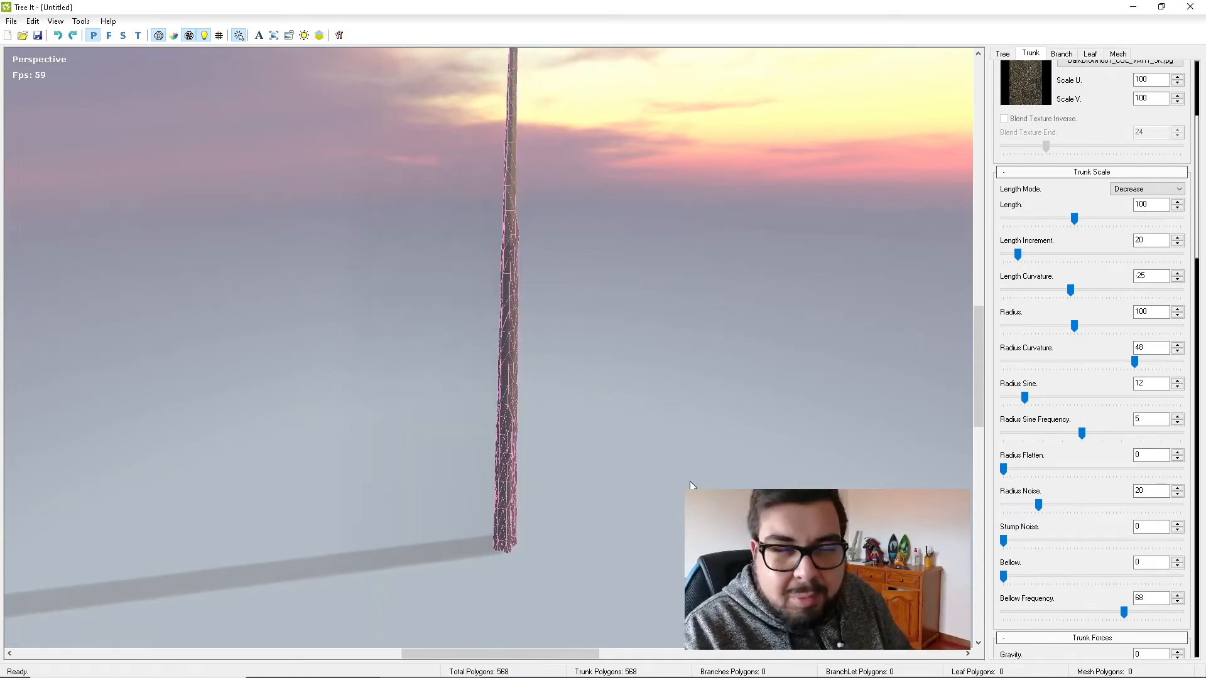
Try a trunk gravity of -100 with a gravity curvature of 34.
scroll(1140, 593, up, 1)
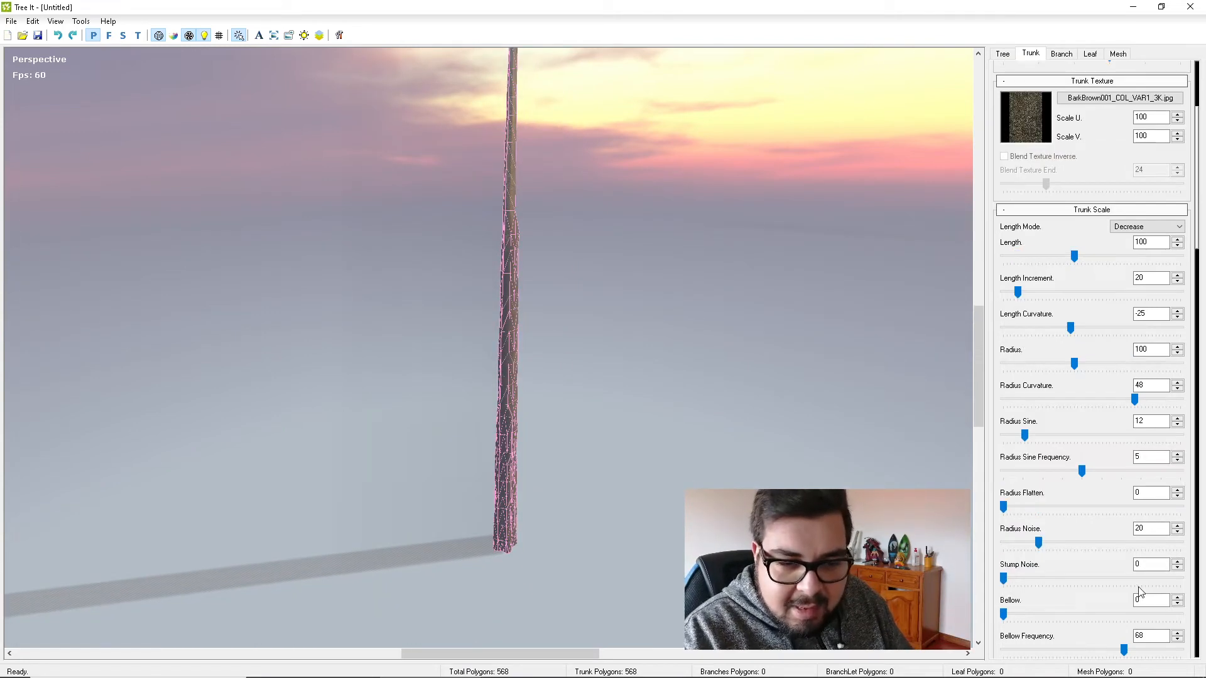
scroll(1141, 593, down, 3)
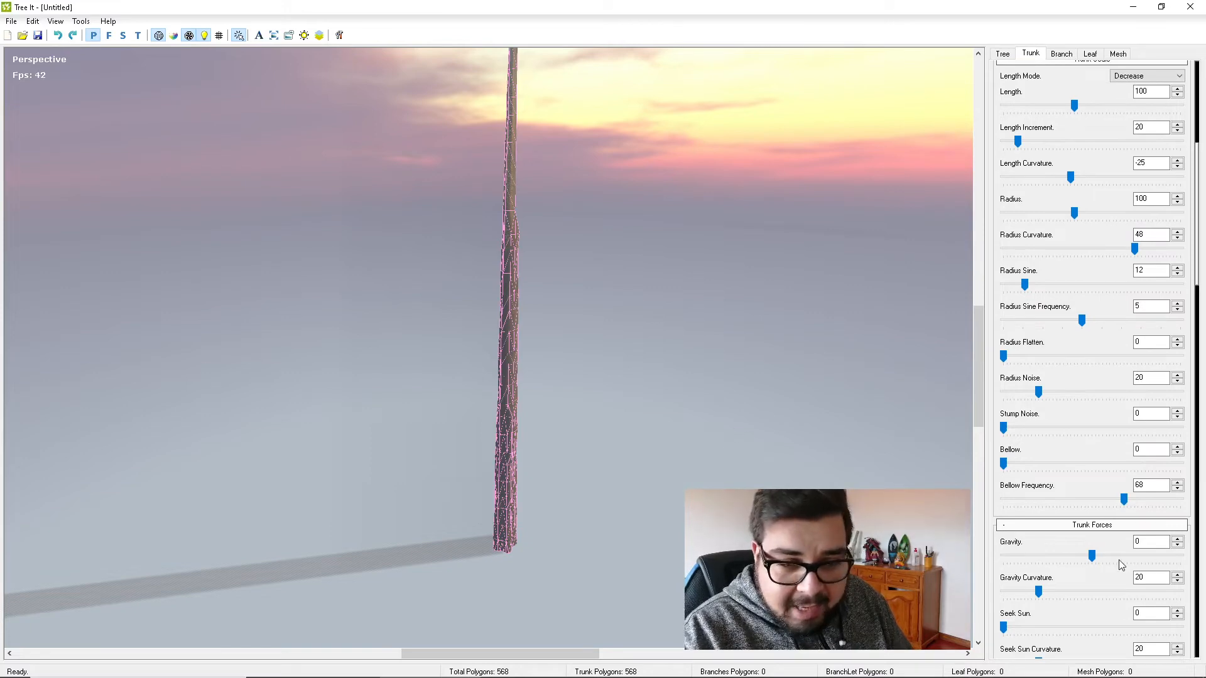
scroll(1096, 548, down, 1)
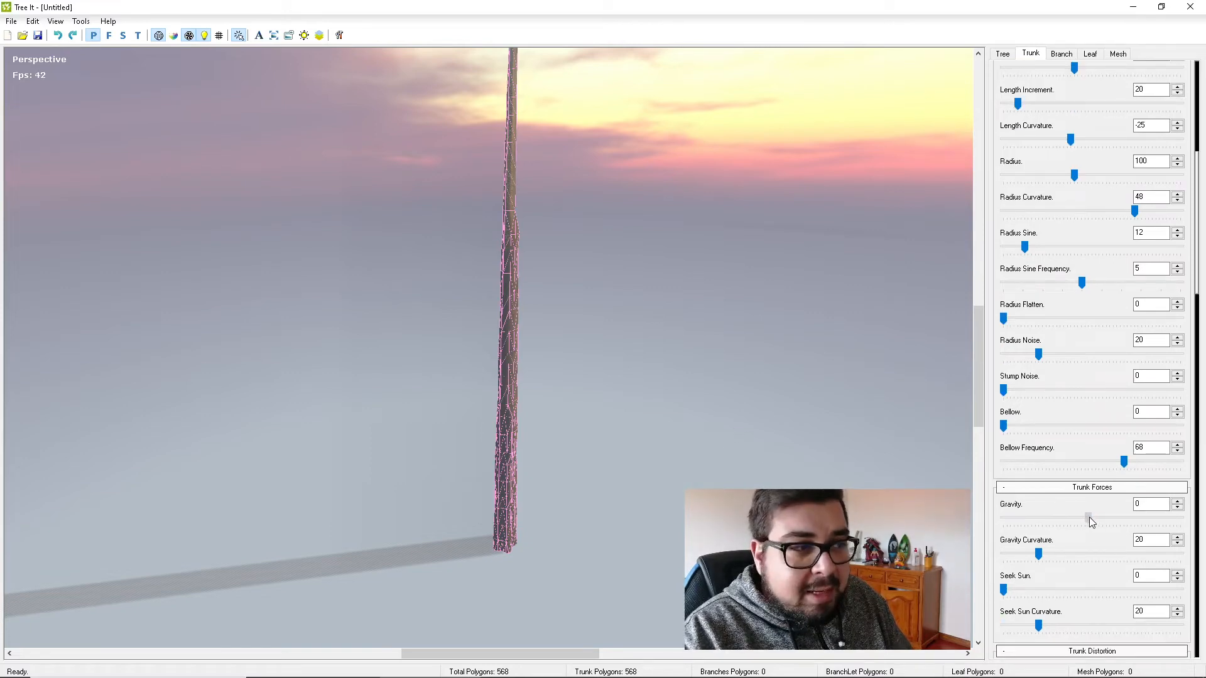
drag(1089, 519, 1003, 519)
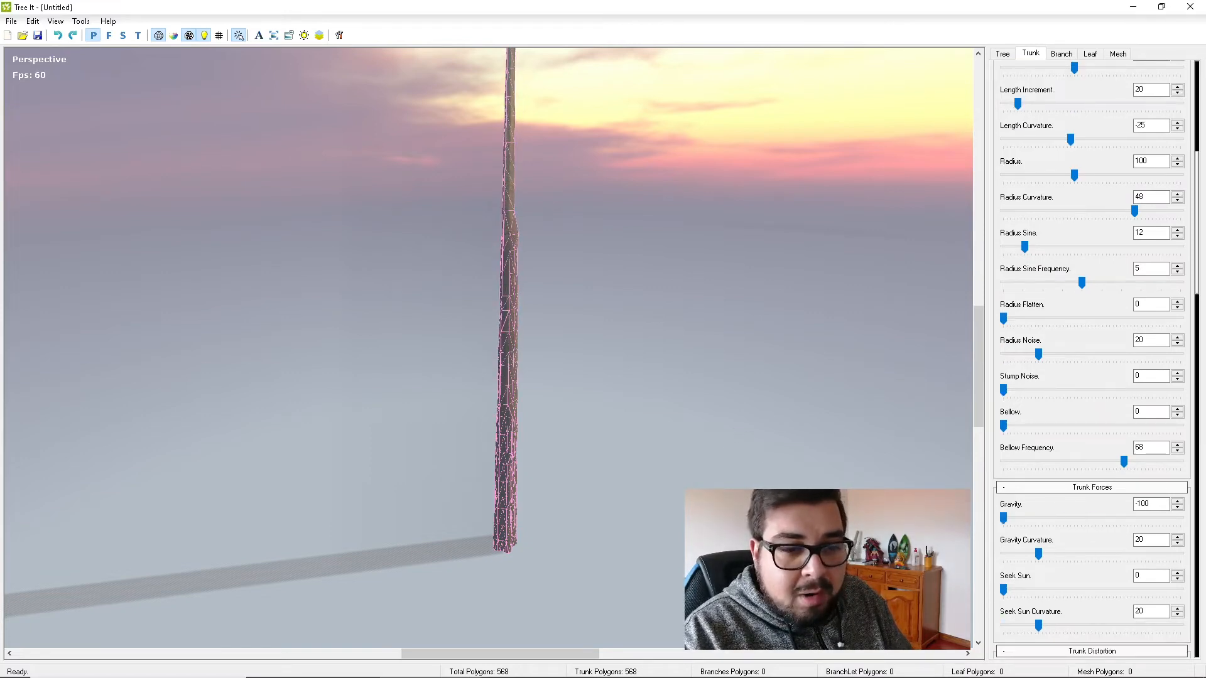
scroll(760, 442, down, 3)
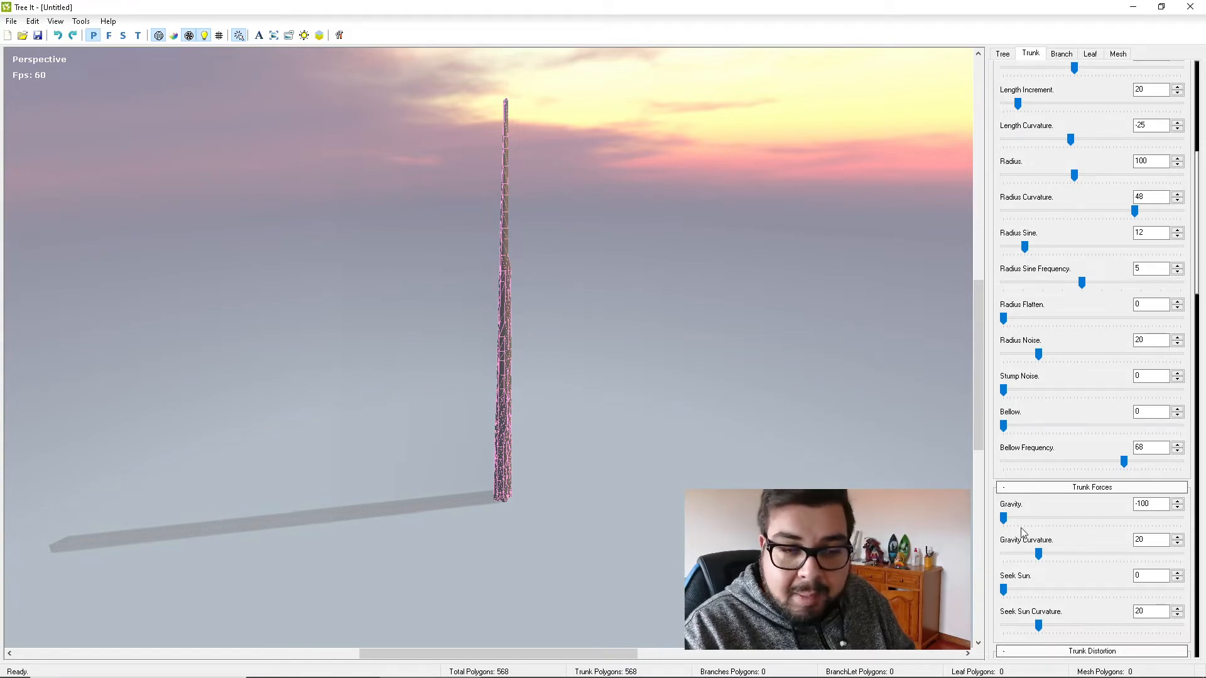
drag(1038, 555, 1065, 554)
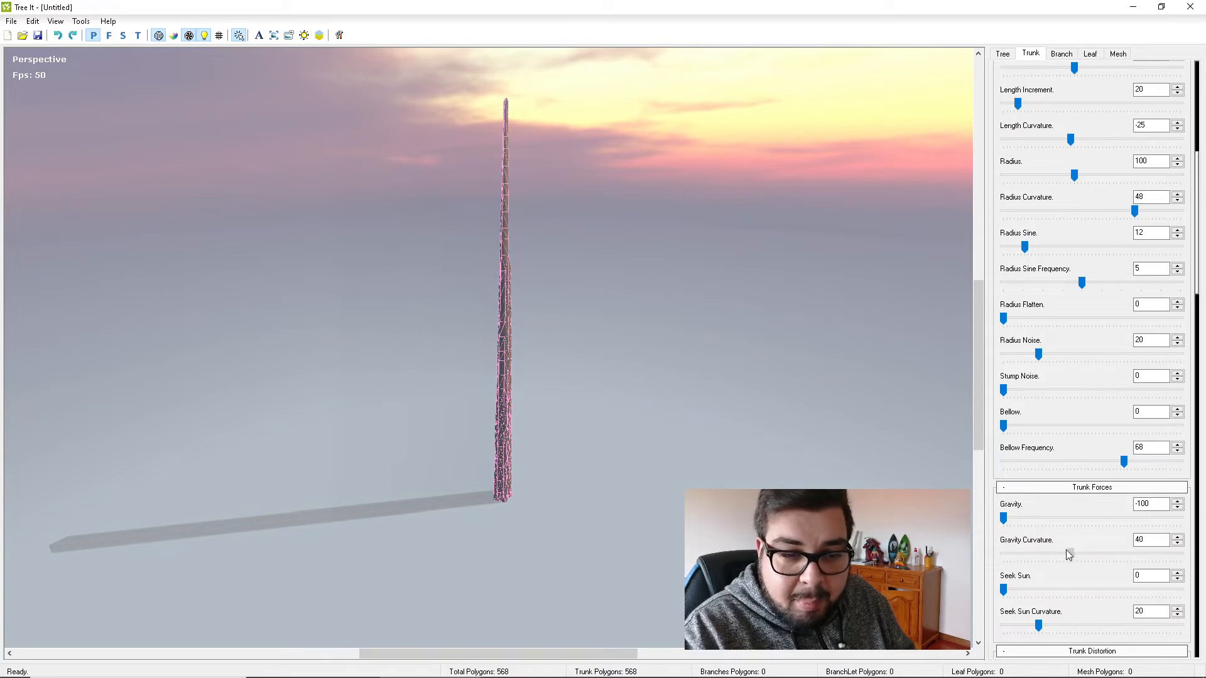
Try trunk gravity values of 4 and 60, set the gravity curvature to 100, and reset the gravity to 0.
drag(1003, 518, 1099, 509)
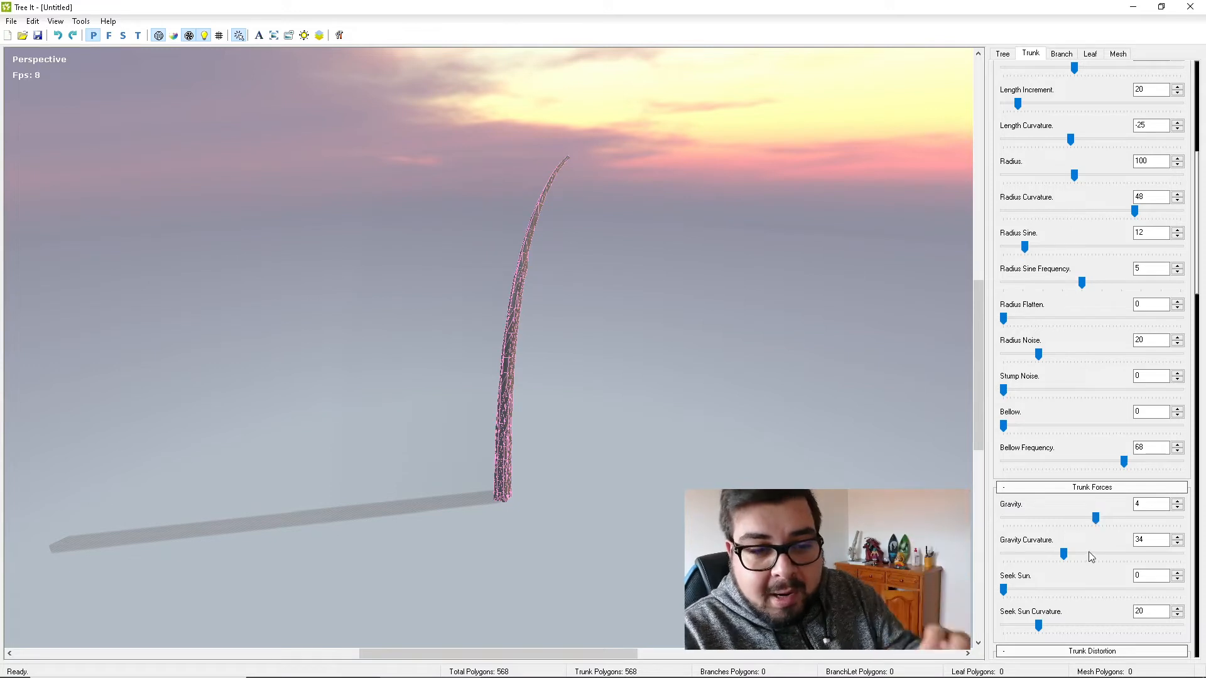
drag(1064, 554, 1204, 553)
drag(1094, 521, 1087, 522)
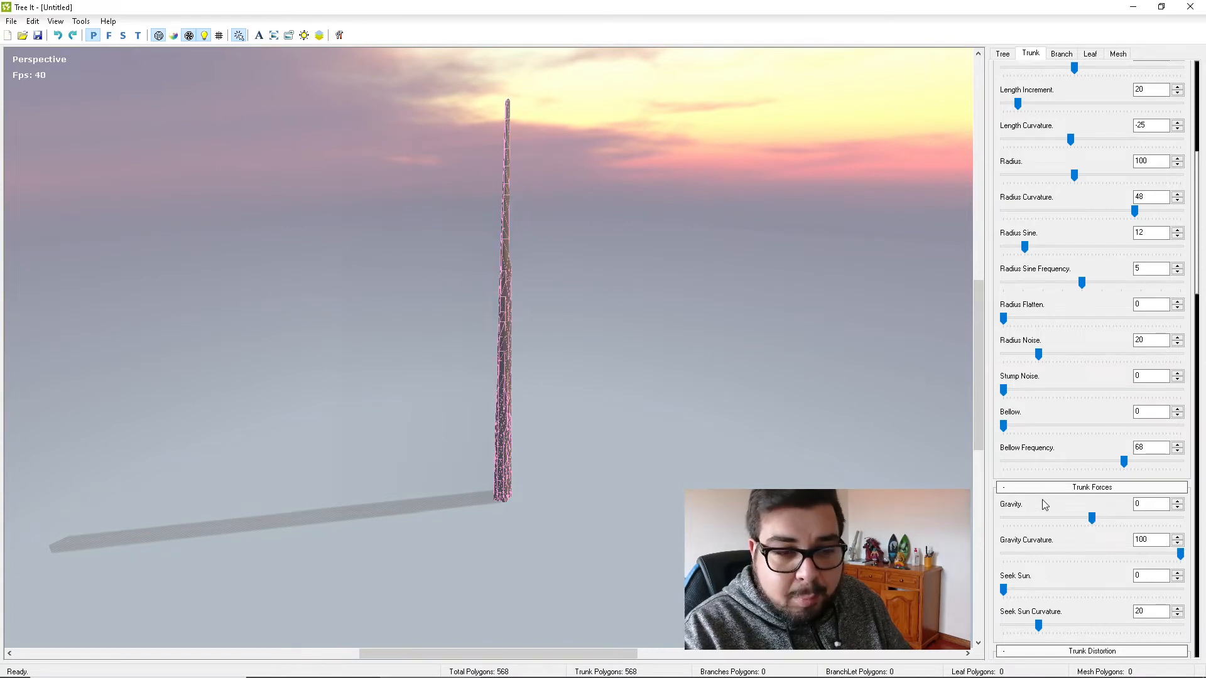
drag(1090, 521, 1196, 556)
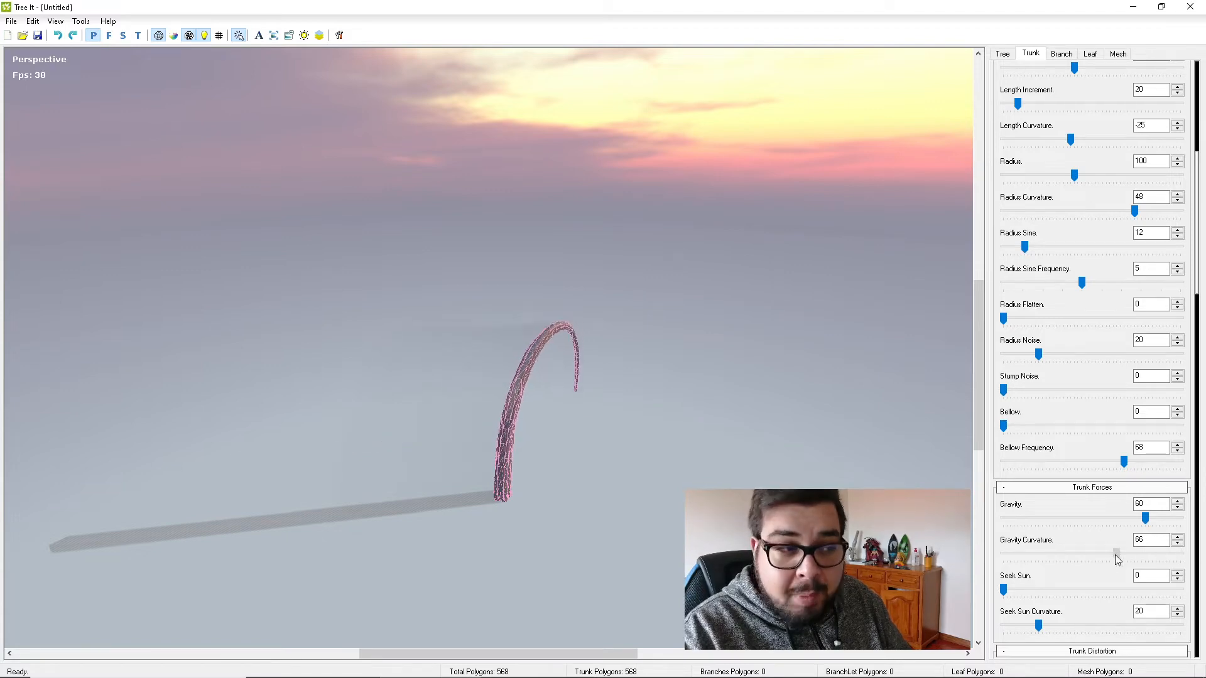
drag(1147, 523, 1090, 528)
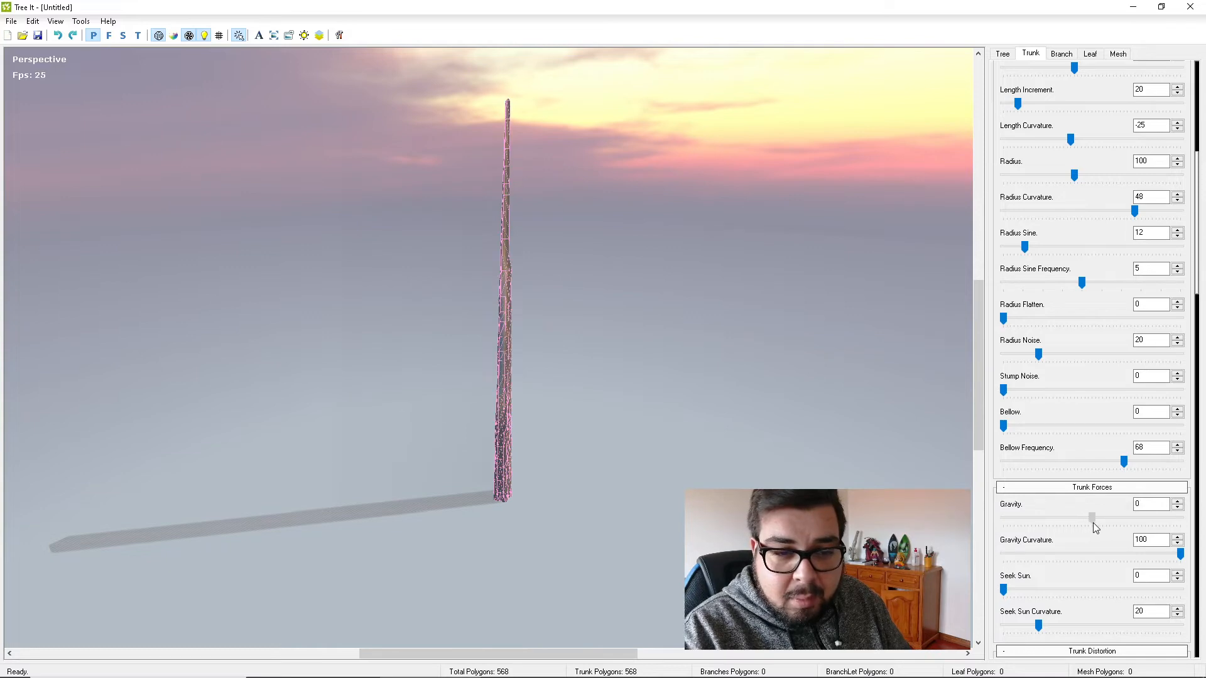
Try a seek sun of 2 on the trunk, set the seek sun curvature to 0, and reset seek sun to 0.
click(1003, 589)
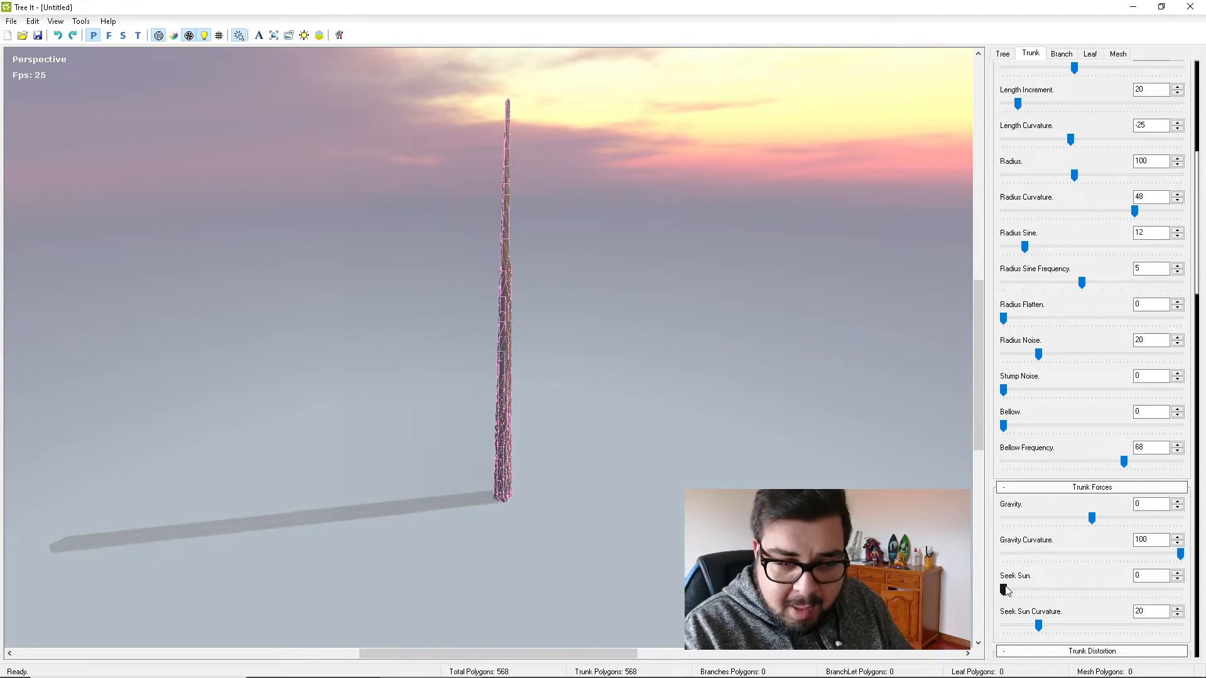
mouse_move(1005, 588)
mouse_down()
mouse_move(1079, 590)
mouse_move(992, 585)
mouse_up()
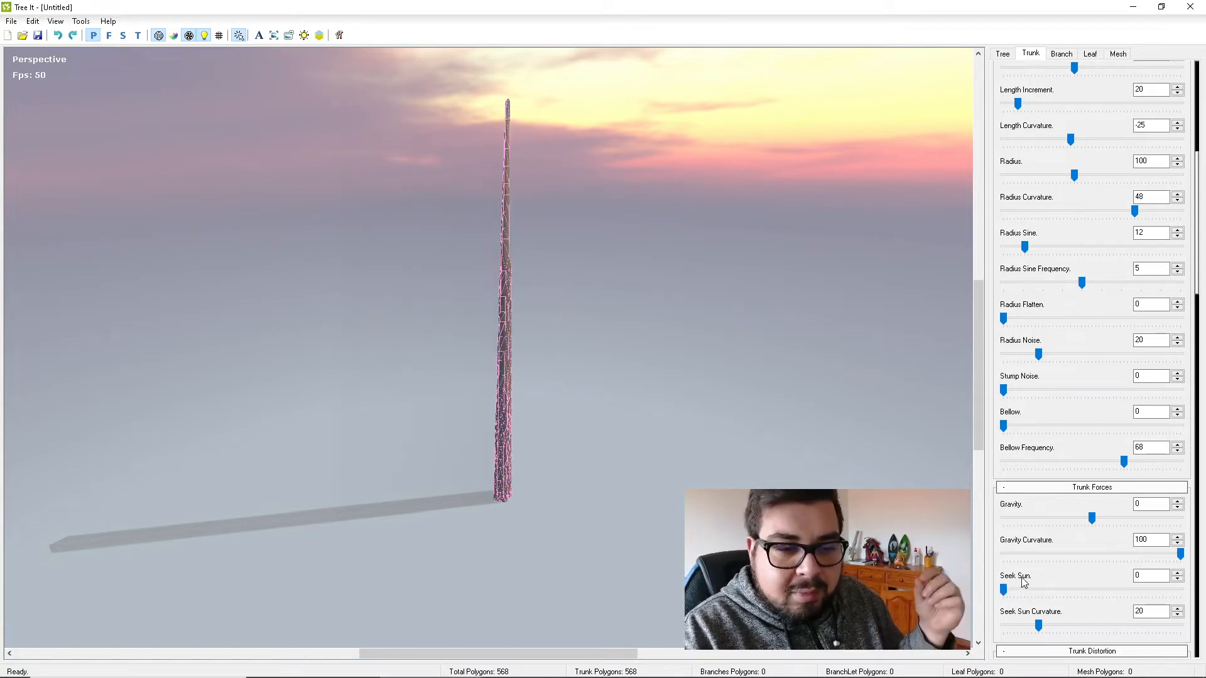
drag(1003, 589, 1011, 590)
drag(1010, 591, 1006, 591)
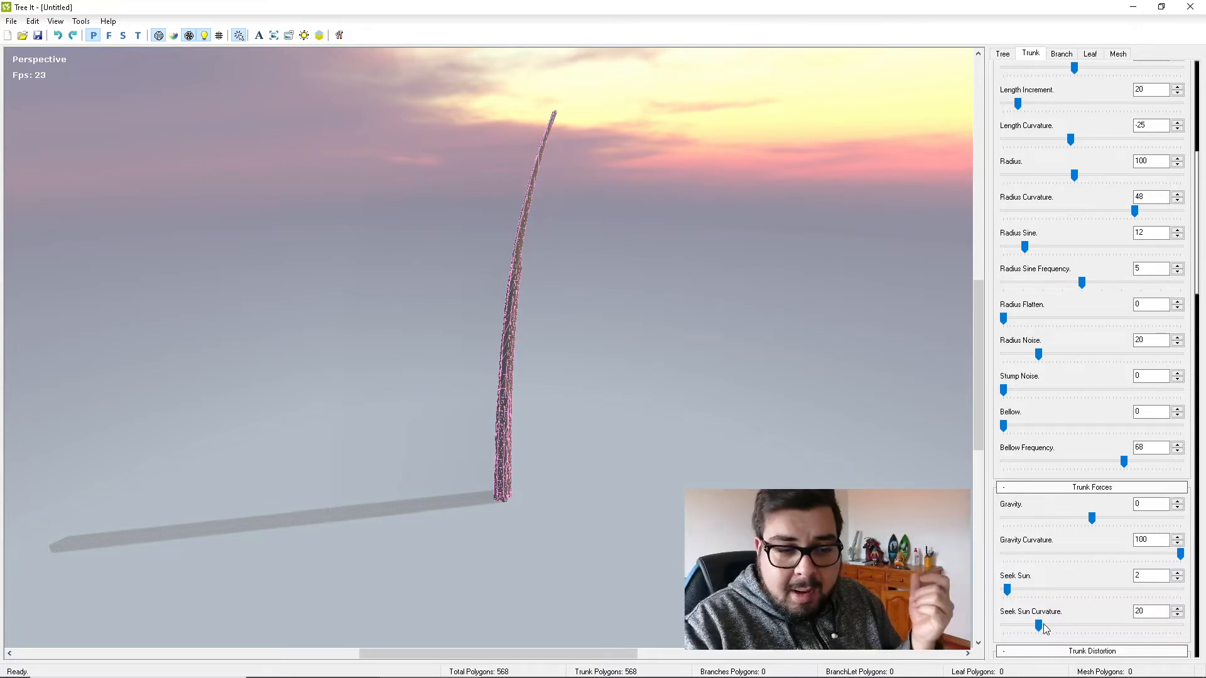
drag(1040, 626, 1002, 590)
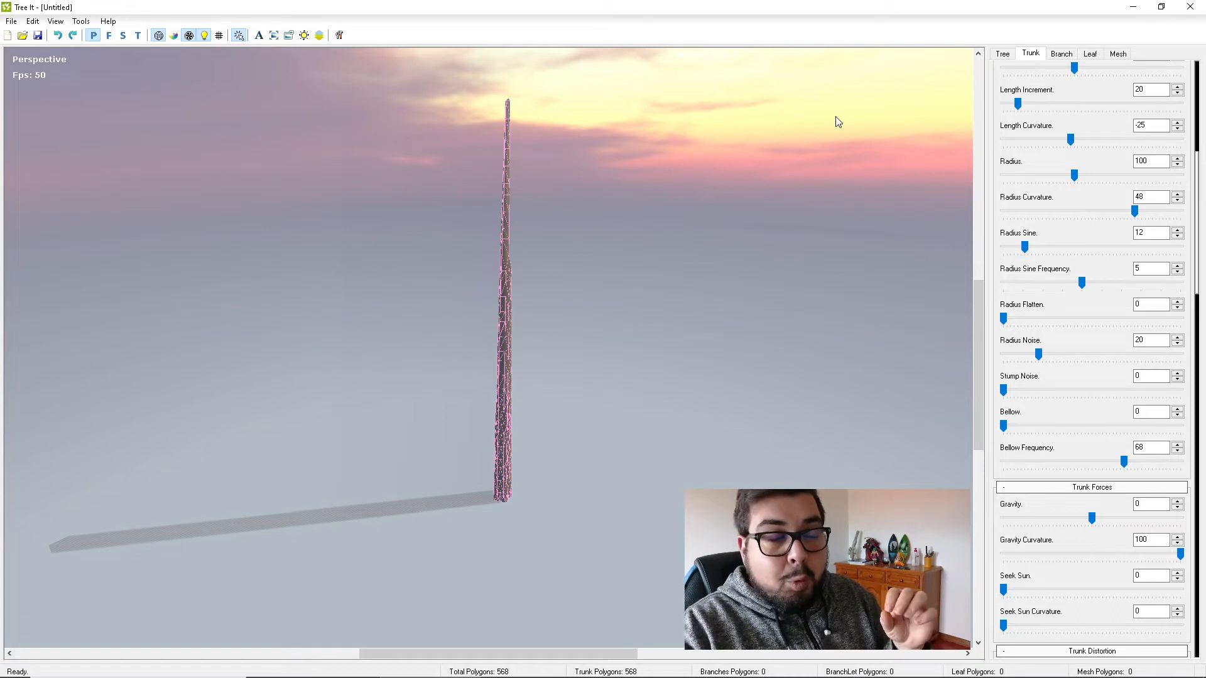
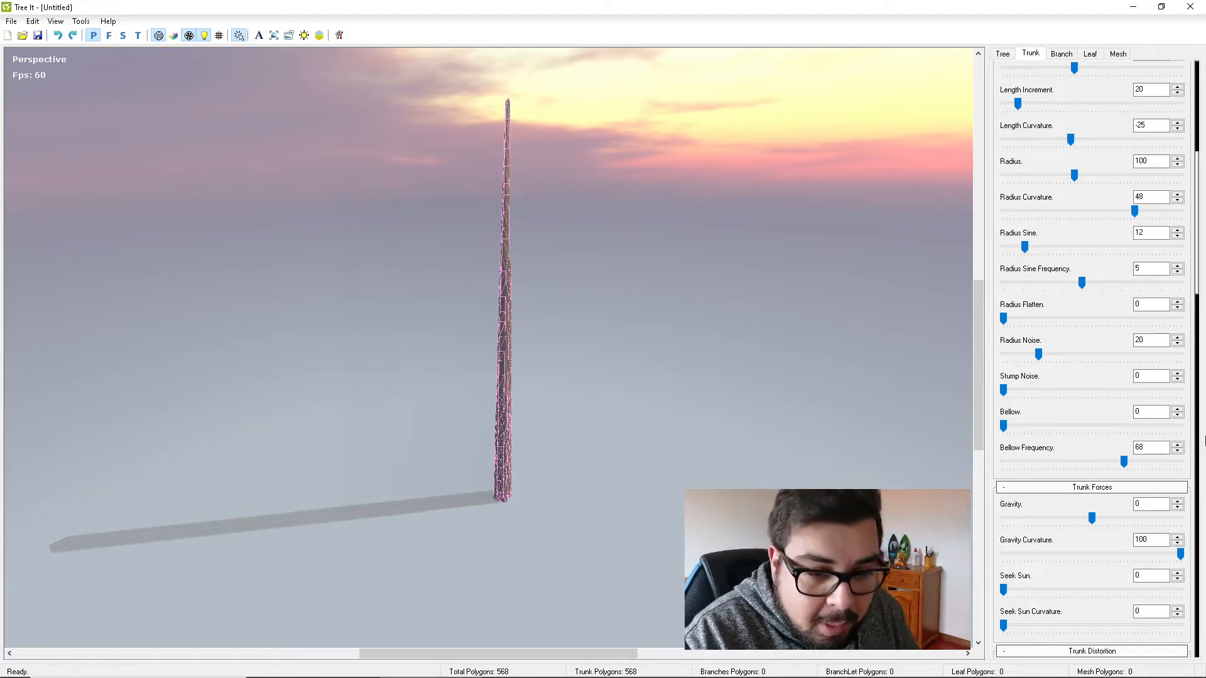
Reset the trunk's gravity curvature to 0, and try crinkliness values of 72 and 52 before resetting crinkliness to 0.
scroll(1072, 511, down, 3)
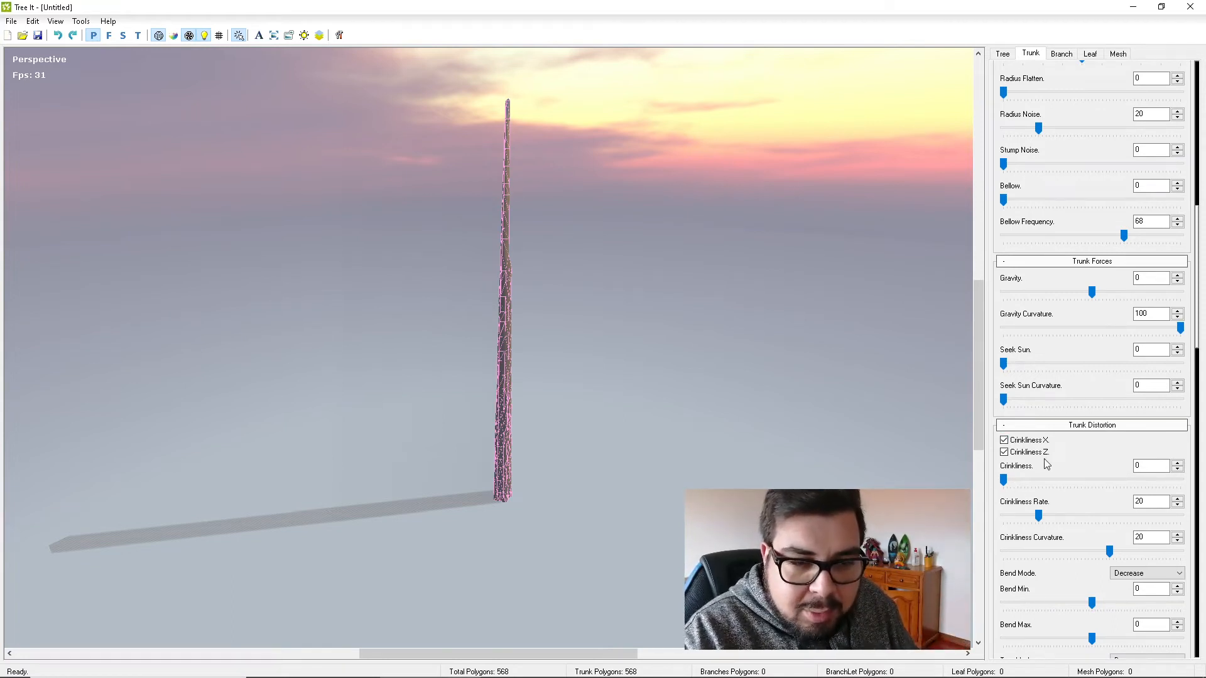
mouse_move(1009, 481)
mouse_down()
mouse_move(1150, 490)
mouse_move(1184, 518)
mouse_move(1111, 502)
mouse_move(1130, 504)
mouse_up()
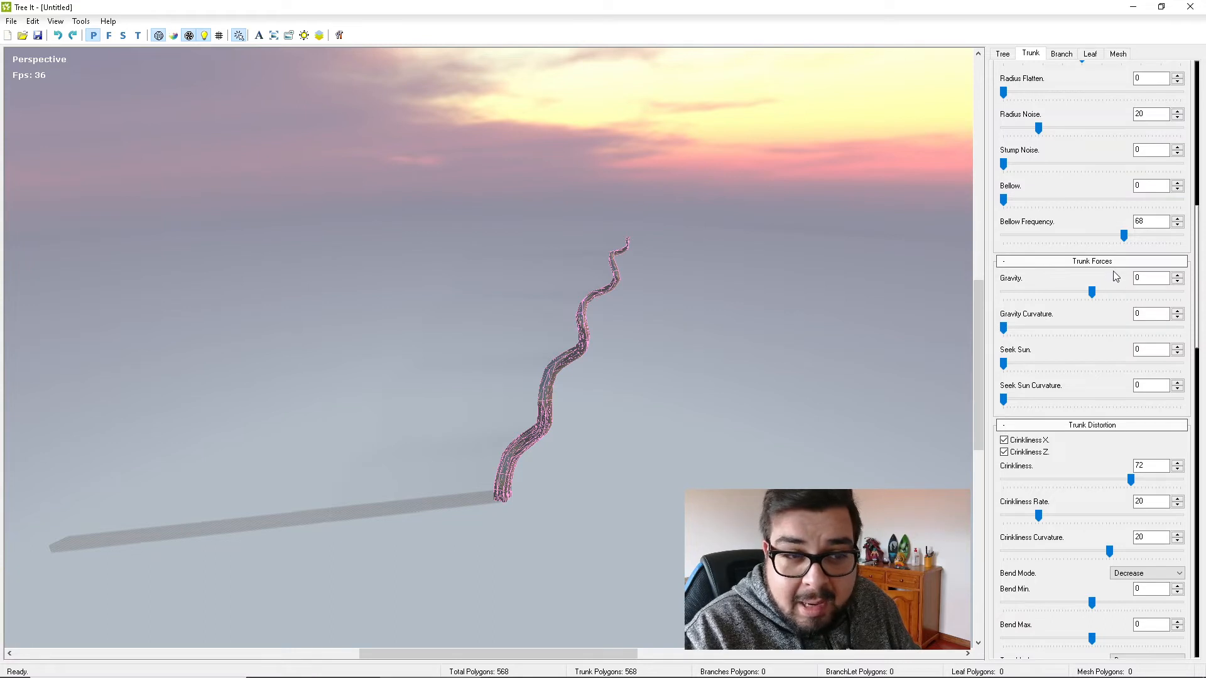
drag(1129, 476, 1099, 464)
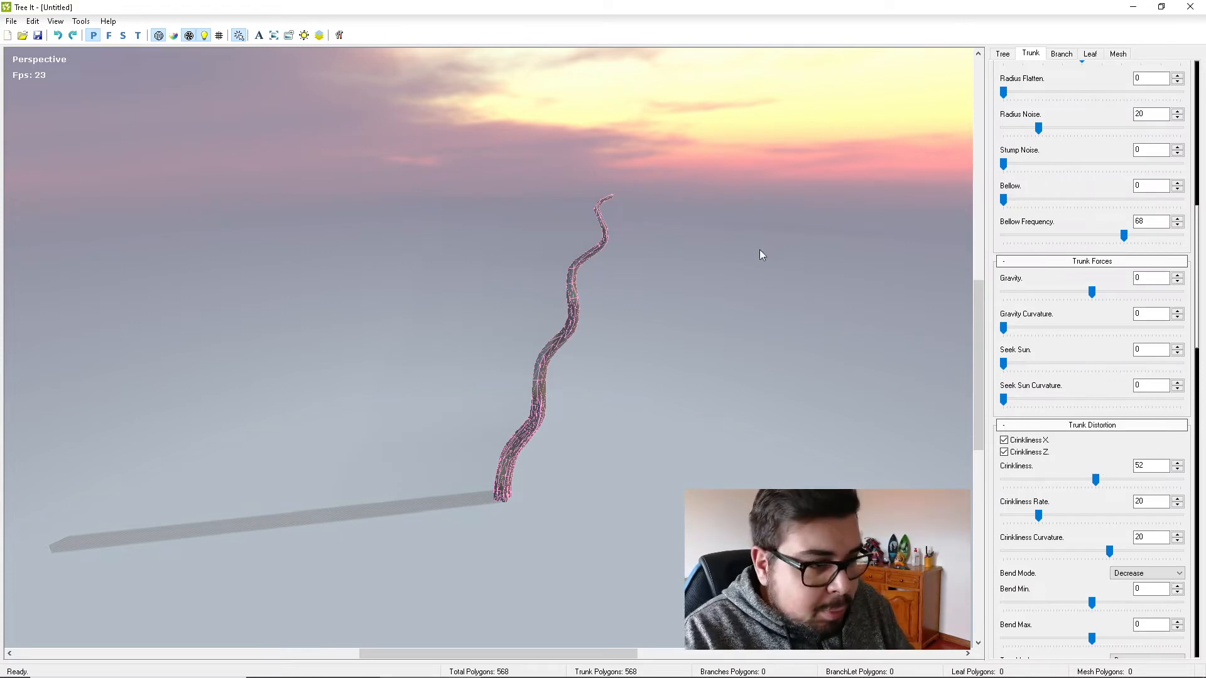
drag(760, 254, 630, 226)
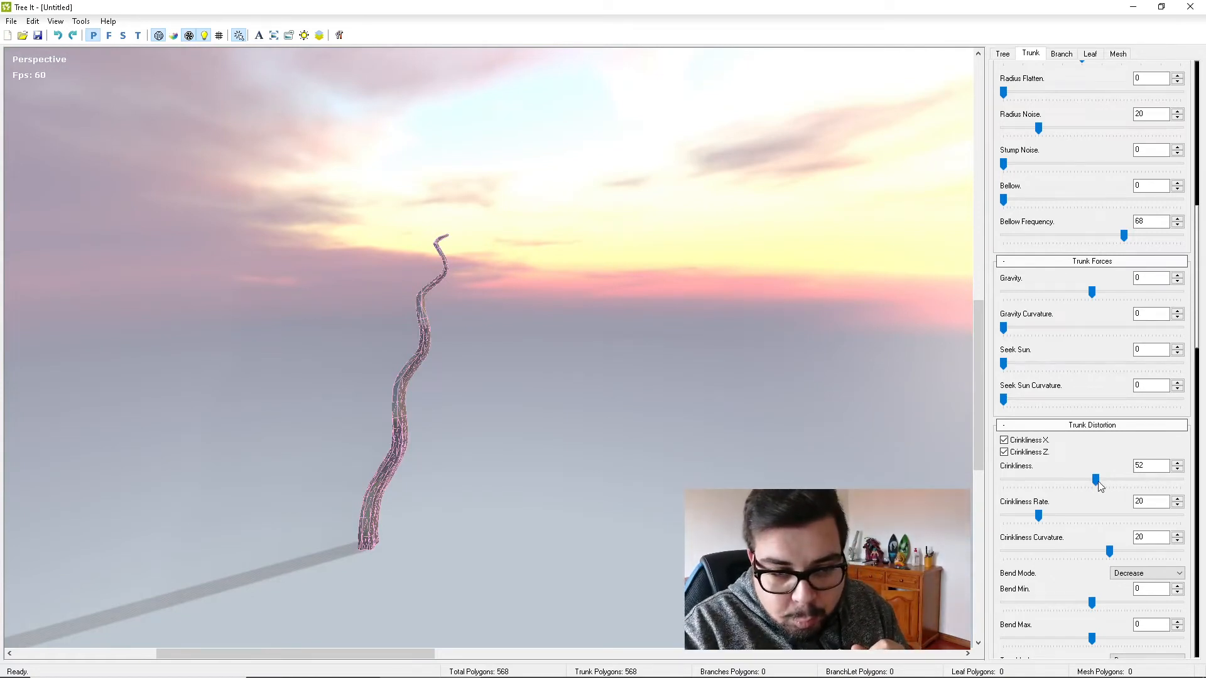
drag(1097, 480, 980, 491)
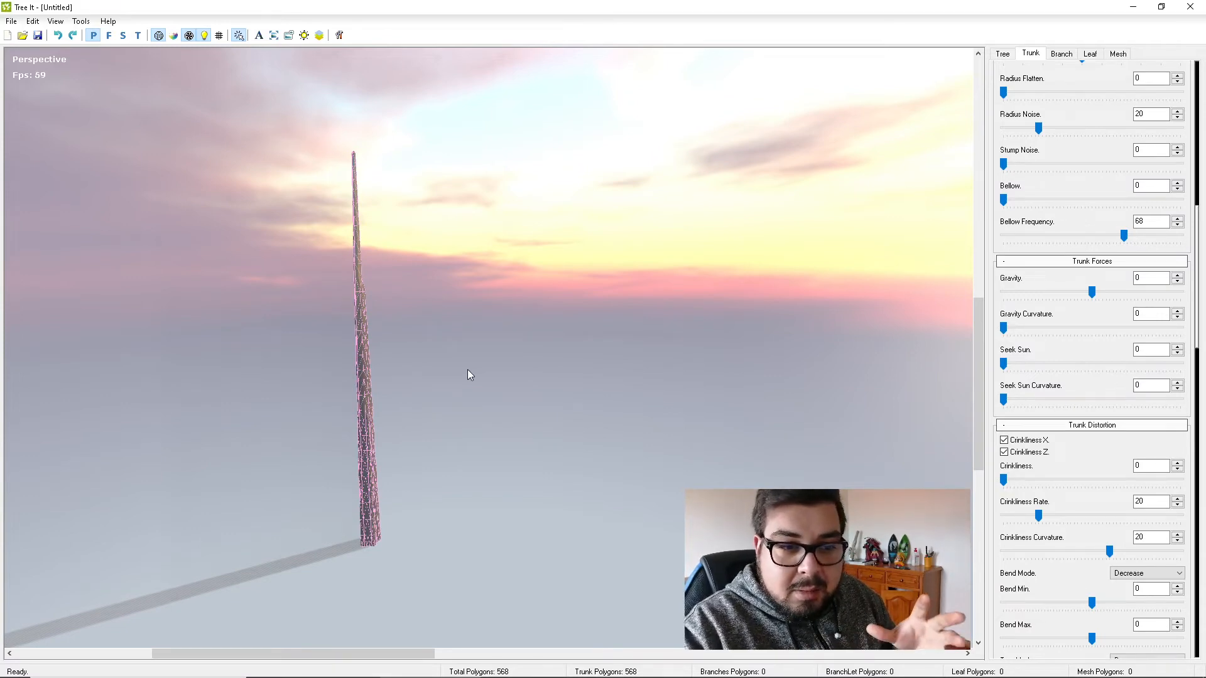
mouse_move(1003, 481)
mouse_down()
mouse_move(1190, 503)
mouse_move(989, 503)
mouse_up()
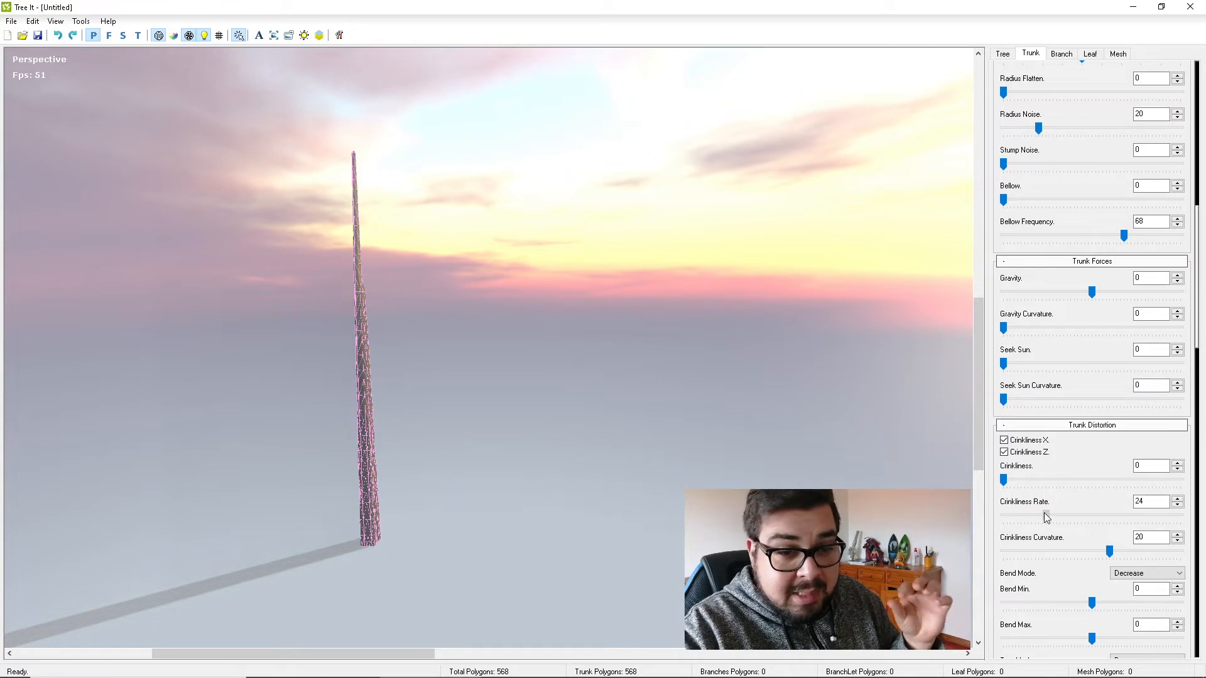
mouse_move(1046, 517)
mouse_down()
mouse_move(1041, 482)
mouse_move(1158, 486)
mouse_move(984, 488)
mouse_up()
Set the trunk's bend mode to Increase.
scroll(1076, 582, down, 2)
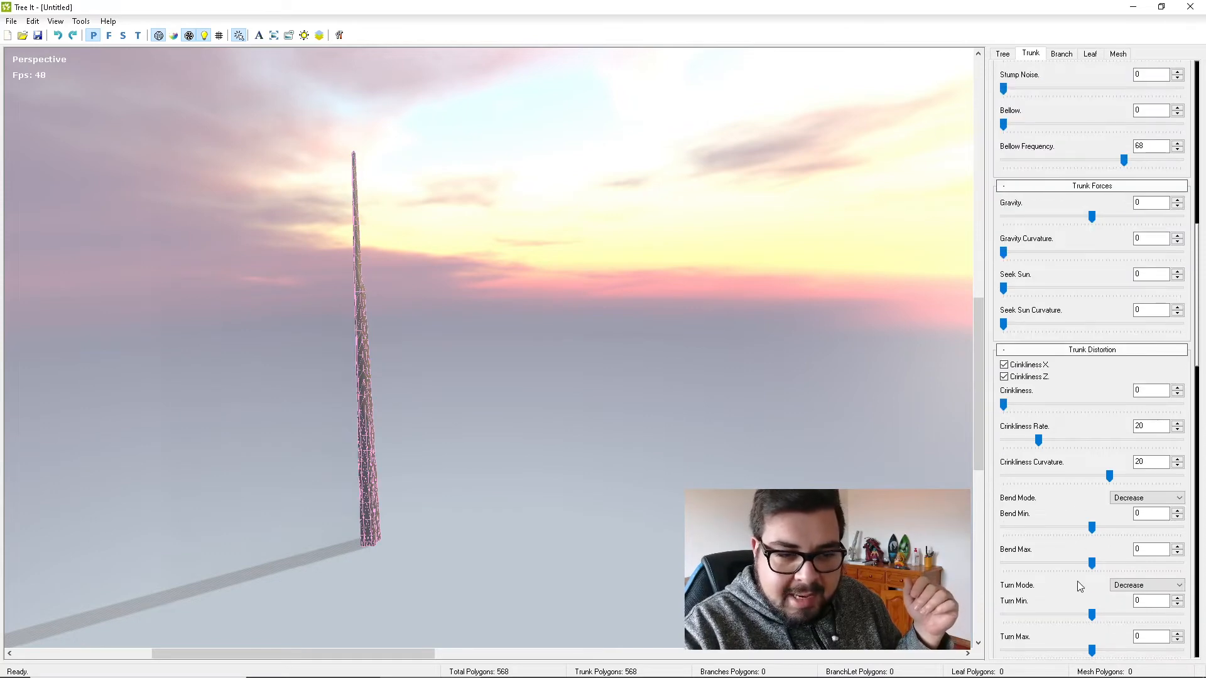
click(1150, 499)
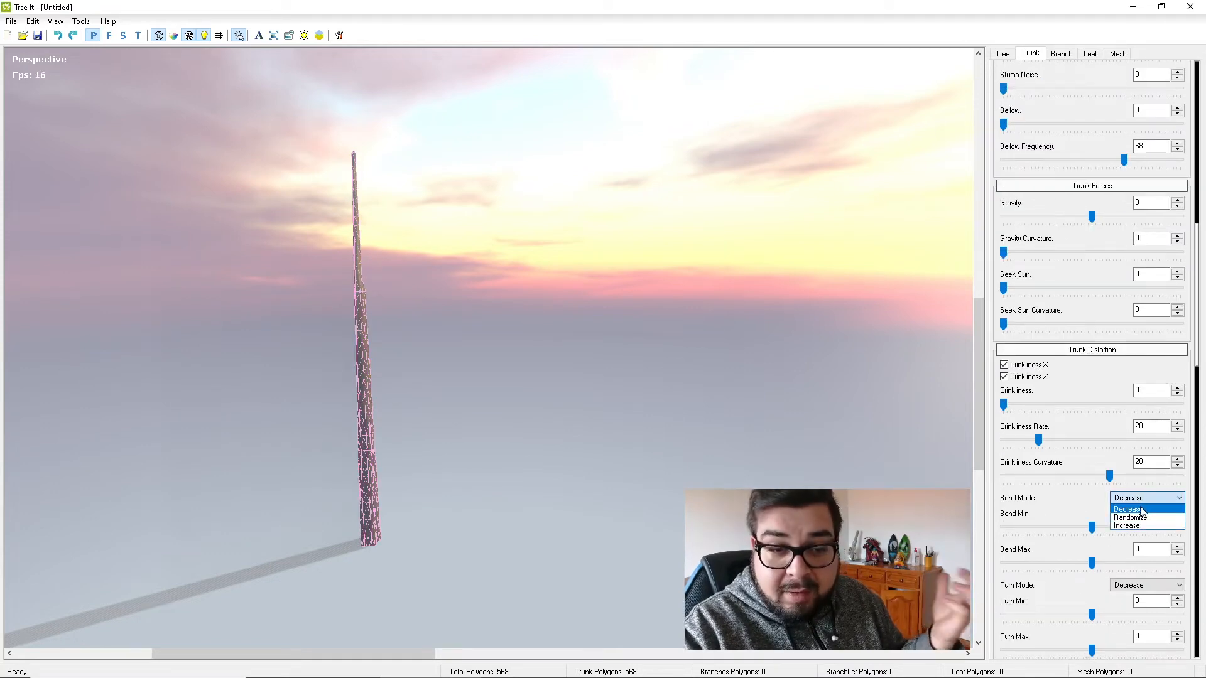
click(1141, 509)
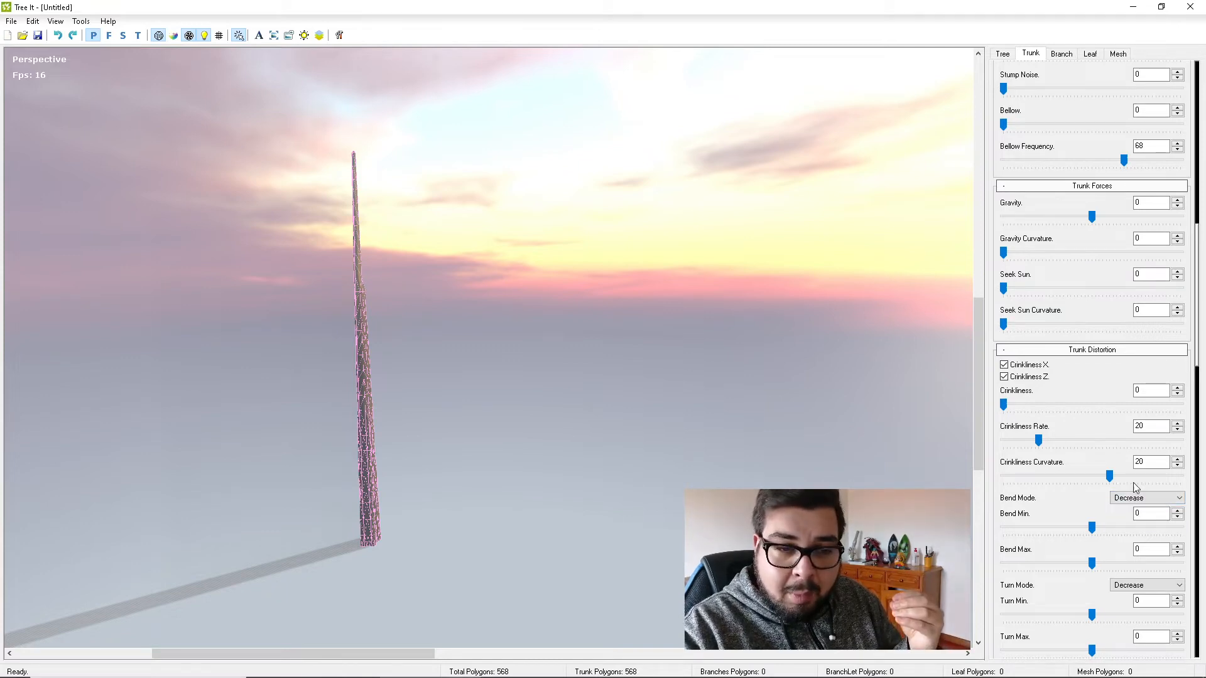
click(1141, 498)
click(1139, 525)
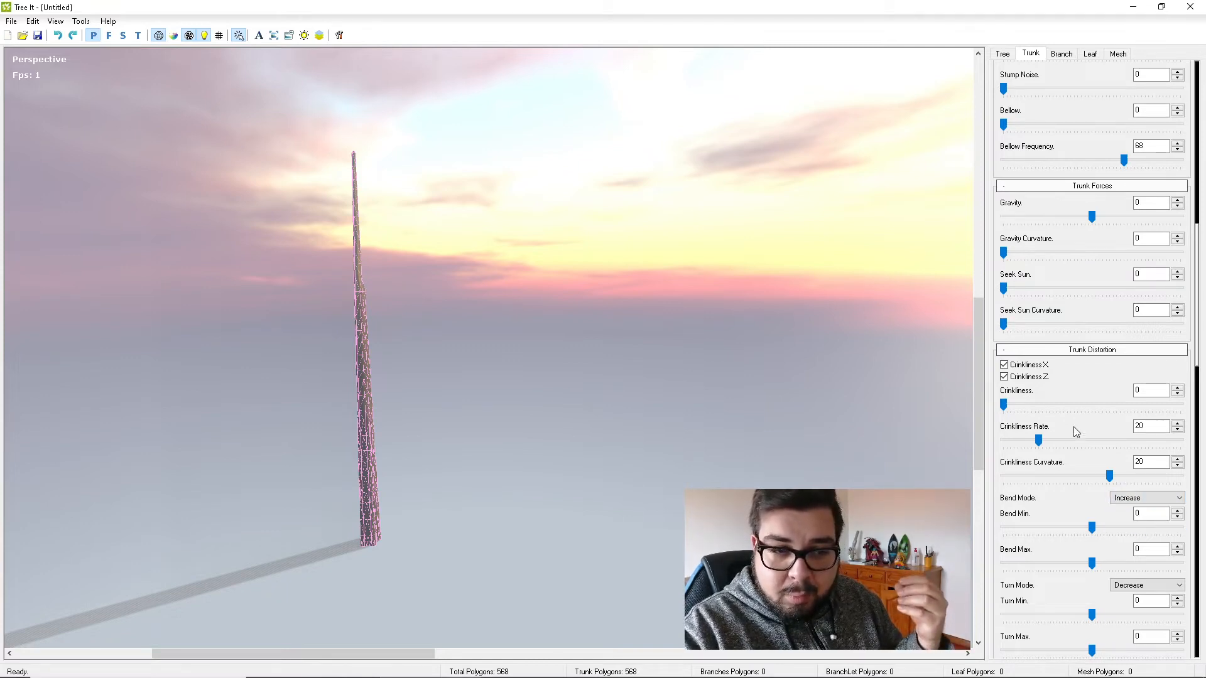
Set the trunk's crinkliness to 100, and try a bend max of 300 before resetting it to 0.
drag(1003, 405, 1181, 405)
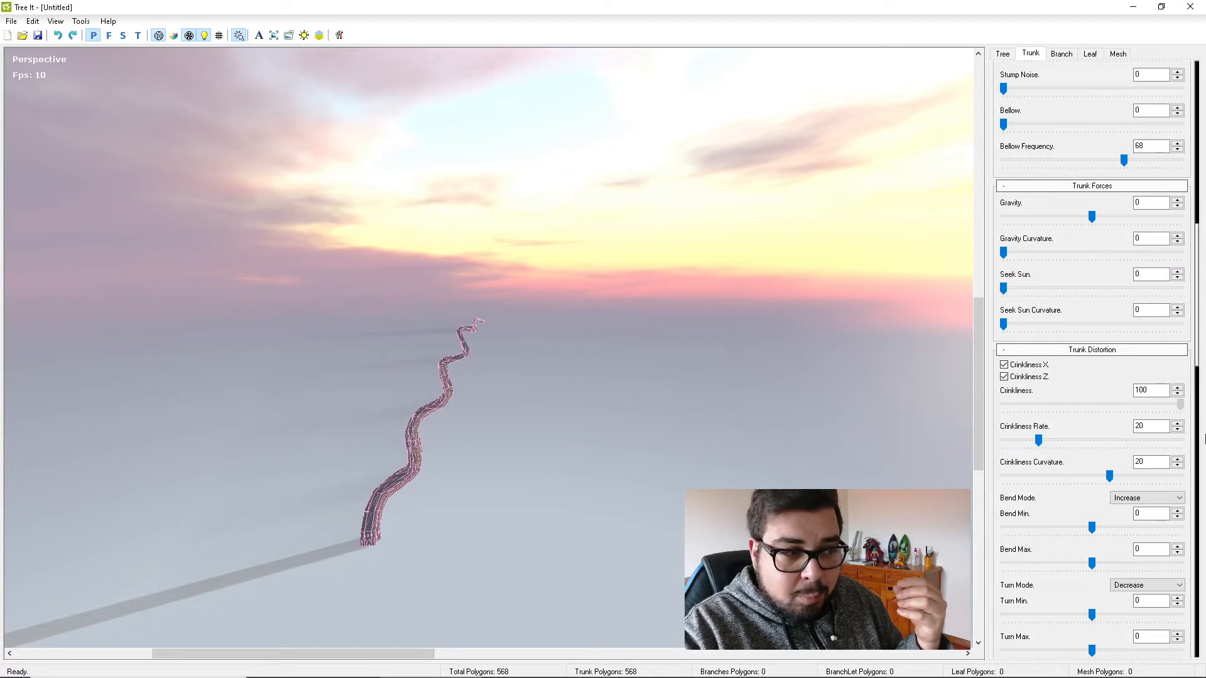
drag(1095, 529, 1093, 503)
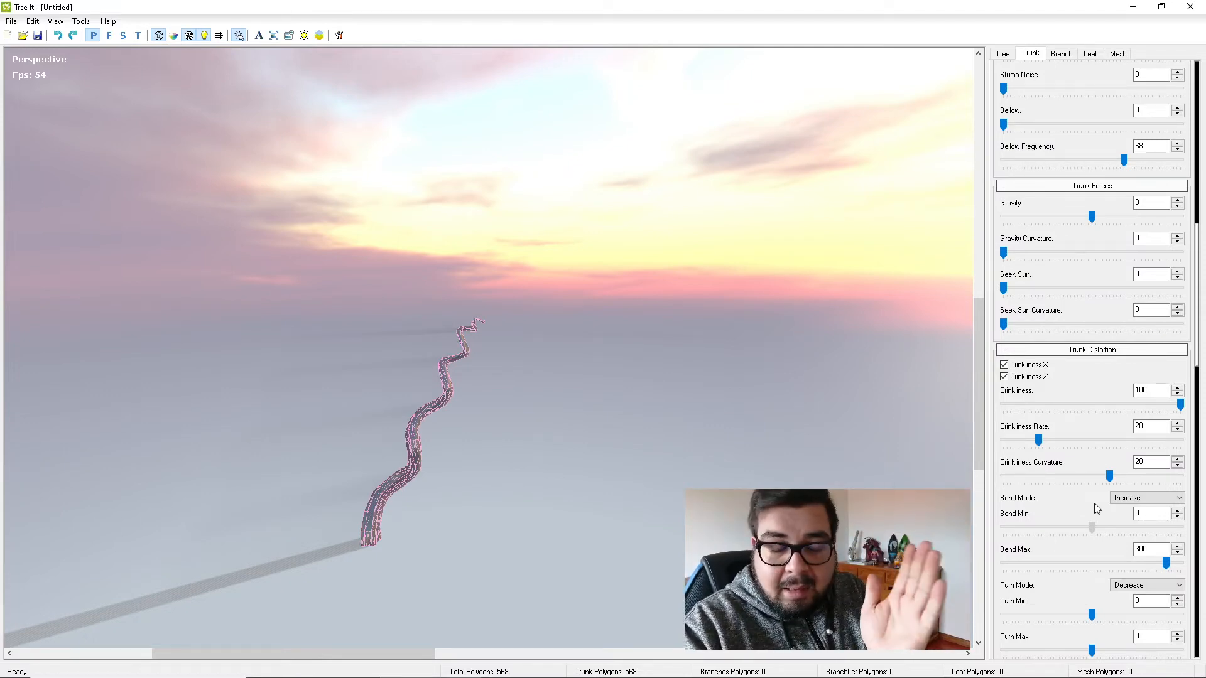
mouse_move(1094, 503)
mouse_down()
mouse_move(1084, 514)
mouse_move(1094, 510)
mouse_up()
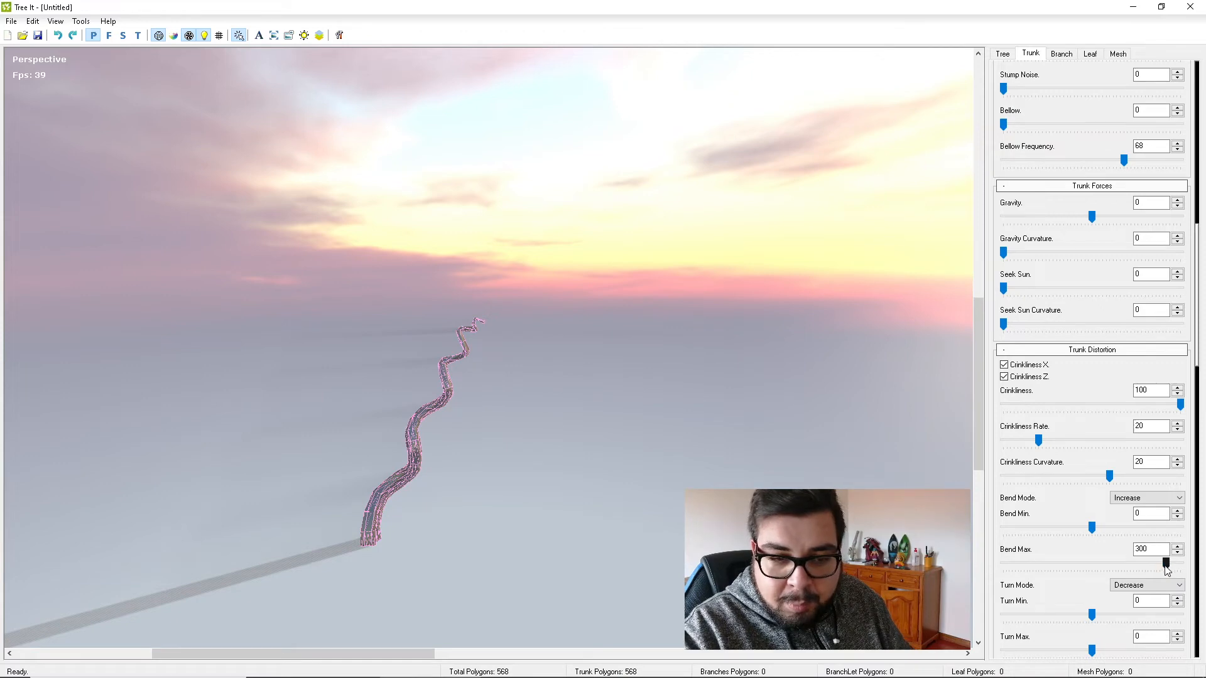
drag(1091, 561, 1092, 530)
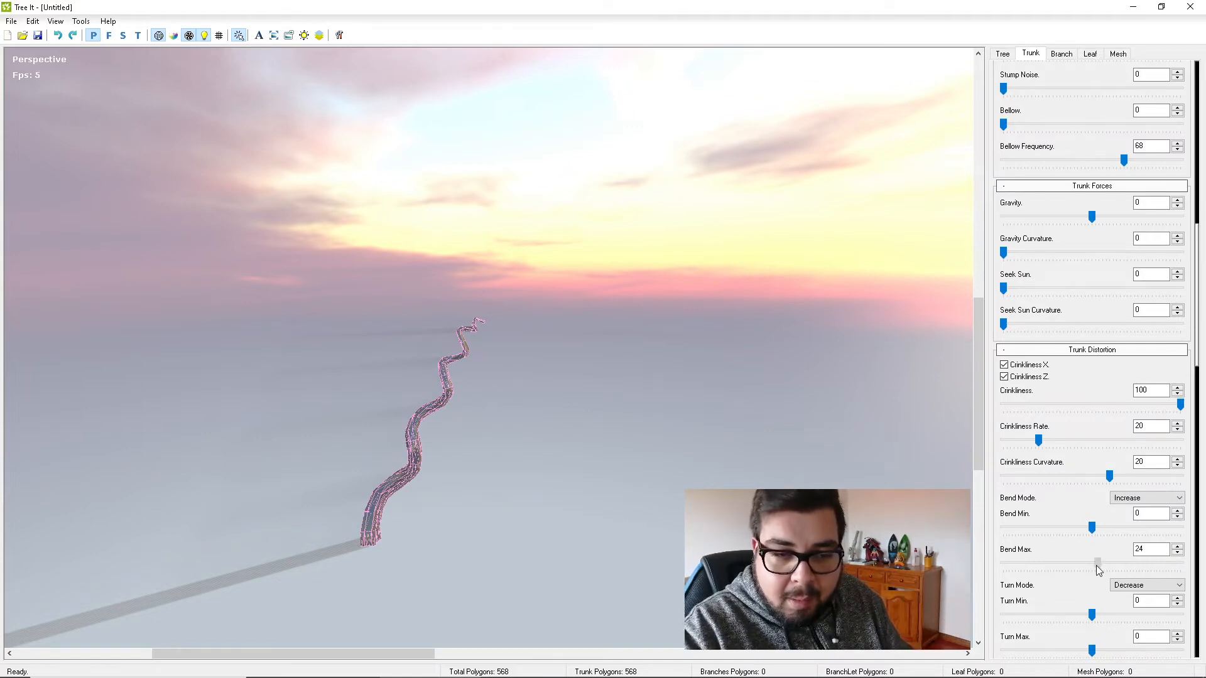
drag(1095, 565, 1090, 566)
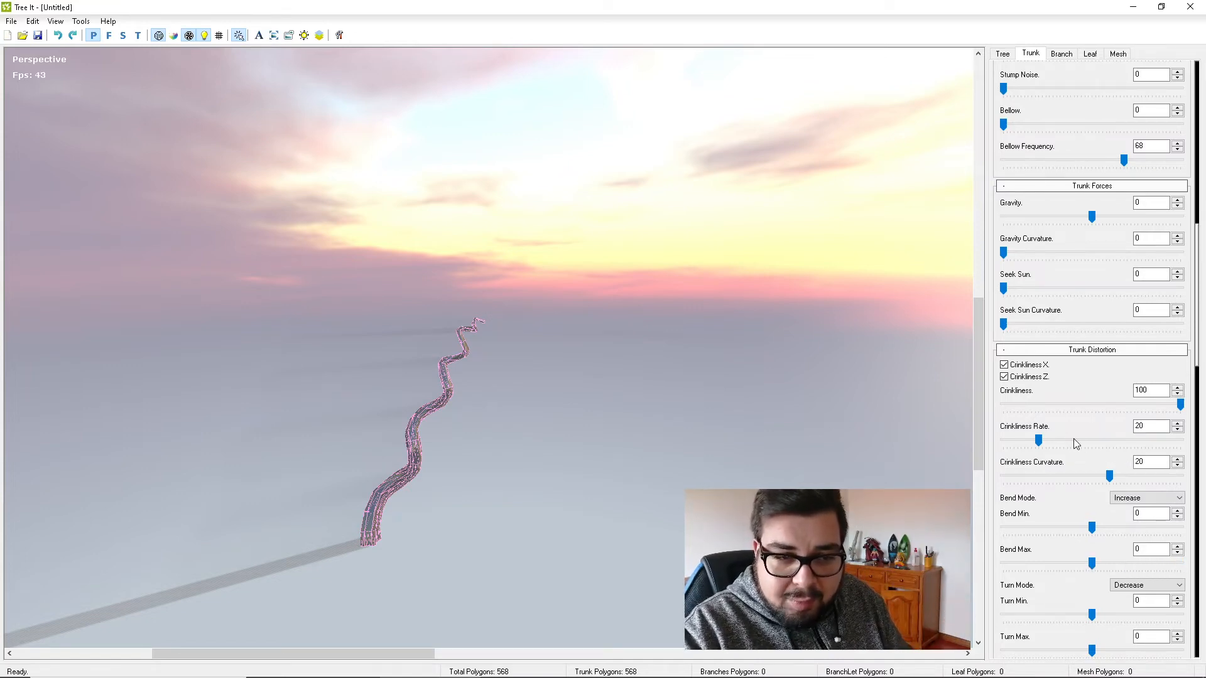
Set the trunk's crinkliness rate to 1 and reset its crinkliness to 0.
drag(1038, 440, 902, 440)
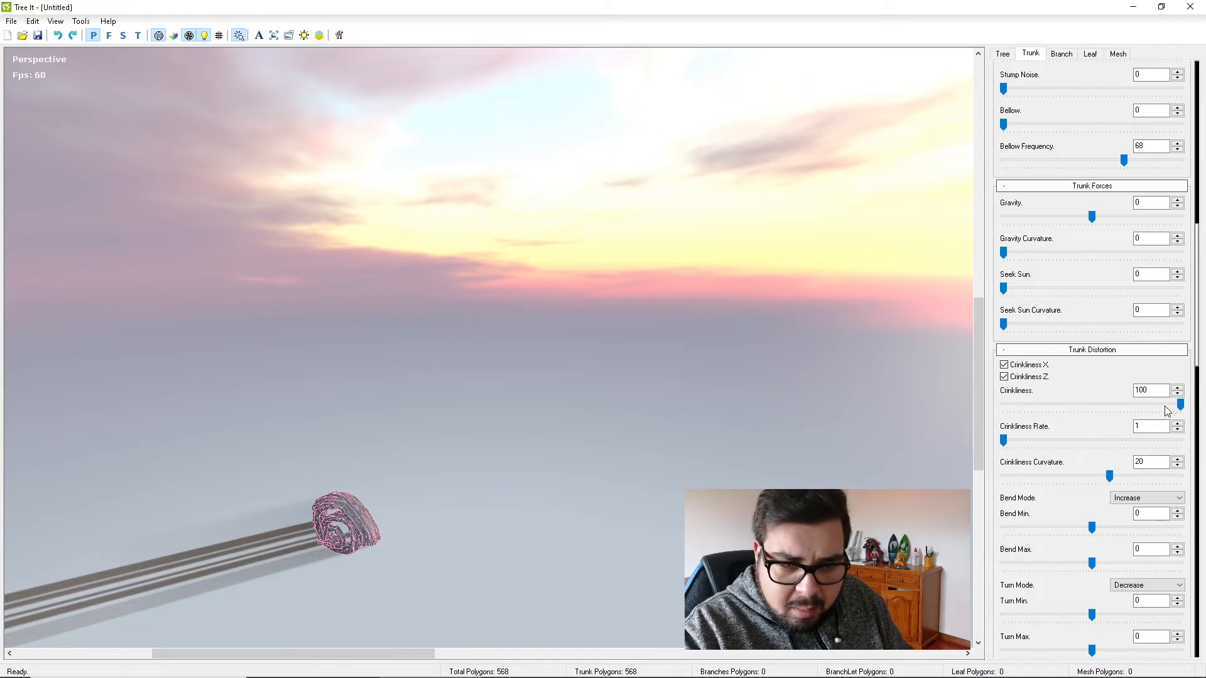
drag(1184, 405, 981, 413)
Try trunk turn min values of -84 and 120 with a turn max of 204, and reset both to 0.
scroll(1102, 553, down, 2)
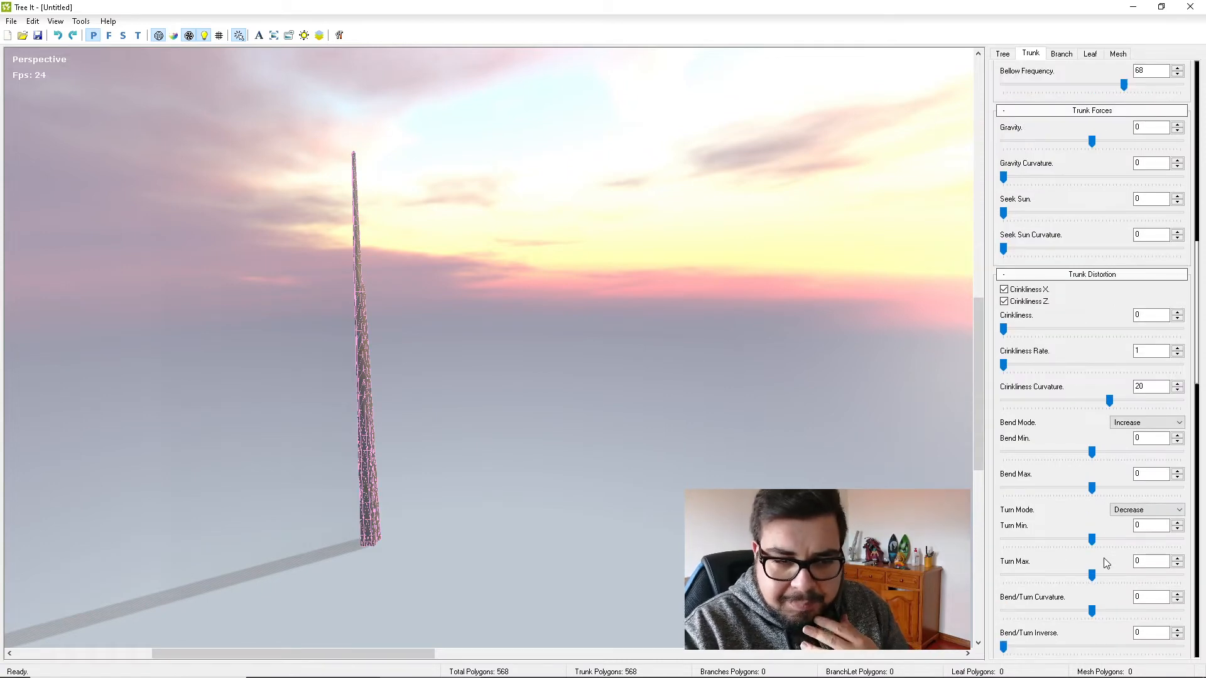
mouse_move(1093, 548)
mouse_down()
mouse_move(1105, 537)
mouse_move(1090, 532)
mouse_up()
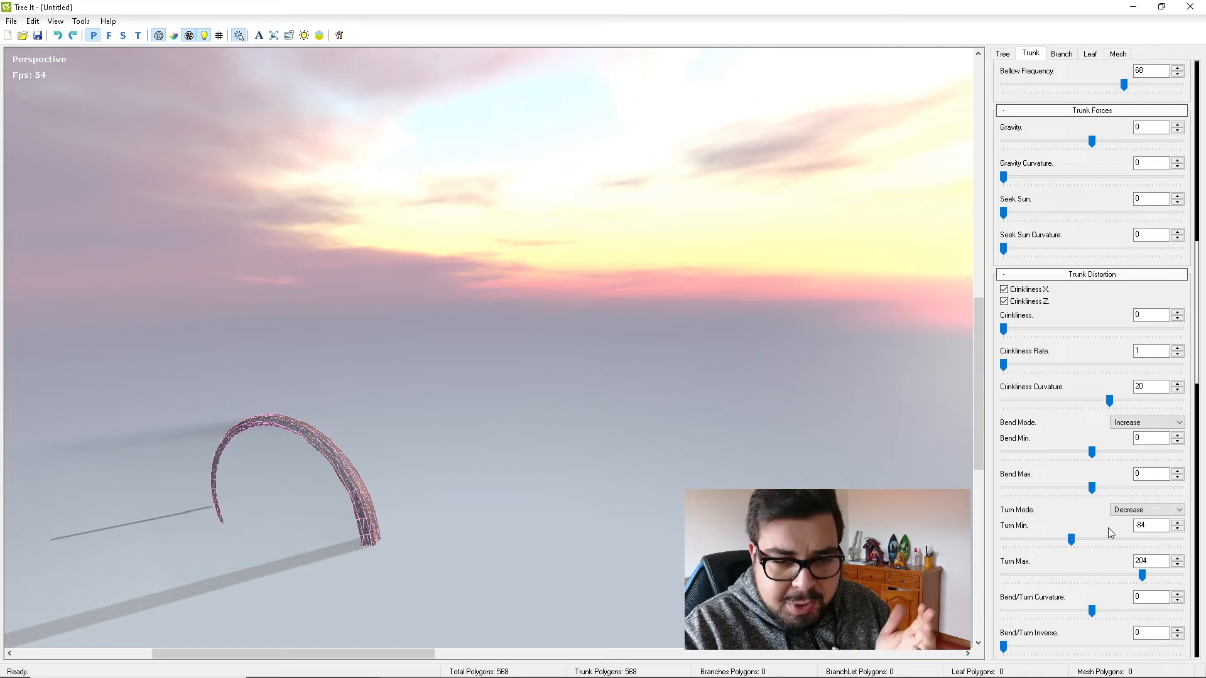
mouse_move(1070, 539)
mouse_down()
mouse_move(1003, 538)
mouse_move(1107, 545)
mouse_move(1077, 541)
mouse_up()
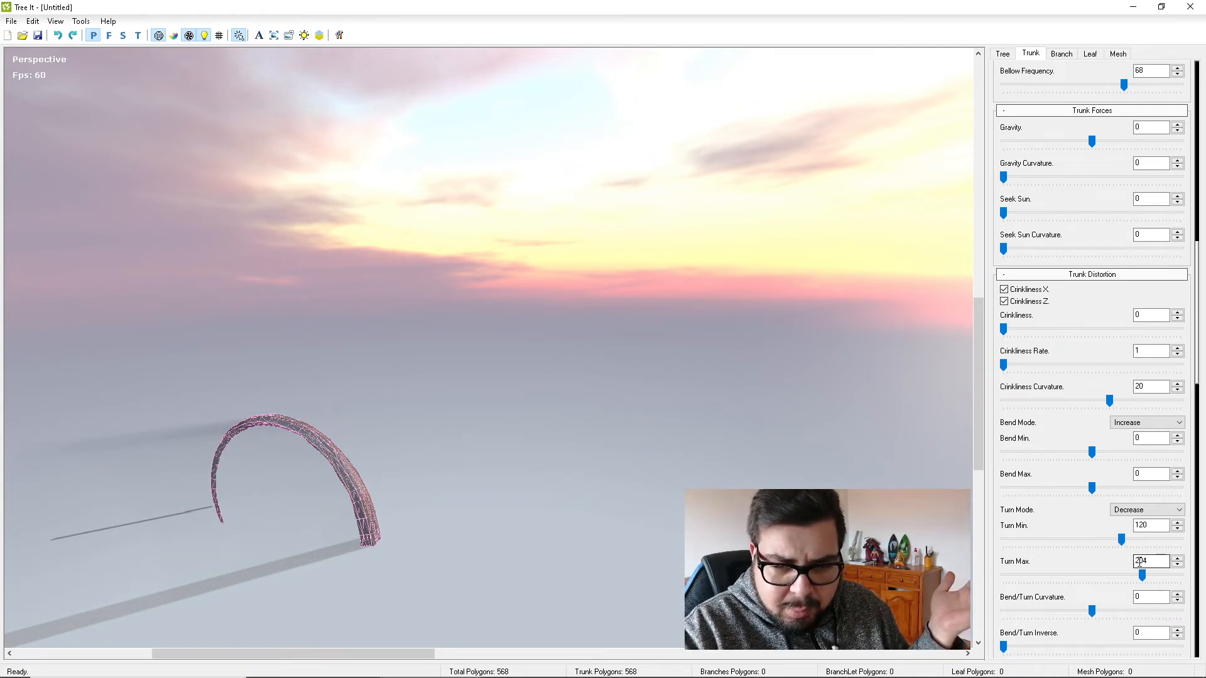
drag(1140, 577, 1090, 566)
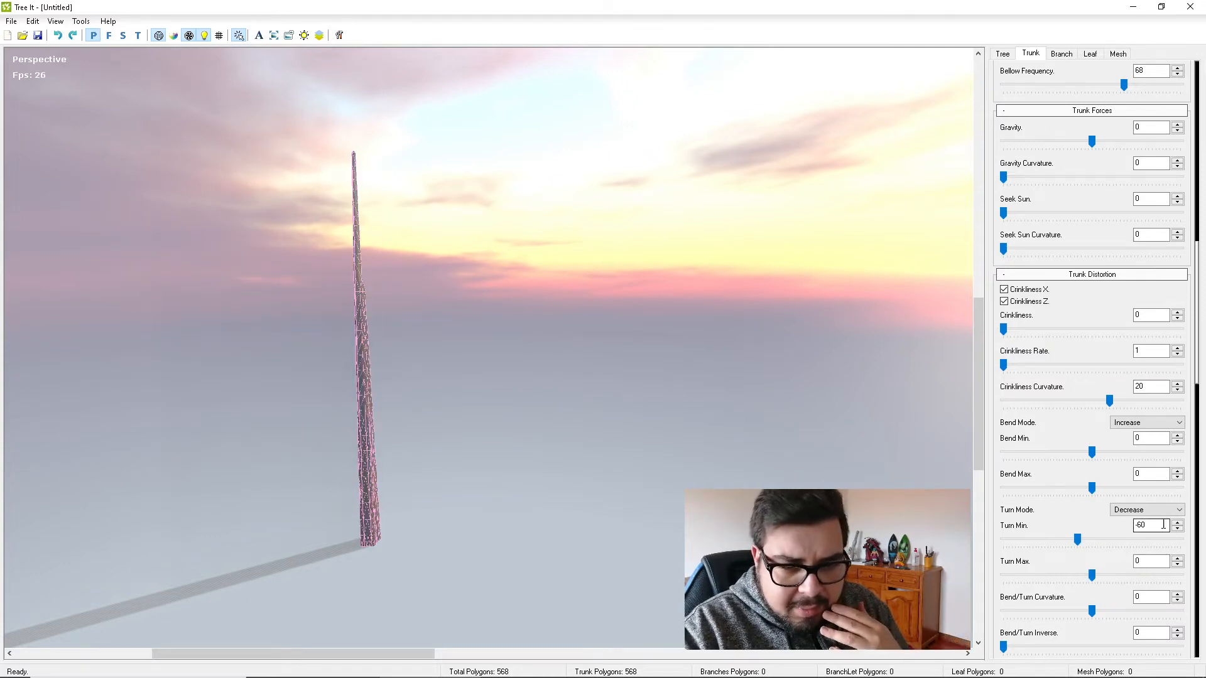
drag(1161, 525, 1119, 532)
text(0)
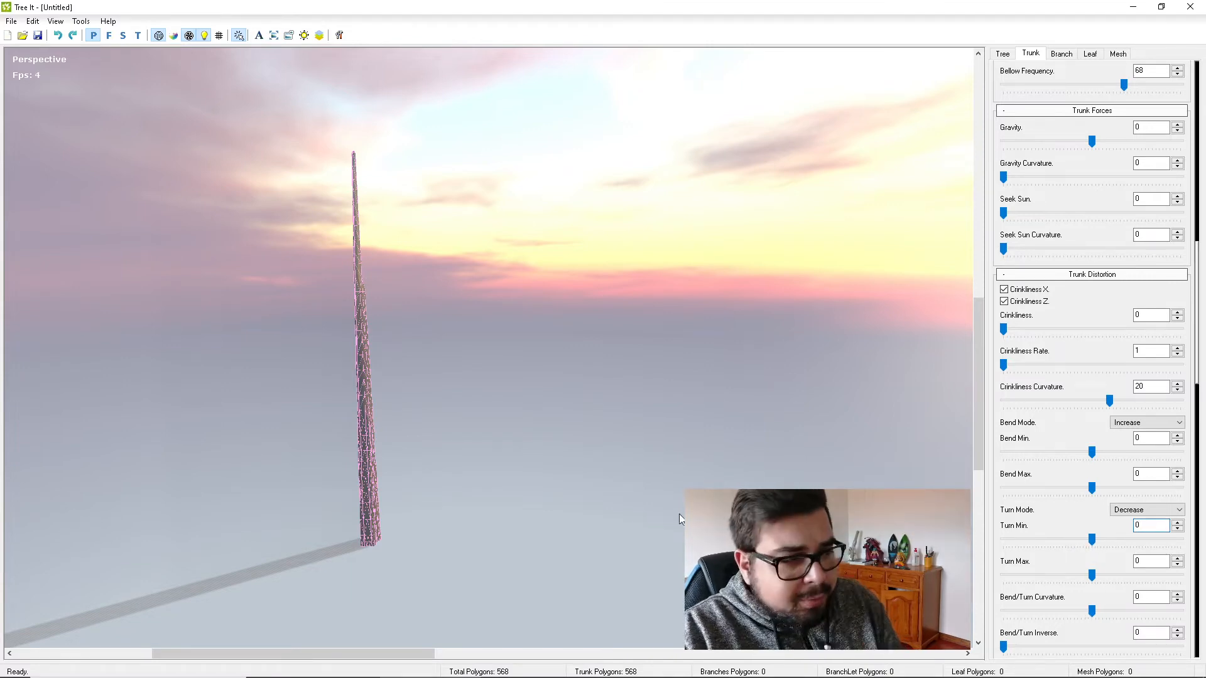
scroll(491, 479, down, 3)
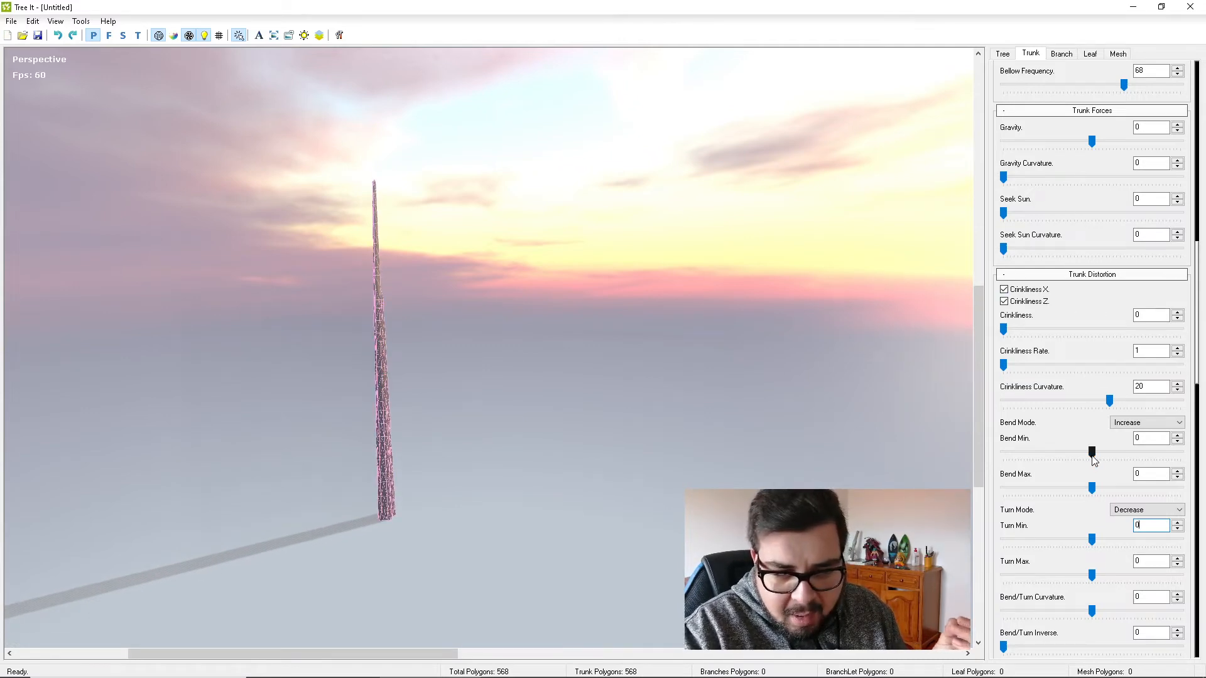
scroll(1091, 462, down, 3)
scroll(1093, 464, up, 1)
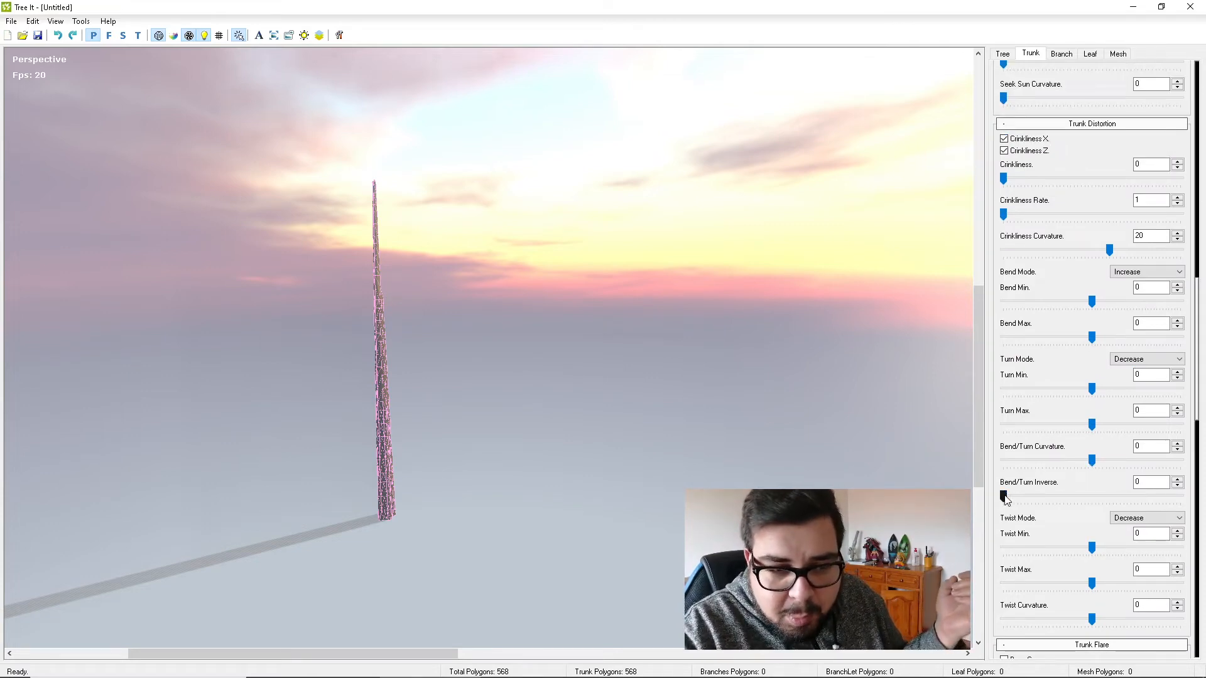
mouse_move(1093, 463)
mouse_down()
mouse_move(1170, 463)
mouse_move(1020, 468)
mouse_move(1111, 467)
mouse_move(1067, 463)
mouse_move(1094, 468)
mouse_up()
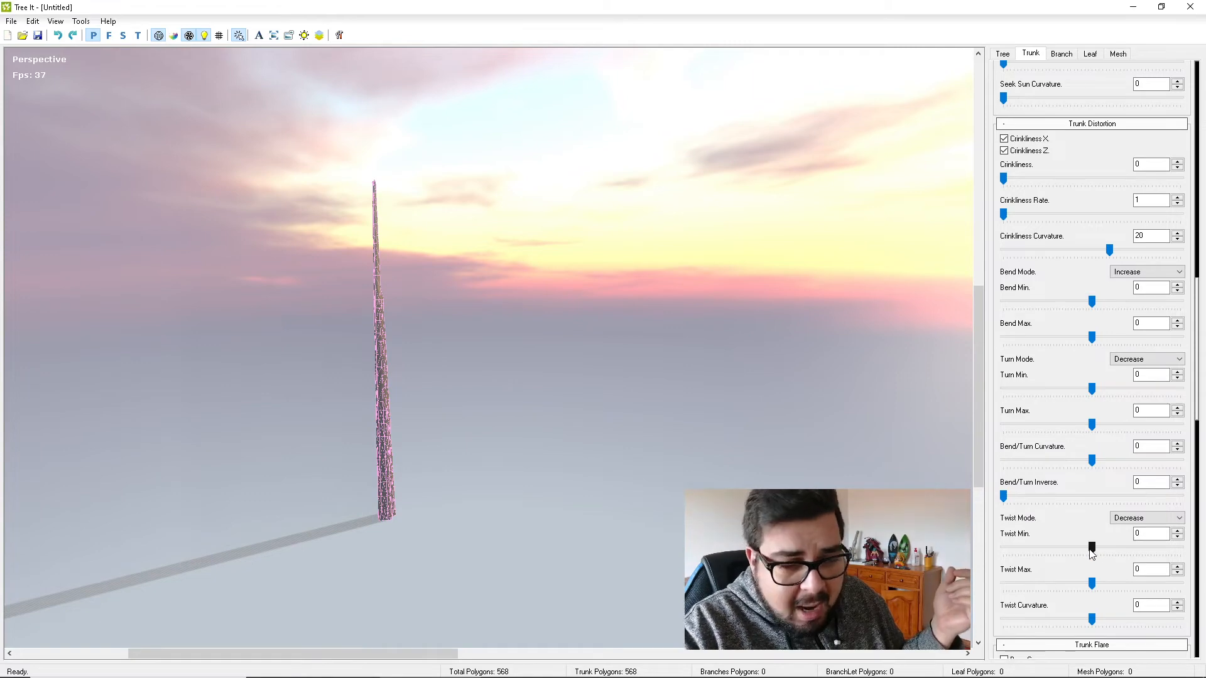
Try trunk twist min values of 144, -156 and -300 with a twist max of 360, and reset both to 0.
drag(1091, 547, 1125, 532)
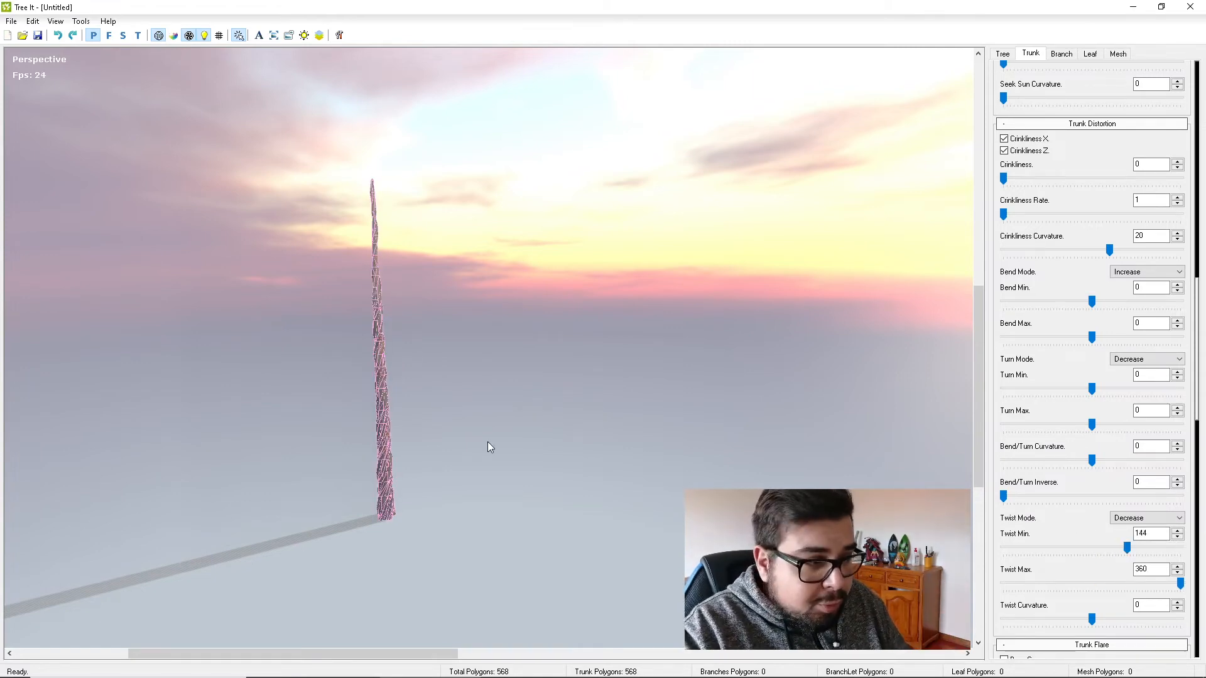
scroll(486, 442, up, 3)
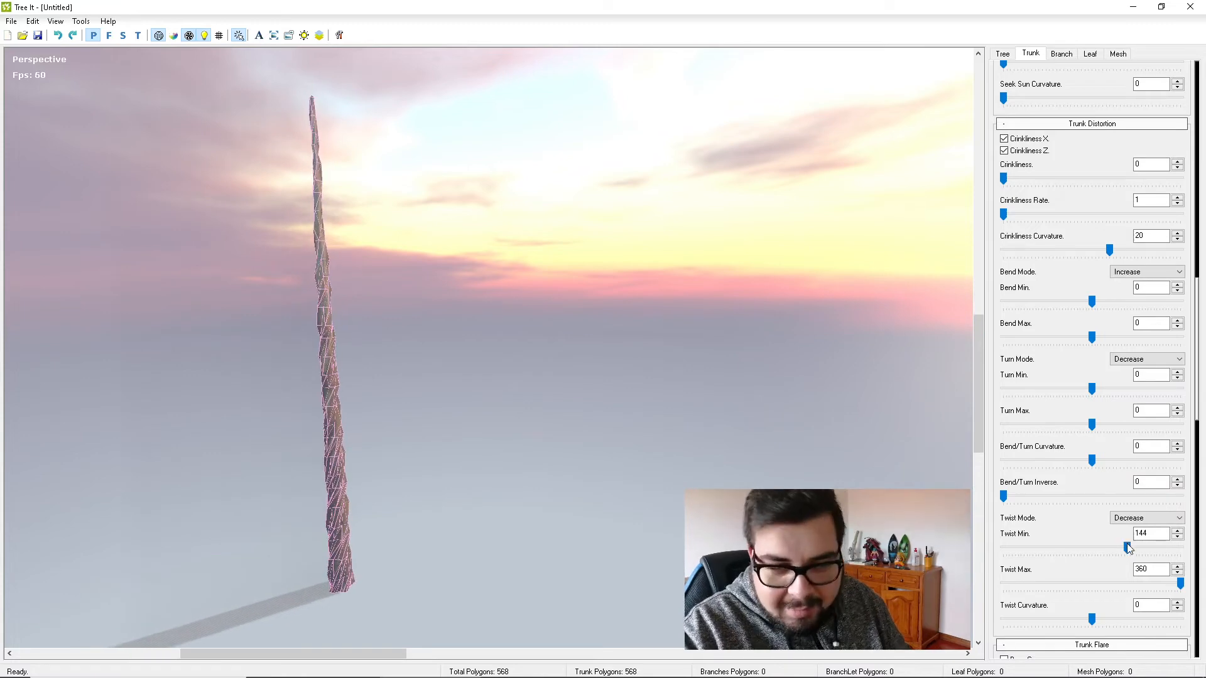
drag(1128, 548, 1055, 552)
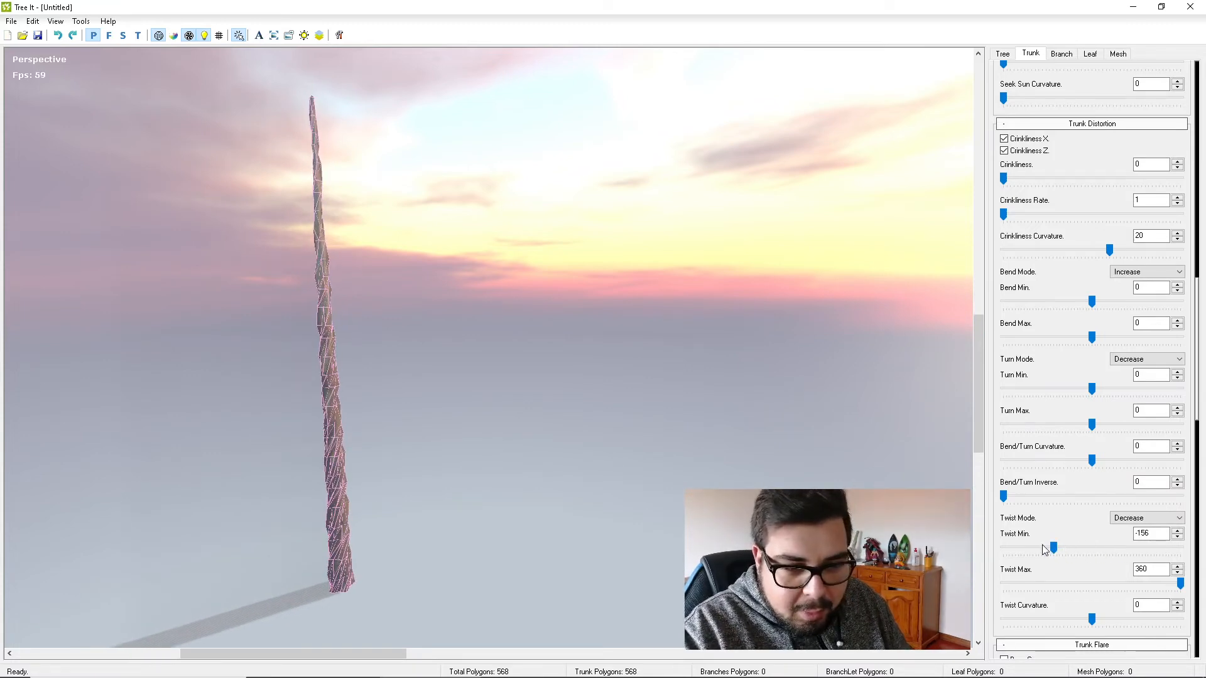
click(1143, 534)
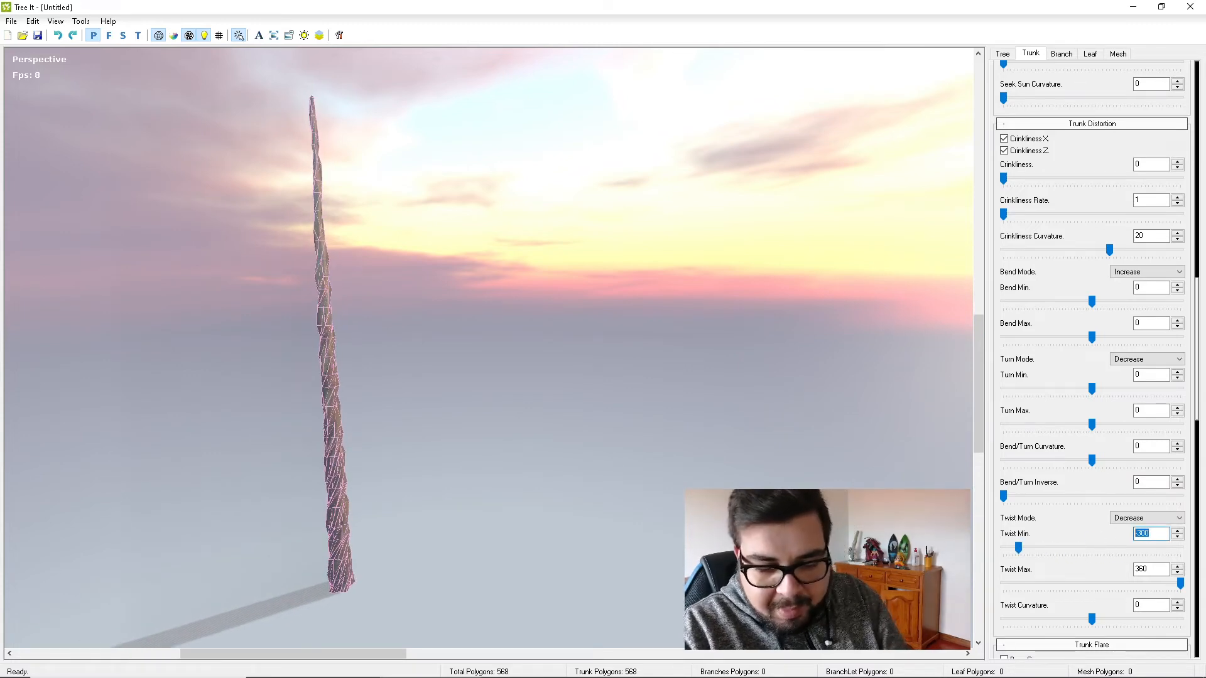
text(0)
key(Tab)
text(0)
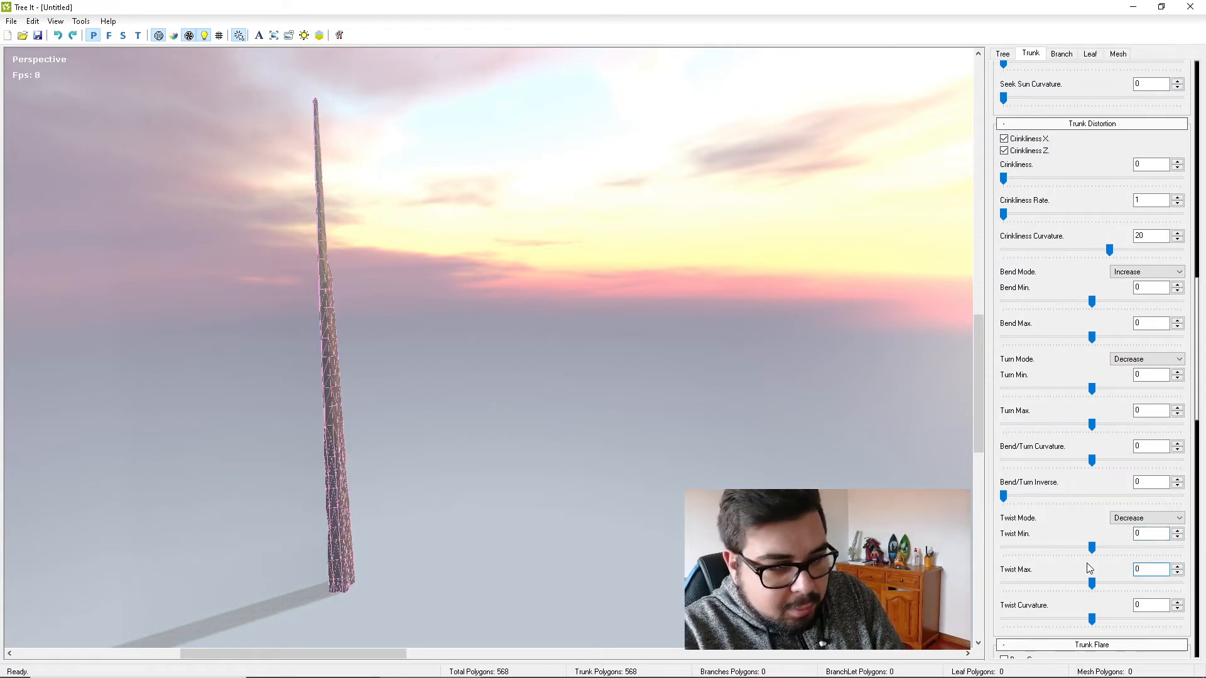
Set the trunk flare to 4 sides and a radius of 50.
scroll(1092, 566, down, 3)
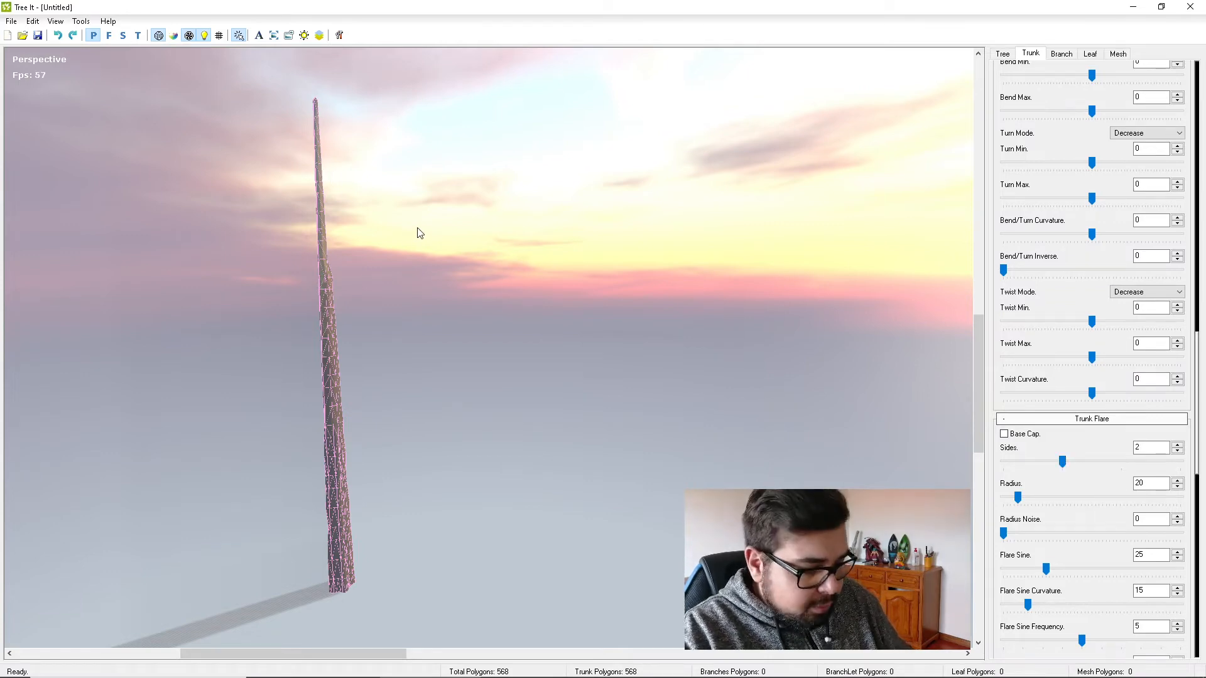
drag(423, 237, 486, 420)
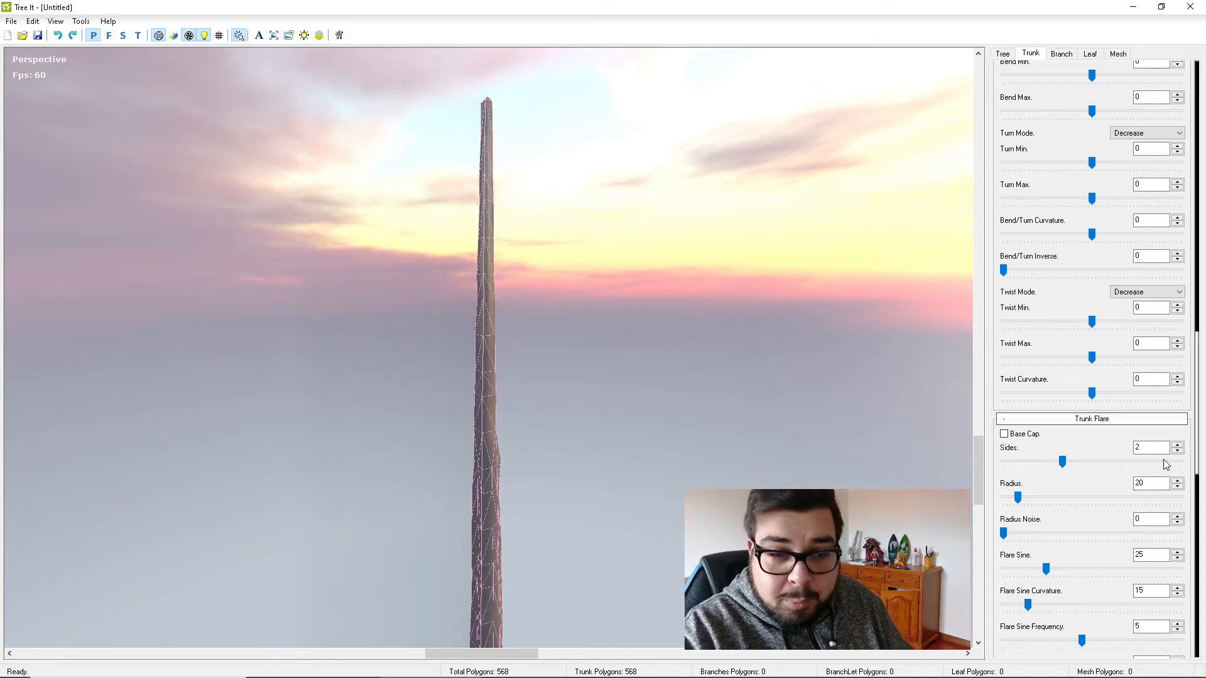
drag(1065, 463, 1192, 465)
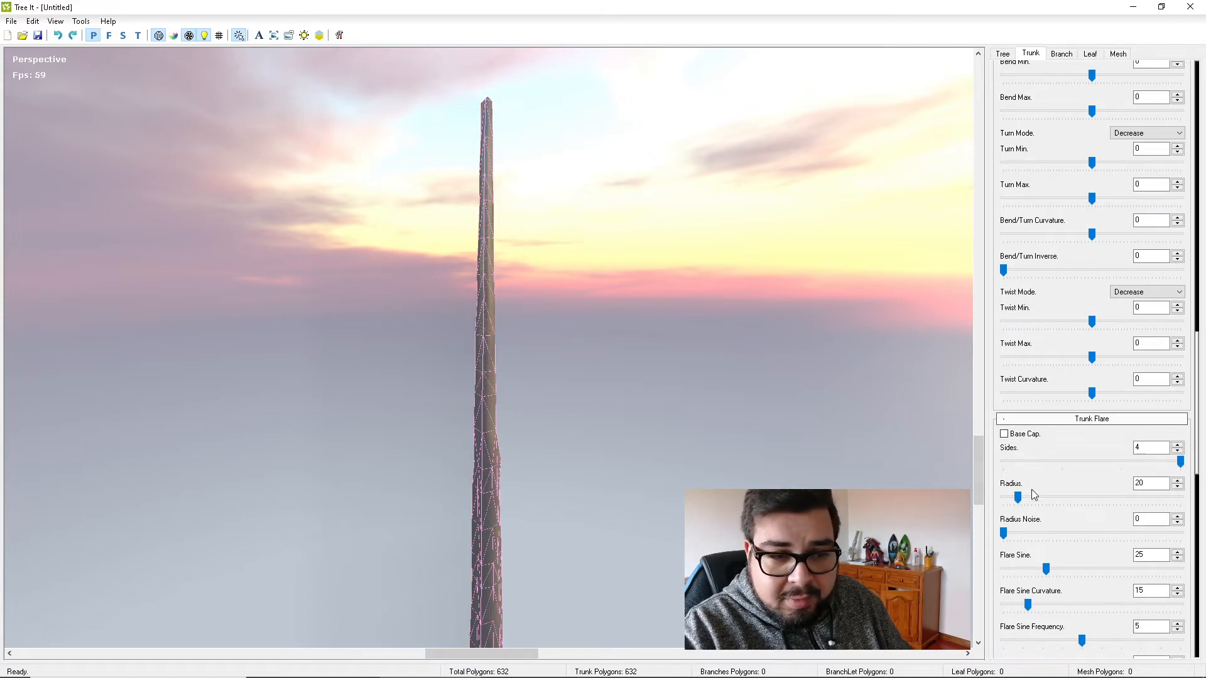
drag(1017, 496, 1197, 494)
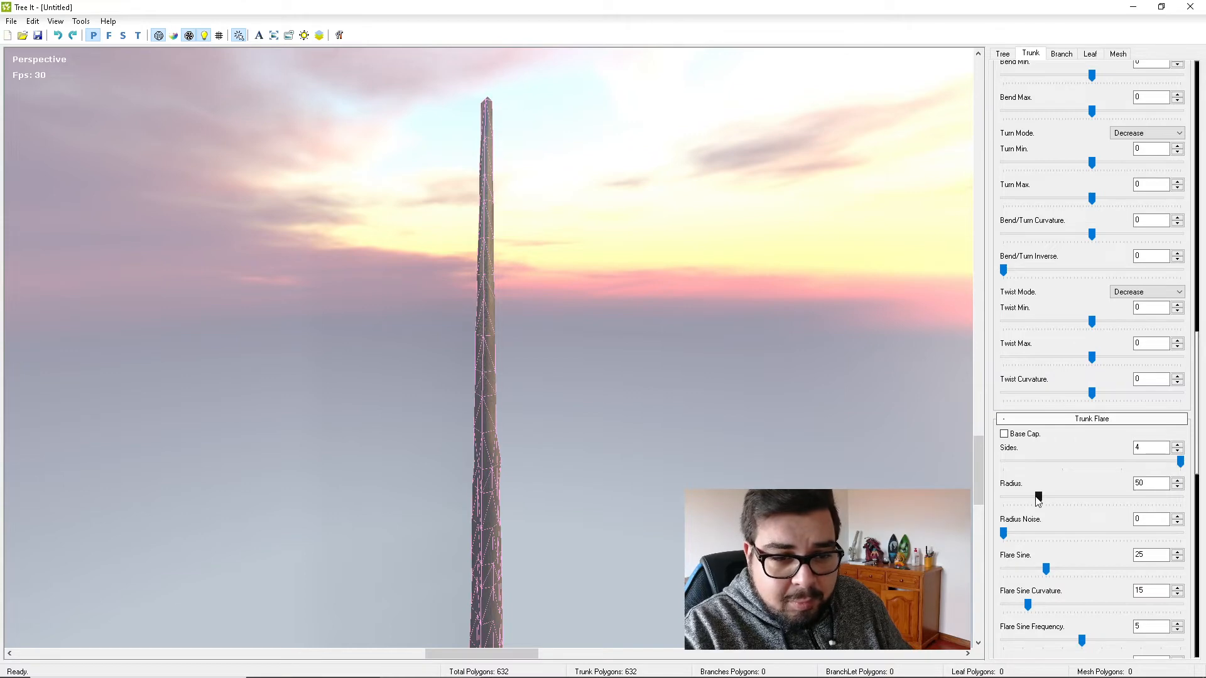
Enable the base cap on the trunk flare and examine the trunk's end.
click(1004, 434)
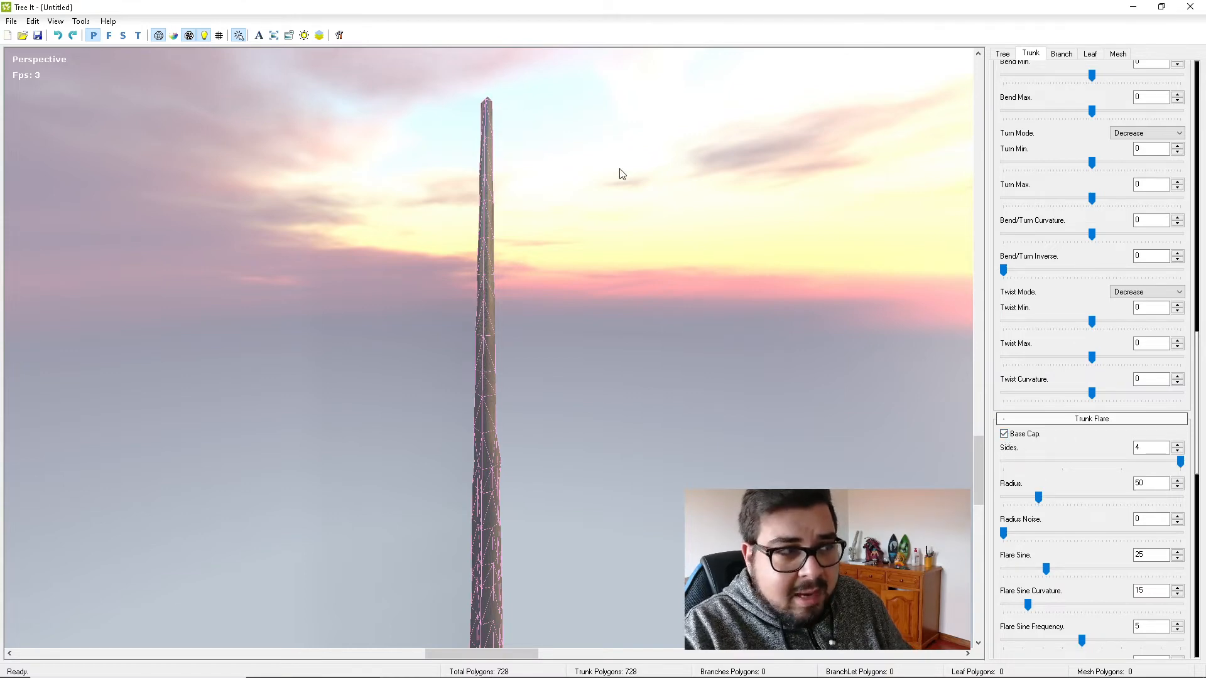
middle_drag(536, 119, 665, 515)
middle_drag(650, 420, 595, 369)
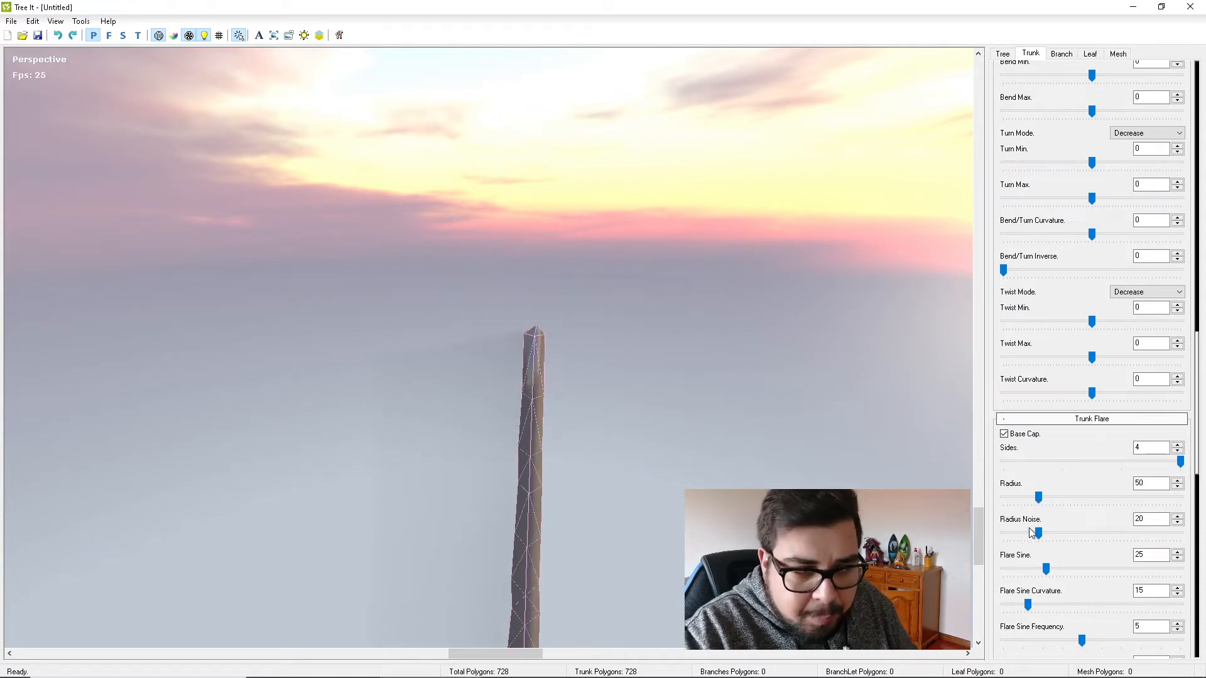
Disable the base cap on the trunk flare and set the flare sides to 1.
click(1083, 530)
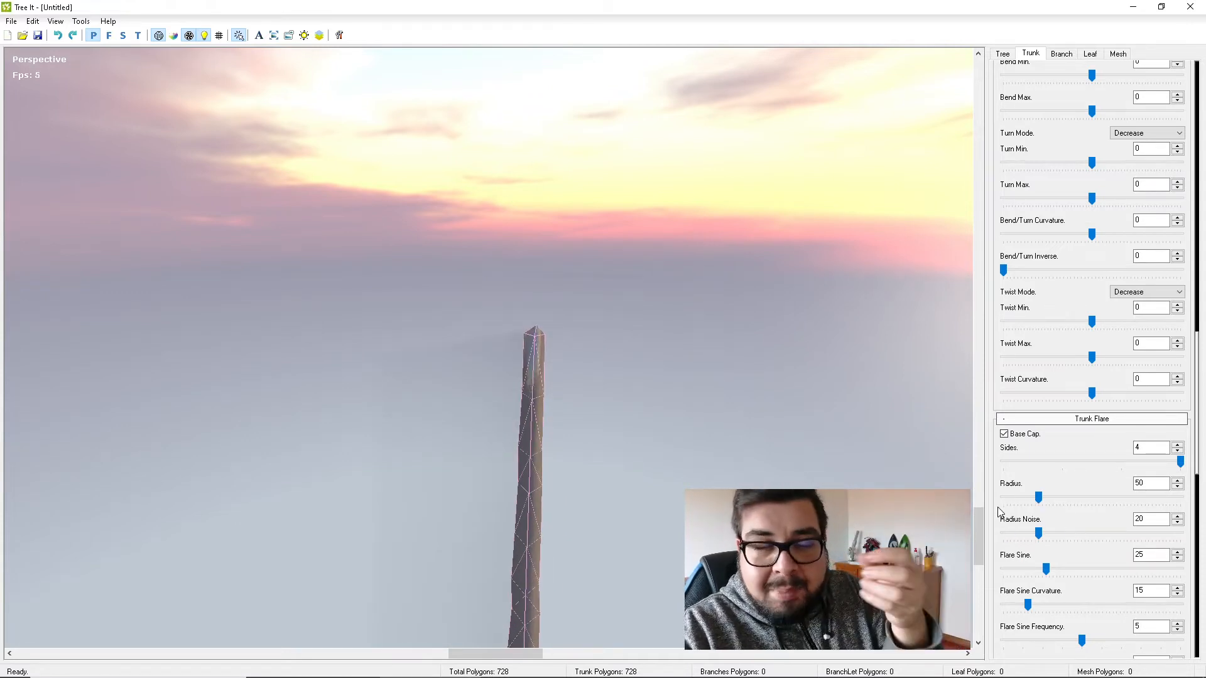
click(1003, 433)
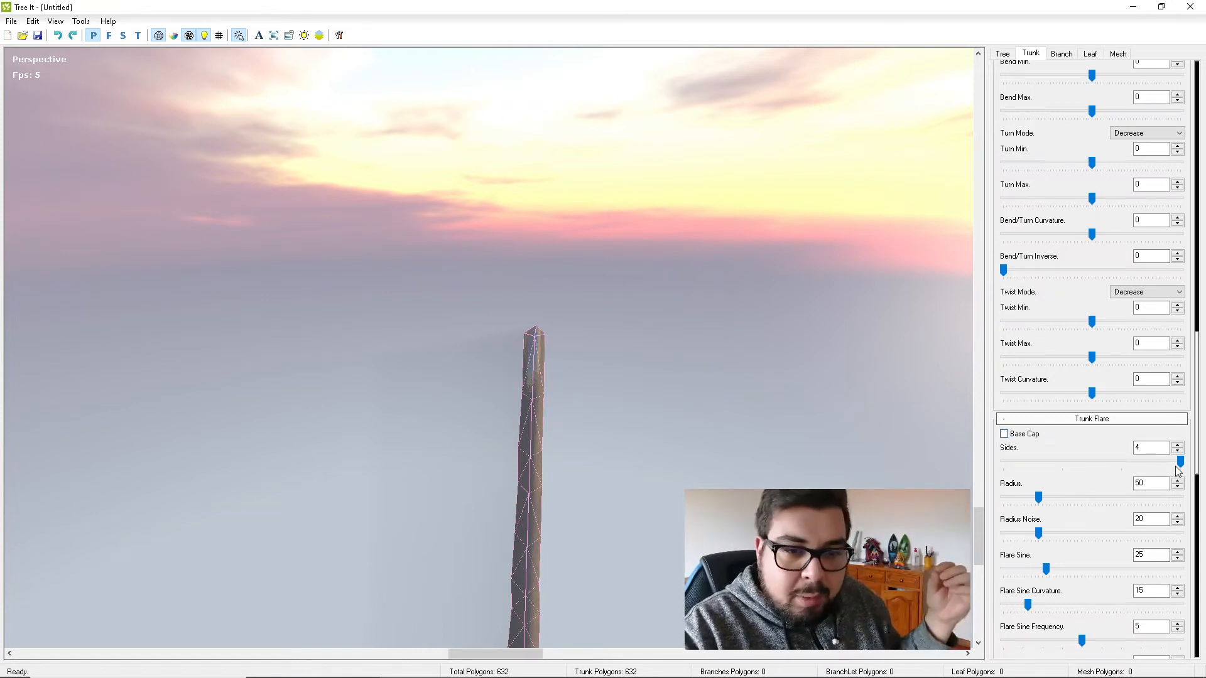
drag(1180, 463, 1009, 462)
scroll(1096, 472, down, 3)
scroll(1096, 472, down, 1)
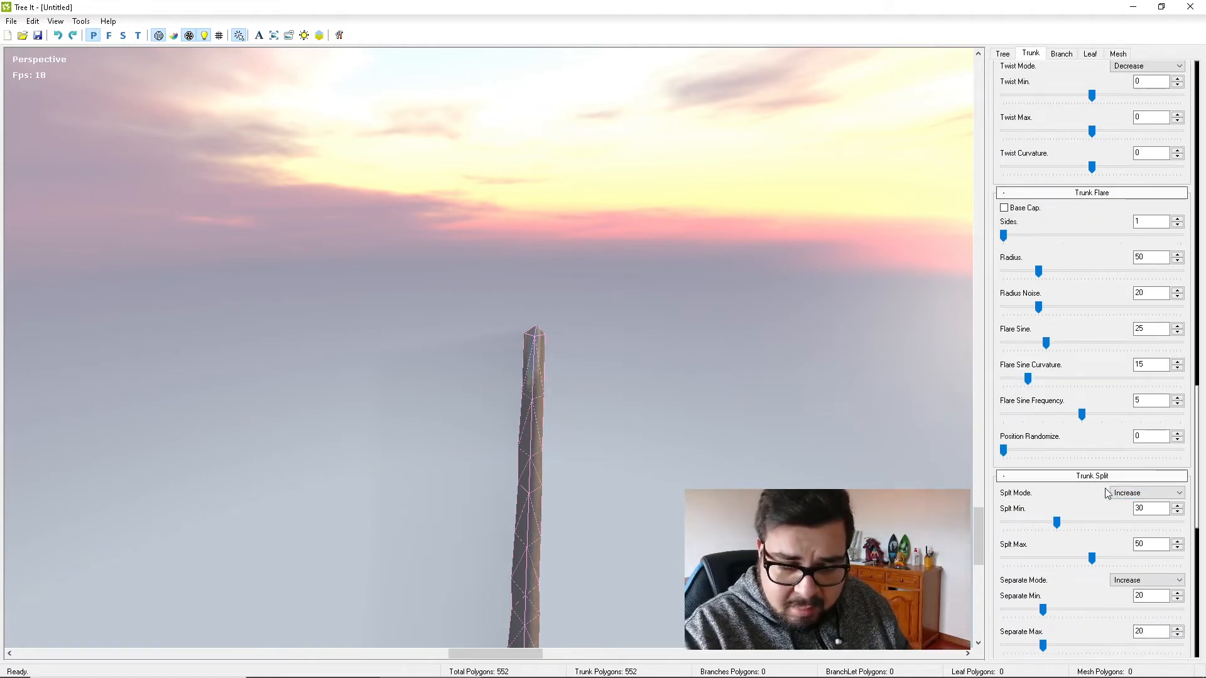
Try a trunk sine value of 20 on the Z axis and reset it to 0.
scroll(774, 466, down, 3)
middle_drag(774, 465, 722, 202)
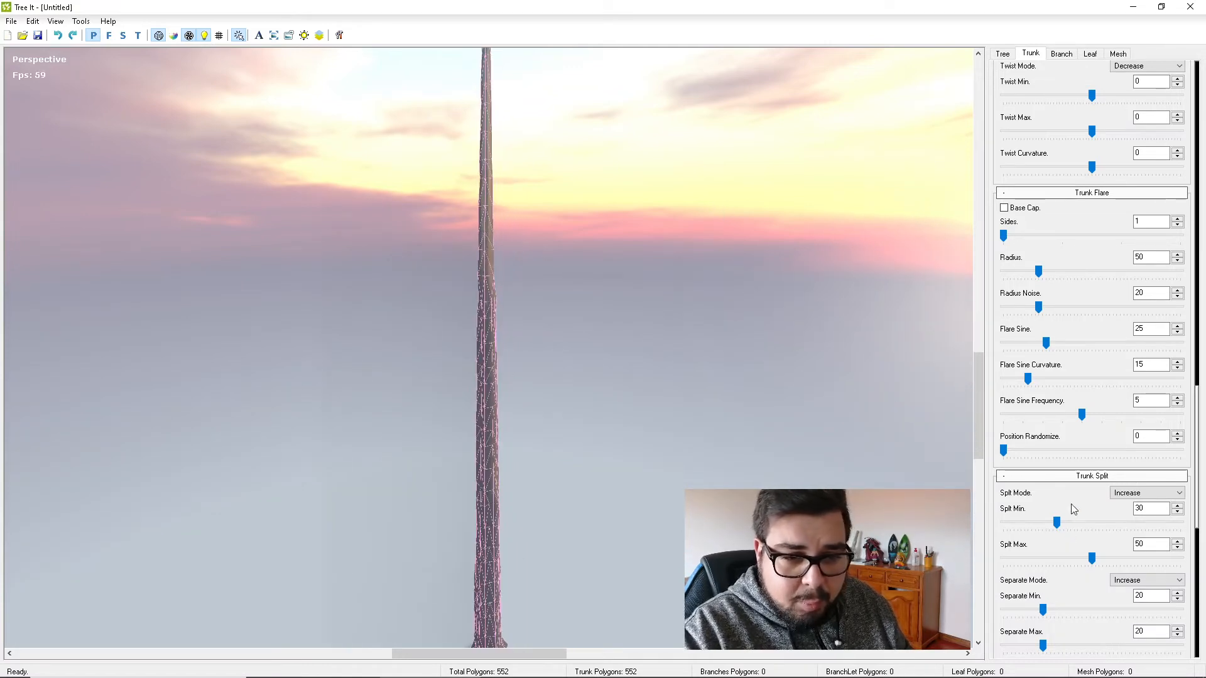
drag(978, 405, 978, 347)
scroll(1062, 573, down, 8)
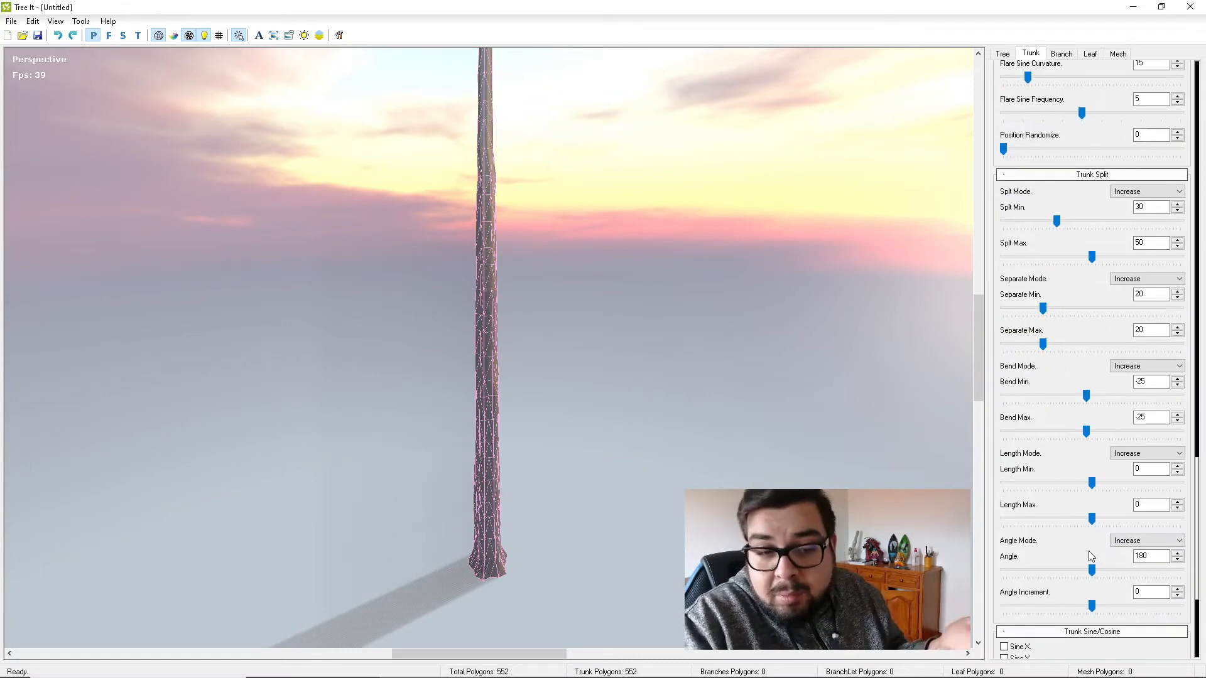
scroll(1111, 502, down, 4)
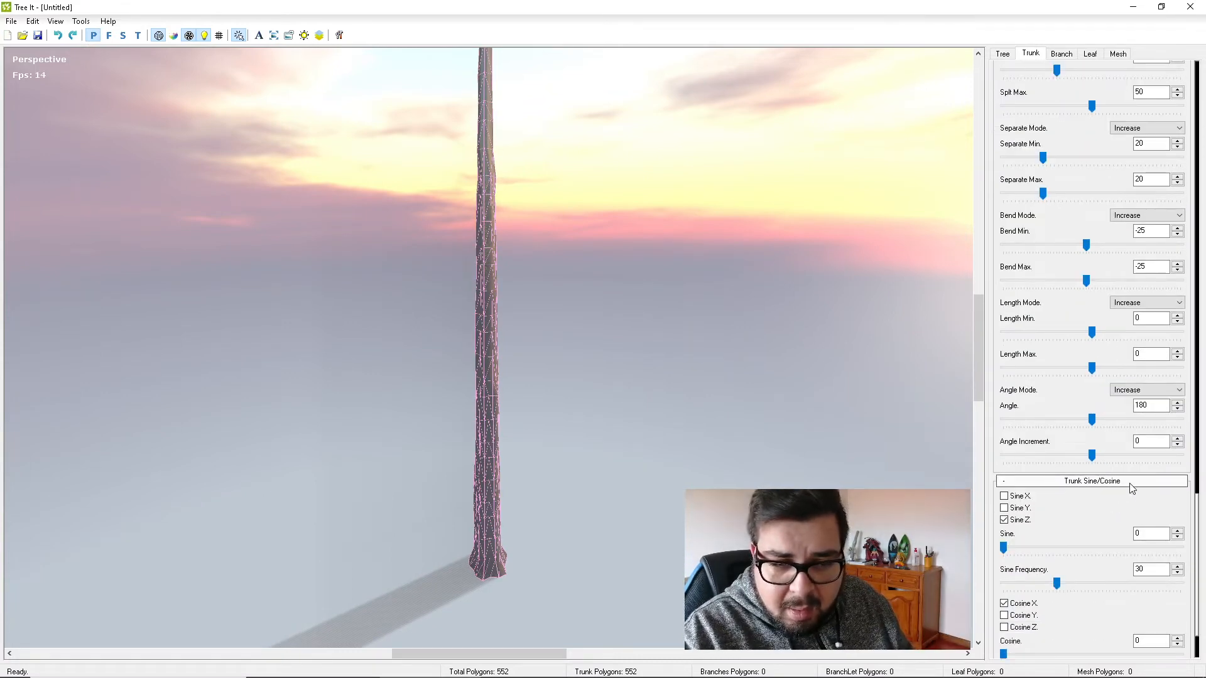
click(1028, 546)
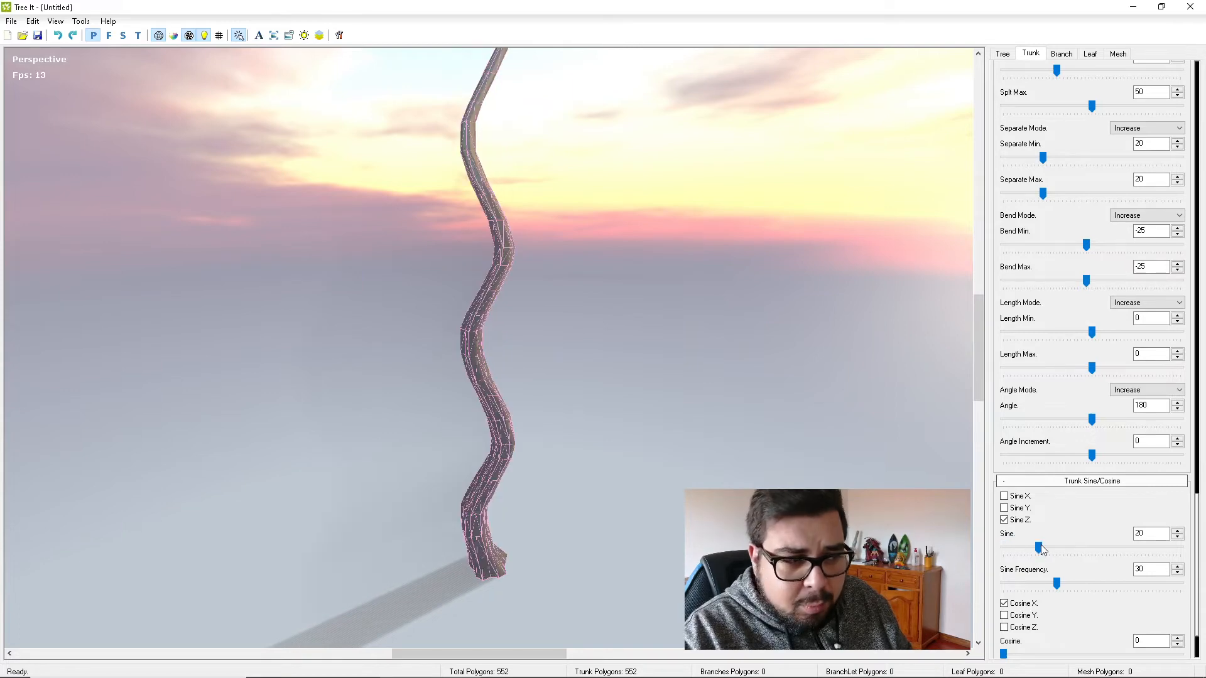
drag(1038, 549, 988, 553)
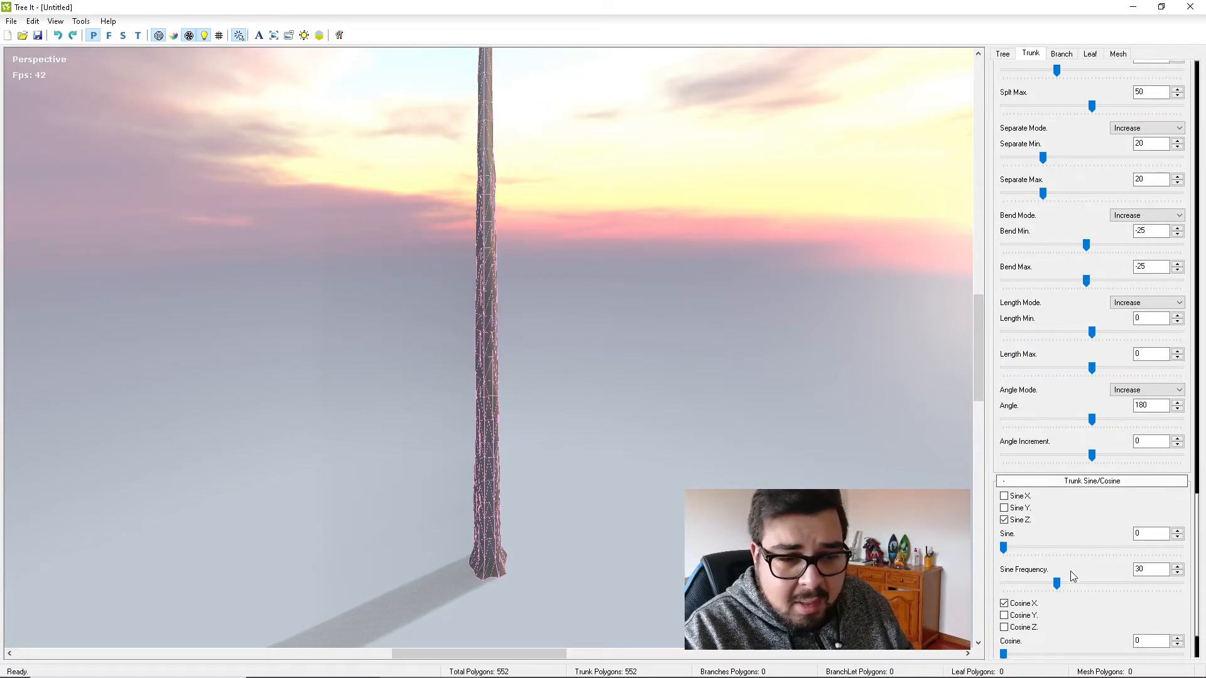
Set the trunk sine to 2 and the sine frequency to 100.
drag(1056, 583, 1147, 583)
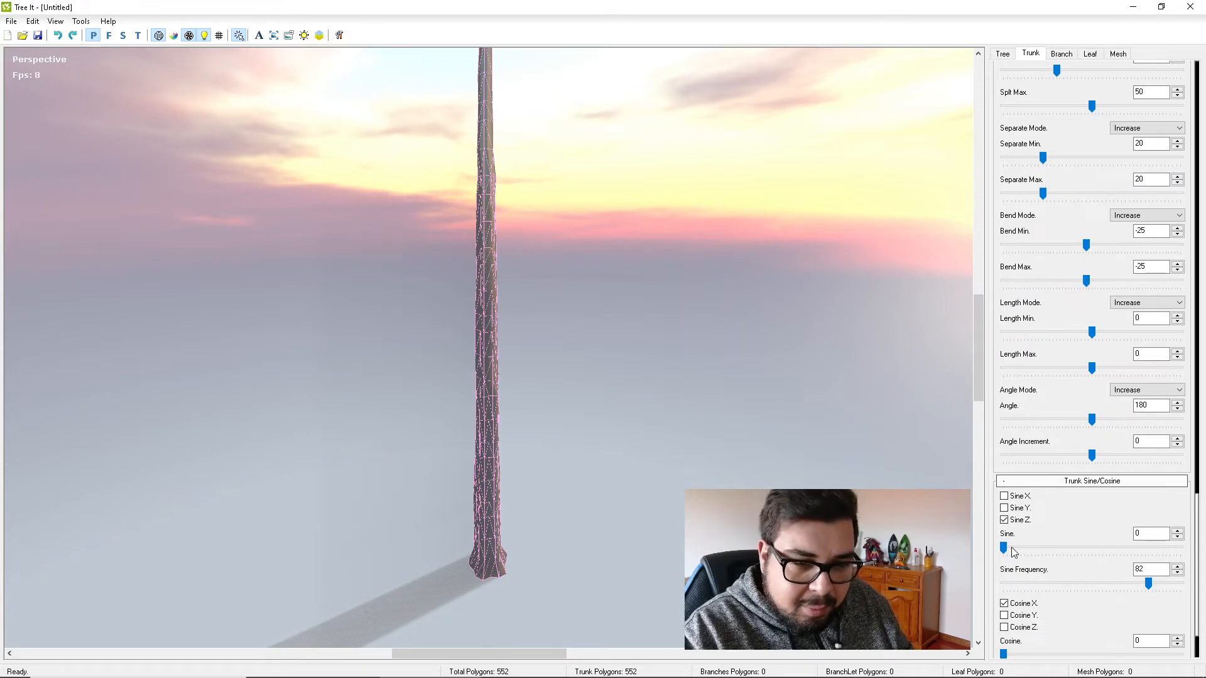
mouse_move(1008, 547)
mouse_down()
mouse_move(1085, 553)
mouse_move(1006, 555)
mouse_up()
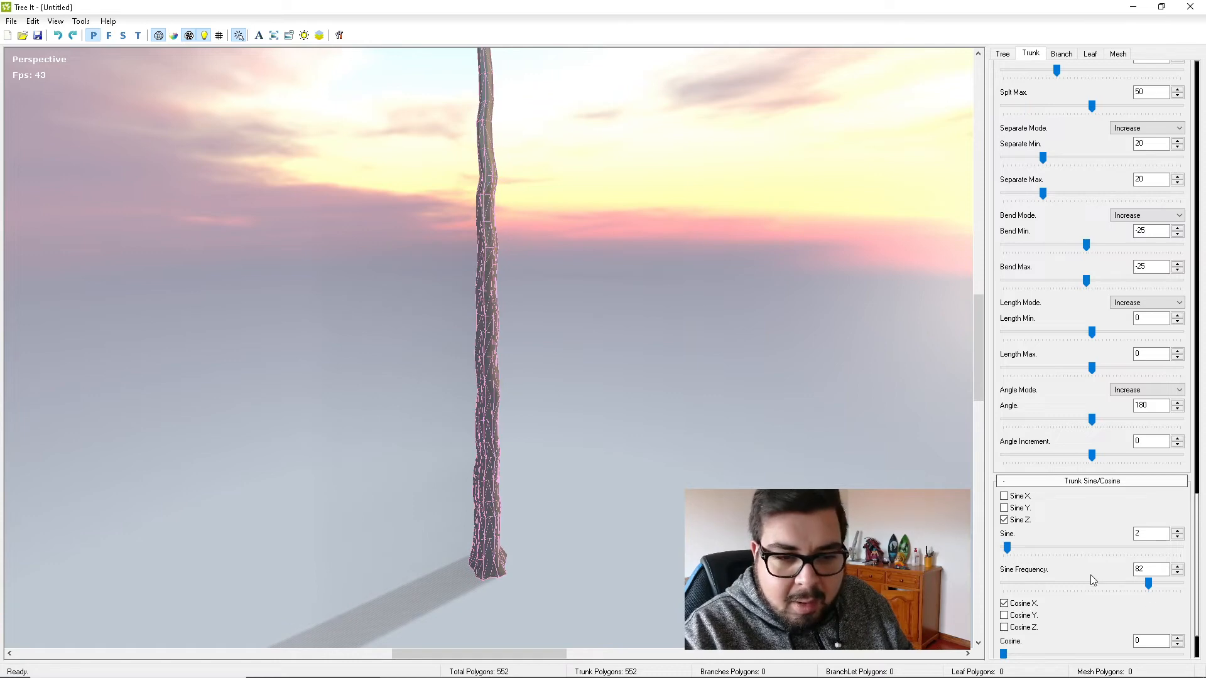
drag(1148, 583, 1204, 587)
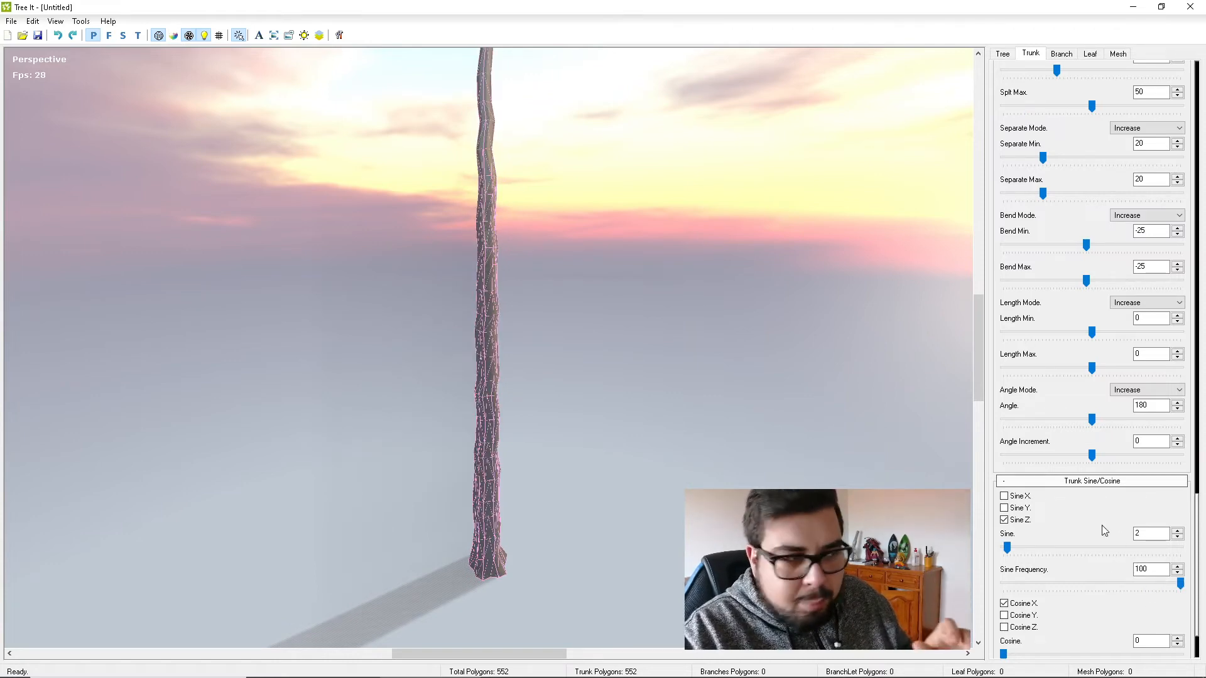
Set the trunk cosine to 2 with a cosine frequency of 100 and examine the trunk's shape.
scroll(1104, 540, down, 3)
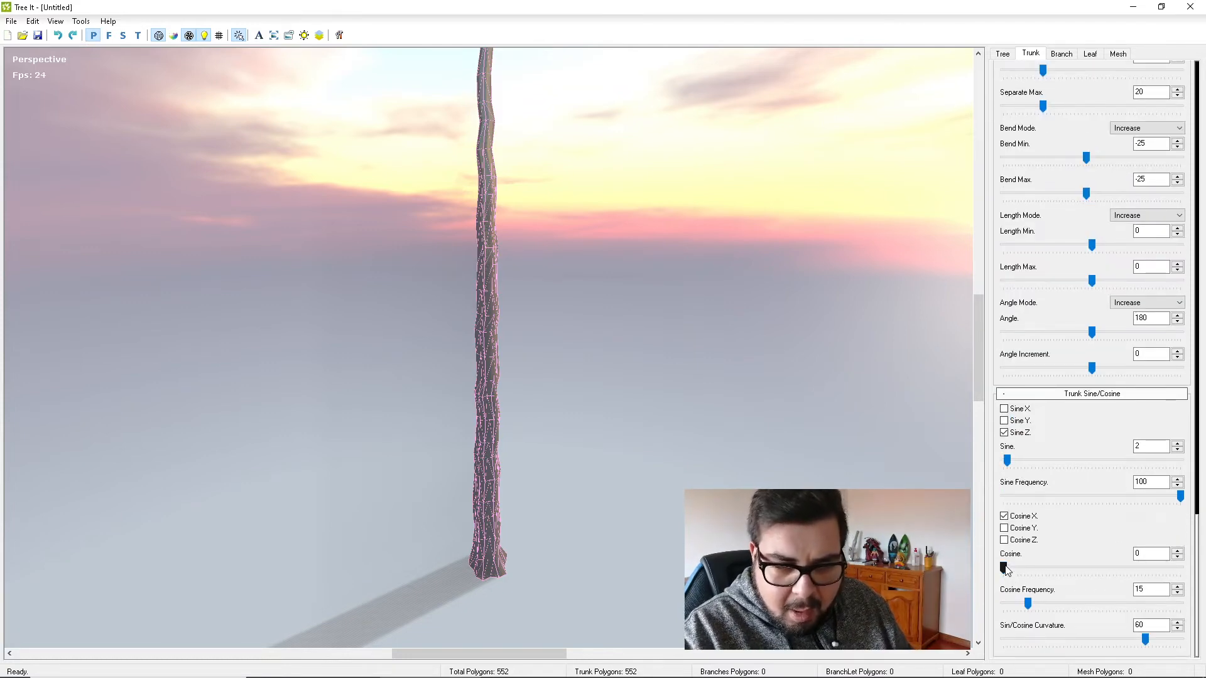
mouse_move(1005, 568)
mouse_down()
mouse_move(1167, 575)
mouse_move(982, 568)
mouse_up()
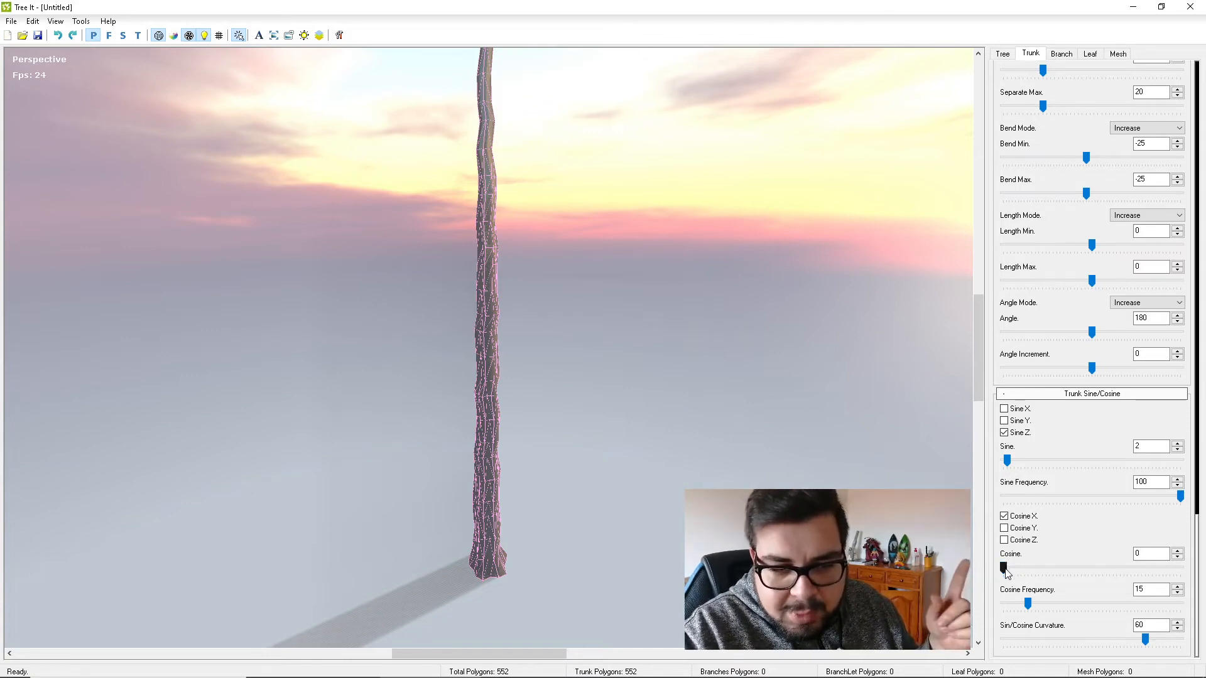
drag(1005, 569, 1127, 604)
drag(1048, 568, 1006, 568)
drag(1124, 603, 1181, 604)
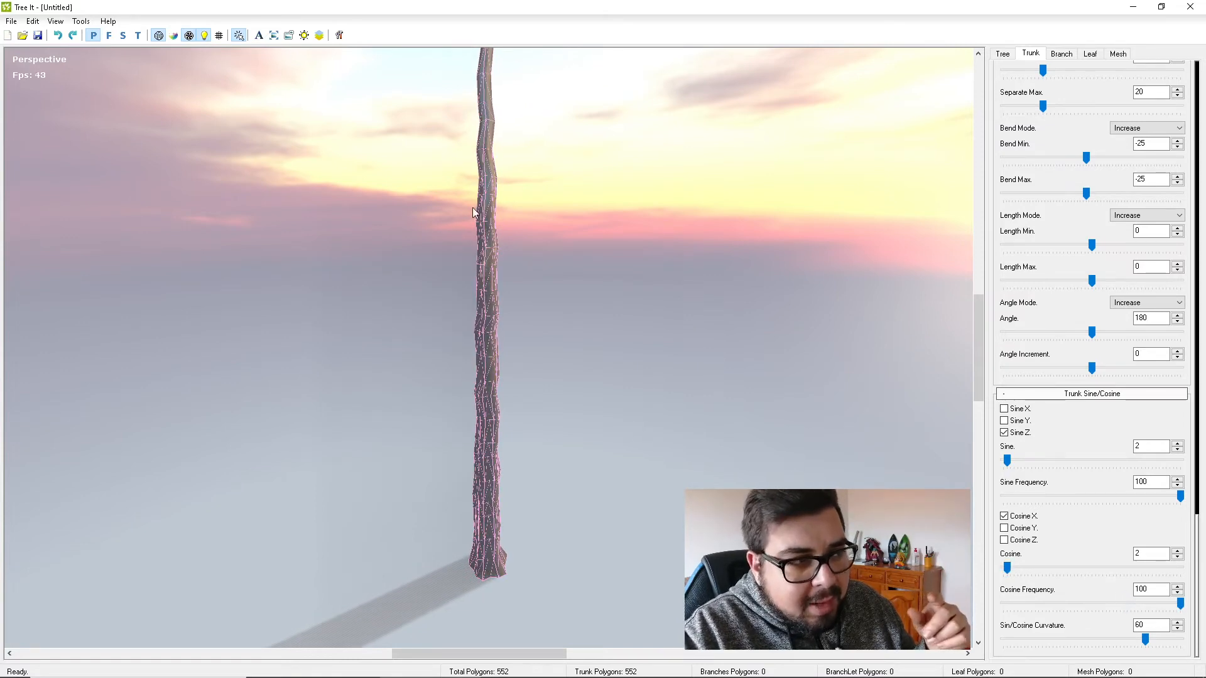
scroll(606, 497, up, 1)
scroll(670, 514, down, 4)
scroll(677, 520, down, 1)
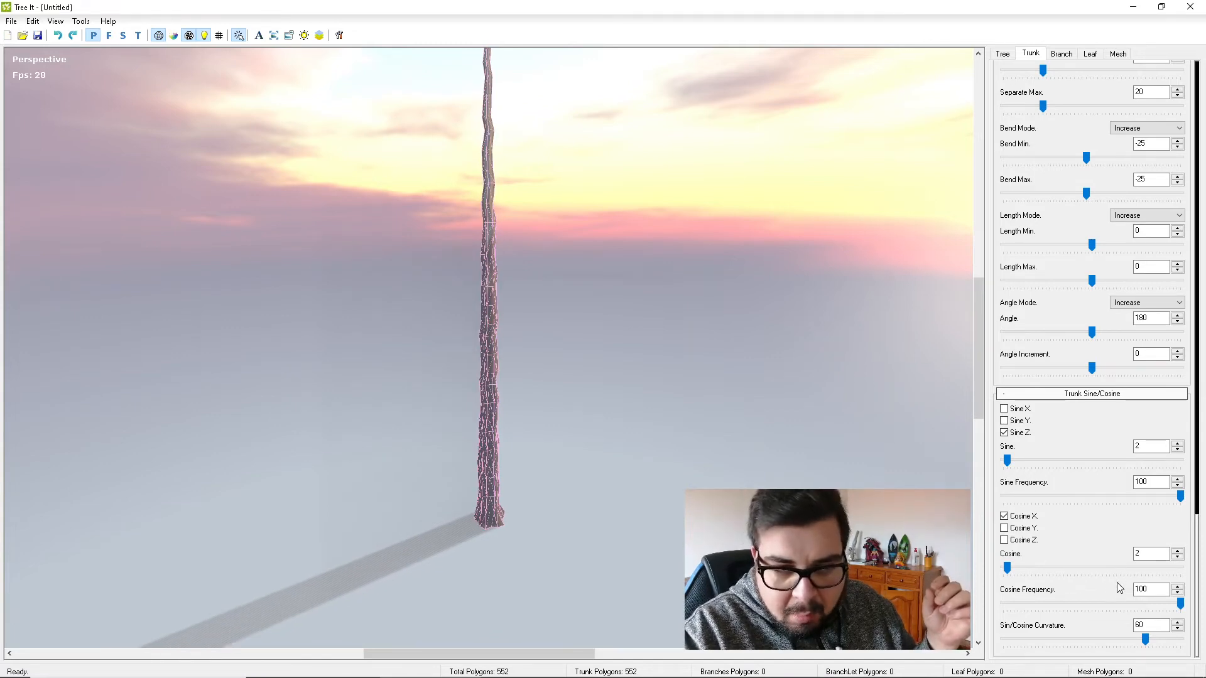
Set the tree's branch count to 40 and turn off the wireframe overlay.
scroll(1113, 577, up, 15)
scroll(1114, 577, up, 10)
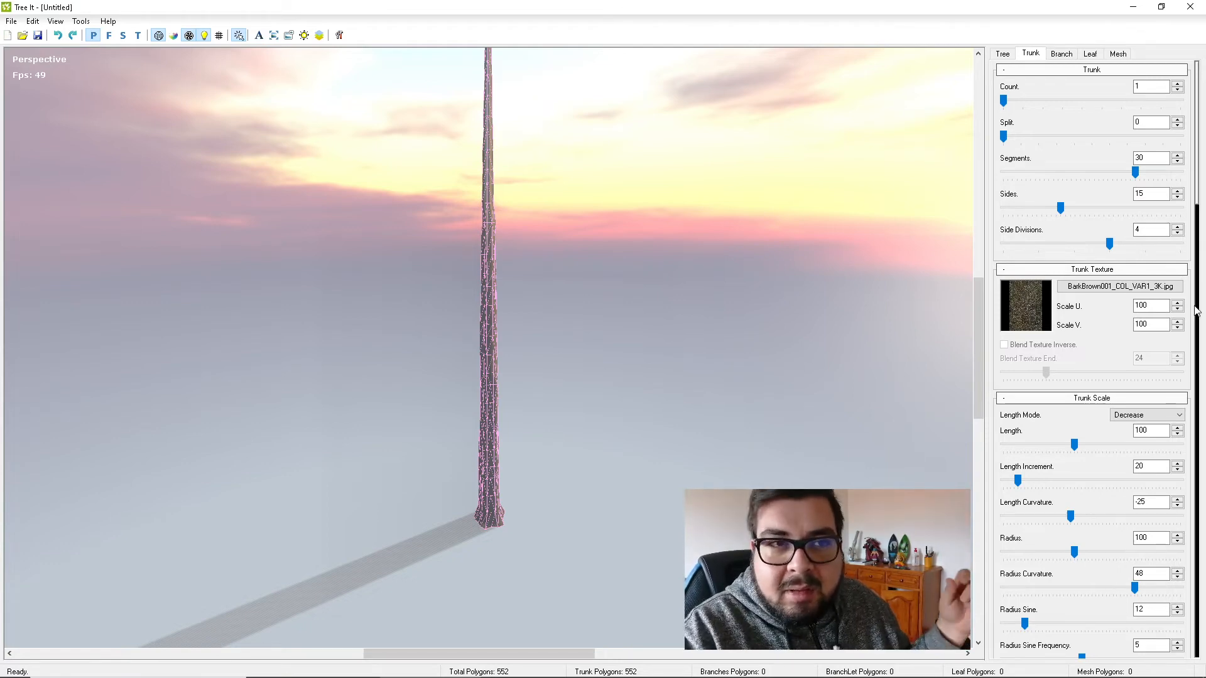
click(1069, 54)
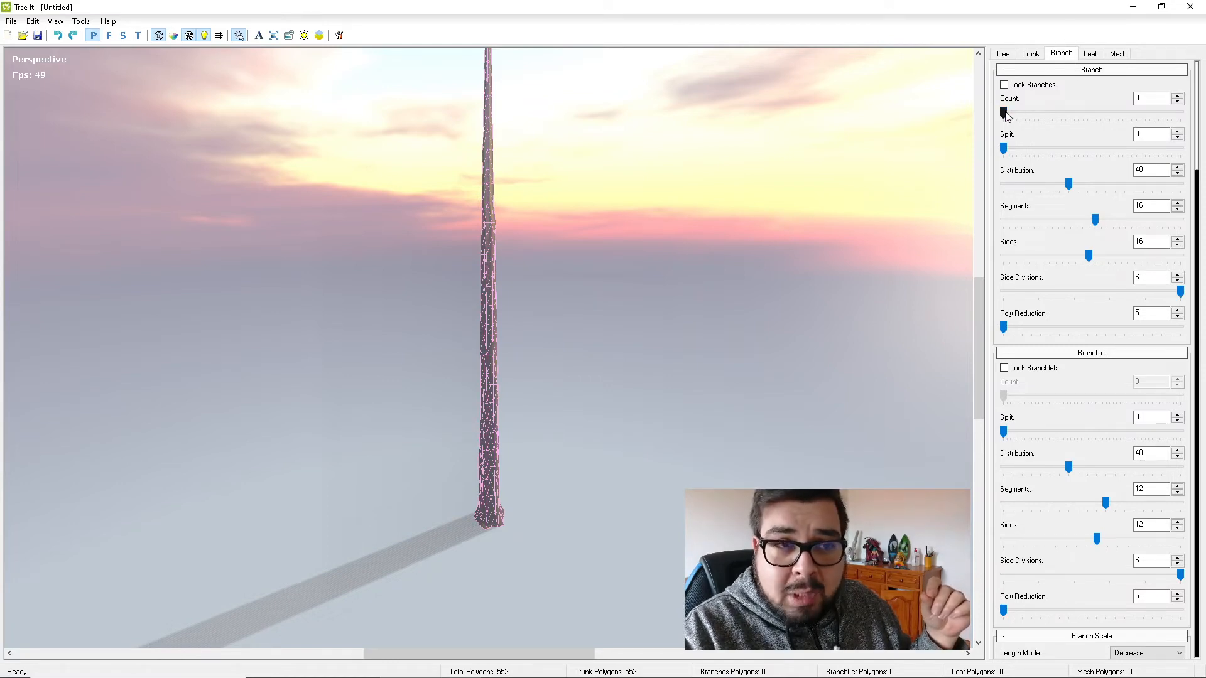
drag(1004, 113, 1204, 143)
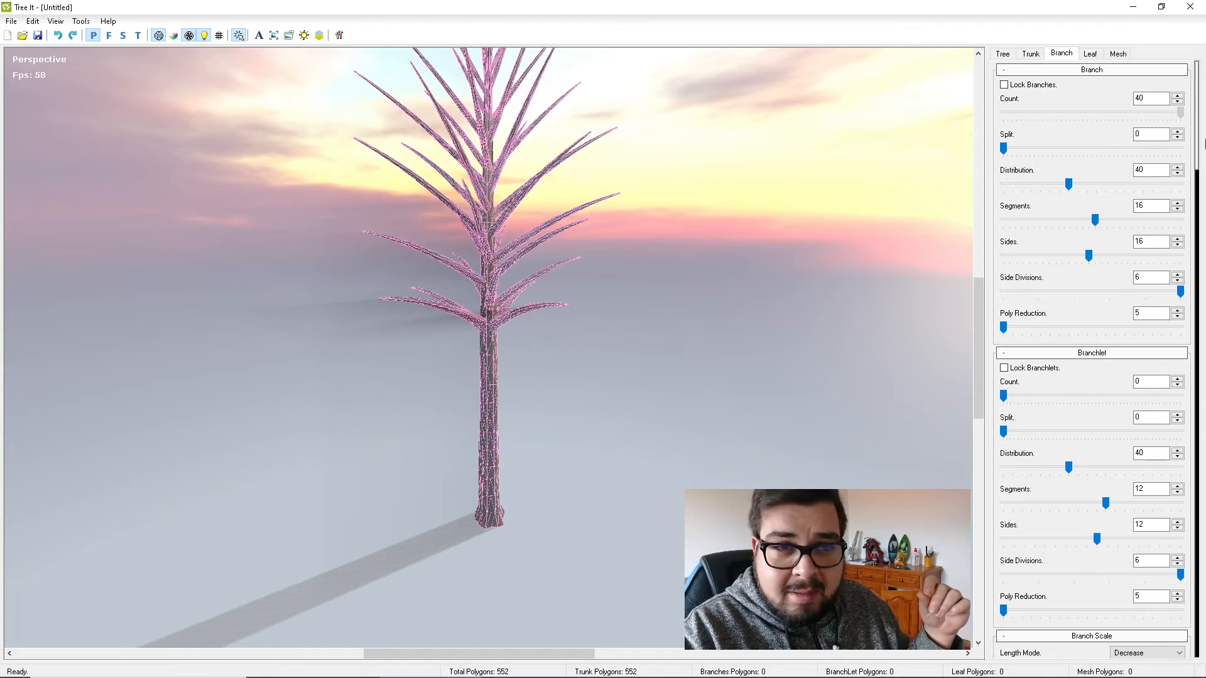
drag(803, 184, 221, 11)
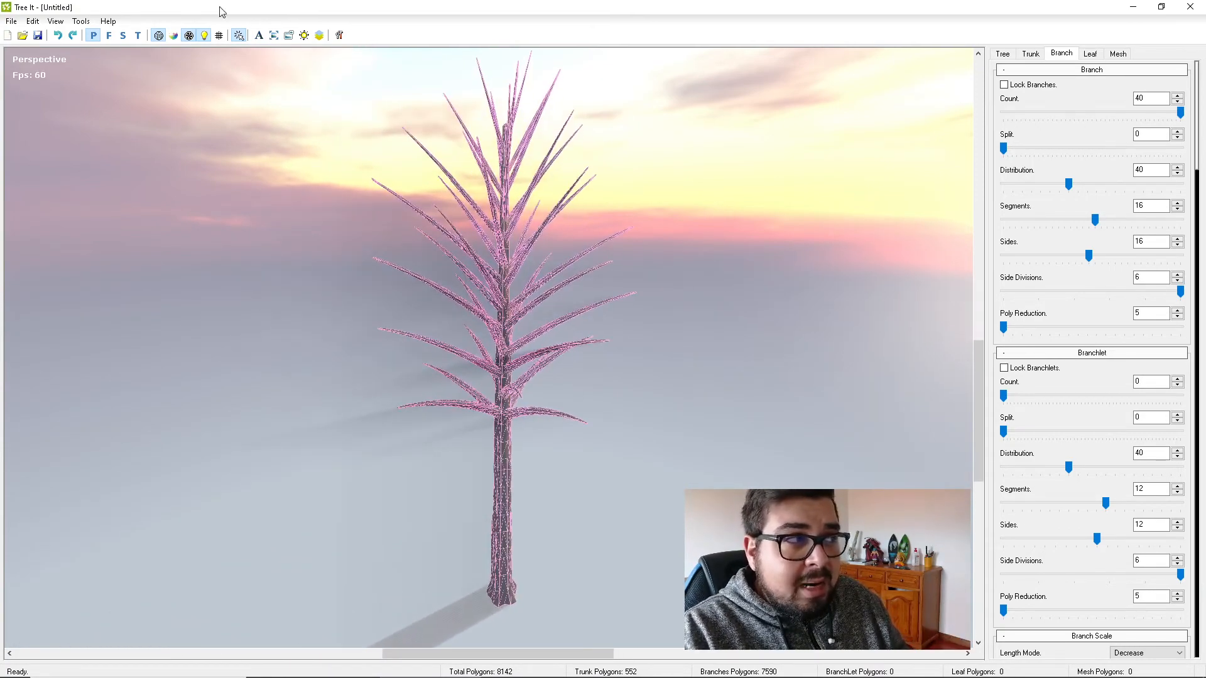
click(159, 35)
drag(587, 179, 715, 250)
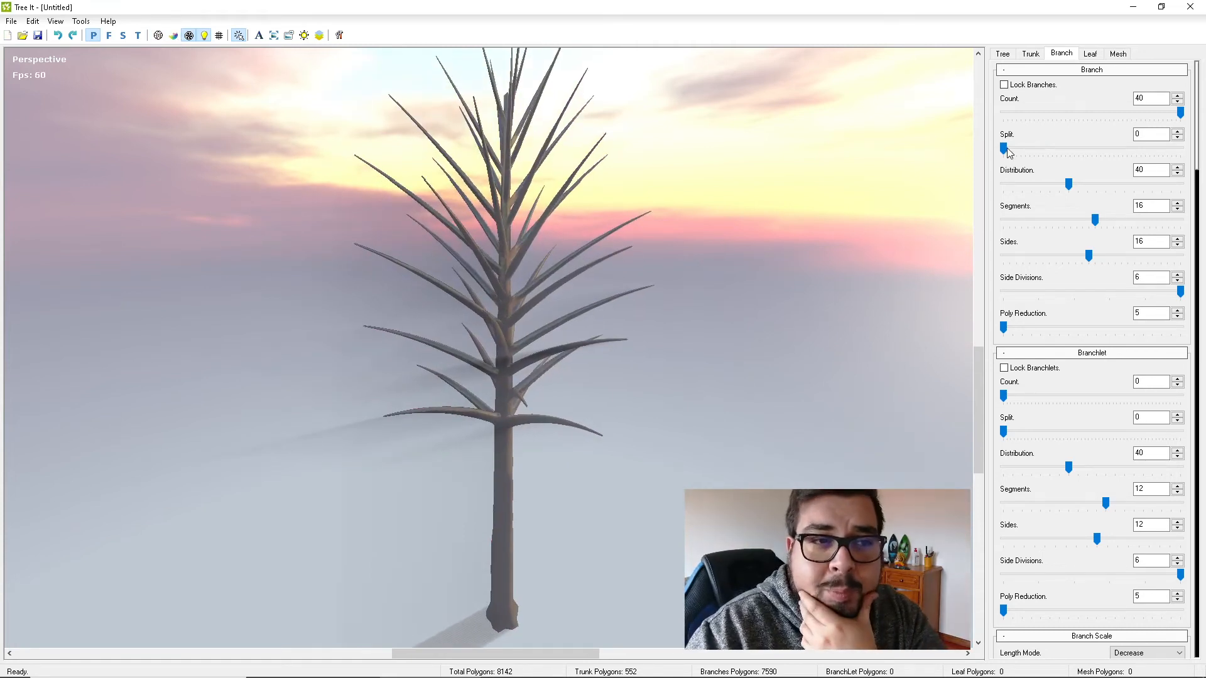
Set the branch split to 40, try a branch distribution of 100, and set the distribution to 45.
drag(1004, 149, 1204, 153)
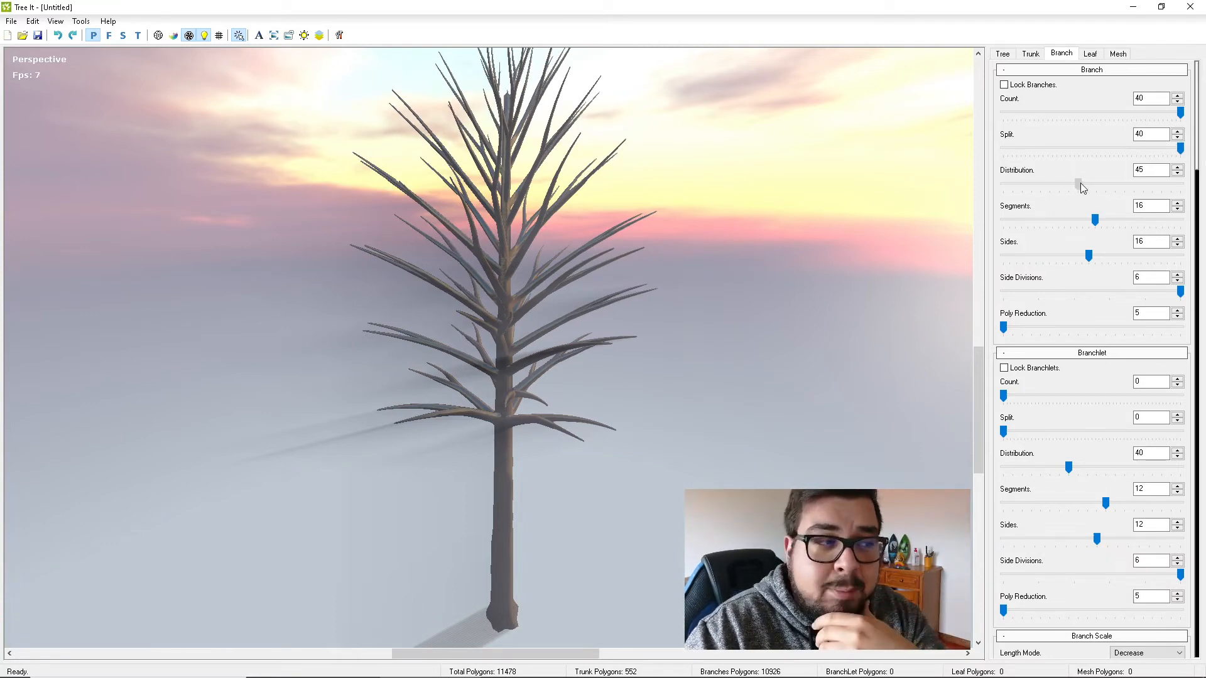
drag(1135, 188, 1079, 182)
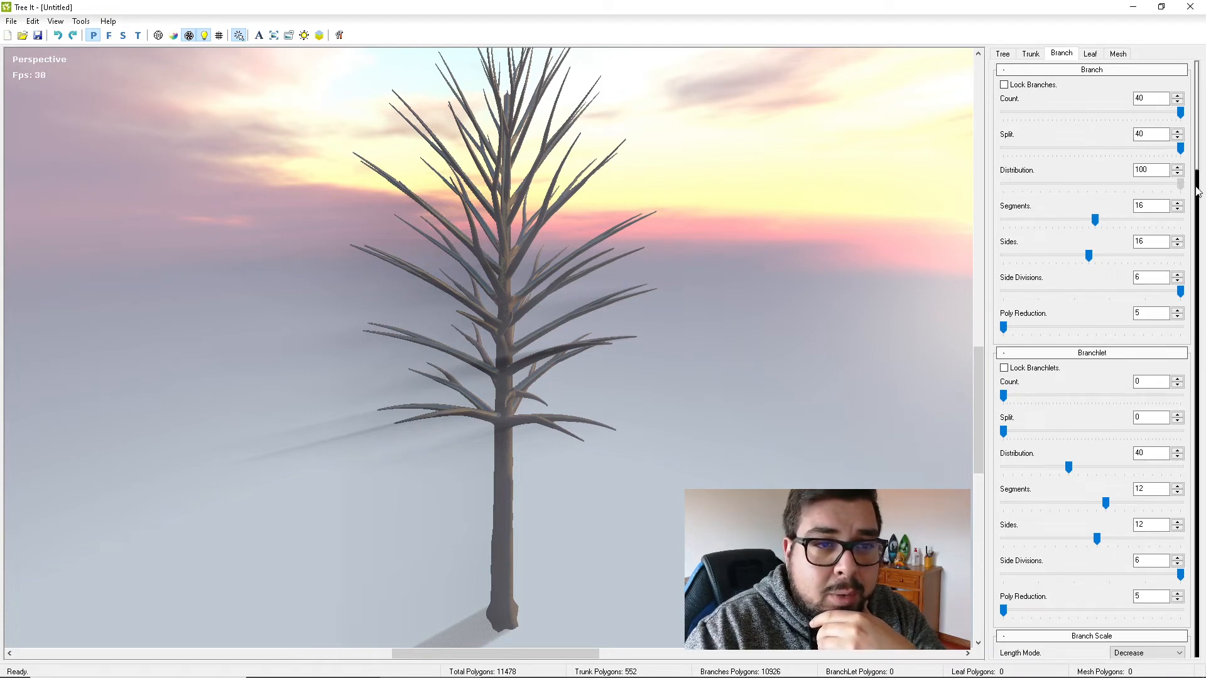
drag(1099, 187, 1077, 184)
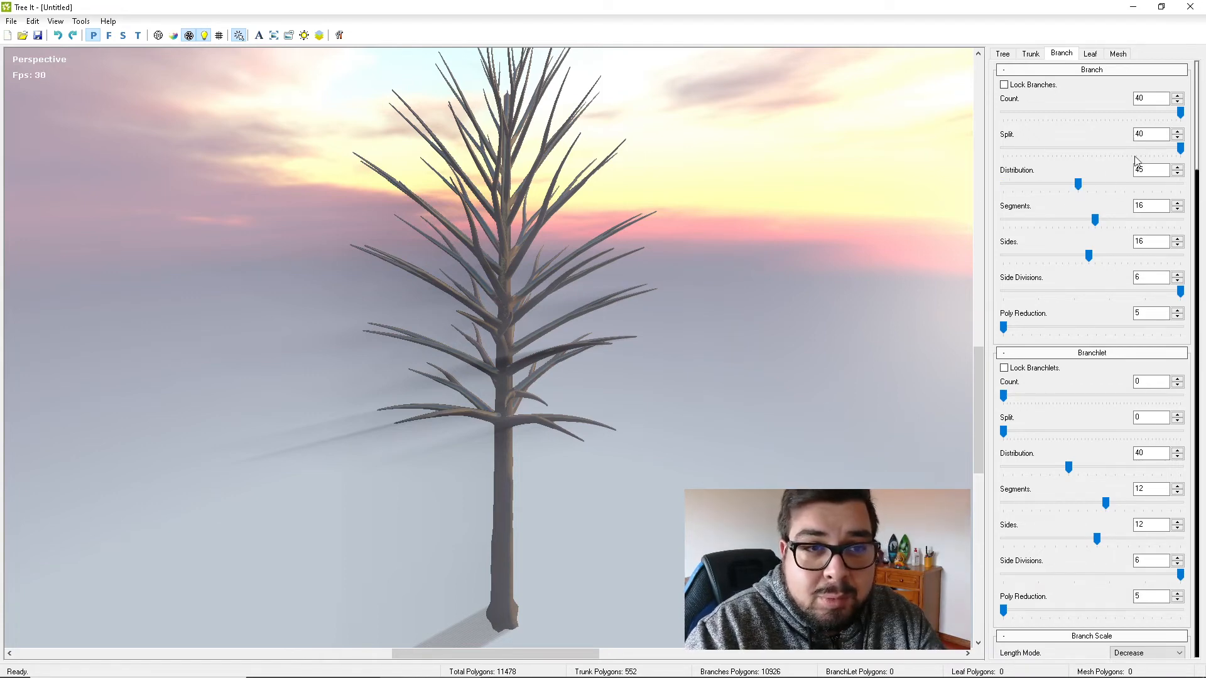
Set the branch count to 19, distribution to 50, segments to 15, sides to 8 and side divisions to 4.
drag(1178, 112, 1087, 112)
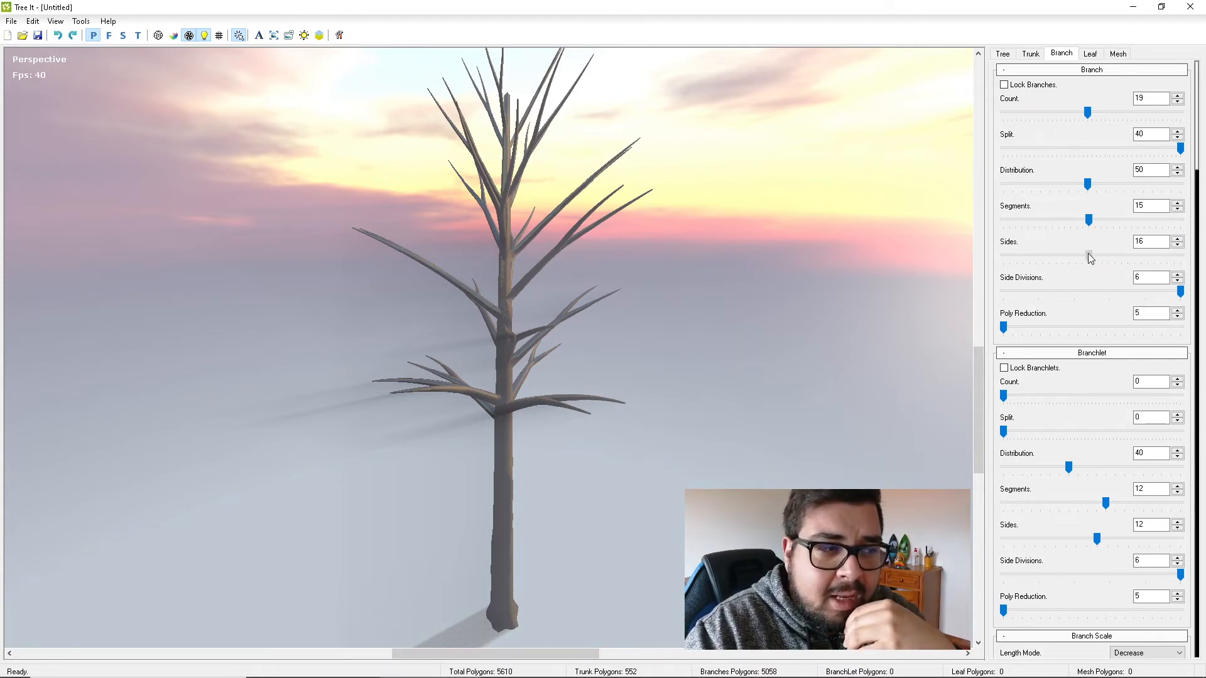
mouse_move(1060, 255)
mouse_down()
mouse_move(1003, 262)
mouse_move(1072, 269)
mouse_move(1039, 258)
mouse_up()
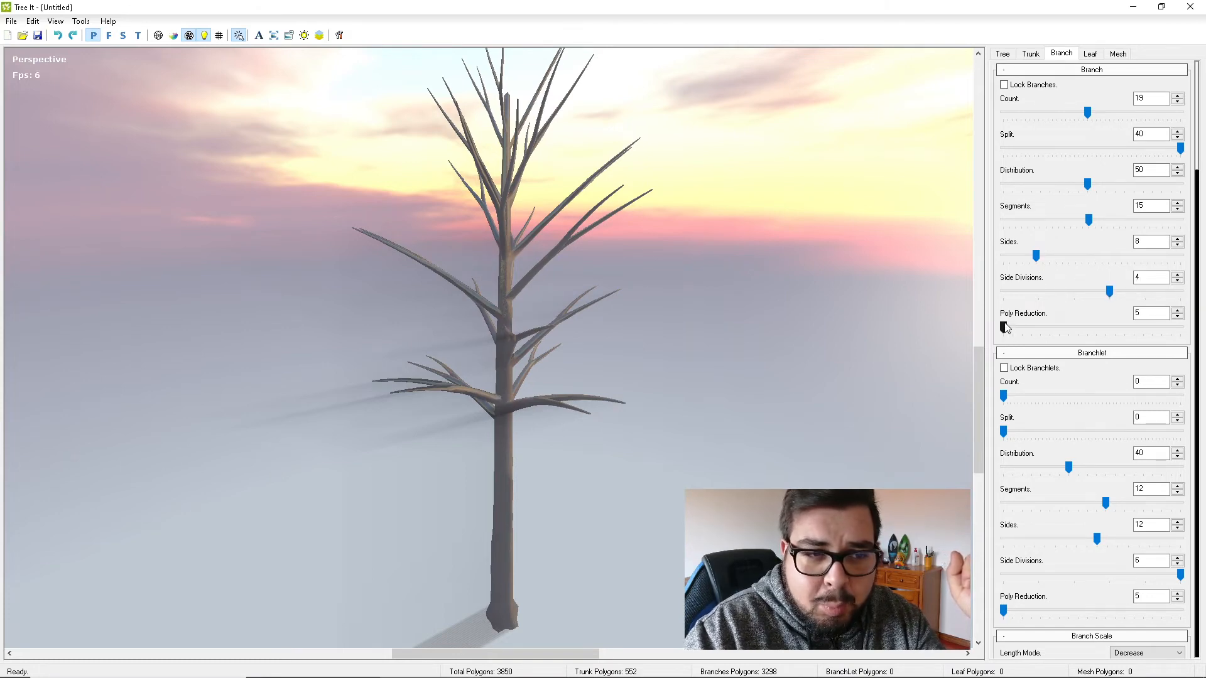
Try branch poly reduction values of 100 and 5, and set it to 35.
drag(1016, 326, 1157, 332)
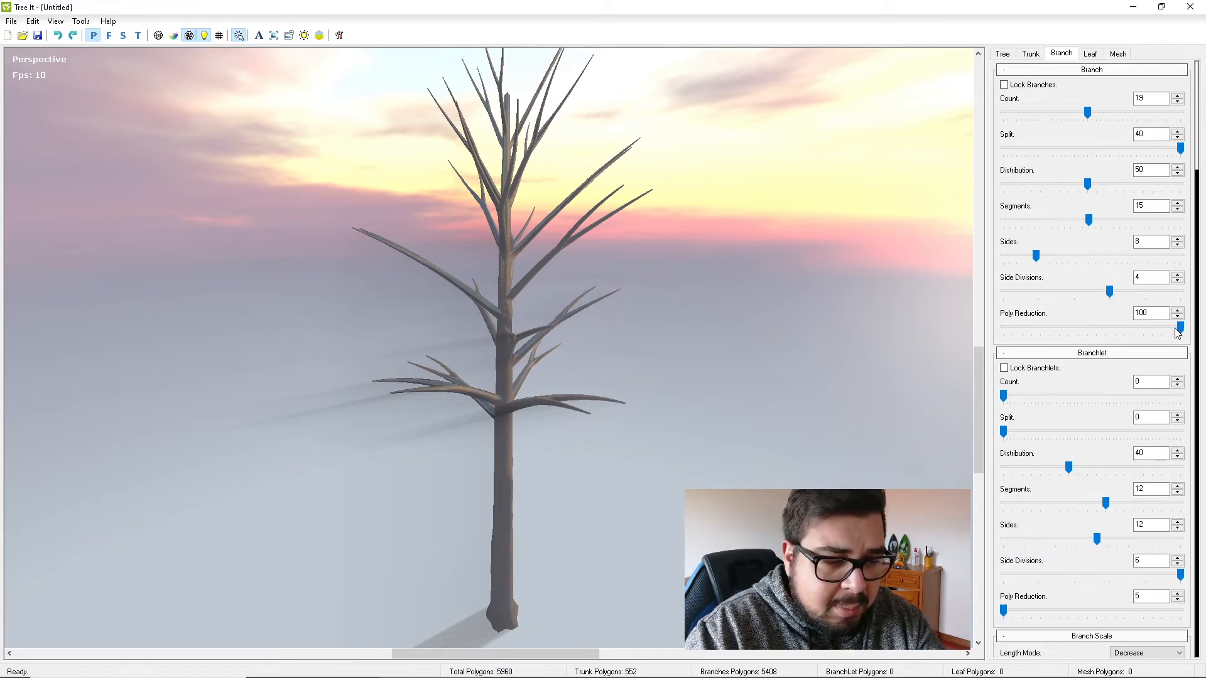
drag(1064, 336, 969, 334)
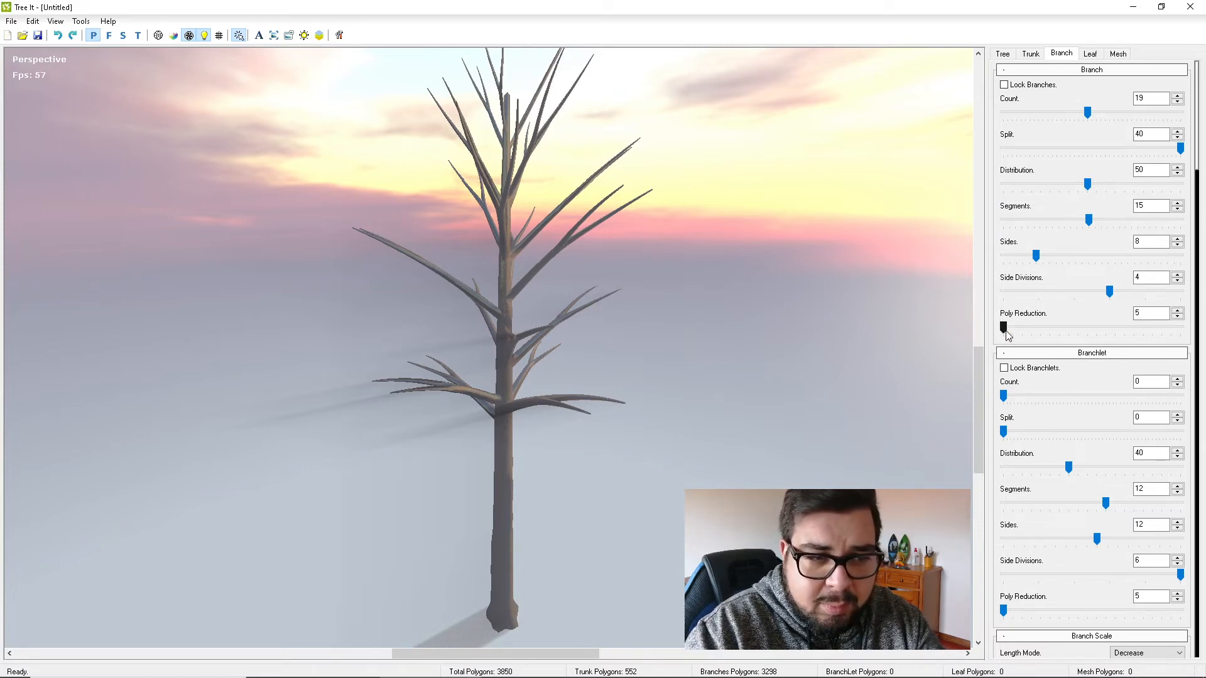
drag(1059, 334, 1200, 337)
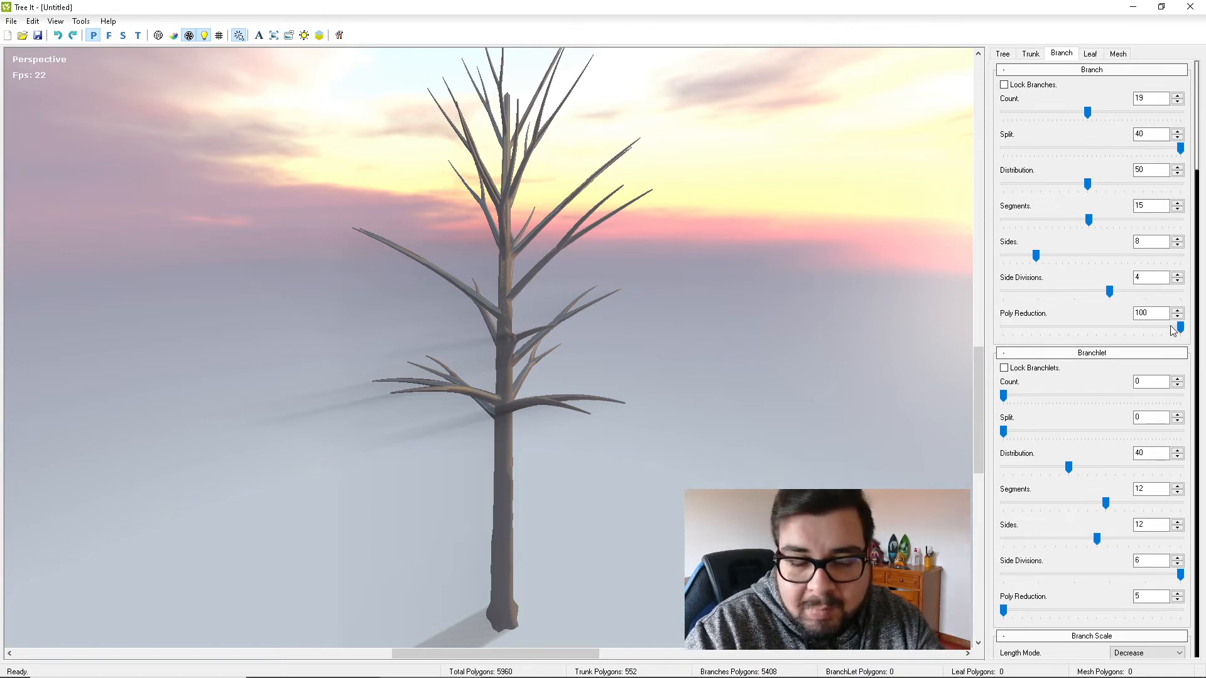
drag(1158, 328, 1204, 331)
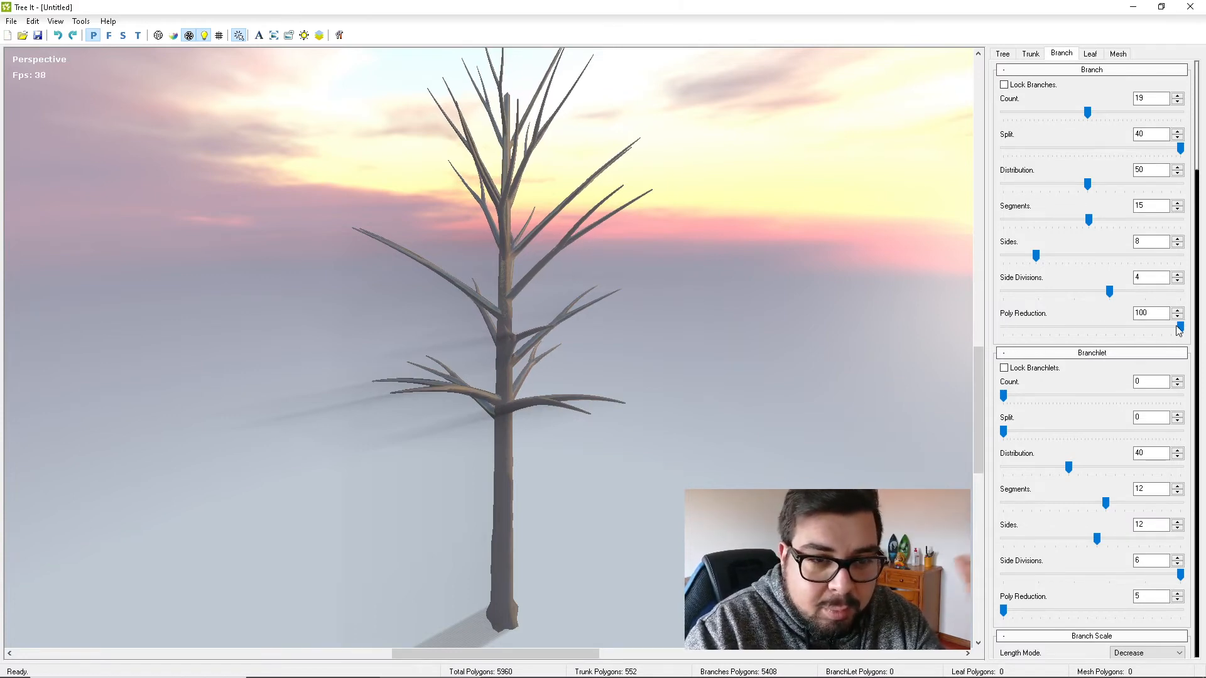
drag(1180, 329, 1061, 344)
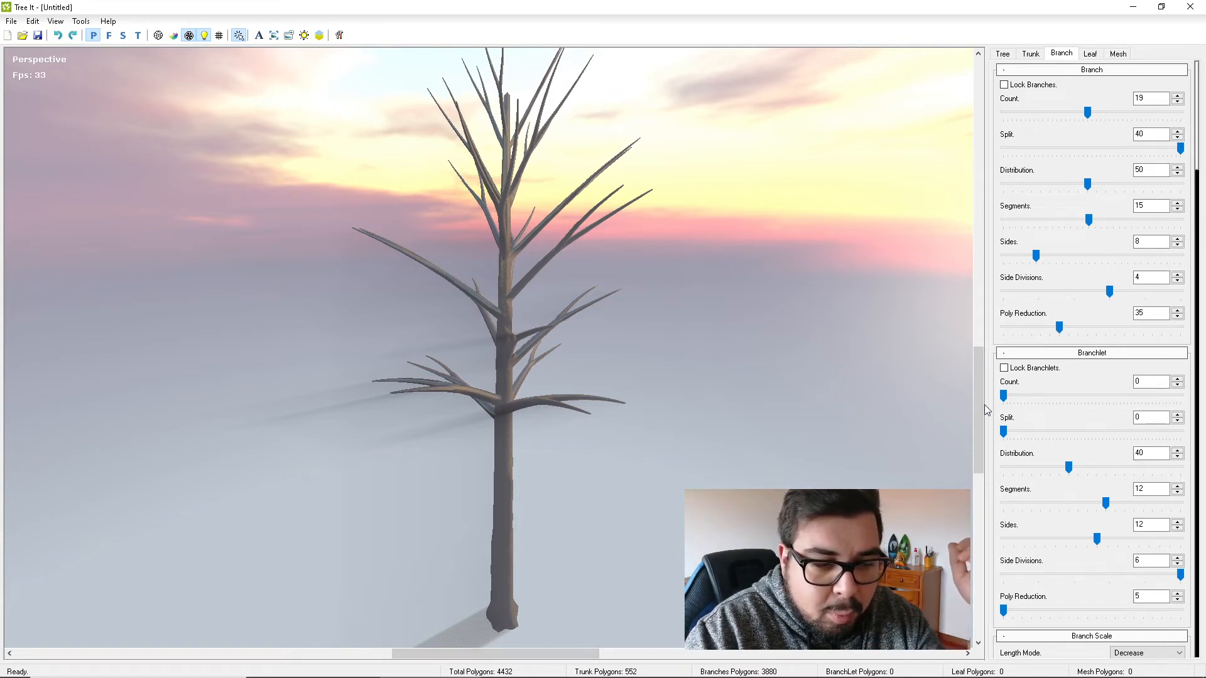
Set the branchlet count to 102, the split to 81 and the distribution to 35.
scroll(1091, 355, down, 1)
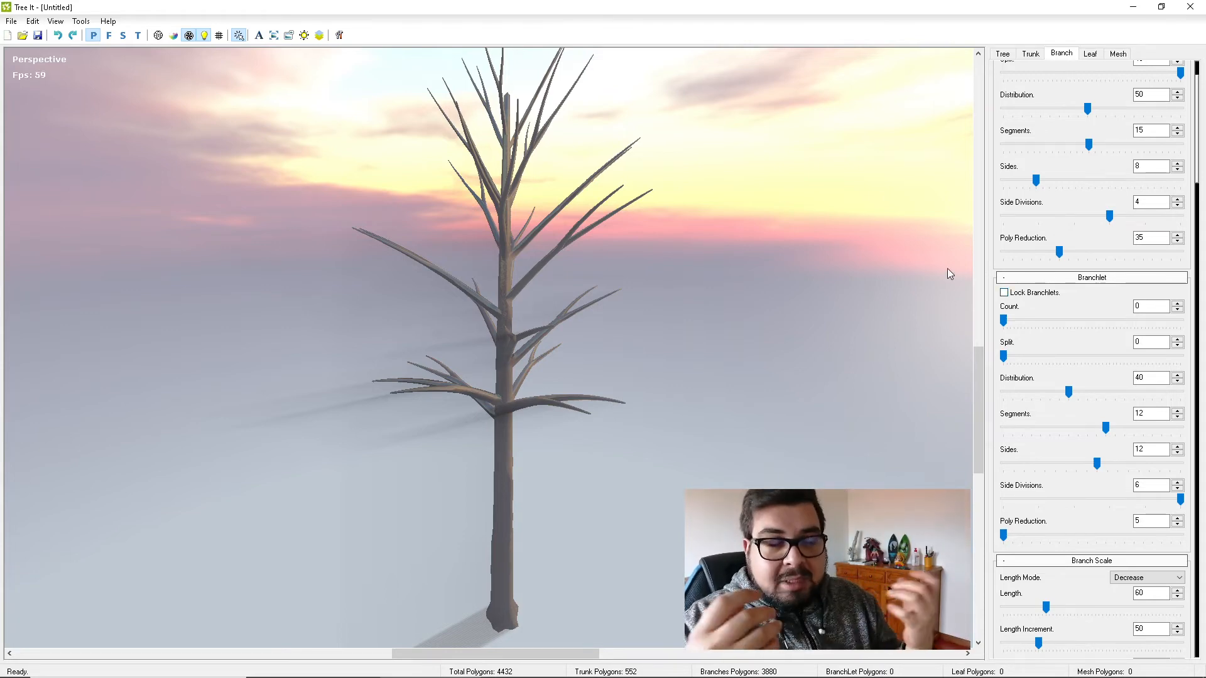
scroll(1063, 202, down, 1)
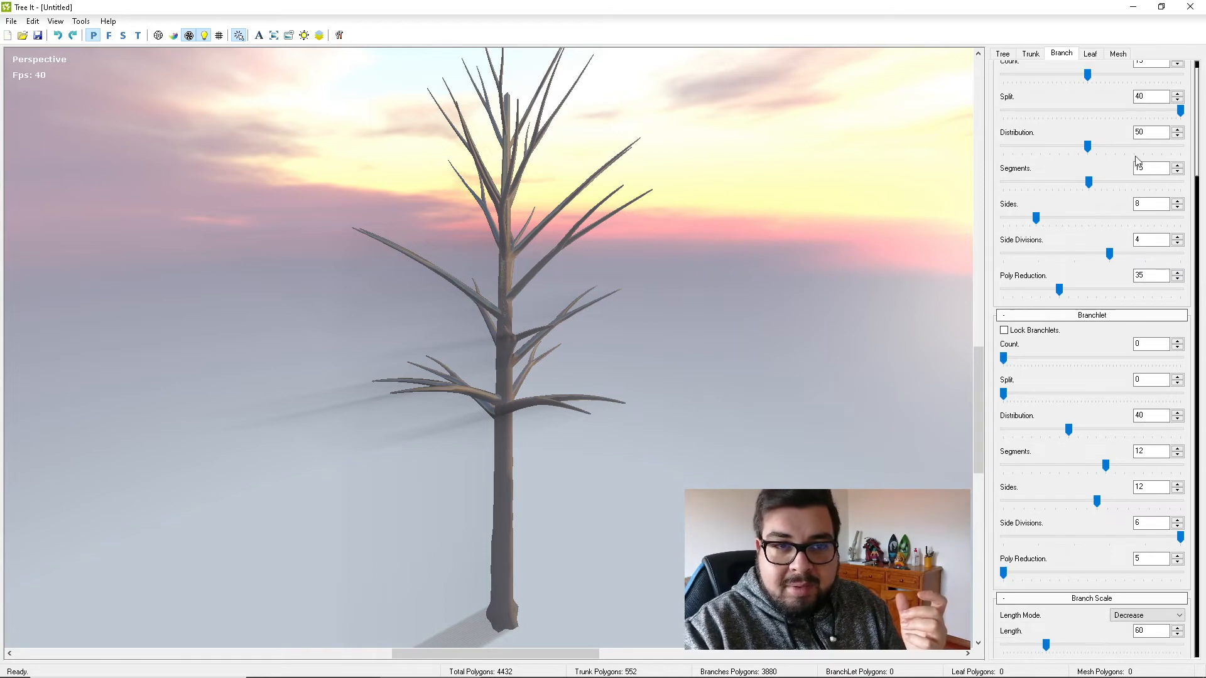
scroll(1099, 160, up, 1)
scroll(1026, 516, down, 2)
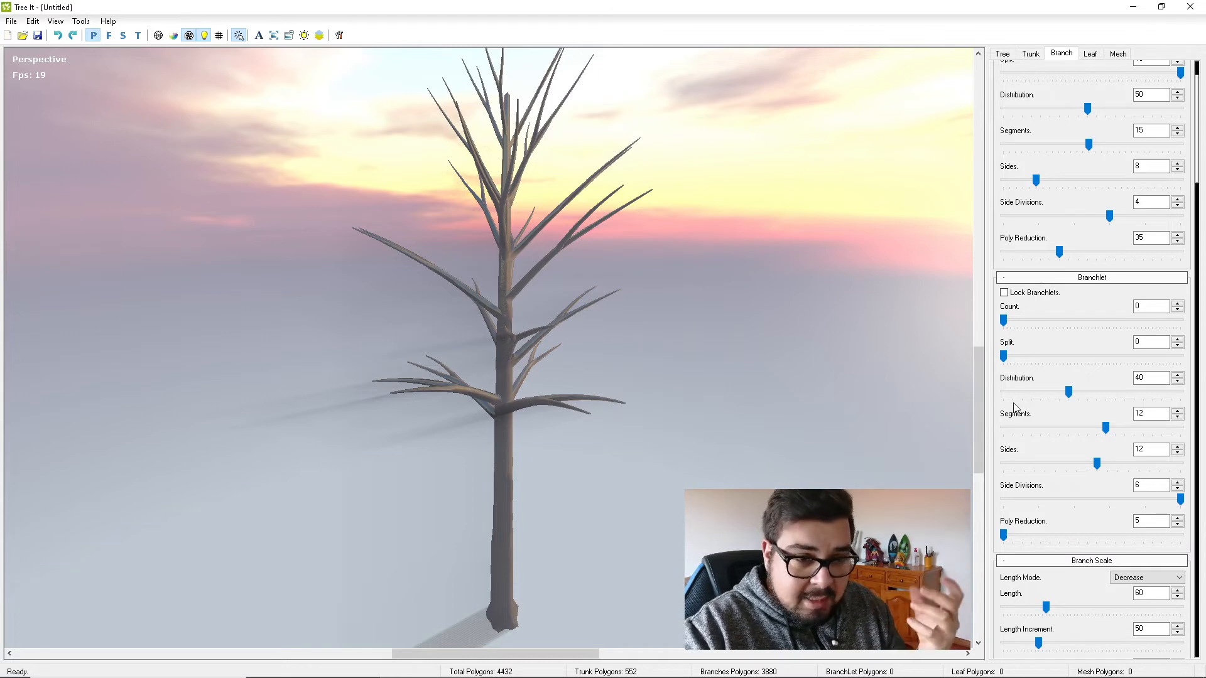
drag(1007, 323, 1124, 320)
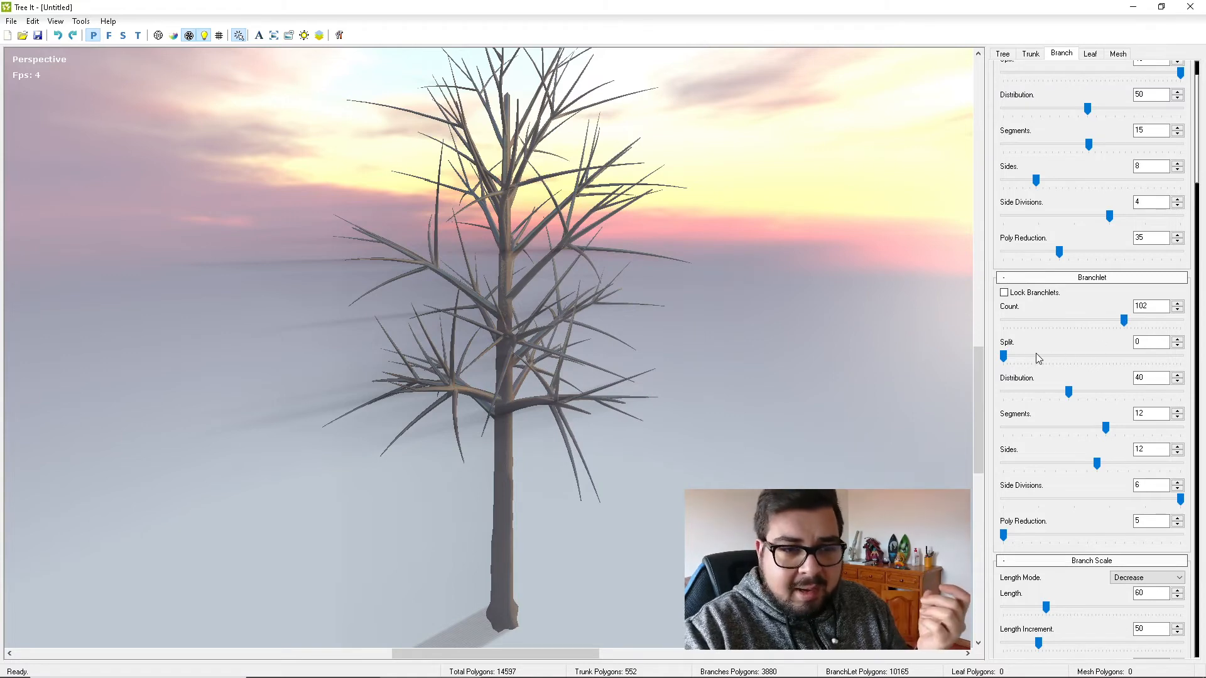
drag(1004, 356, 1065, 379)
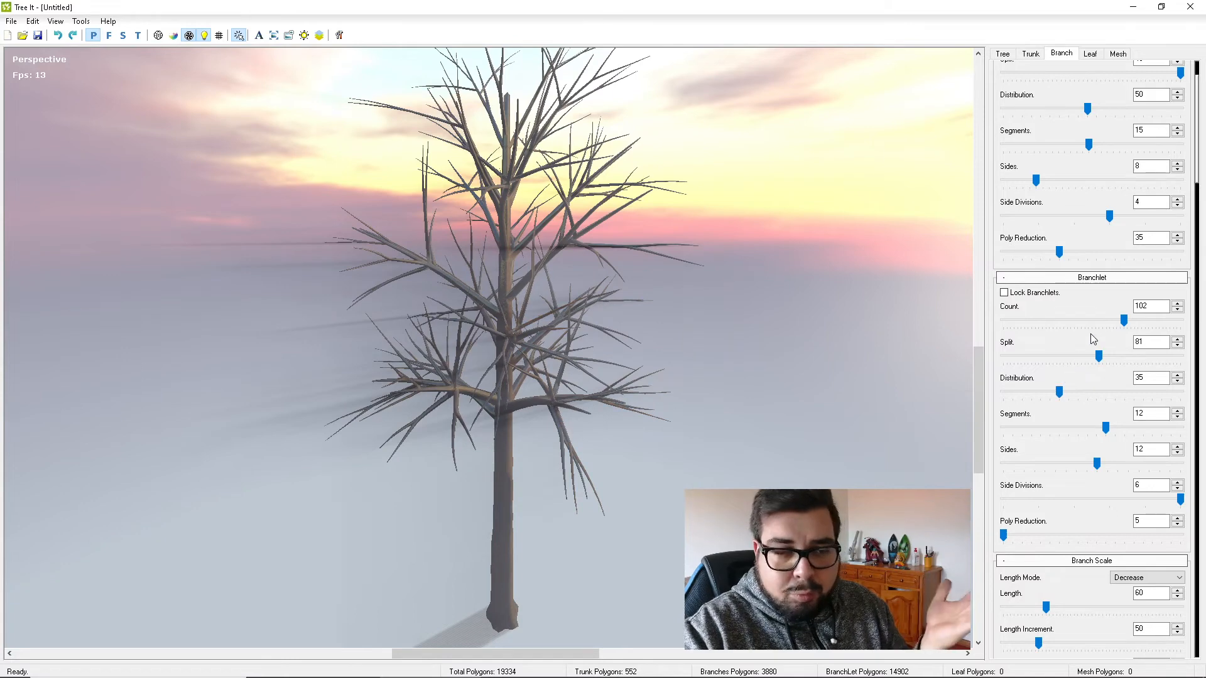
Set the branchlet segments to 6 and the branchlet sides to 4.
scroll(1111, 375, down, 2)
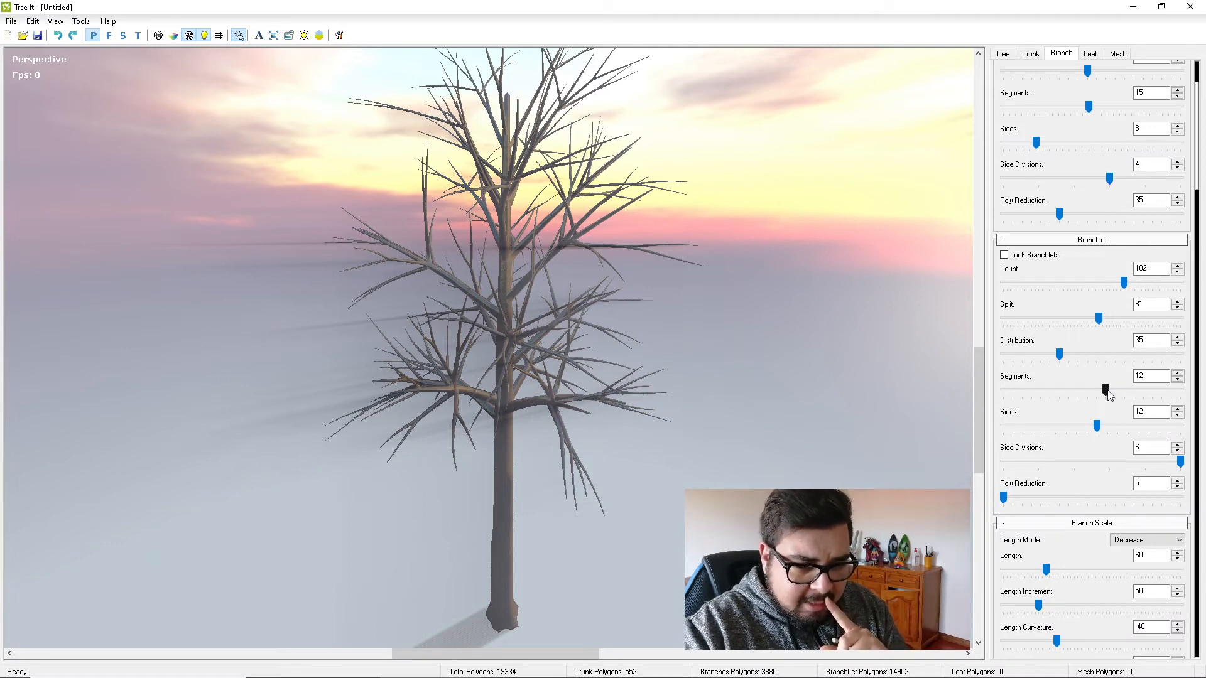
drag(1106, 390, 1055, 386)
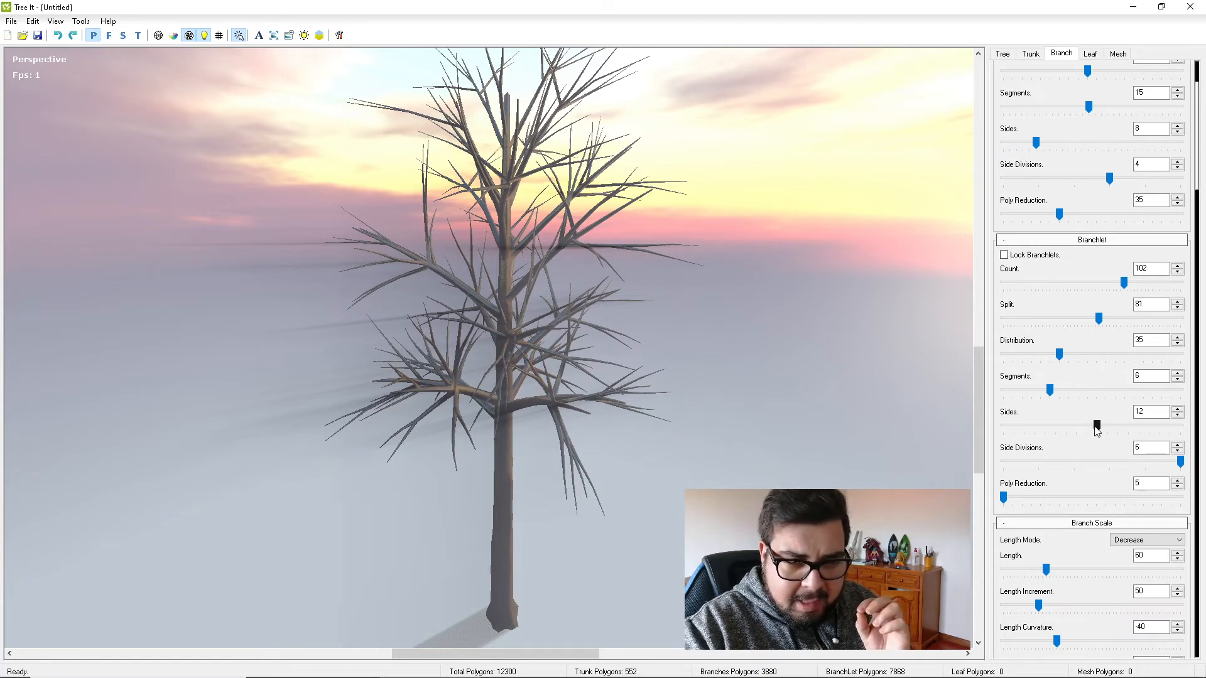
drag(1097, 426, 1013, 419)
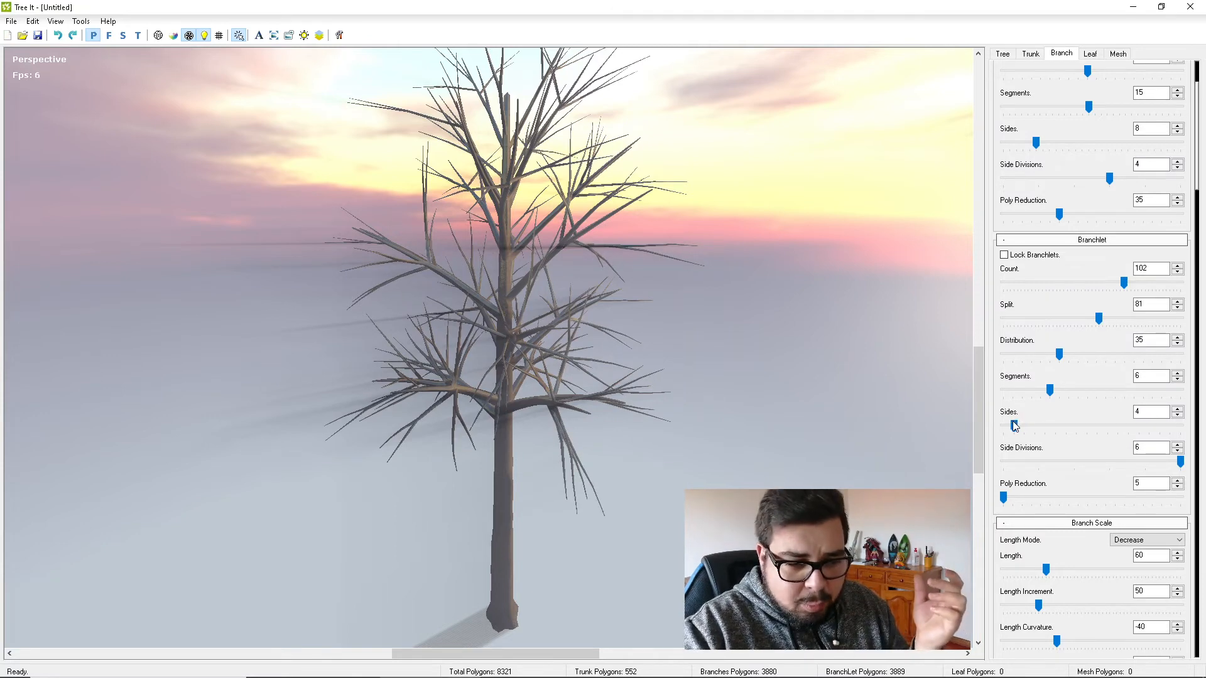
drag(1003, 498, 920, 488)
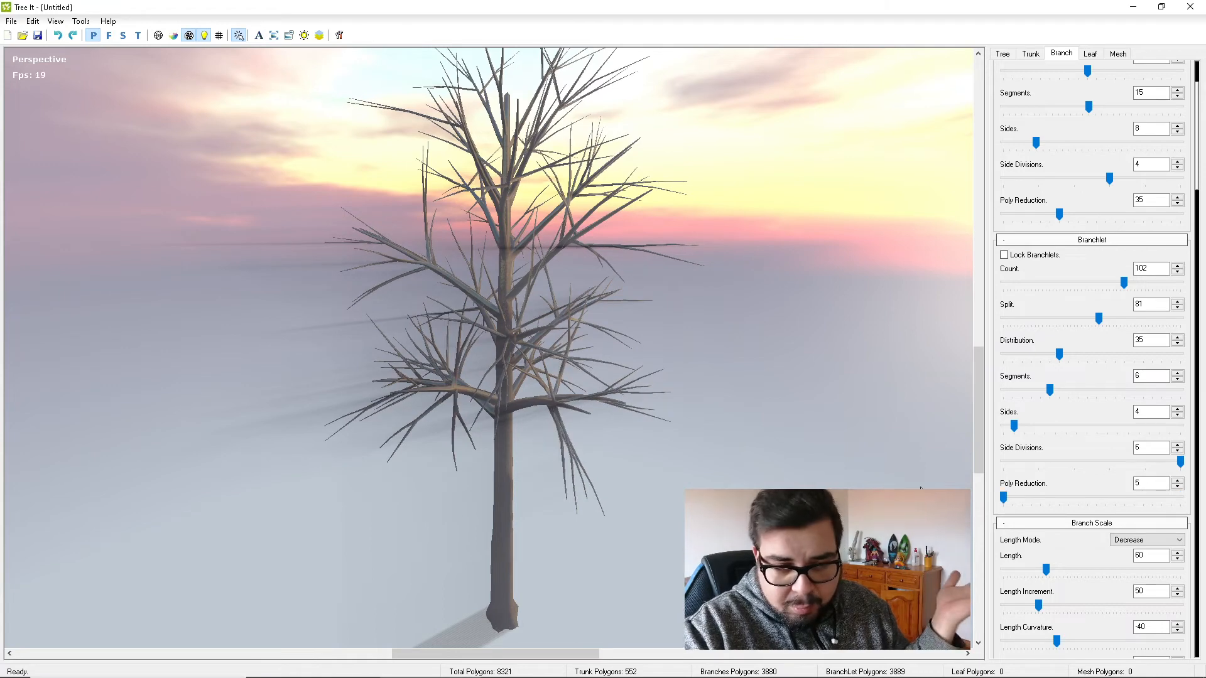
In the branch scale settings, set the length to 65 and the length curvature to -60.
scroll(1122, 460, down, 2)
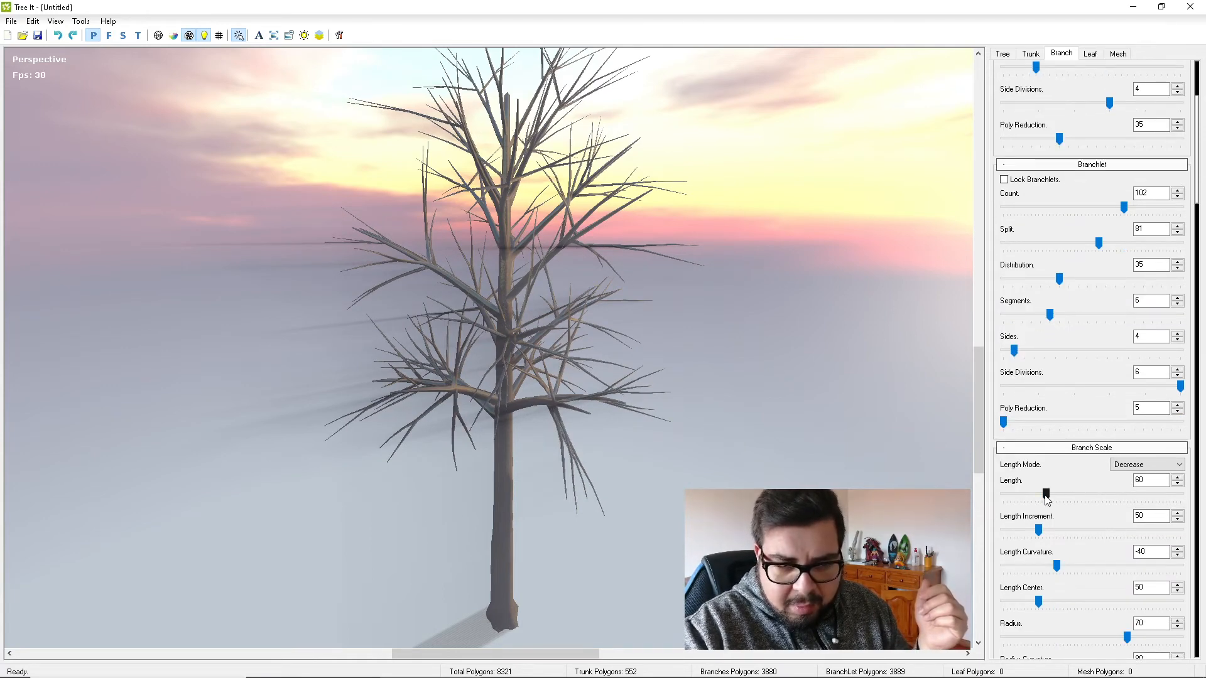
mouse_move(1045, 494)
mouse_down()
mouse_move(1093, 492)
mouse_move(1035, 485)
mouse_move(1046, 481)
mouse_up()
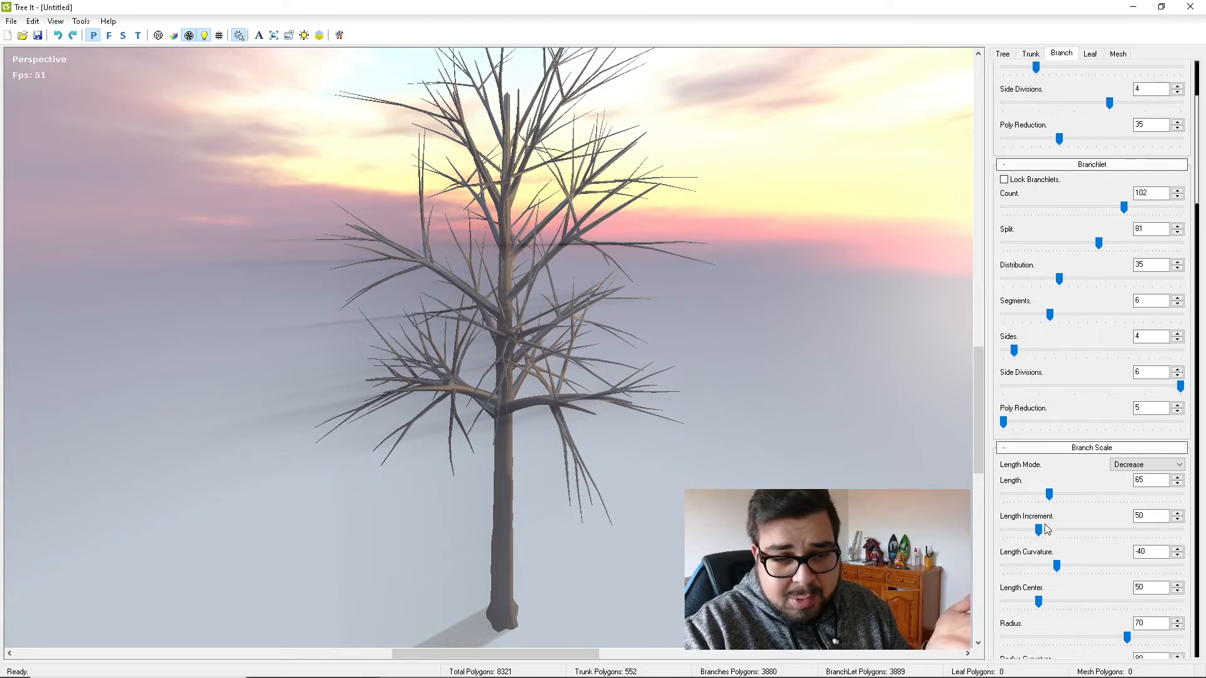
scroll(1096, 516, down, 1)
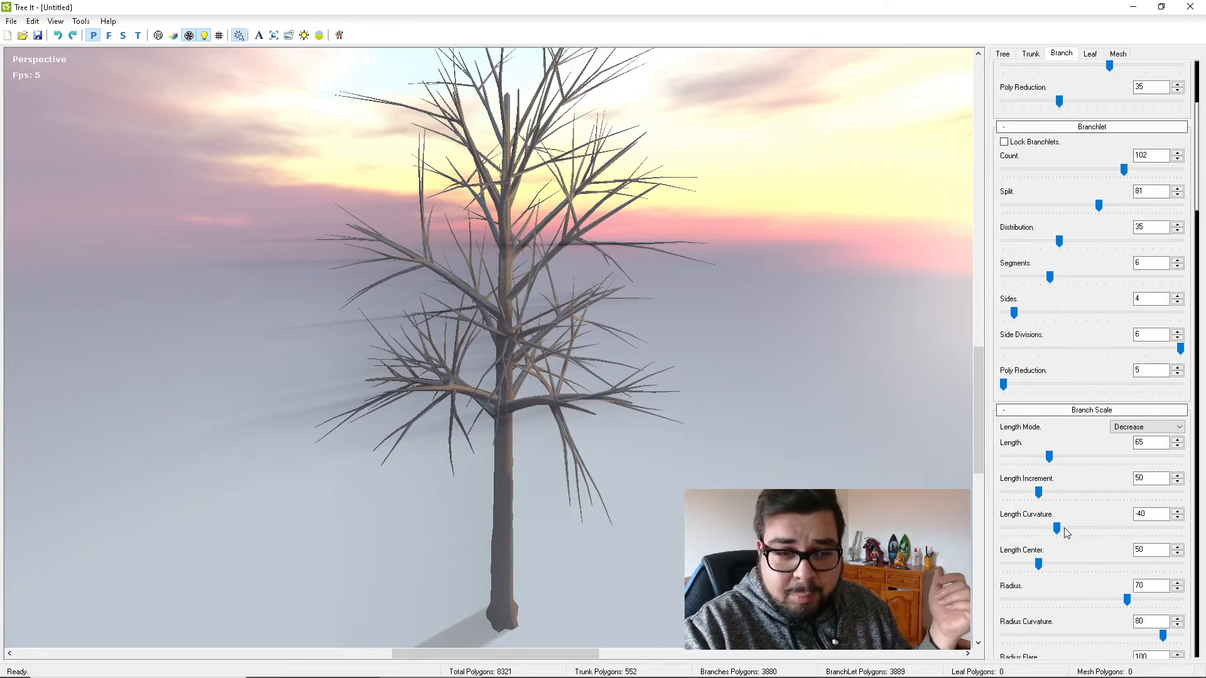
drag(1063, 530, 1038, 521)
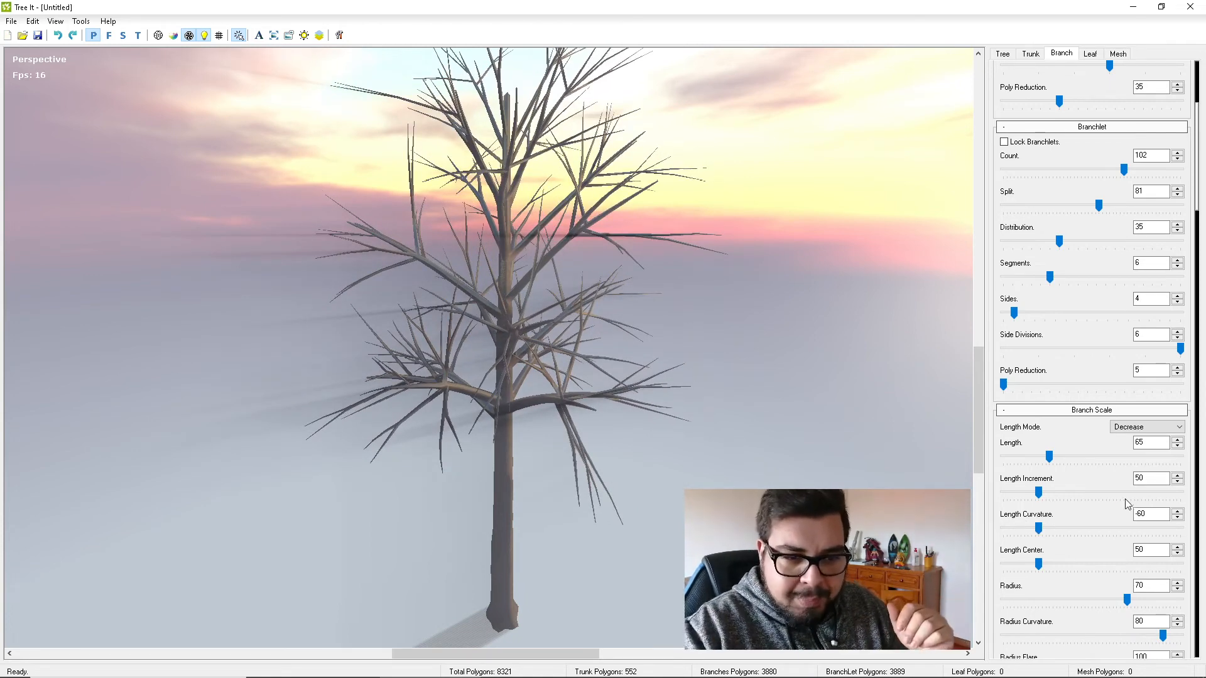
Set the gravity in the branch forces to 24.
scroll(1089, 575, down, 1)
scroll(1086, 575, down, 2)
scroll(1077, 575, up, 1)
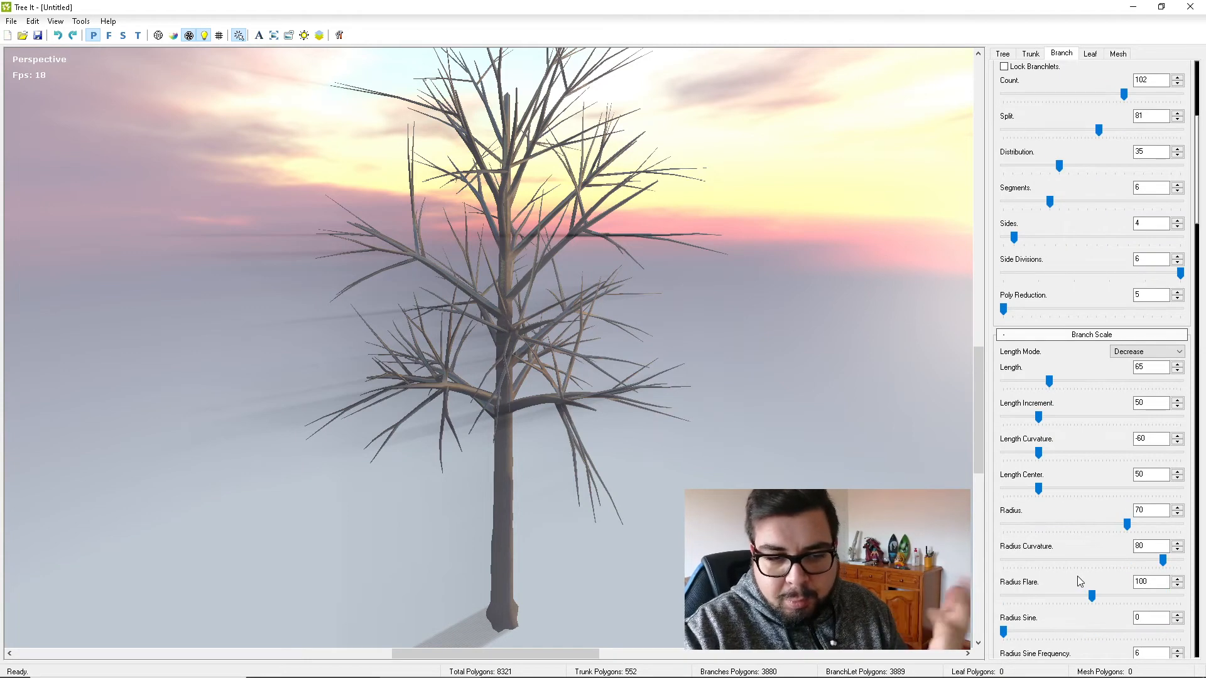
scroll(1077, 577, down, 2)
scroll(1077, 574, down, 3)
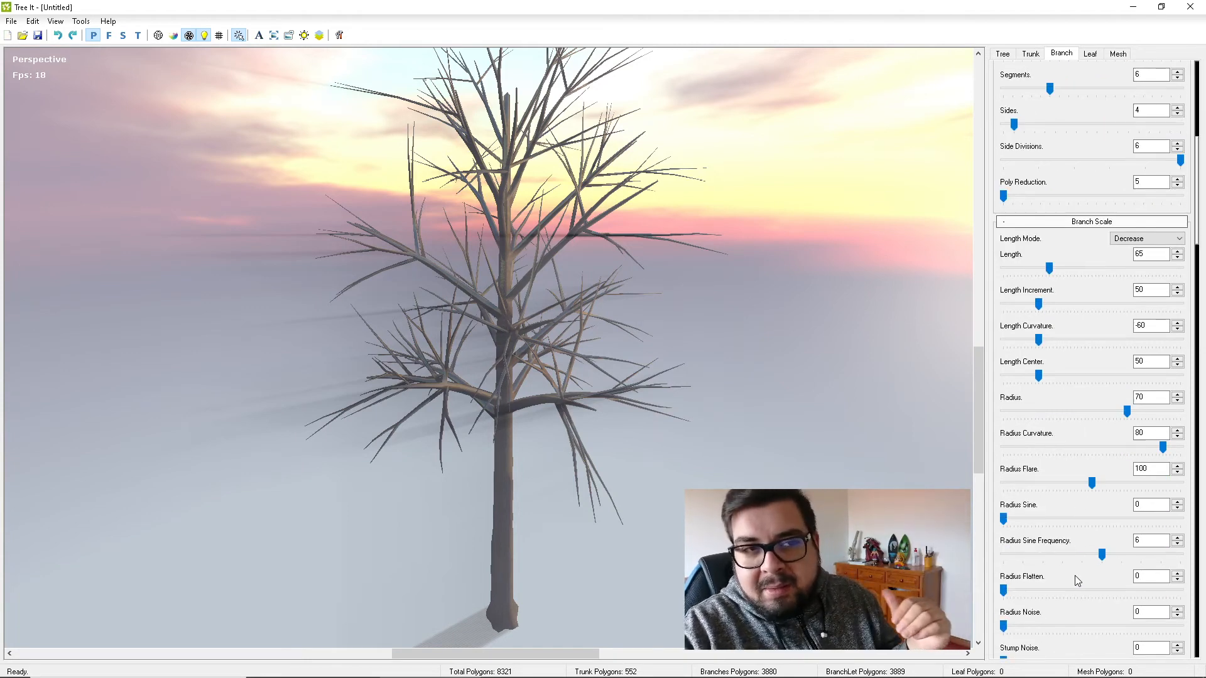
scroll(1075, 575, down, 1)
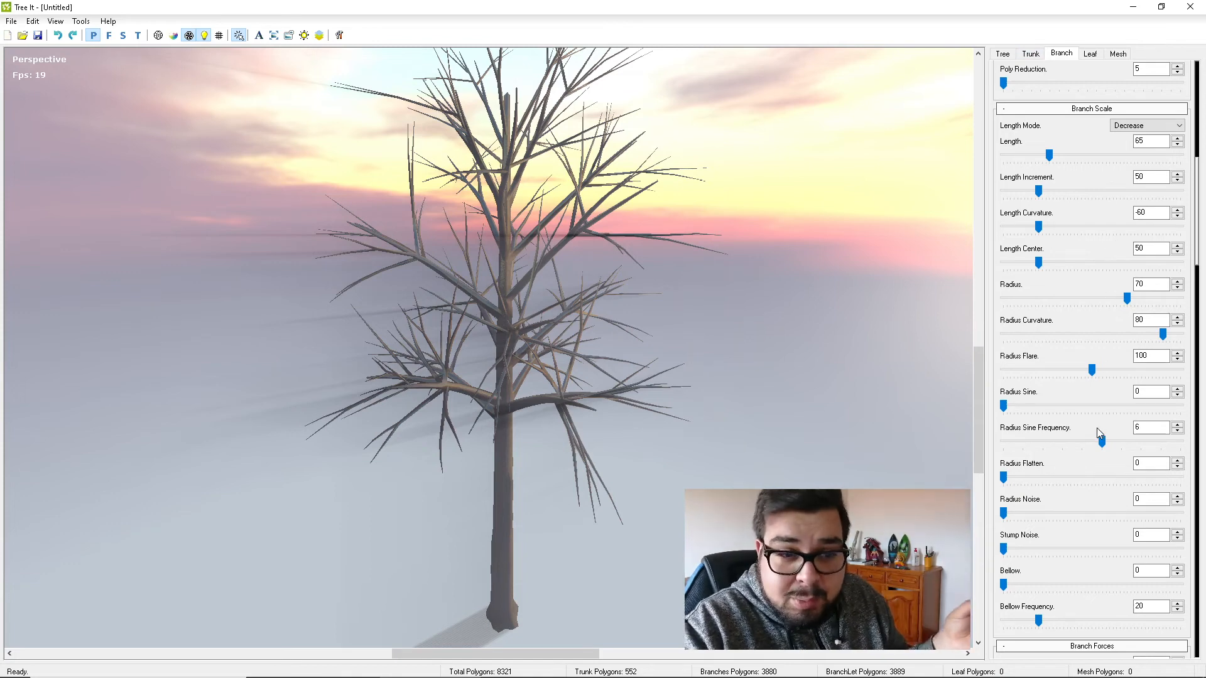
scroll(1098, 429, down, 3)
scroll(1084, 451, down, 6)
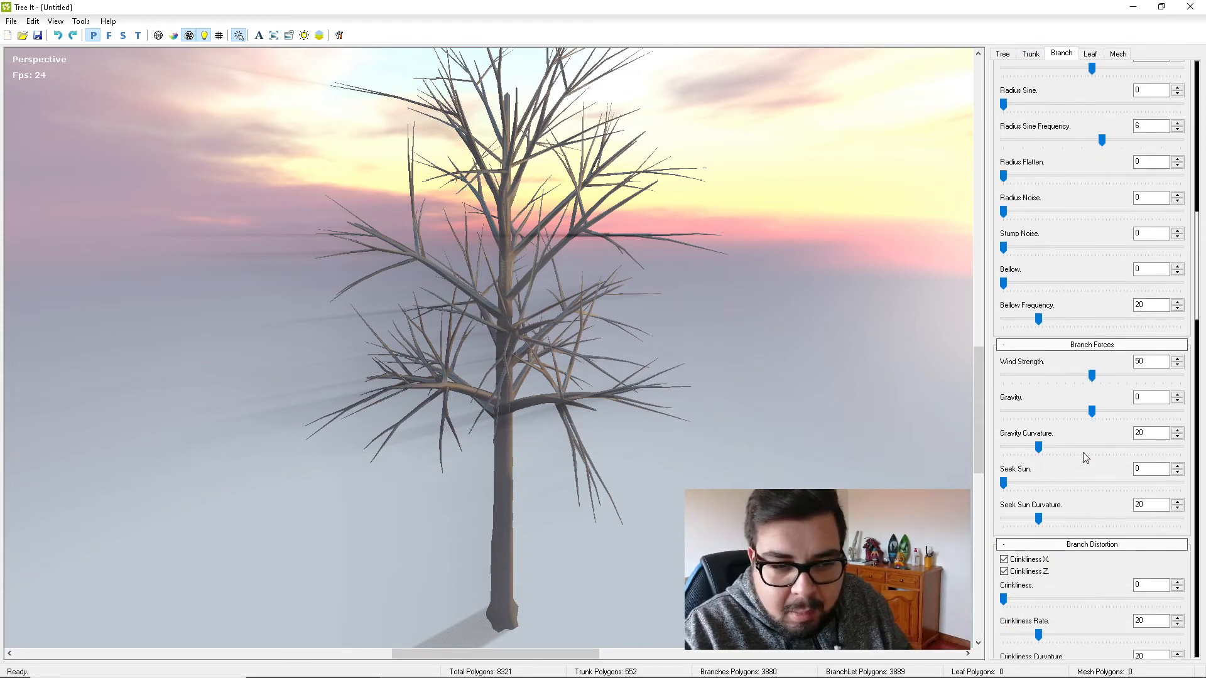
mouse_move(1092, 373)
mouse_down()
mouse_move(1066, 373)
mouse_move(1110, 375)
mouse_up()
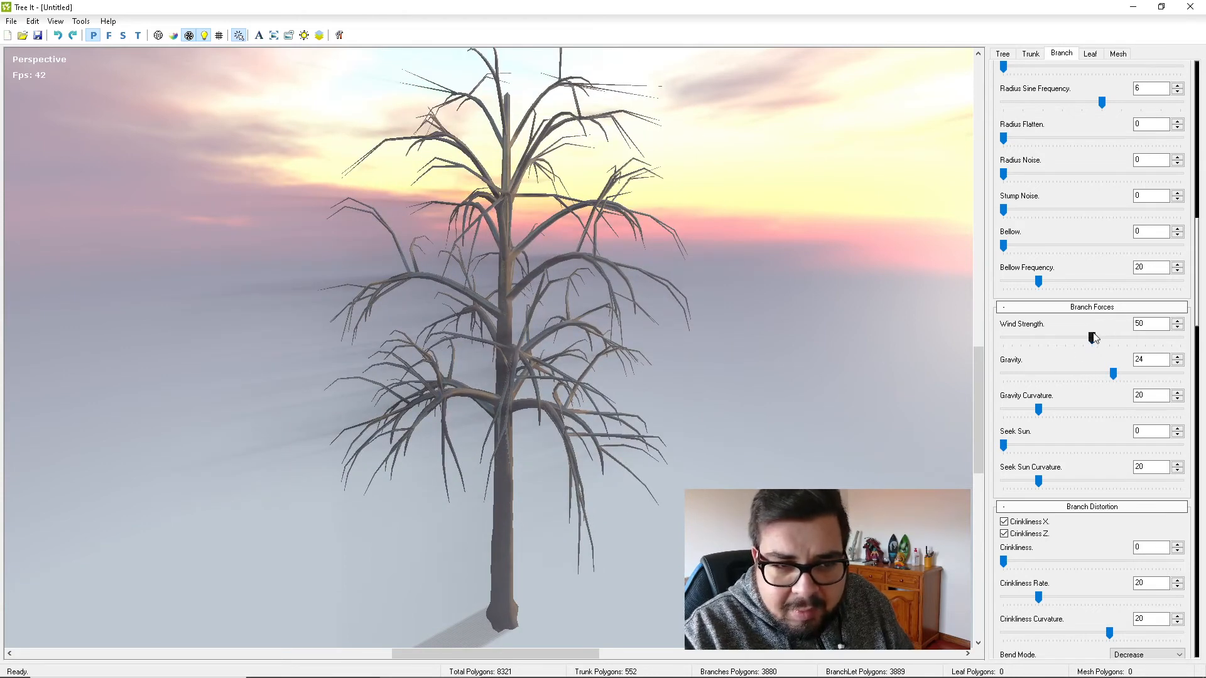
Try a branch wind strength of 80, view the tree from another angle, and set the wind strength to 100.
drag(1092, 338, 1145, 338)
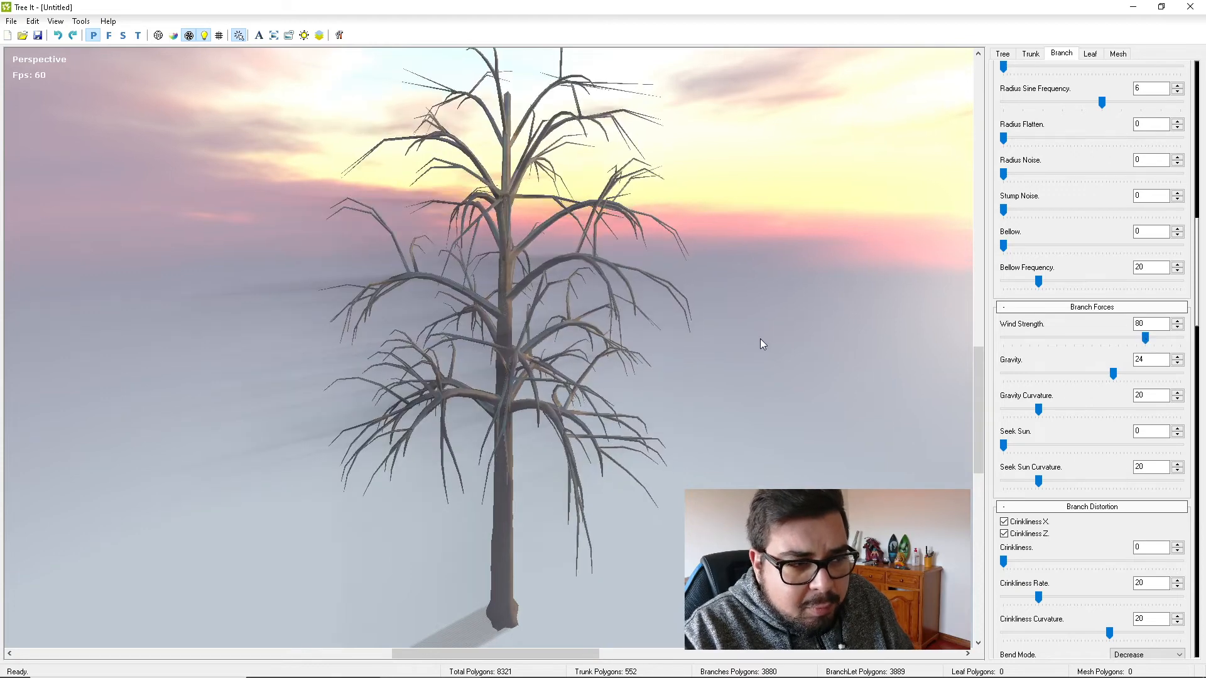
drag(722, 360, 650, 295)
click(188, 36)
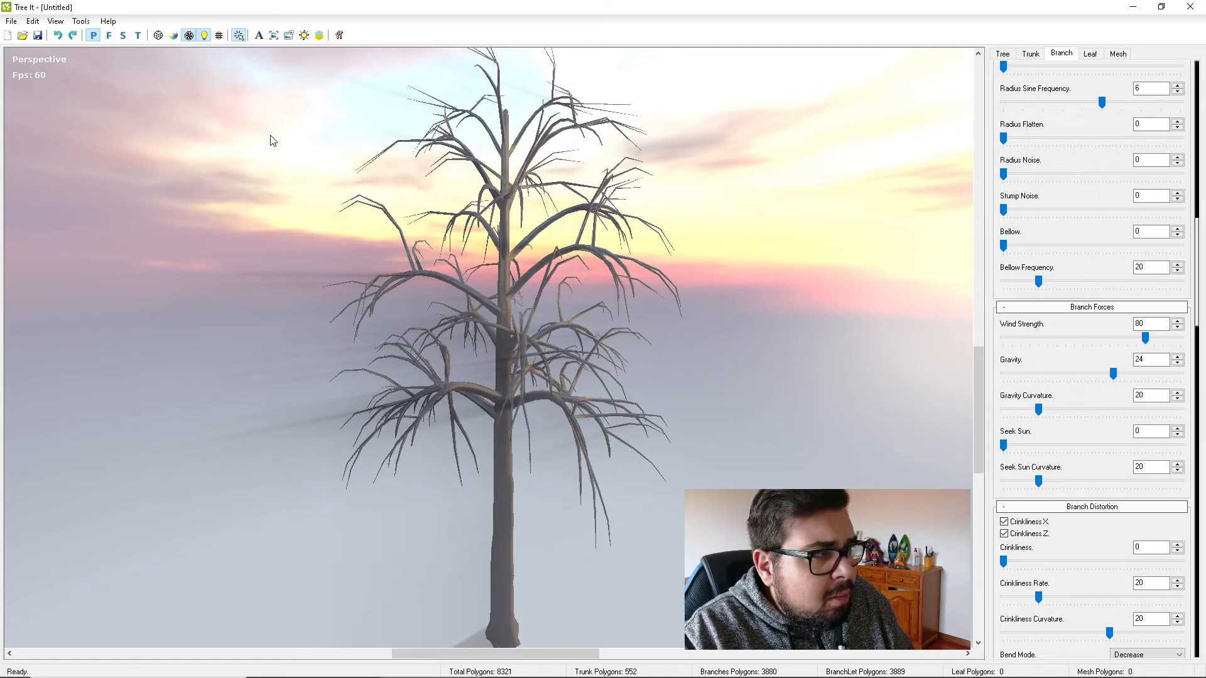
drag(273, 142, 276, 163)
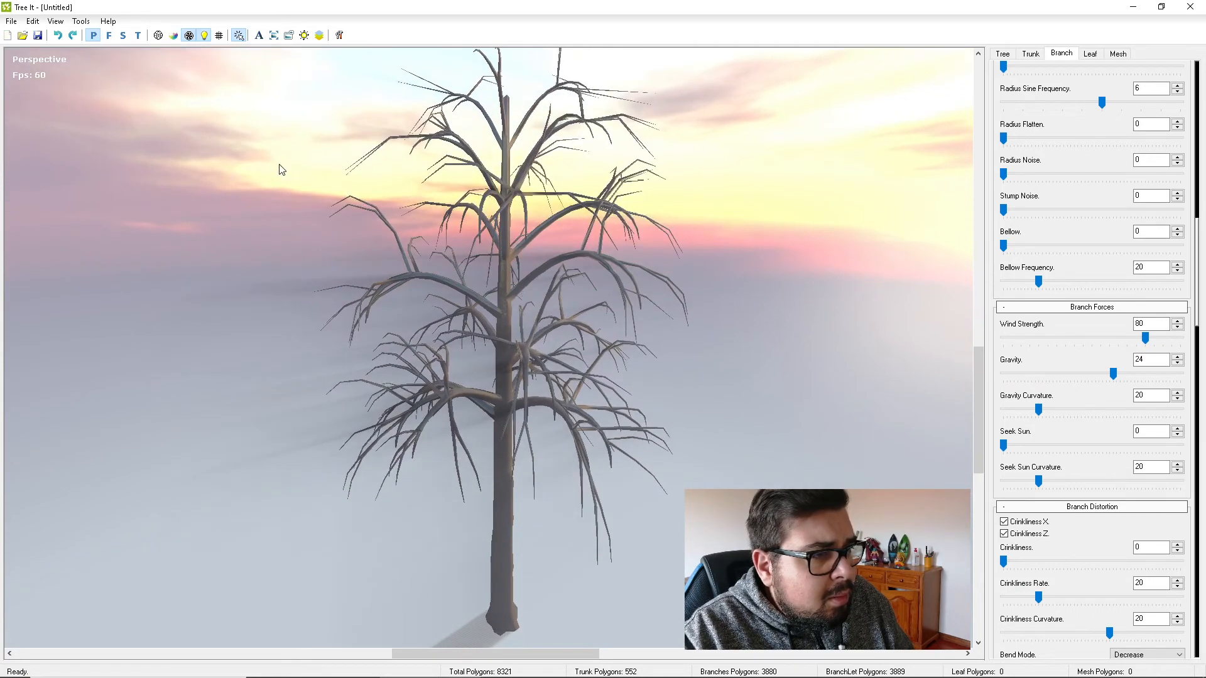
drag(1145, 338, 1180, 337)
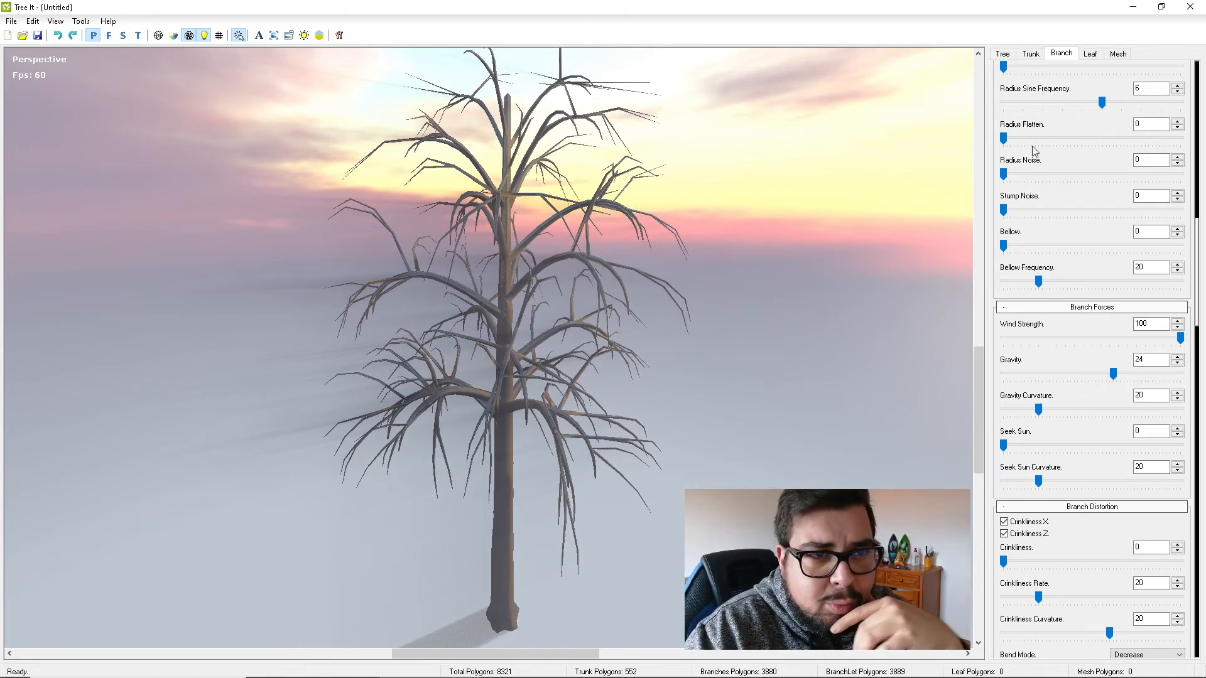
Regenerate the tree and try the Normals vertex color mode, returning it to Wind.
click(1004, 55)
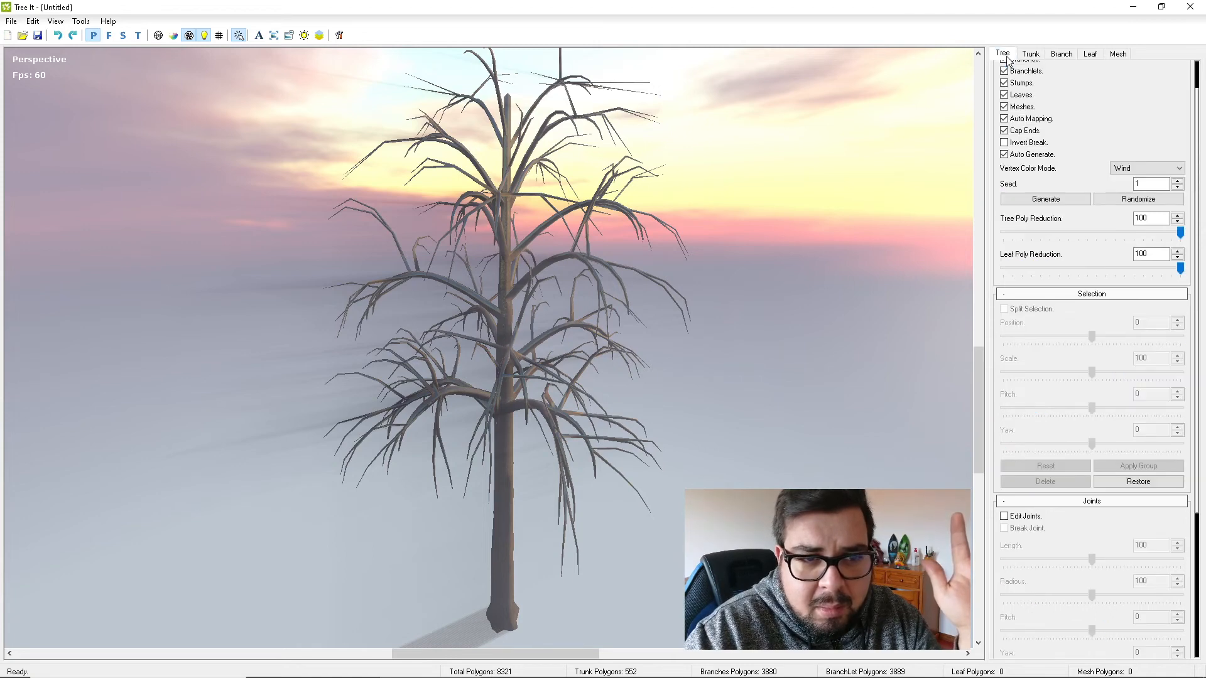
click(1080, 199)
click(1146, 168)
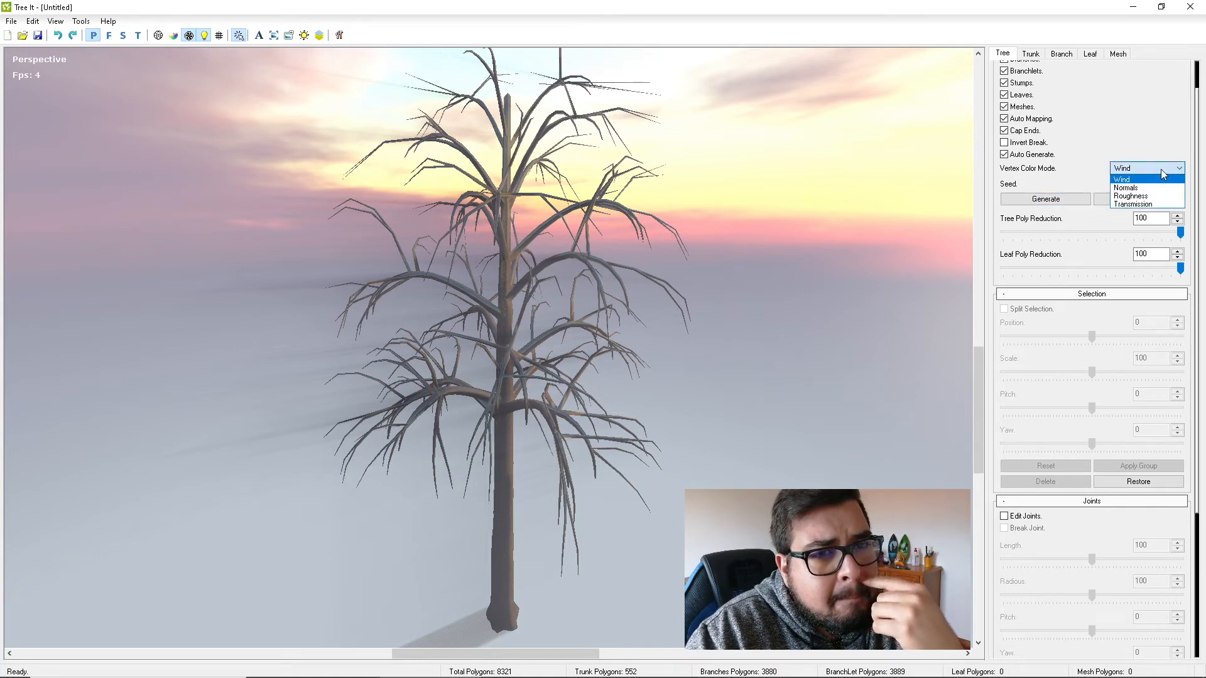
click(1127, 187)
click(1144, 168)
click(1141, 181)
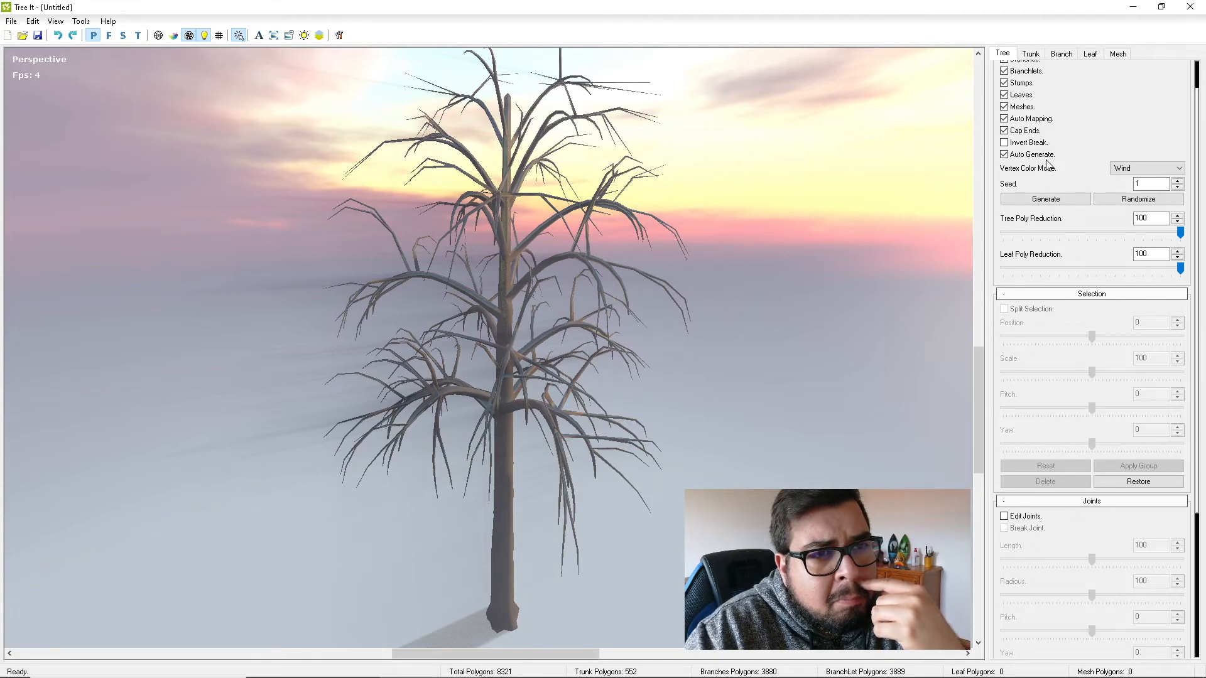
scroll(1047, 160, up, 1)
Look through the branch forces, distortion, position, pitch, yaw, roll and split settings.
click(1061, 54)
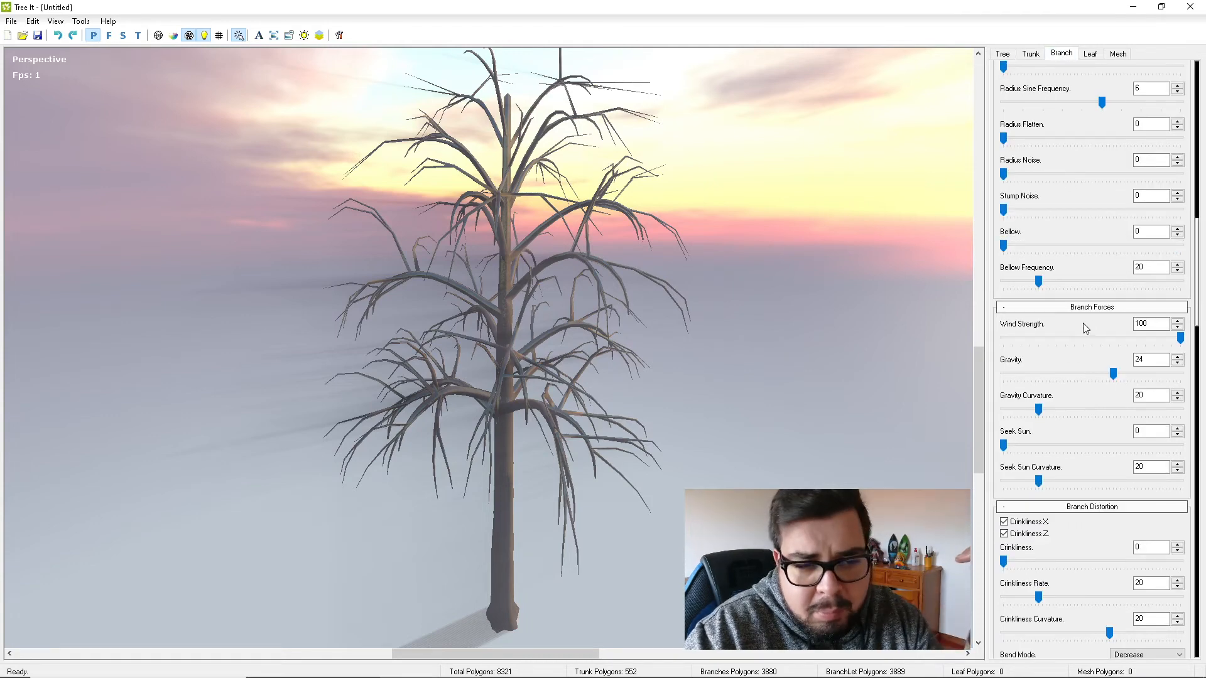
scroll(1085, 327, down, 3)
scroll(1085, 327, up, 1)
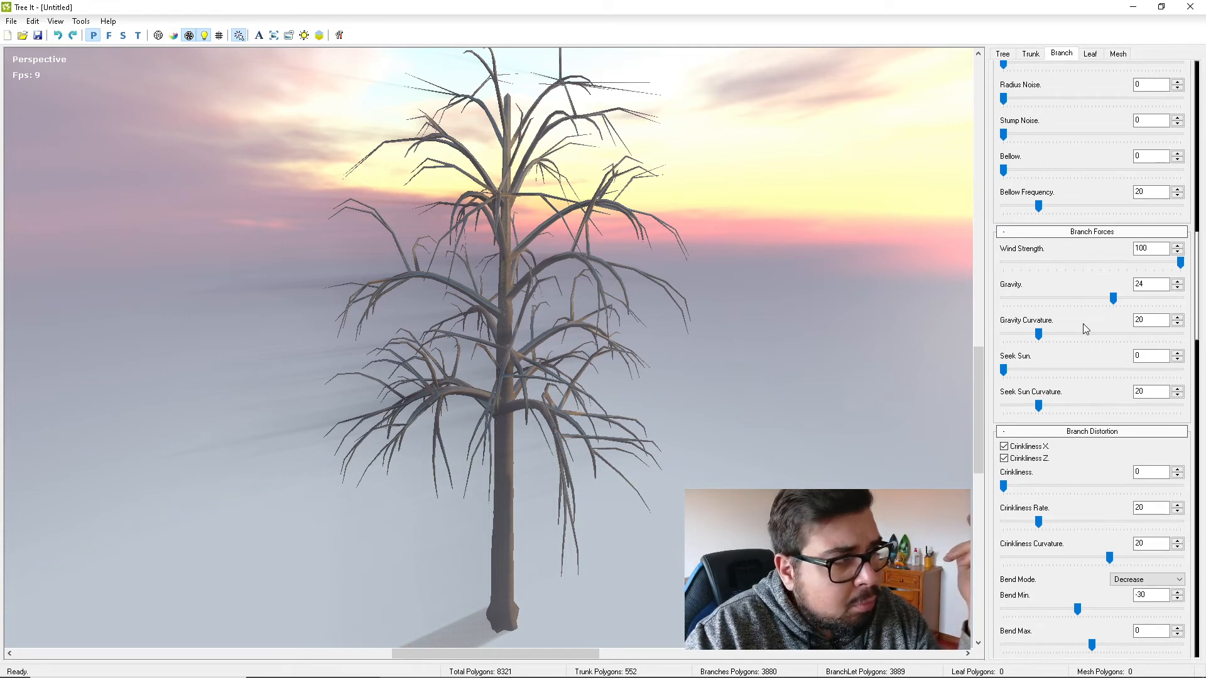
scroll(1084, 326, down, 1)
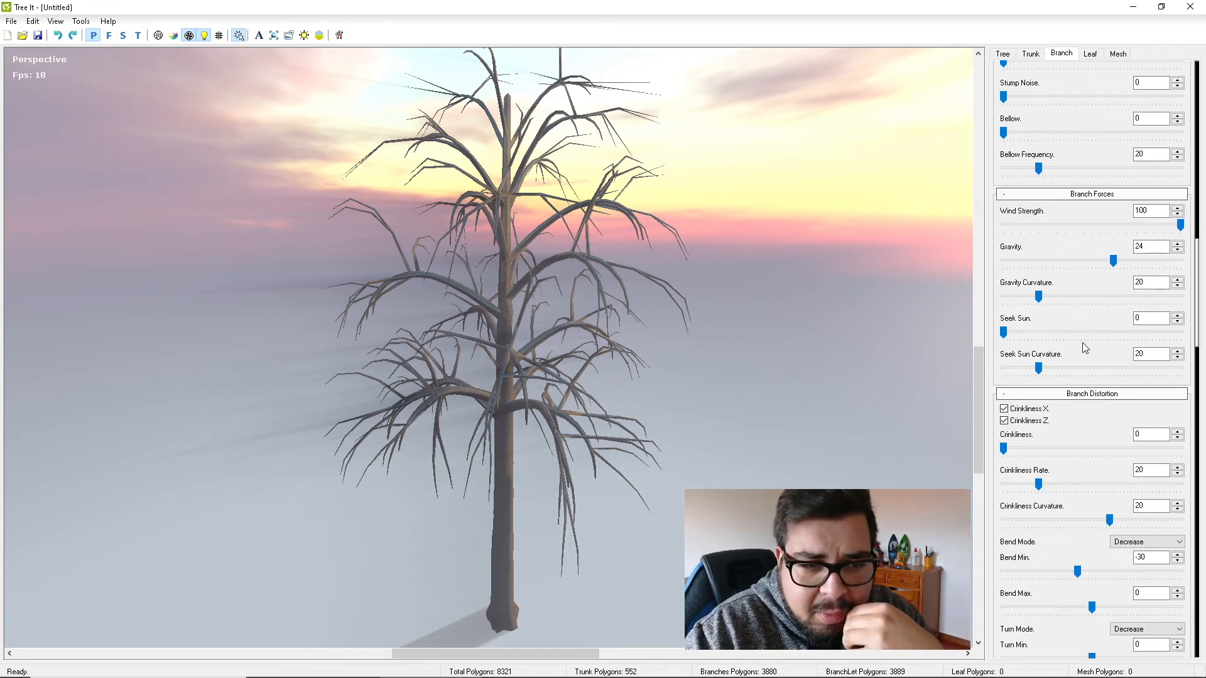
scroll(1099, 402, down, 5)
scroll(1105, 423, down, 16)
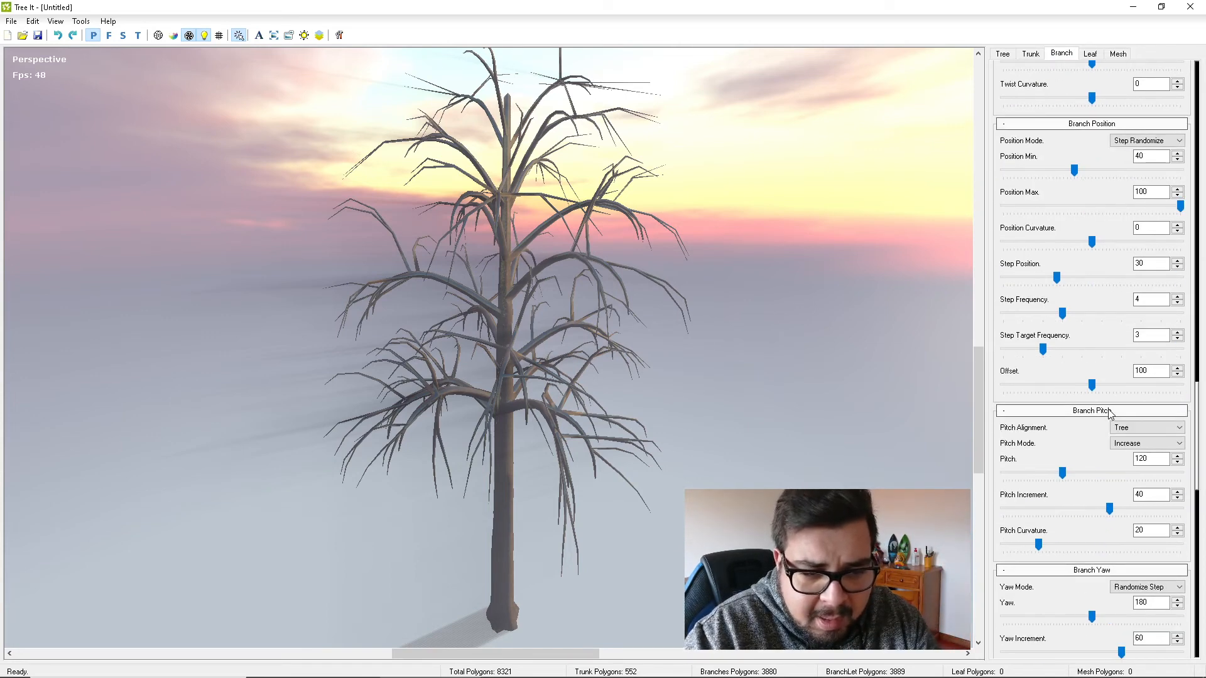
scroll(1105, 415, down, 3)
scroll(1109, 427, down, 6)
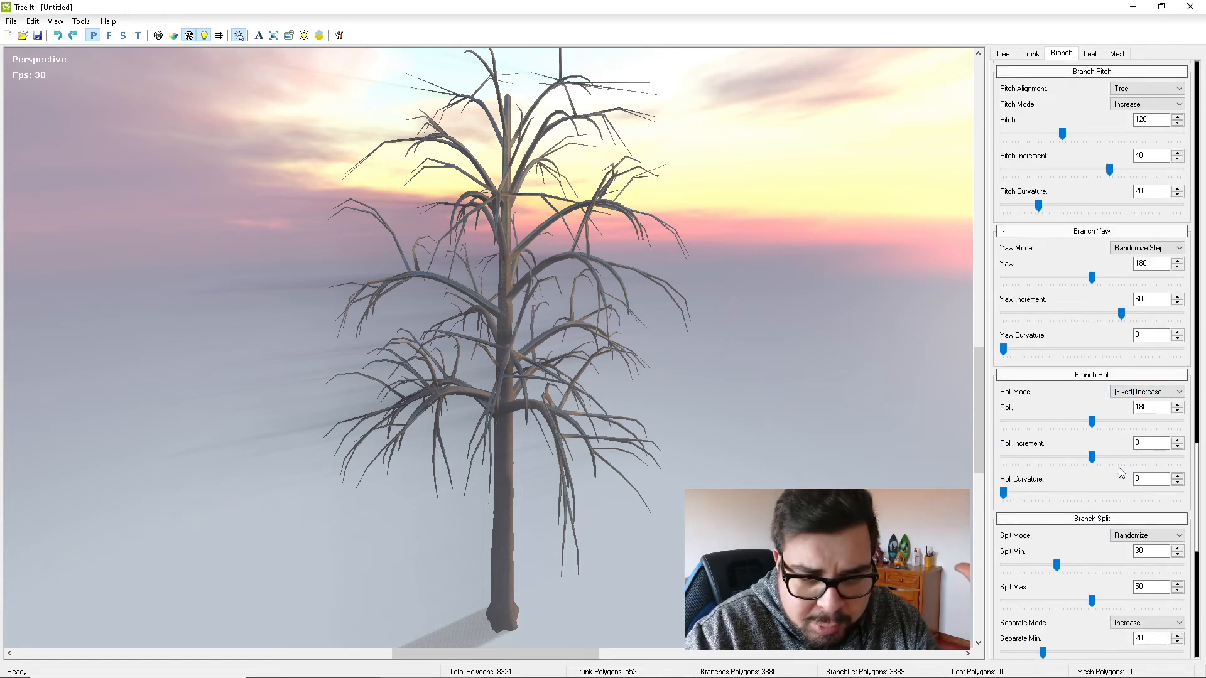
scroll(1118, 474, down, 13)
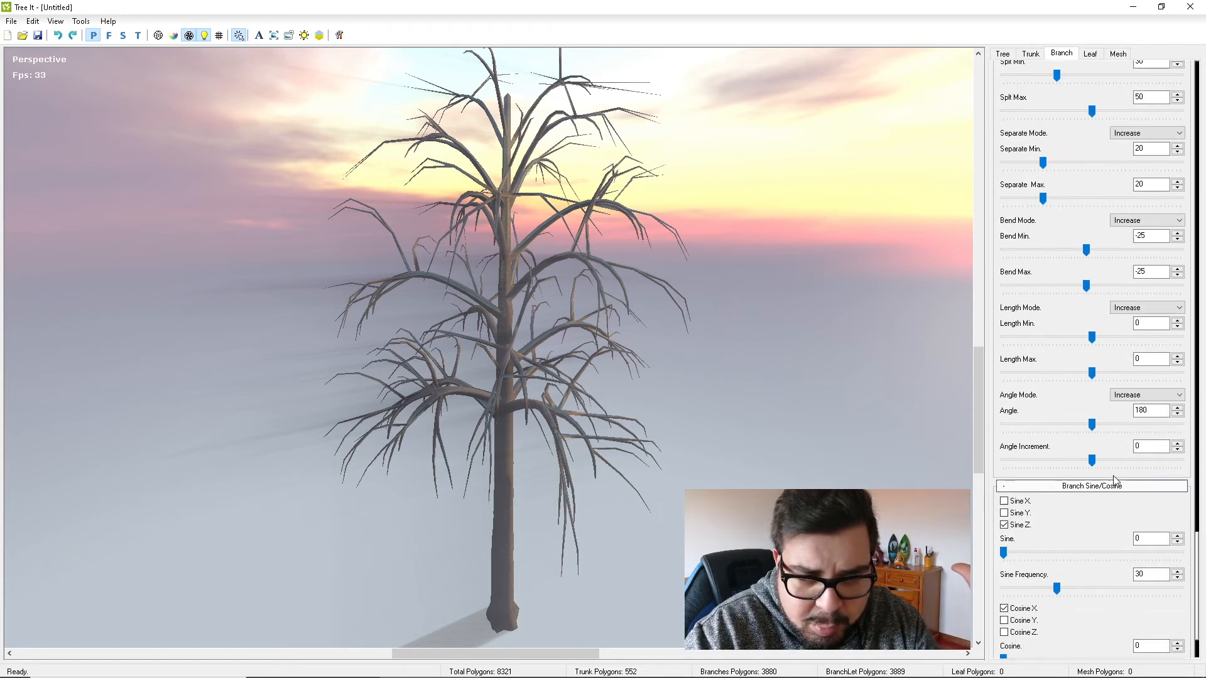
Try a branch sine of 28, set the sine frequency to 100, and return the sine to 0.
scroll(1113, 478, down, 2)
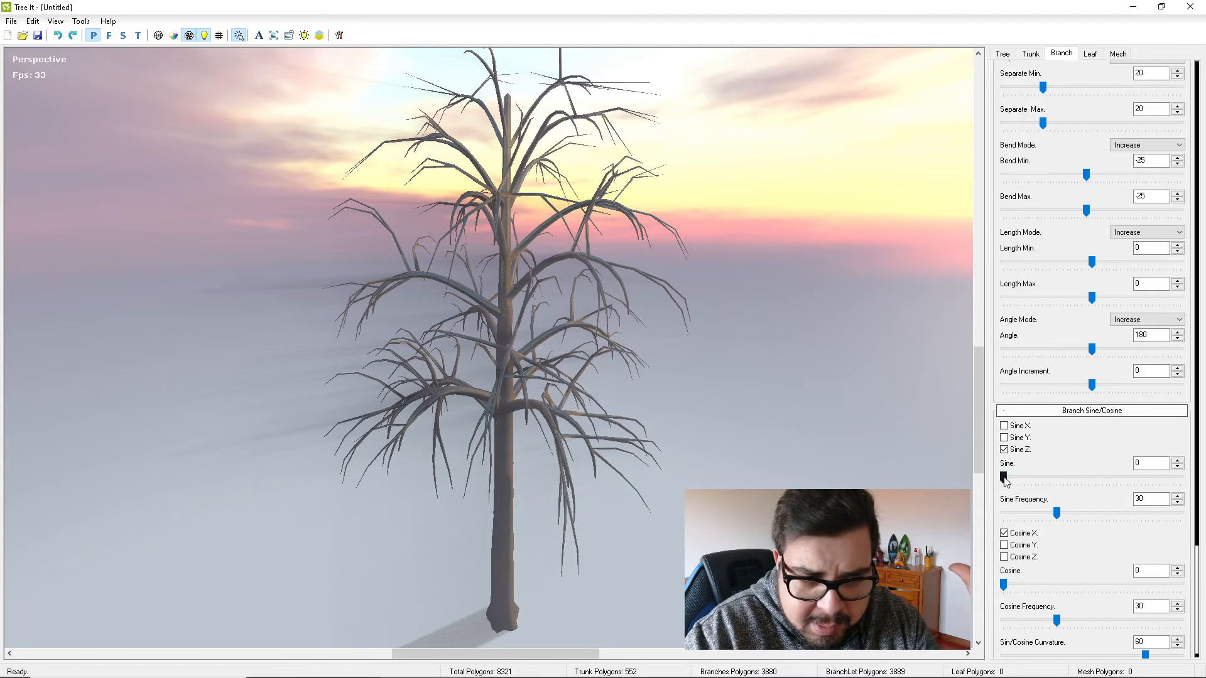
mouse_move(1003, 477)
mouse_down()
mouse_move(1053, 477)
mouse_move(1068, 510)
mouse_move(1204, 508)
mouse_up()
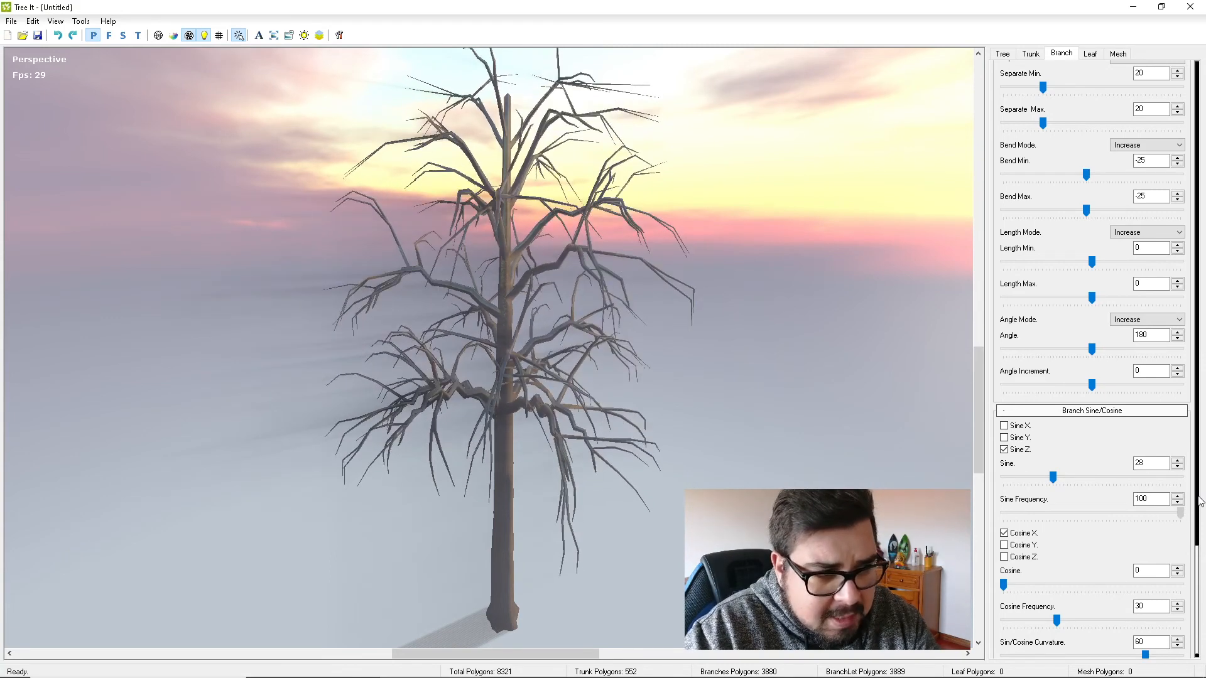
drag(1053, 481, 1000, 482)
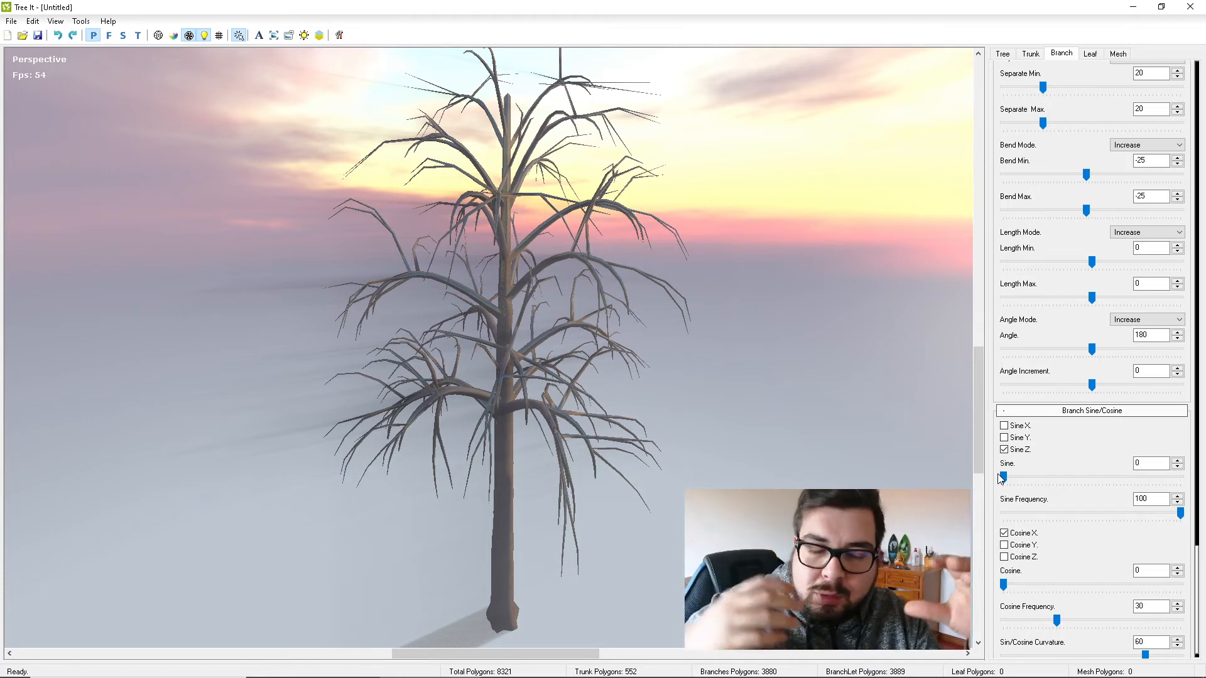
scroll(1121, 529, down, 1)
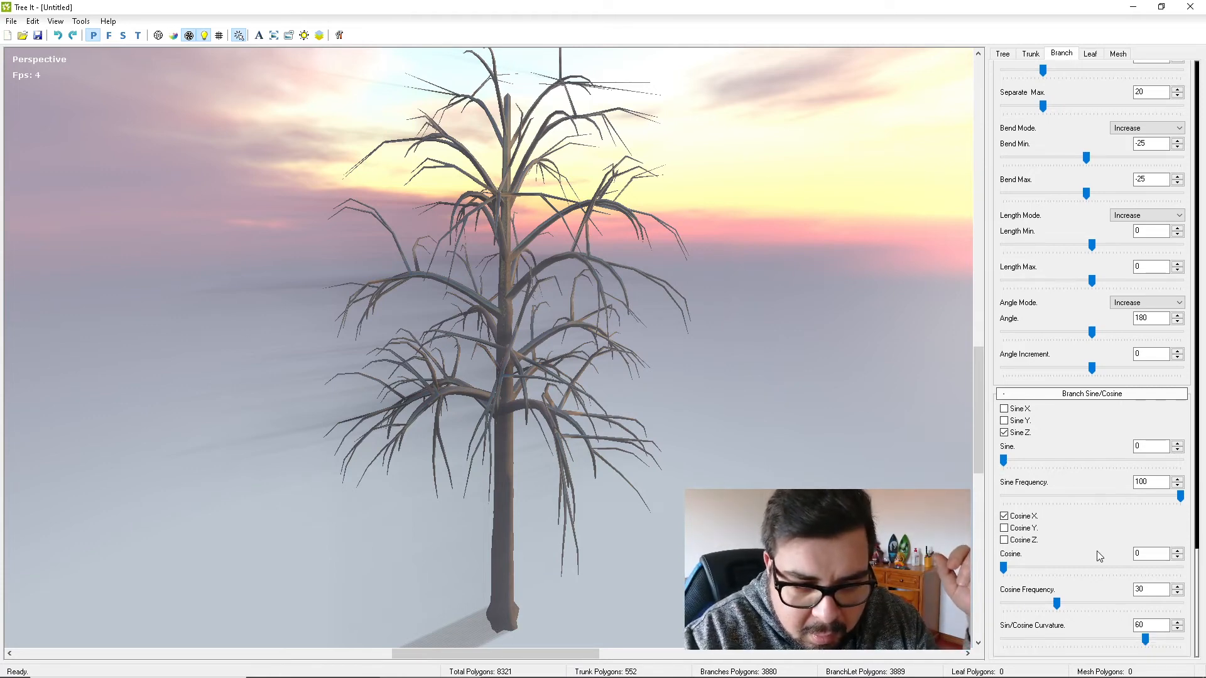
scroll(1099, 557, up, 13)
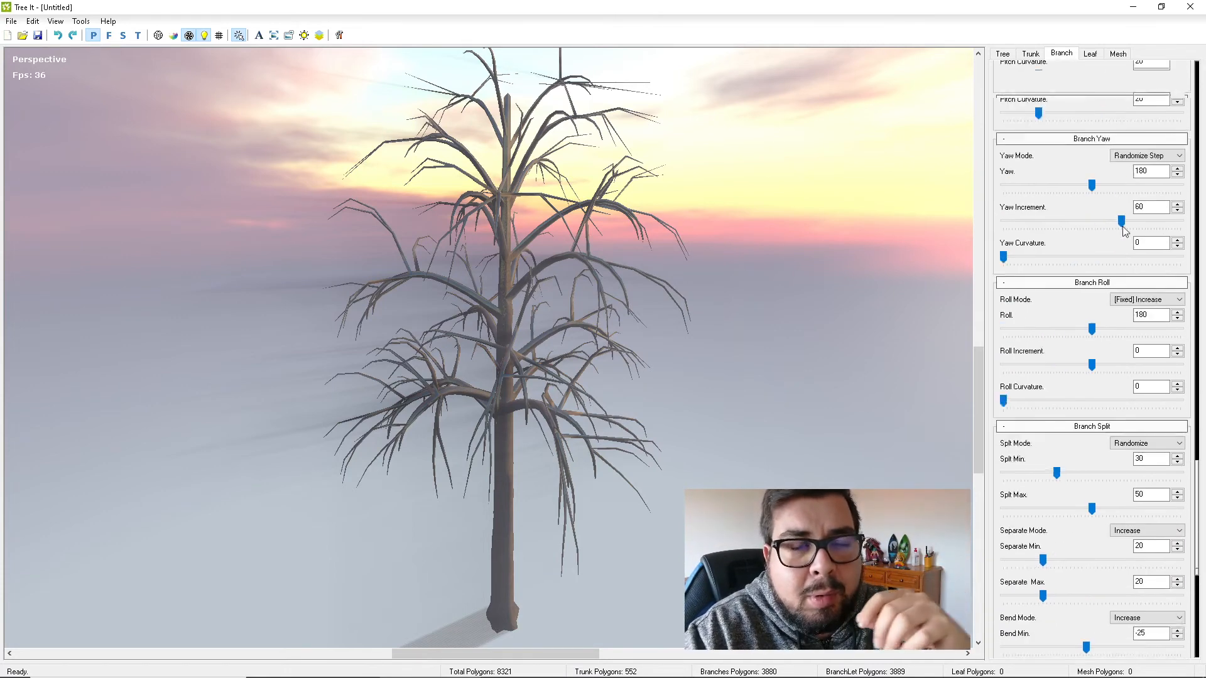
scroll(1123, 231, up, 5)
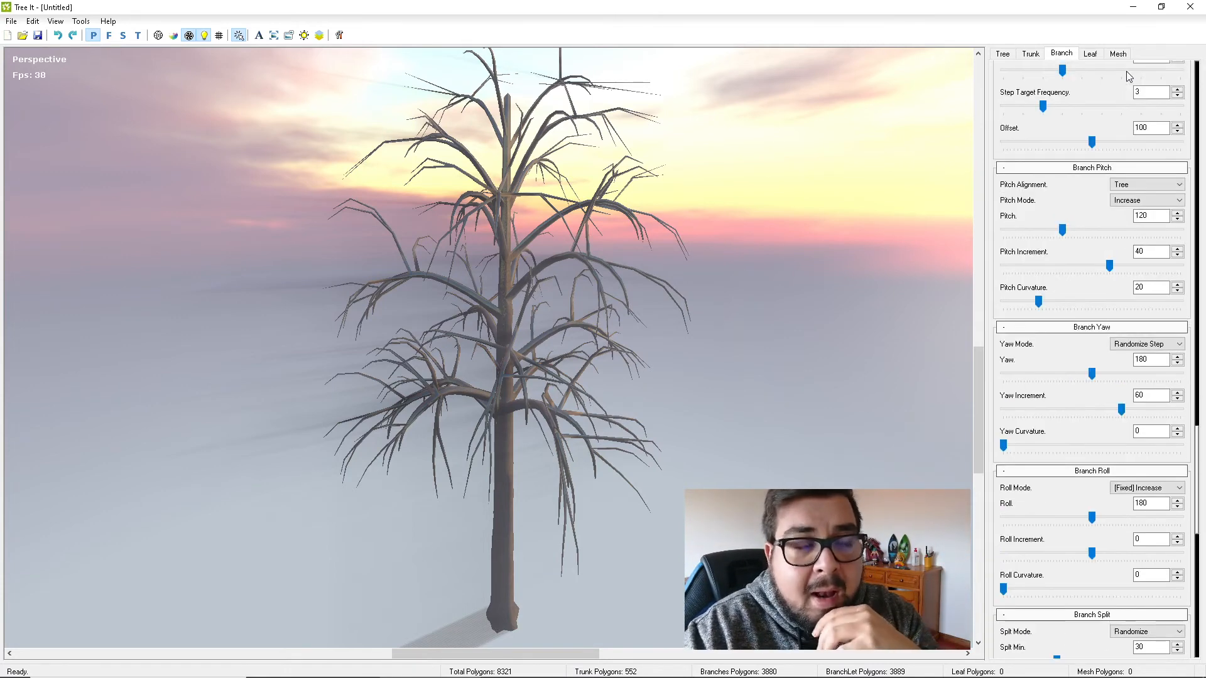
Select the empty leaf layer and enable its Double Sided and Poly Quad options.
click(1093, 54)
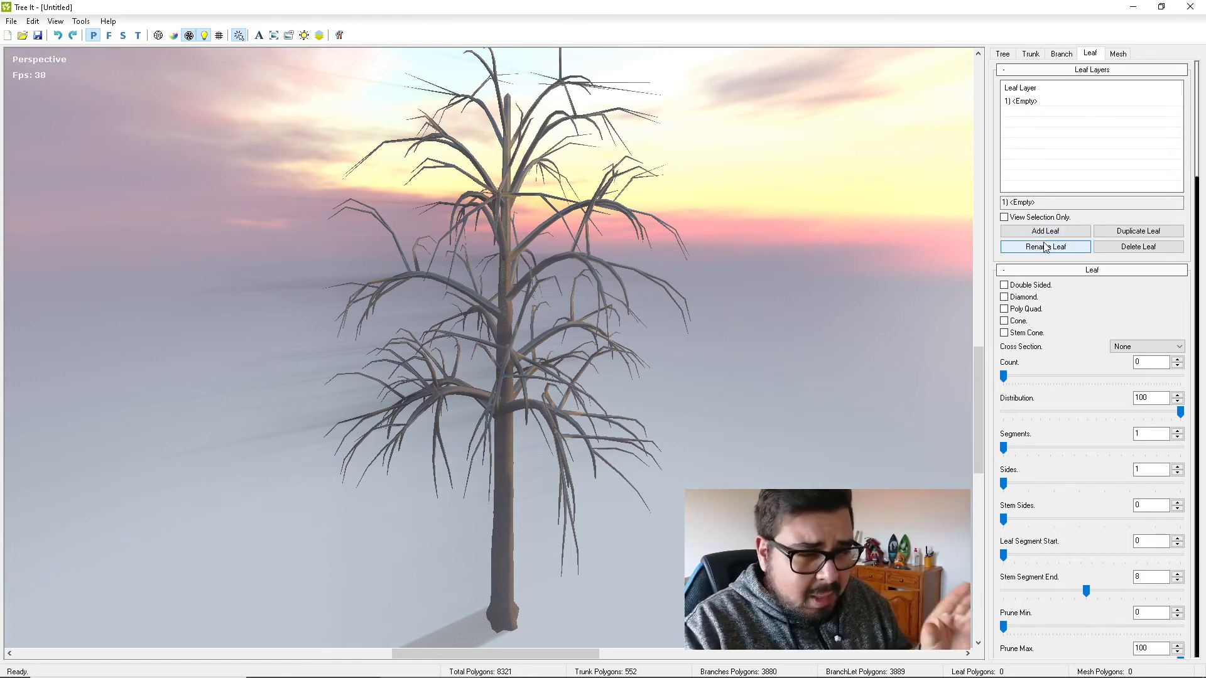
click(1026, 102)
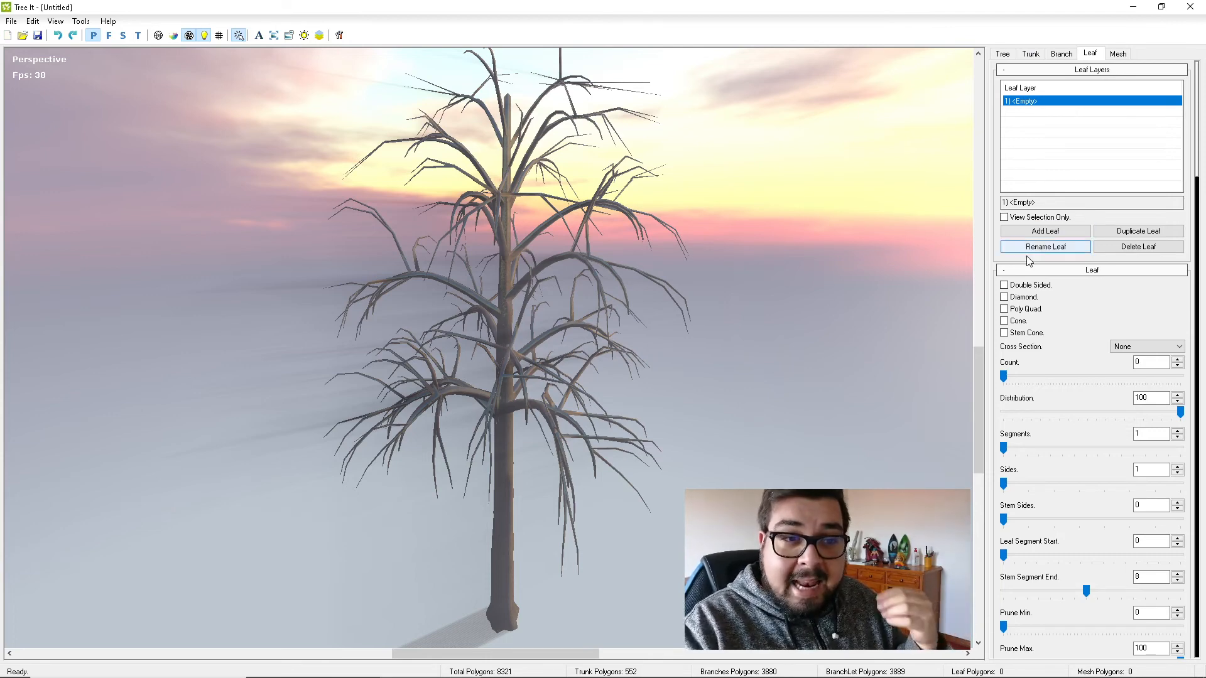
click(1003, 309)
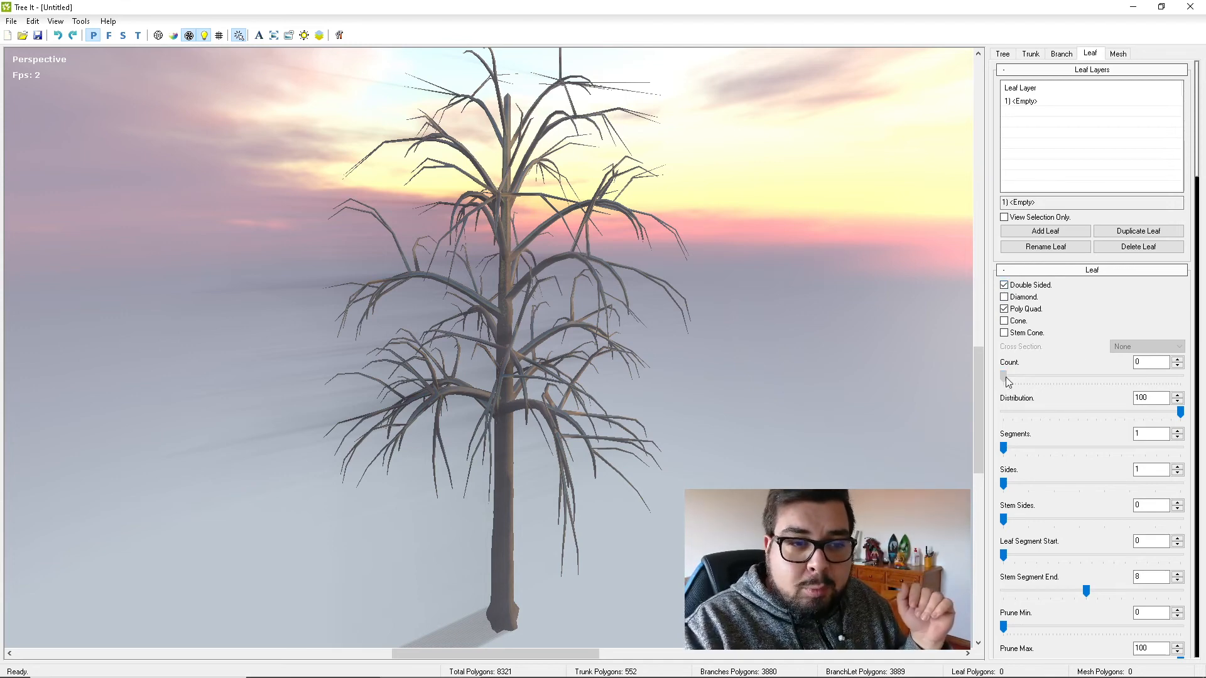
Set the leaf count to 180 and load leaf maple.png from the maple folder as the base leaf texture.
drag(1005, 377, 1112, 364)
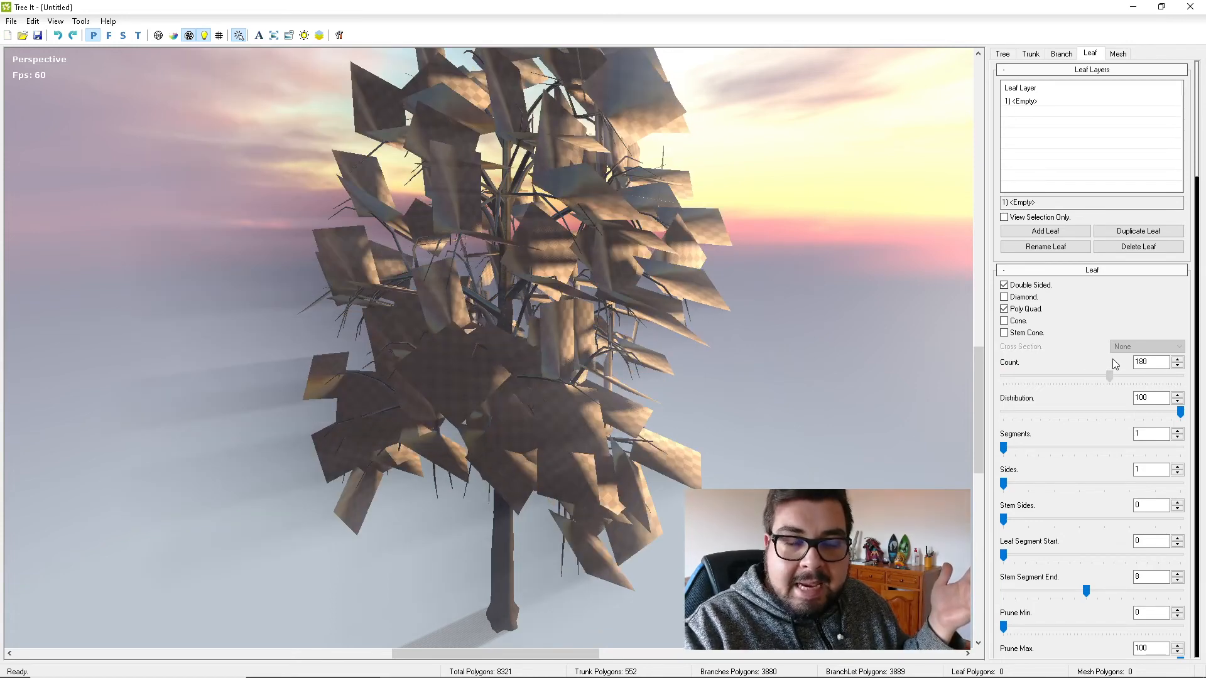
scroll(1103, 351, down, 3)
scroll(1095, 391, down, 2)
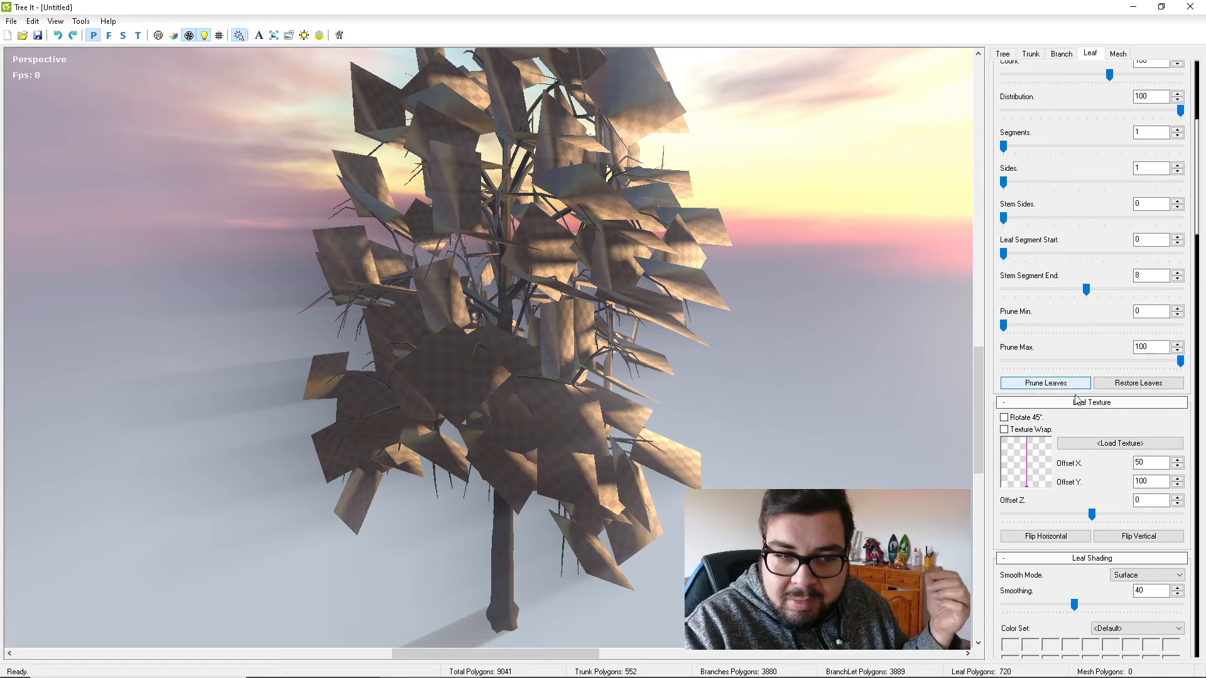
click(1119, 443)
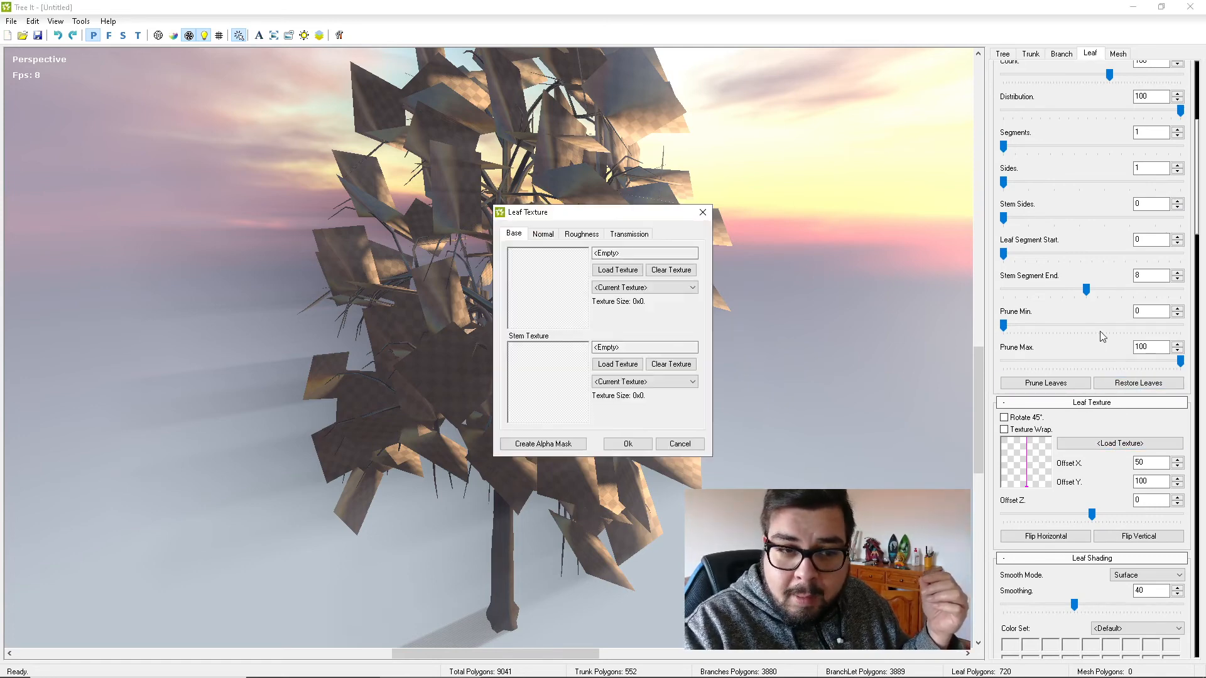
click(615, 270)
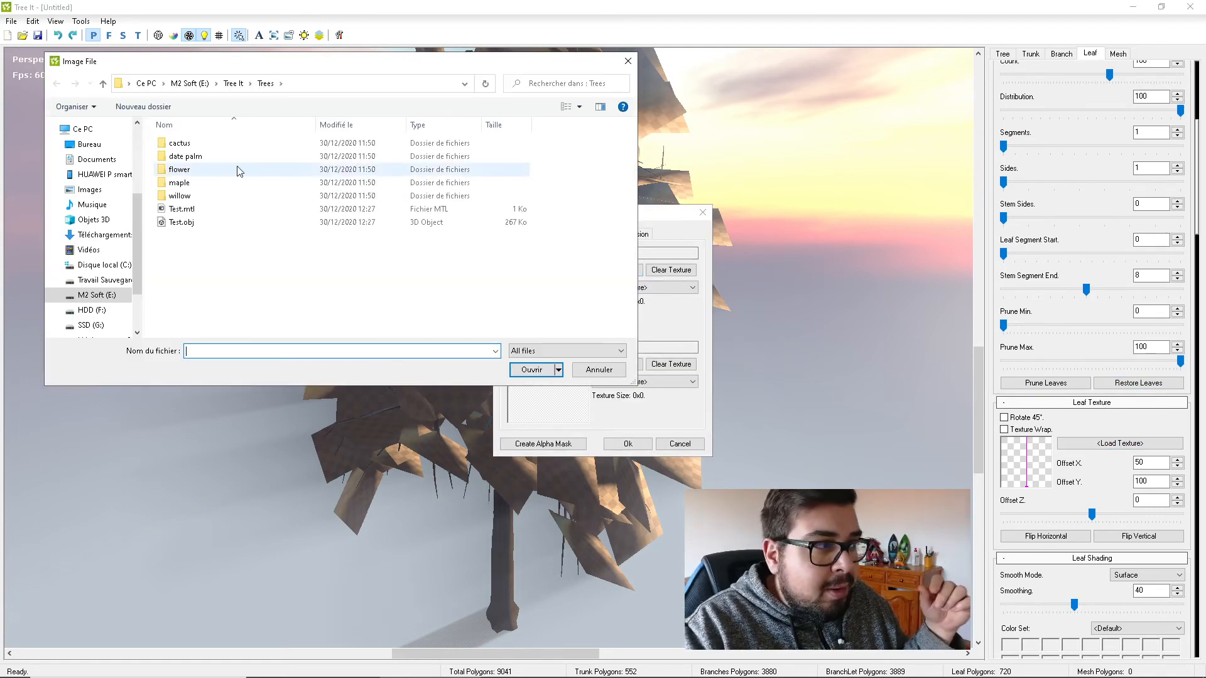
click(188, 185)
double_click(188, 184)
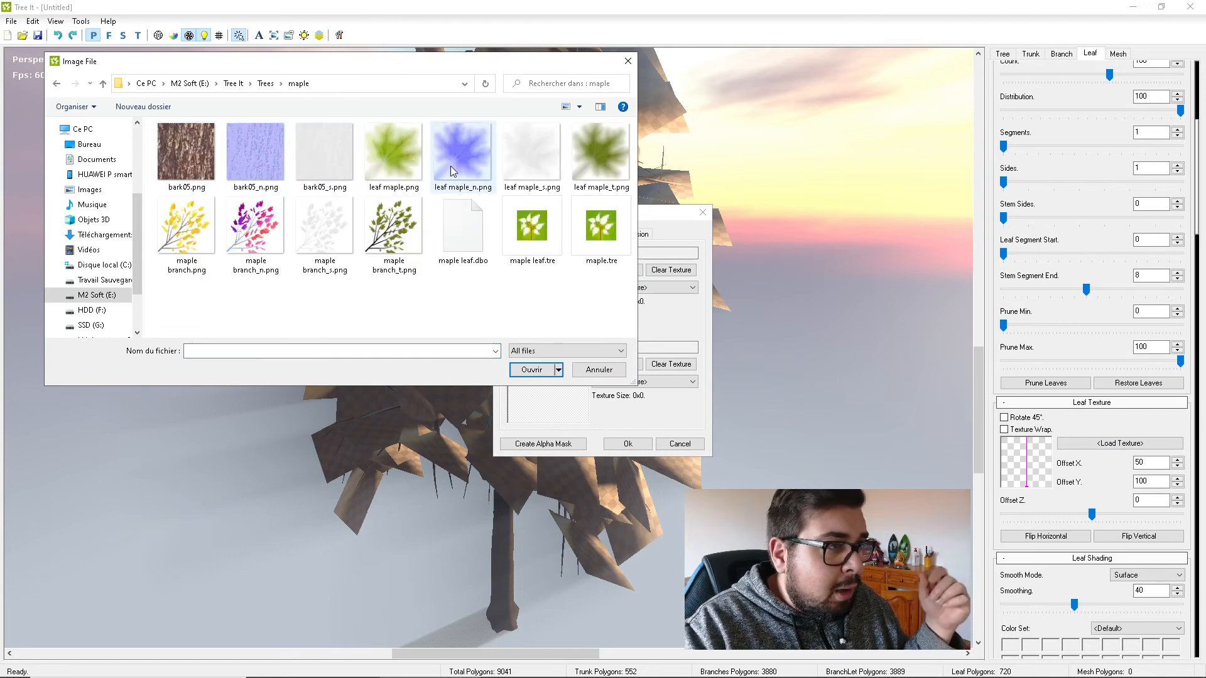
double_click(398, 154)
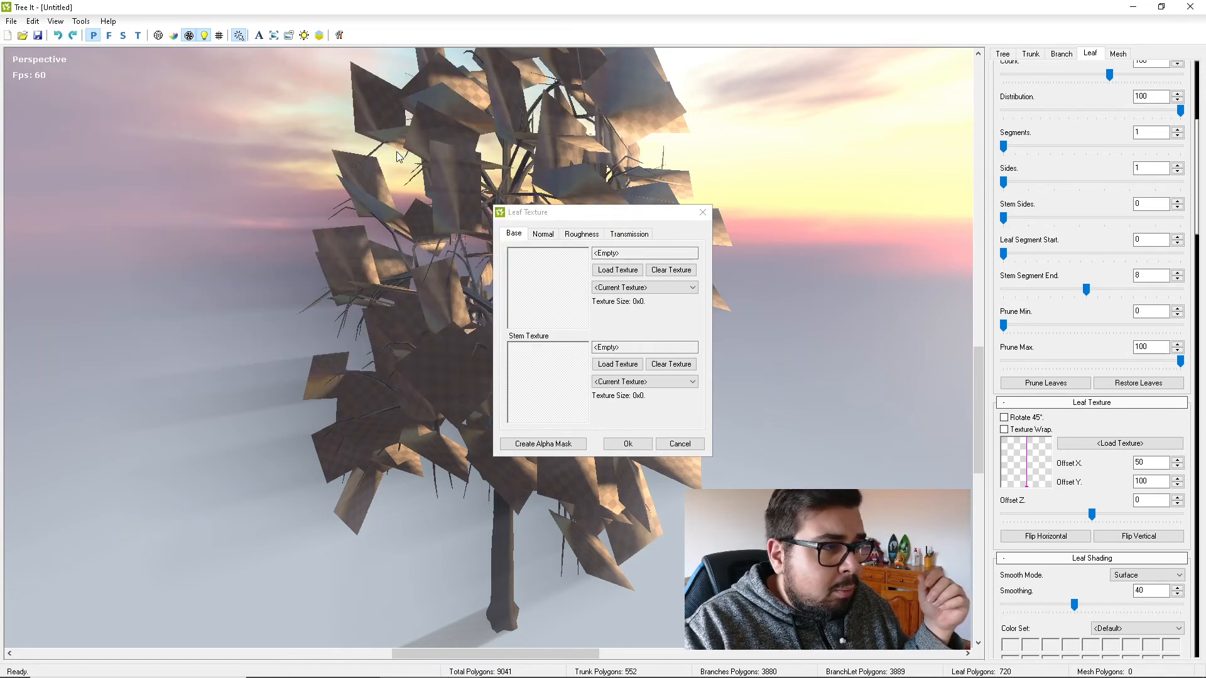
click(627, 443)
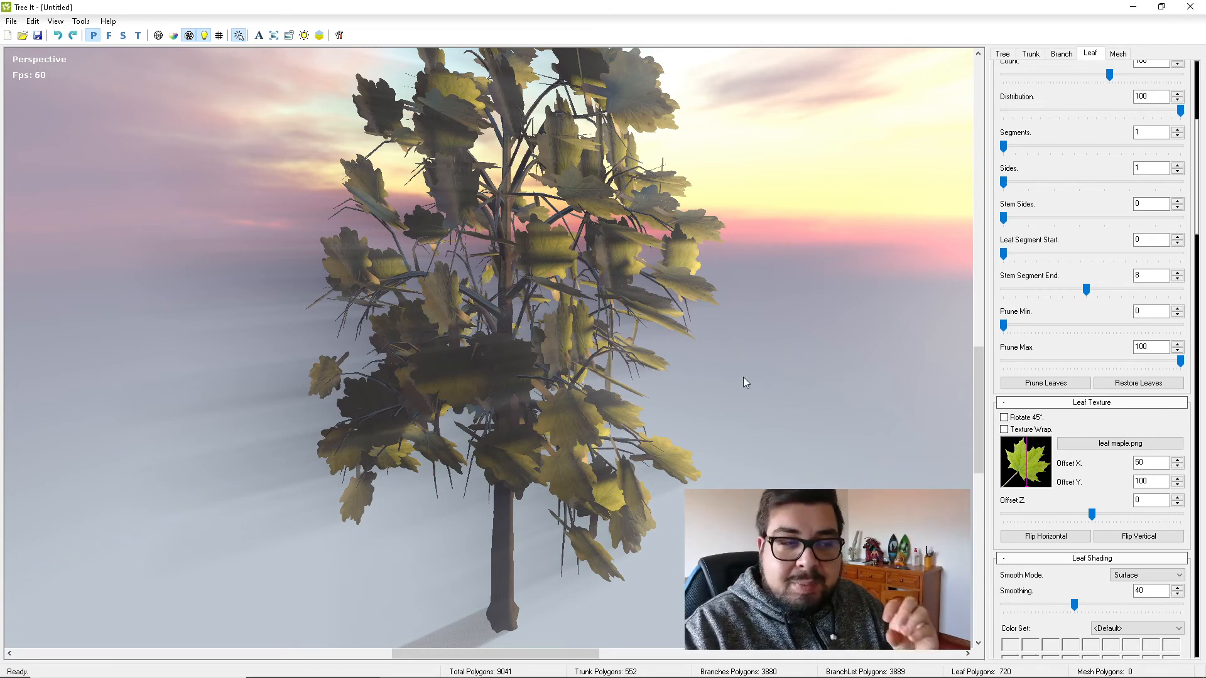
drag(746, 381, 776, 386)
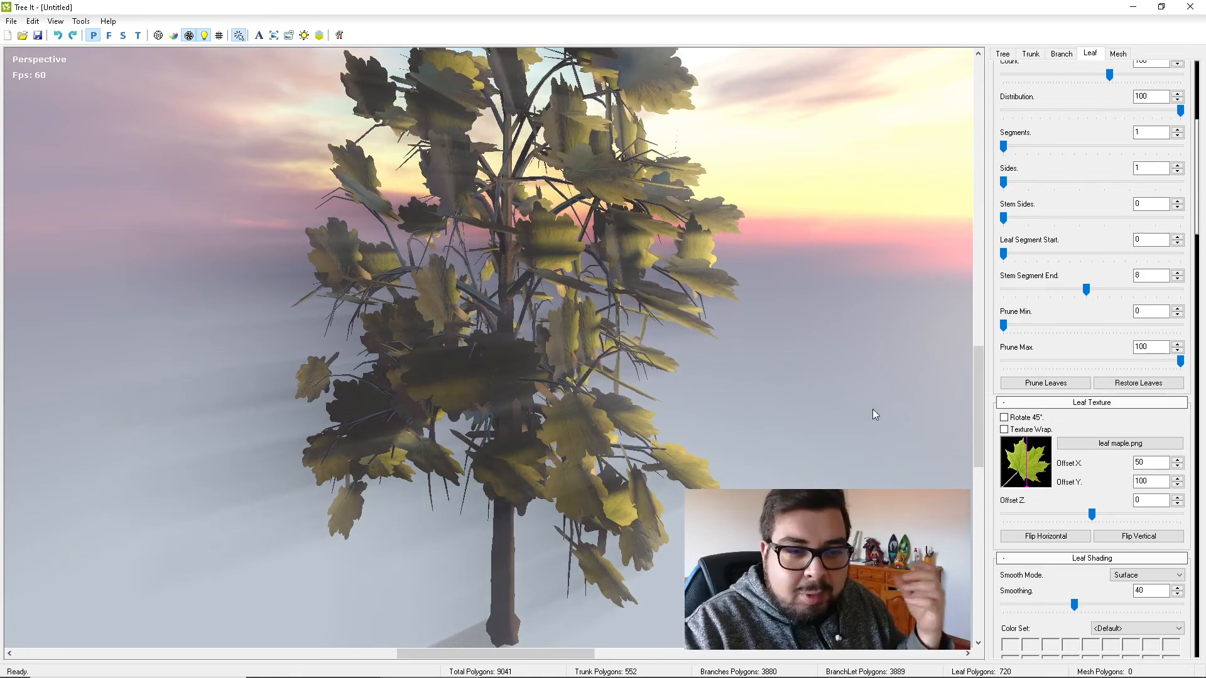
Set the leaf length to 0, the length increment to 5 and the length curvature to -100.
mouse_move(1092, 515)
mouse_down()
mouse_move(1001, 521)
mouse_move(1091, 525)
mouse_up()
scroll(1094, 542, down, 2)
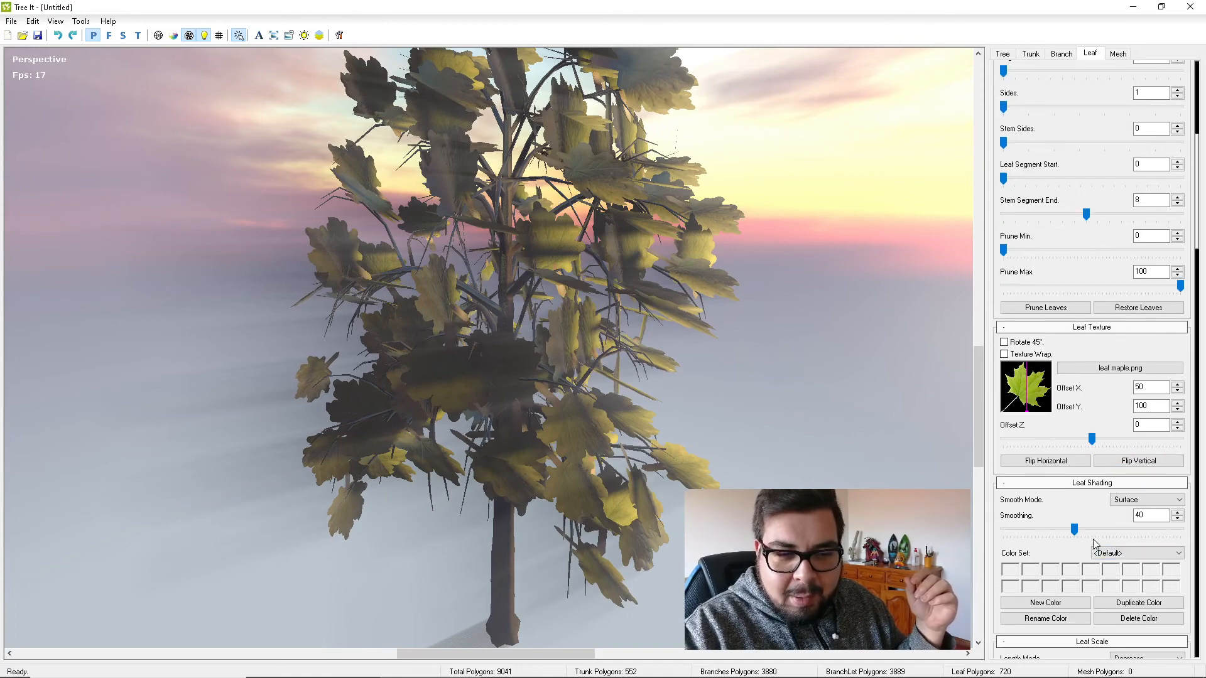
scroll(1096, 537, down, 5)
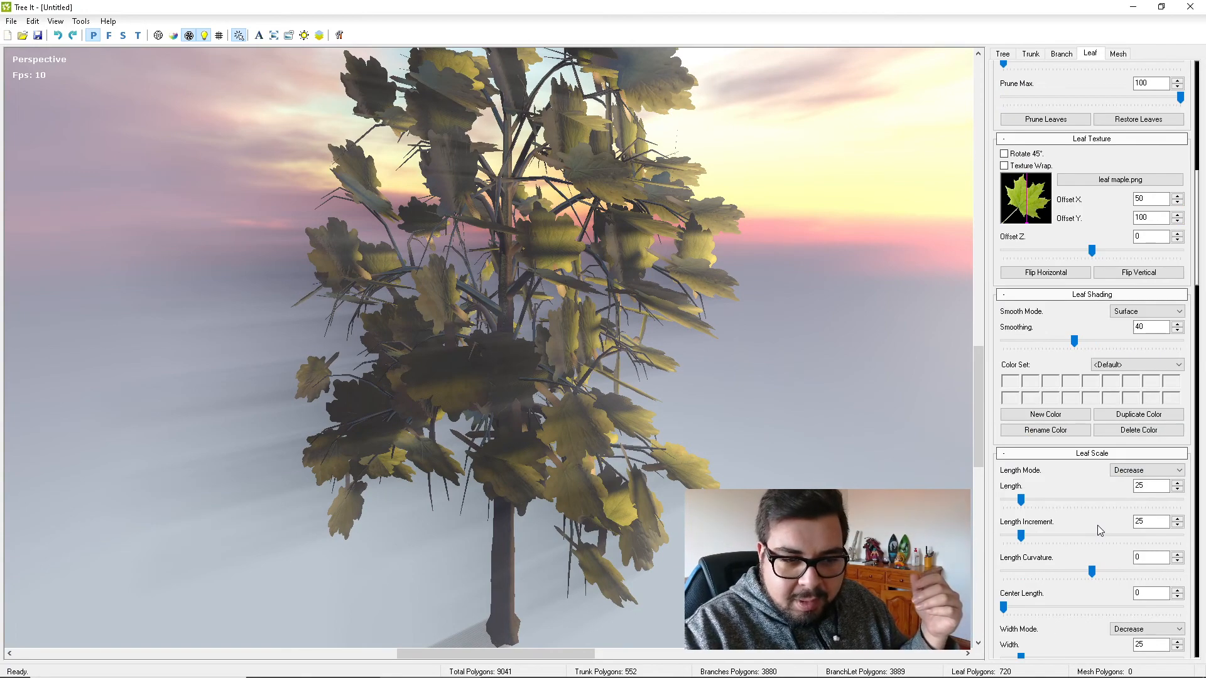
mouse_move(1020, 499)
mouse_down()
mouse_move(1096, 500)
mouse_move(1001, 493)
mouse_up()
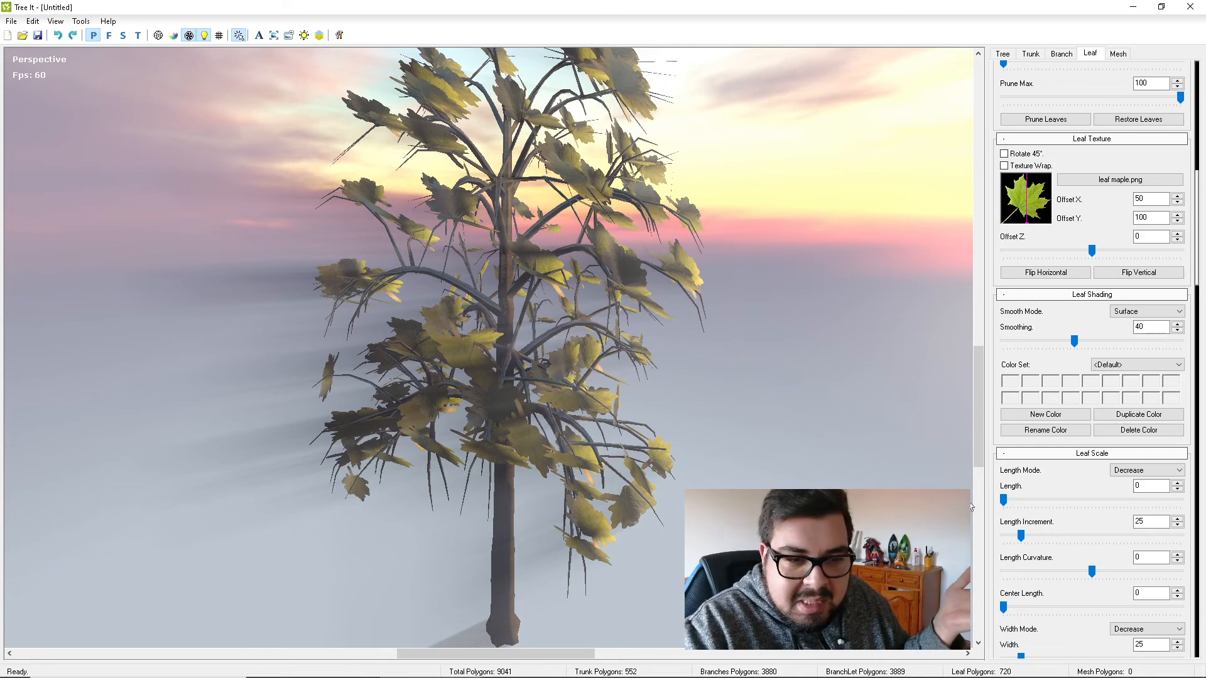
mouse_move(1020, 535)
mouse_down()
mouse_move(976, 535)
mouse_move(1008, 531)
mouse_up()
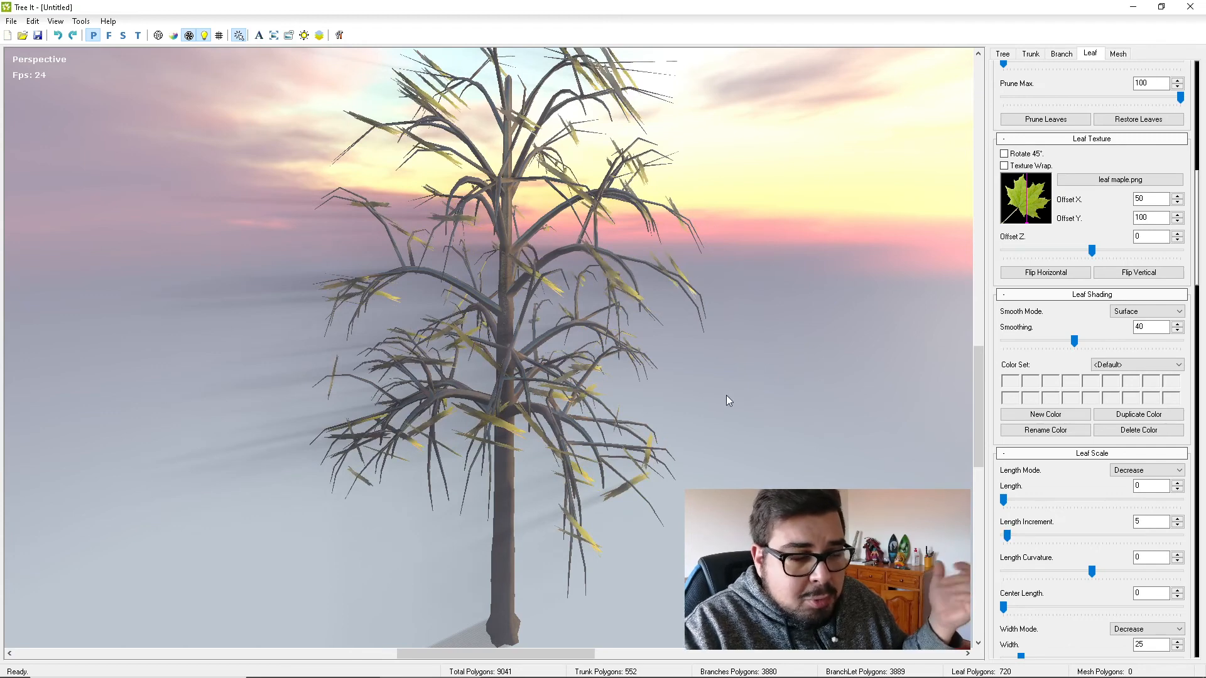
drag(1092, 569, 989, 575)
Set the leaf width to 0 and the width increment to 10.
scroll(1090, 595, down, 1)
scroll(1090, 594, down, 1)
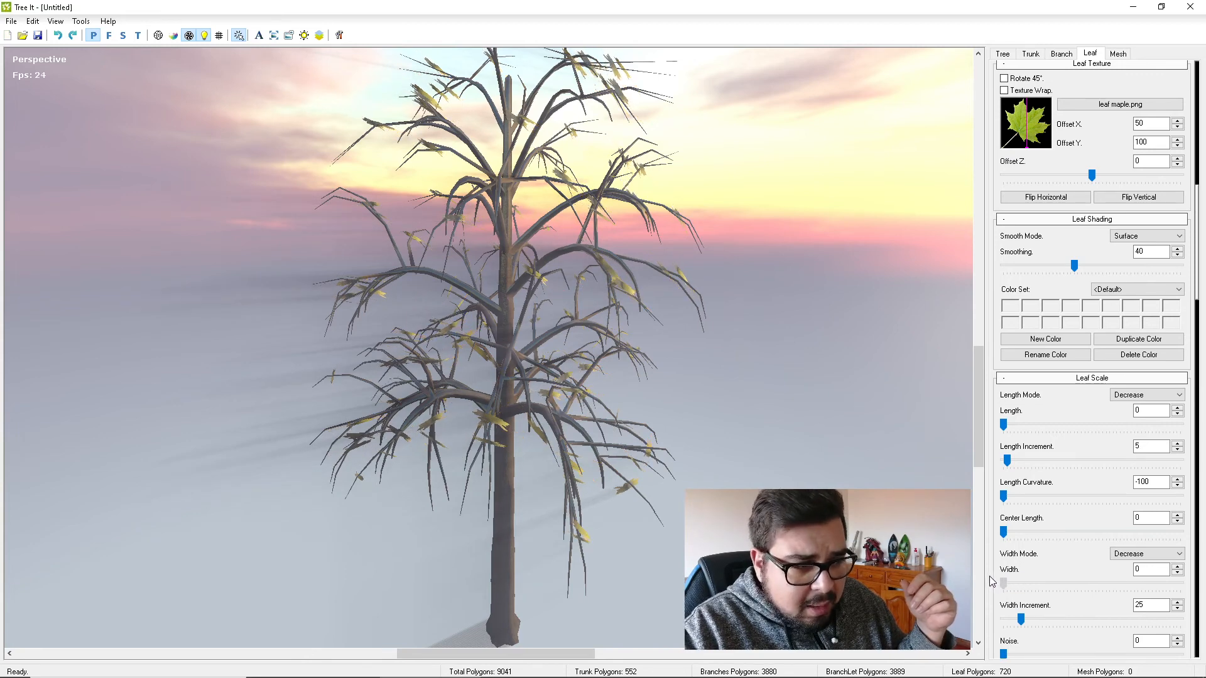
drag(1021, 619, 1010, 620)
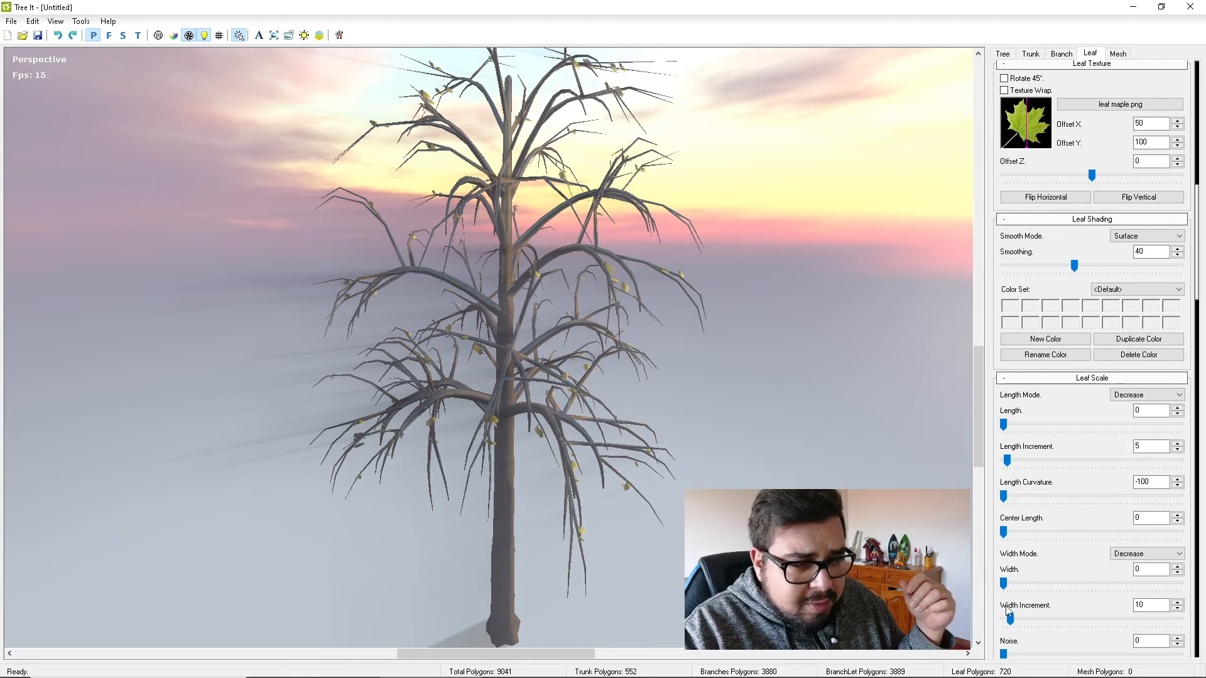
drag(778, 360, 690, 439)
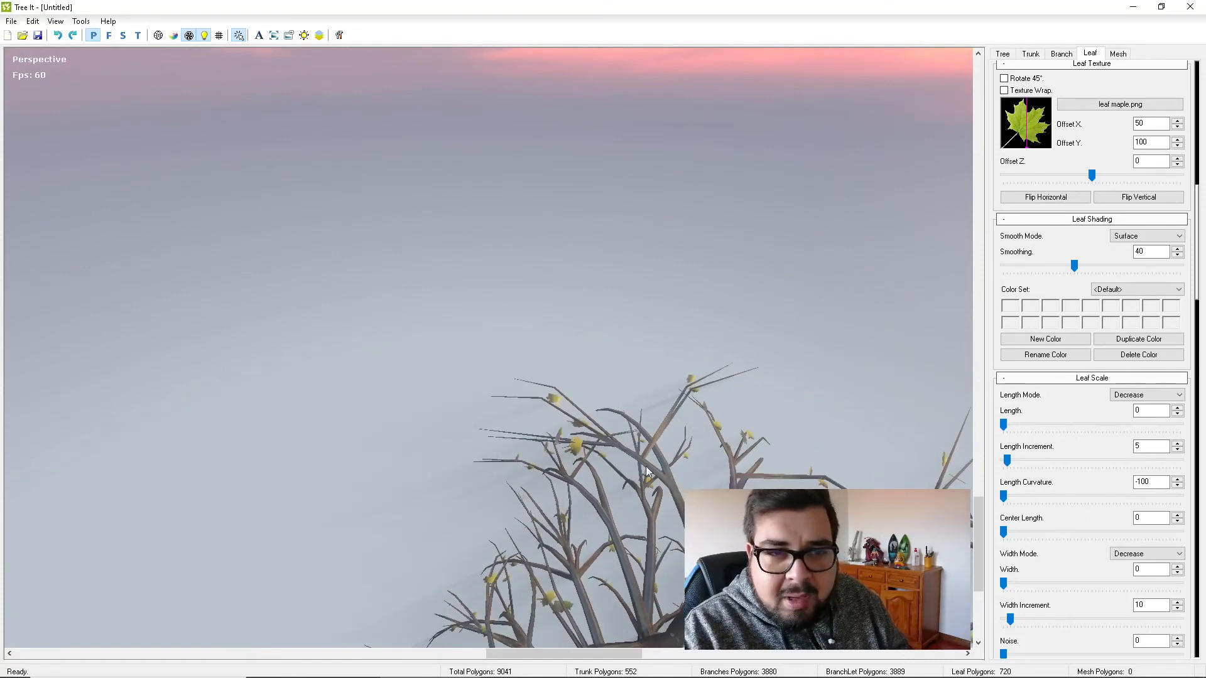
Raise the leaf count to 300 and check the leaves on the upper branches.
scroll(1111, 220, up, 10)
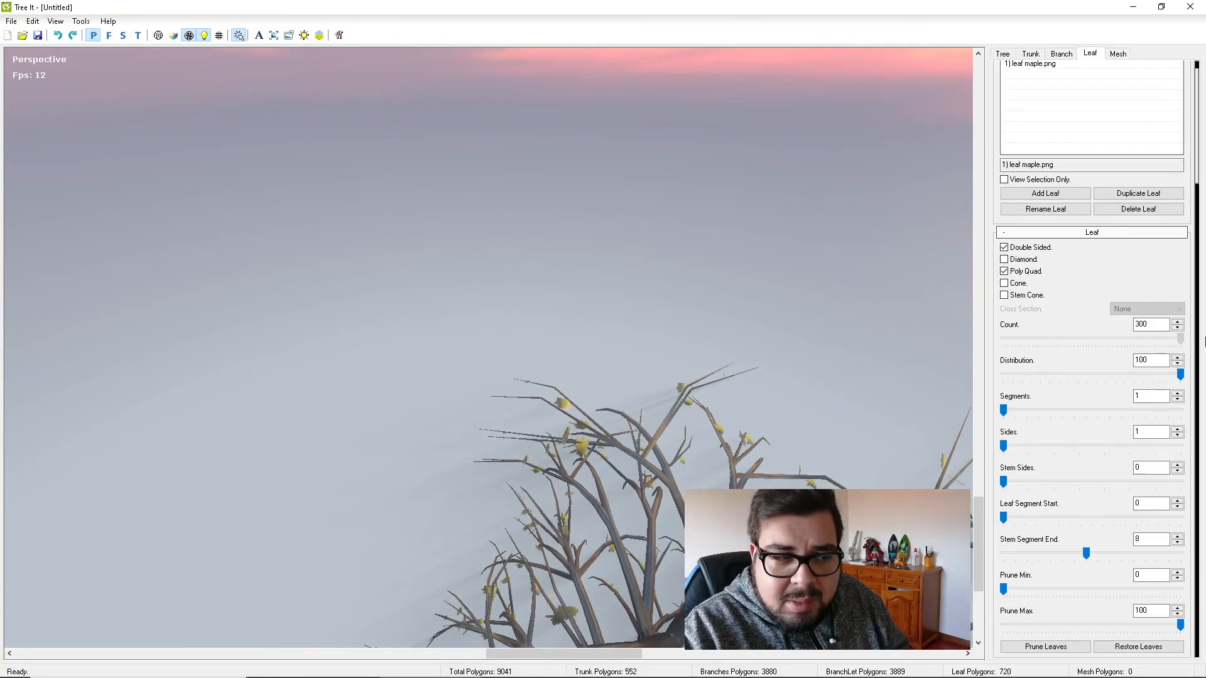
drag(1115, 339, 1180, 339)
drag(888, 389, 910, 352)
double_click(1148, 324)
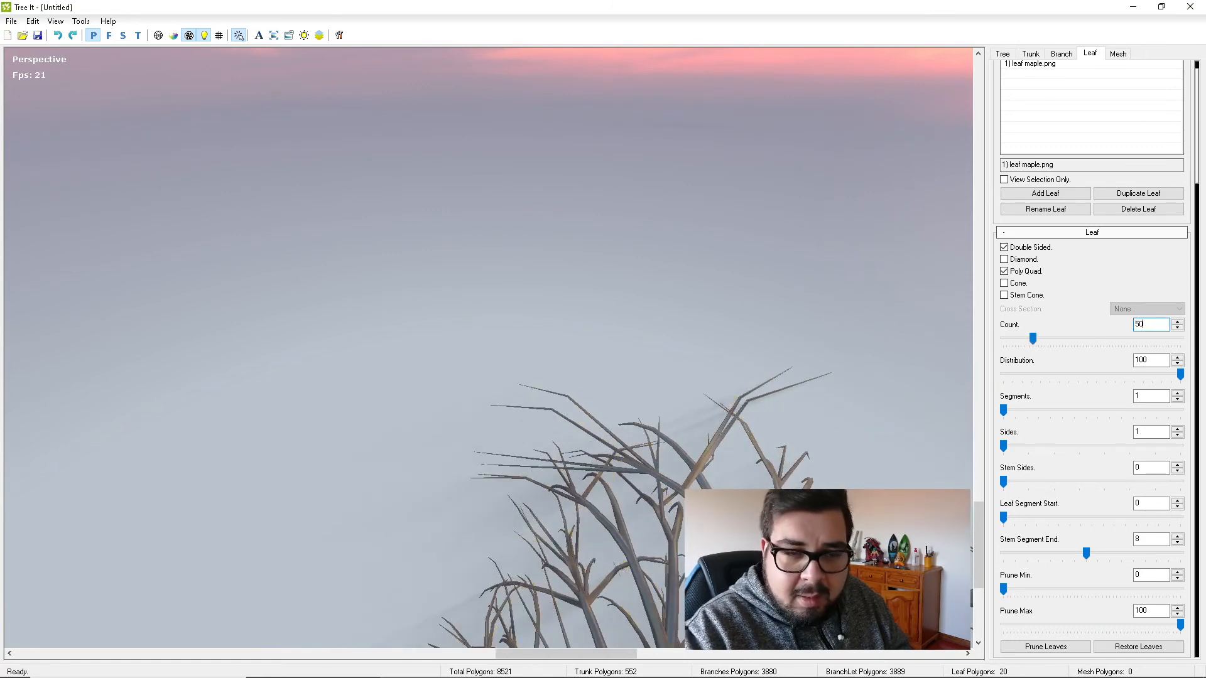
key(Home)
text(0)
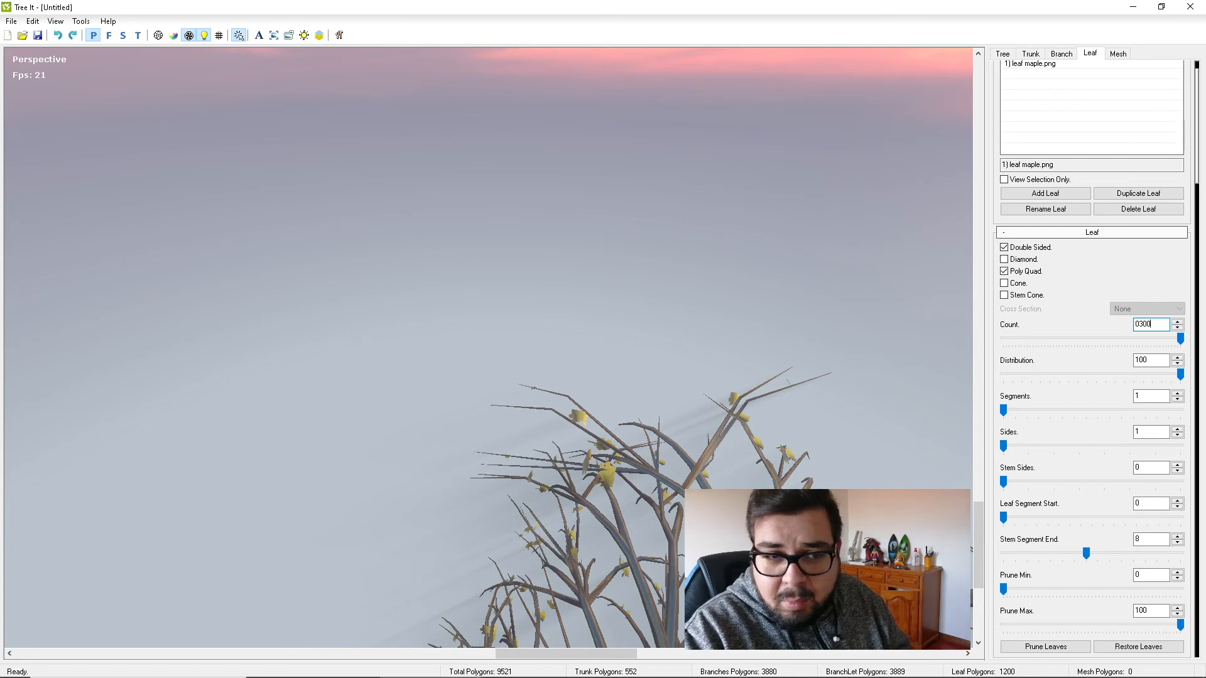
key(Delete)
key(Delete)
key(Delete)
key(BackSpace)
text(300)
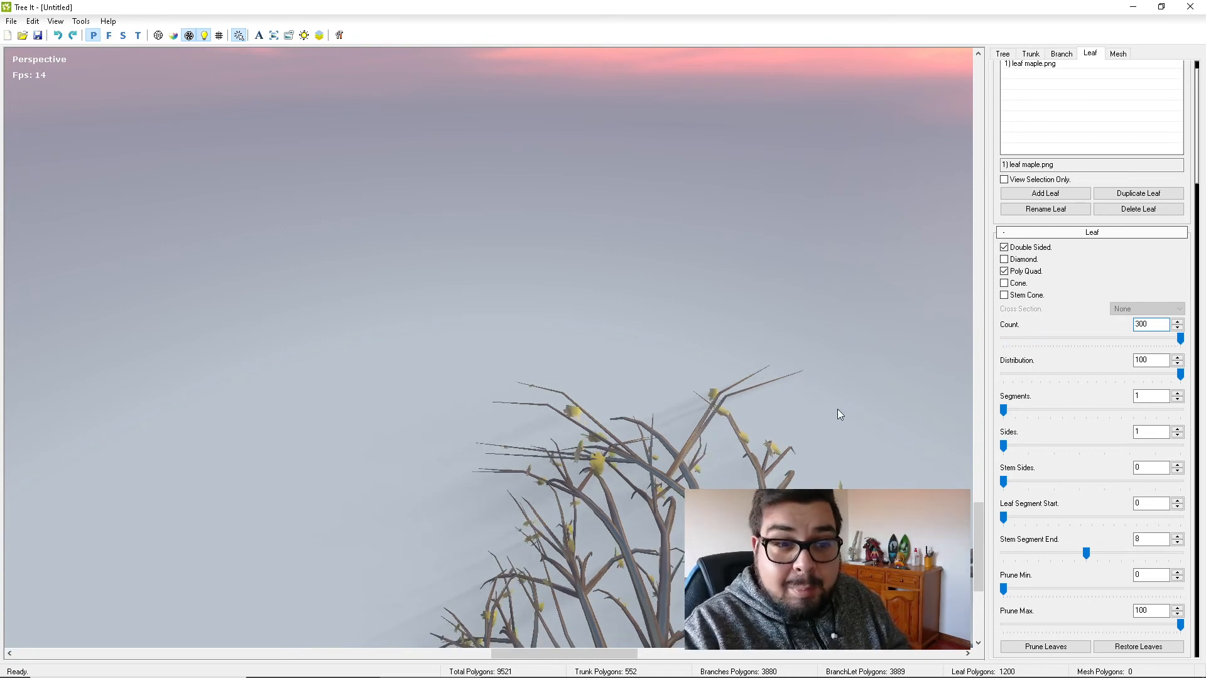
drag(838, 409, 780, 189)
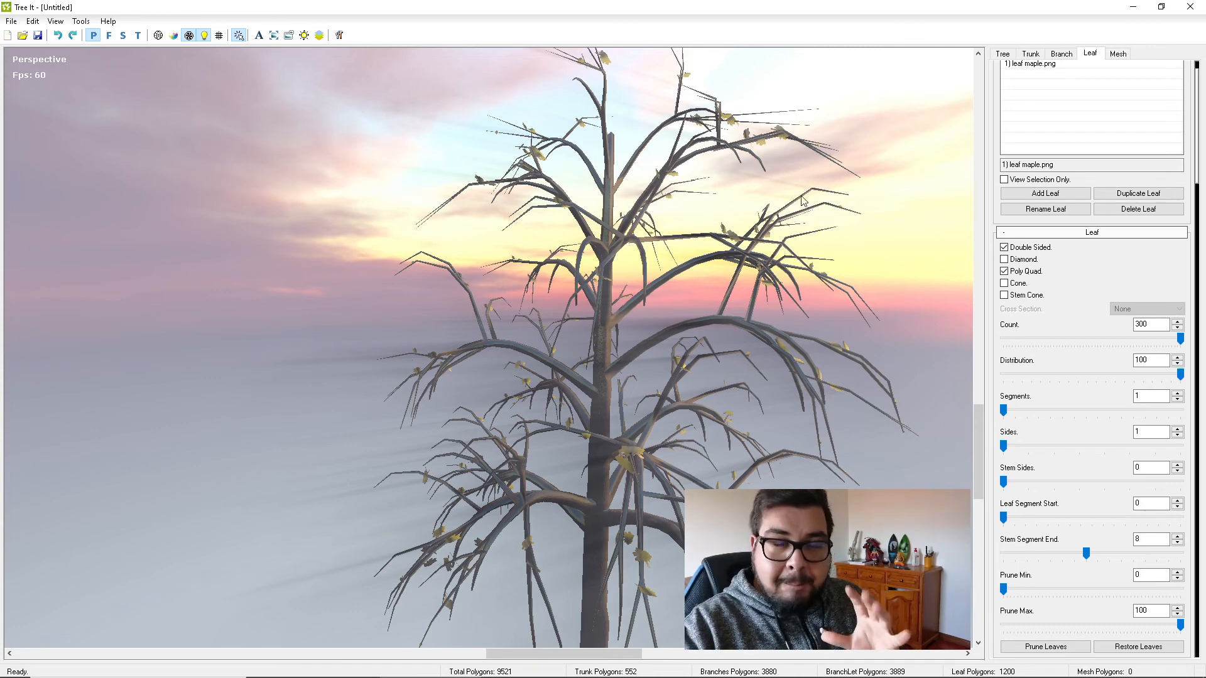
Set the leaf length in the leaf scale settings to 50, and raise it to 100.
scroll(1105, 513, down, 10)
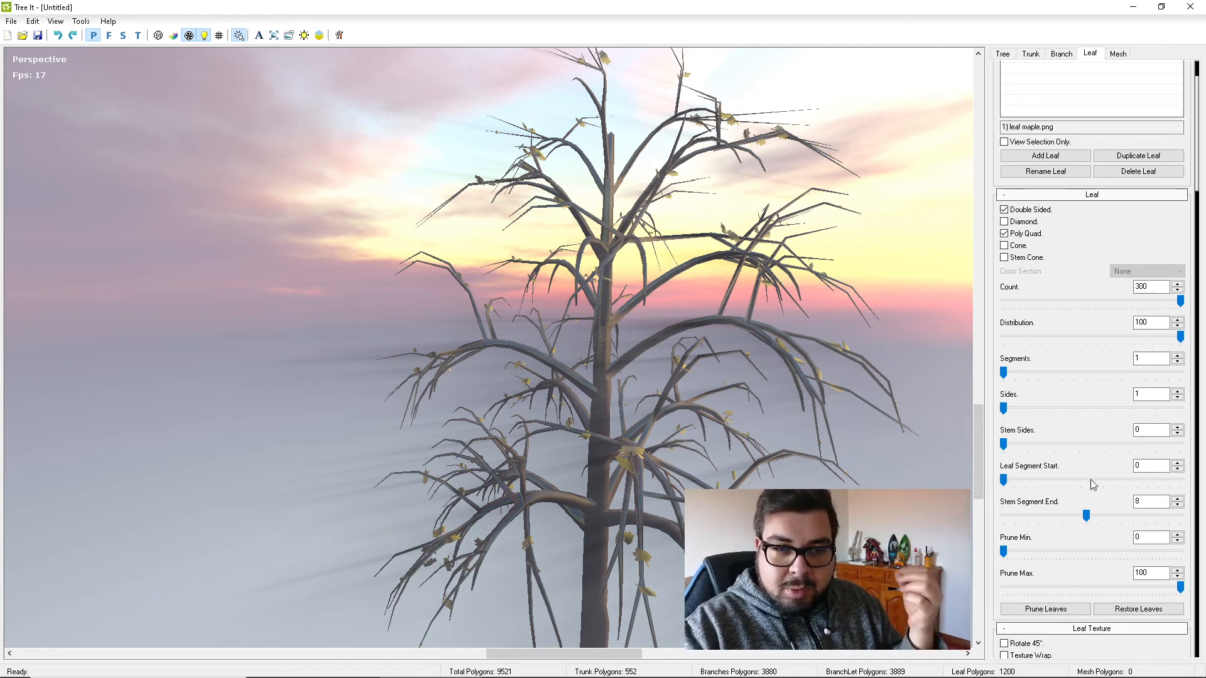
scroll(1046, 515, down, 6)
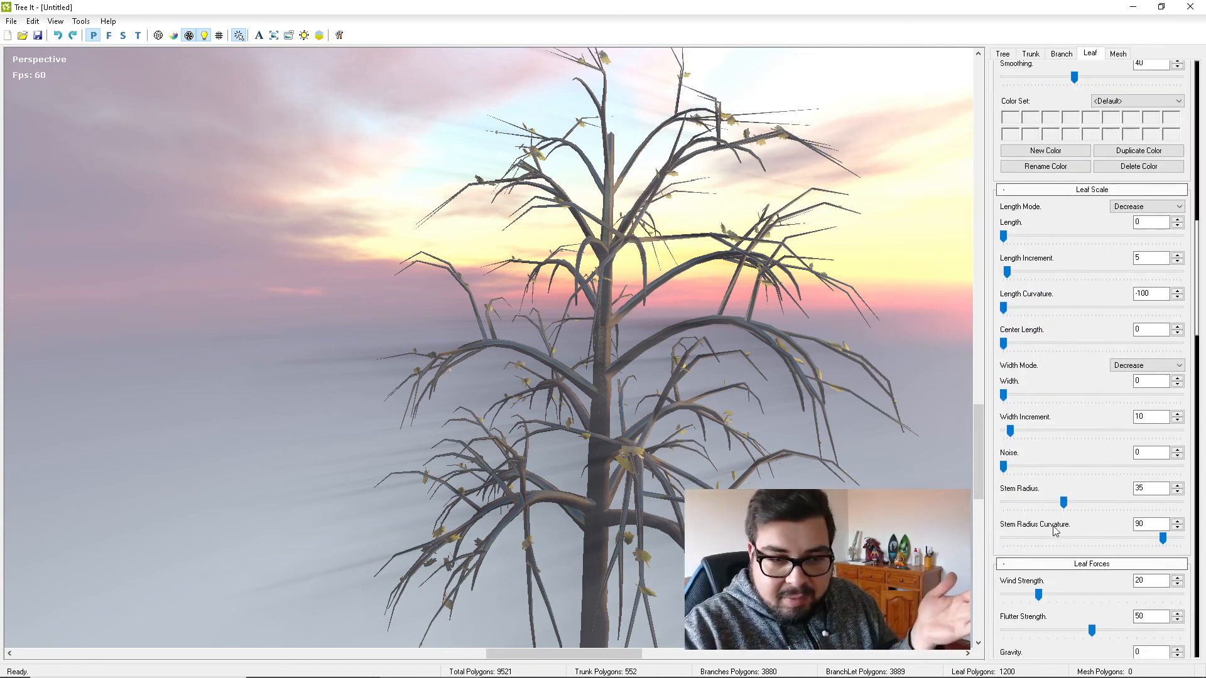
scroll(1067, 496, up, 2)
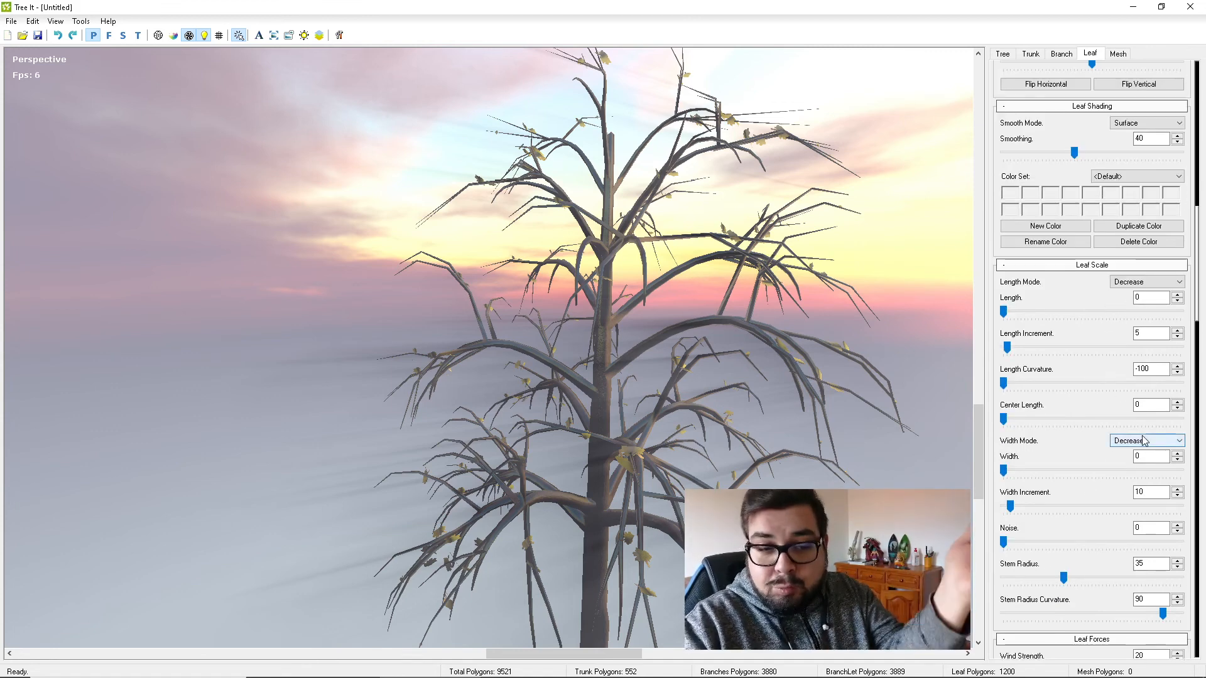
scroll(1118, 459, down, 4)
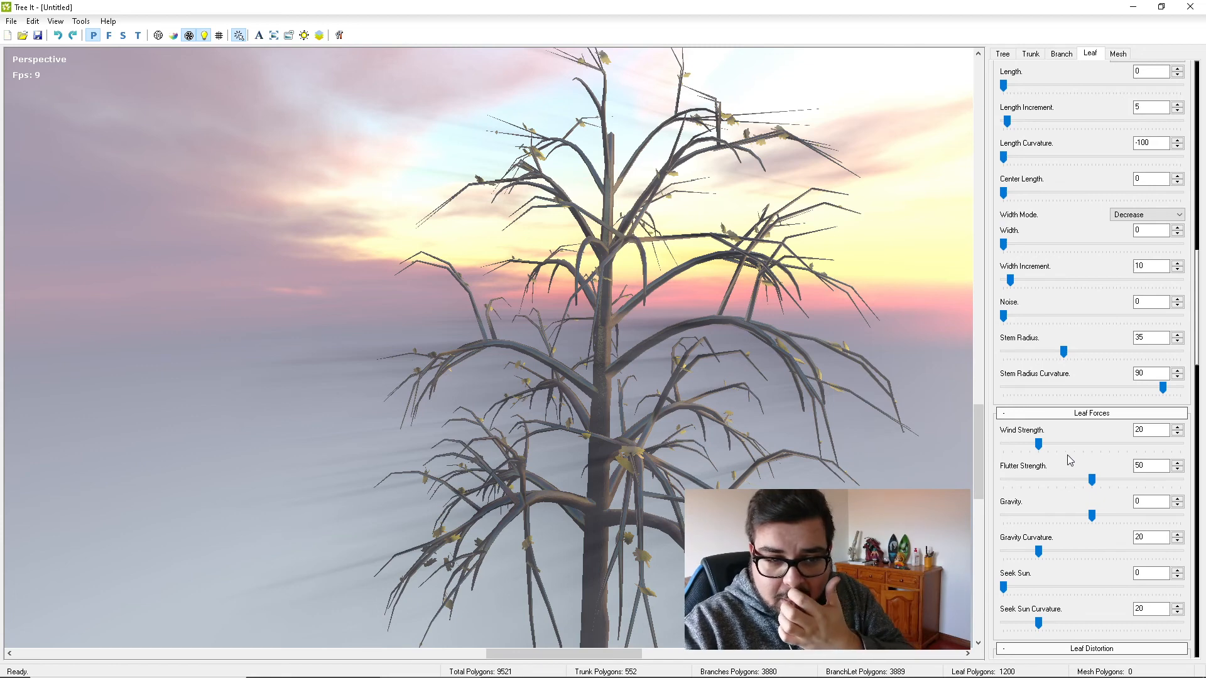
scroll(1080, 460, up, 4)
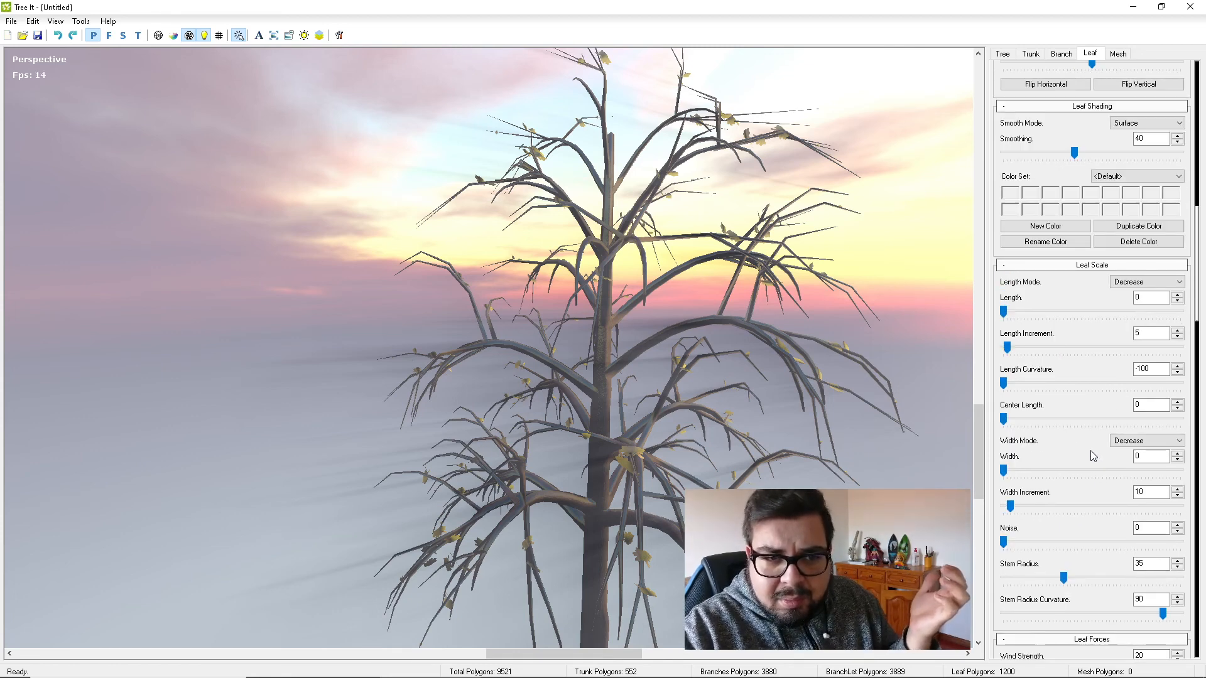
click(1012, 313)
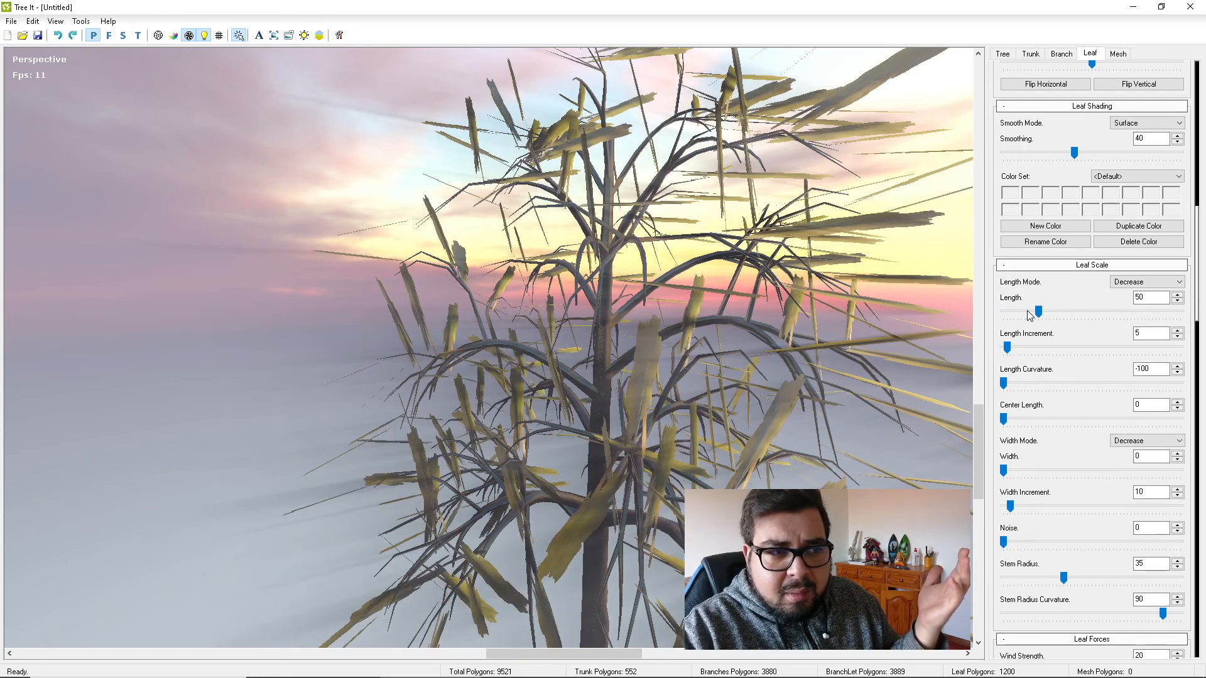
click(1052, 312)
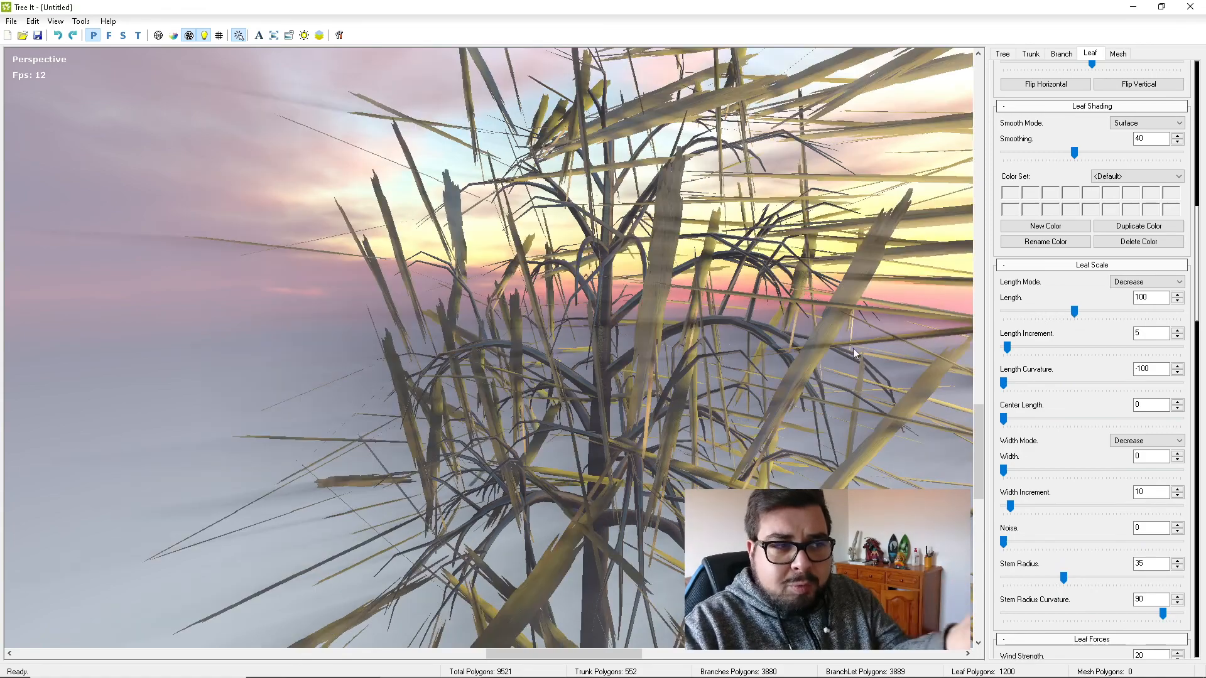
scroll(852, 348, down, 5)
drag(852, 348, 721, 385)
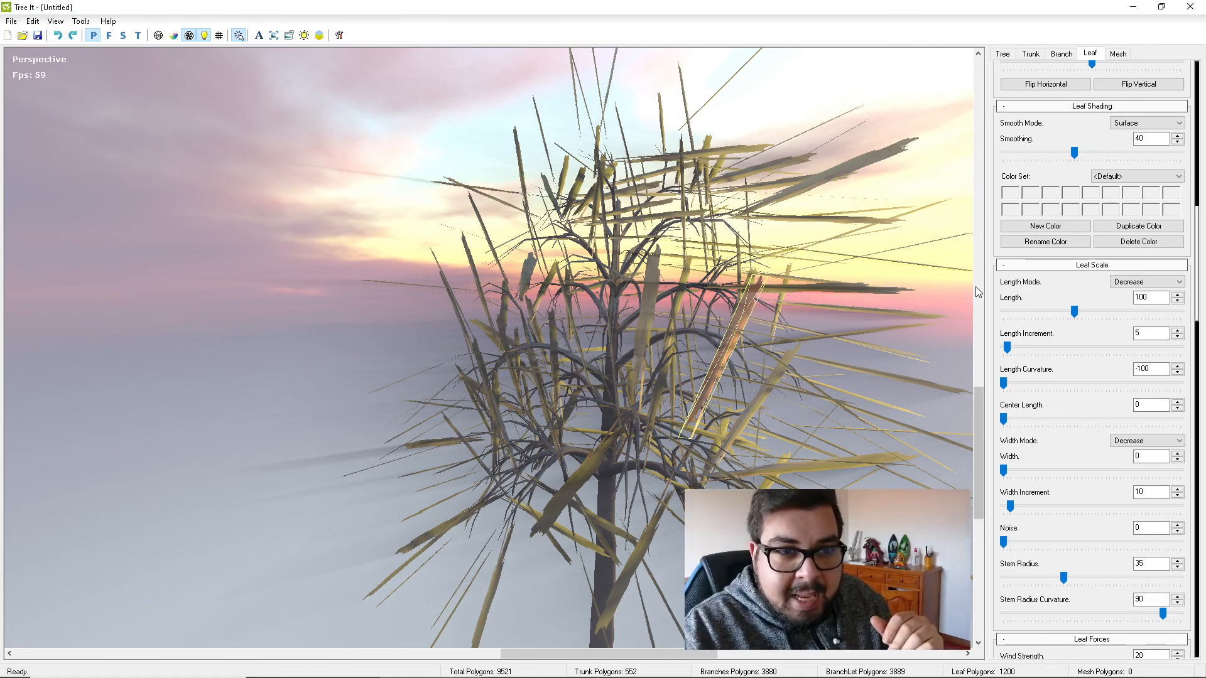
scroll(865, 289, up, 3)
scroll(790, 317, down, 3)
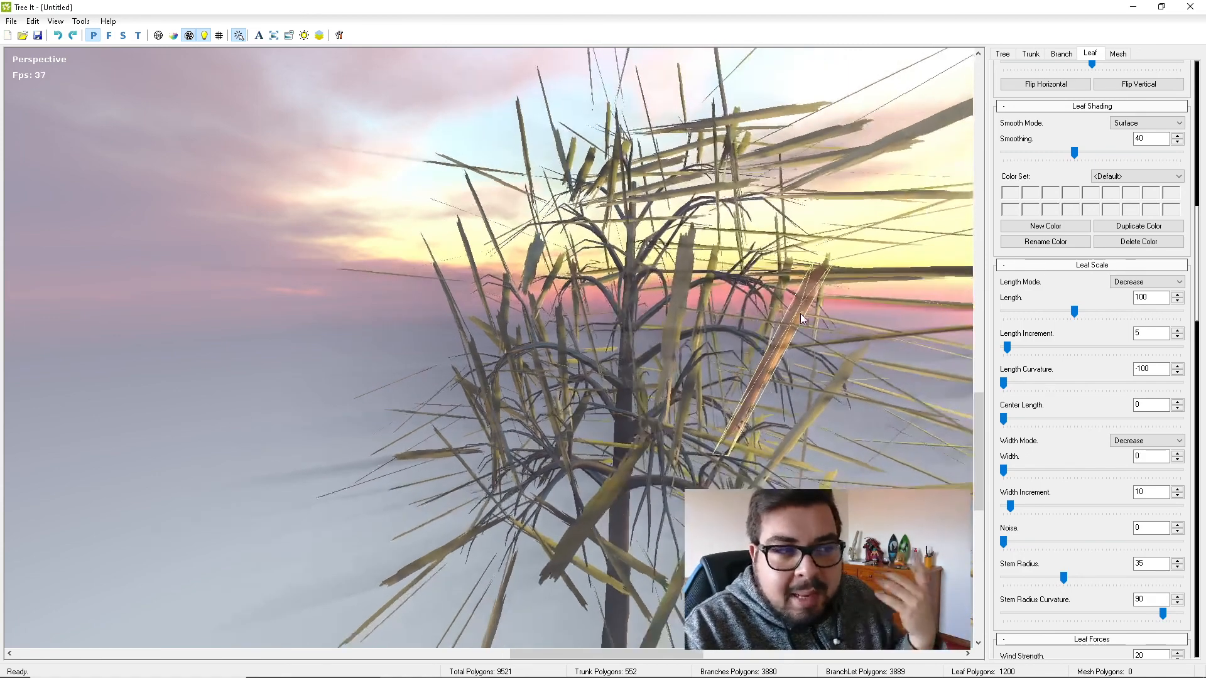
Duplicate the leaf maple.png layer and delete the duplicate.
scroll(1119, 331, up, 2)
scroll(1119, 331, up, 10)
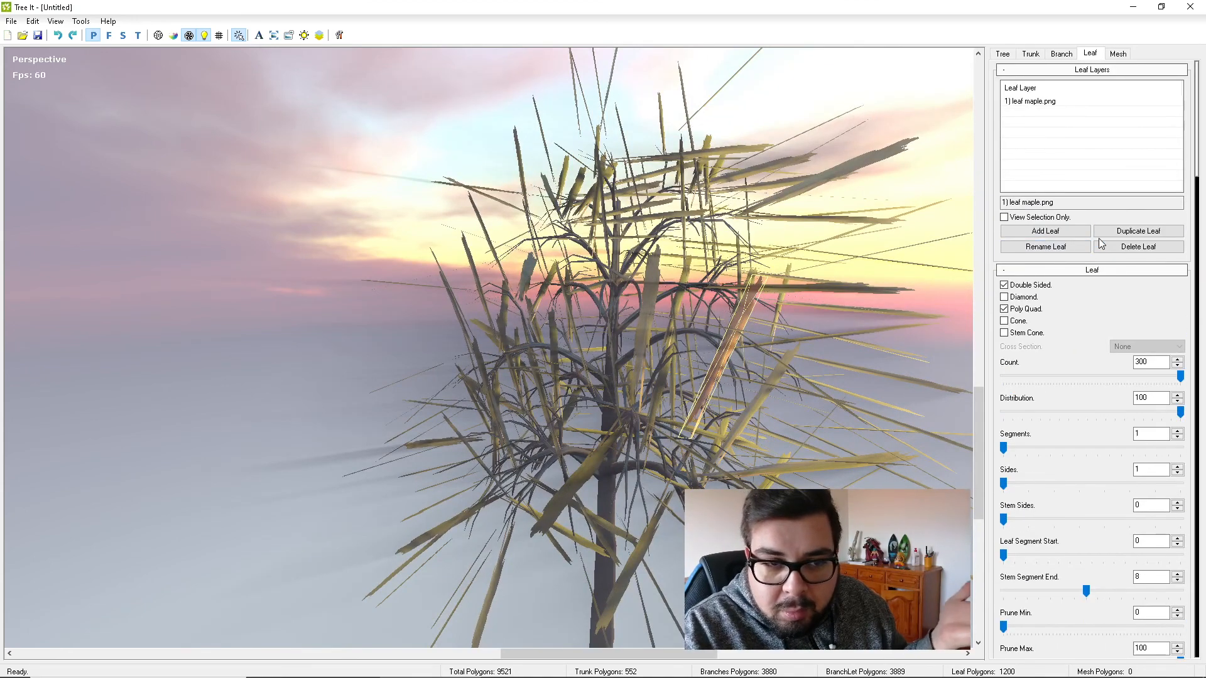
click(1032, 101)
click(1137, 231)
click(1143, 249)
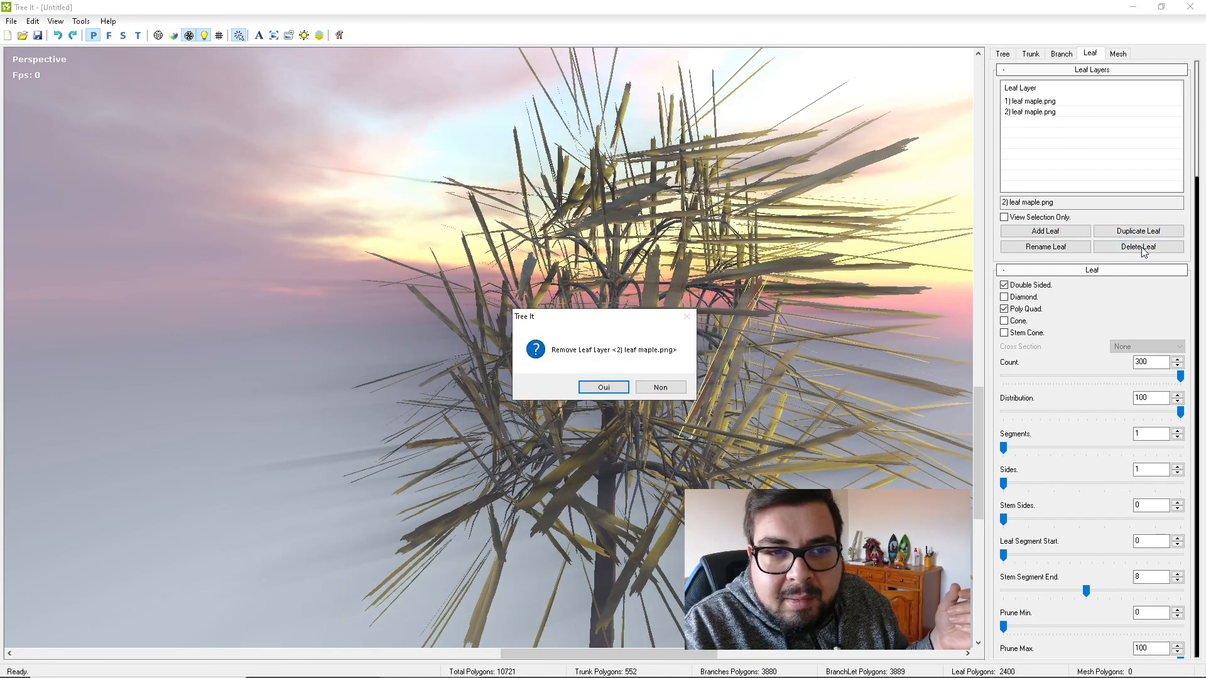
key(Return)
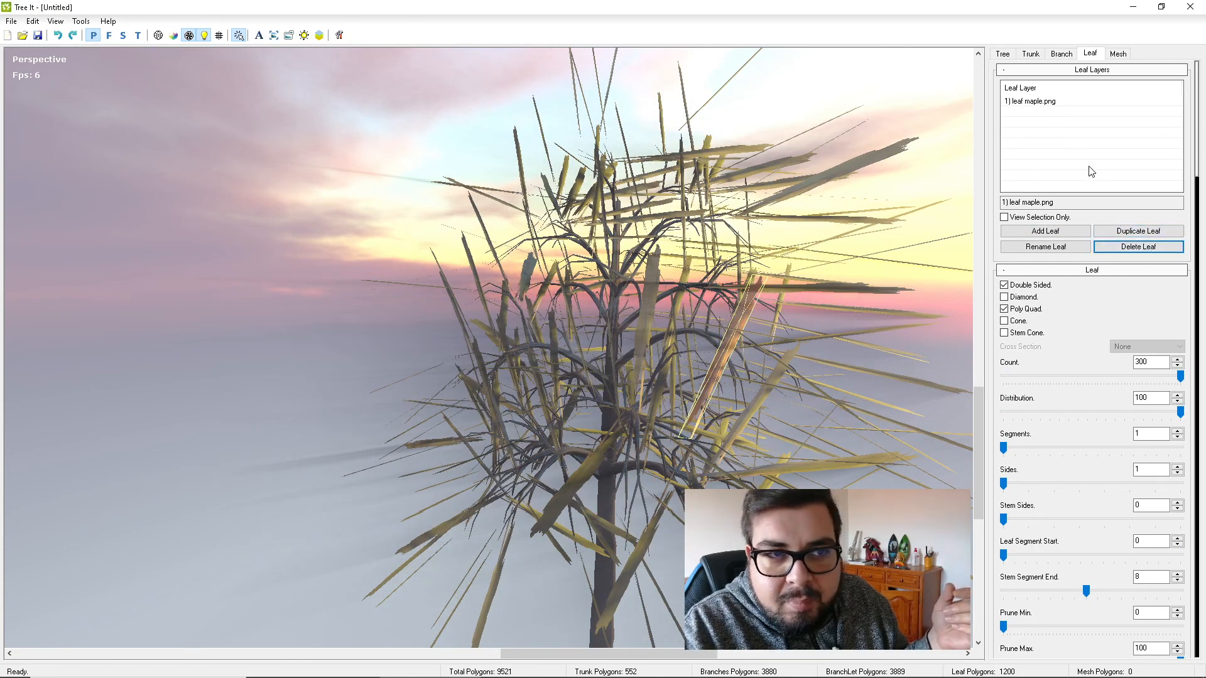
click(1059, 103)
click(1118, 183)
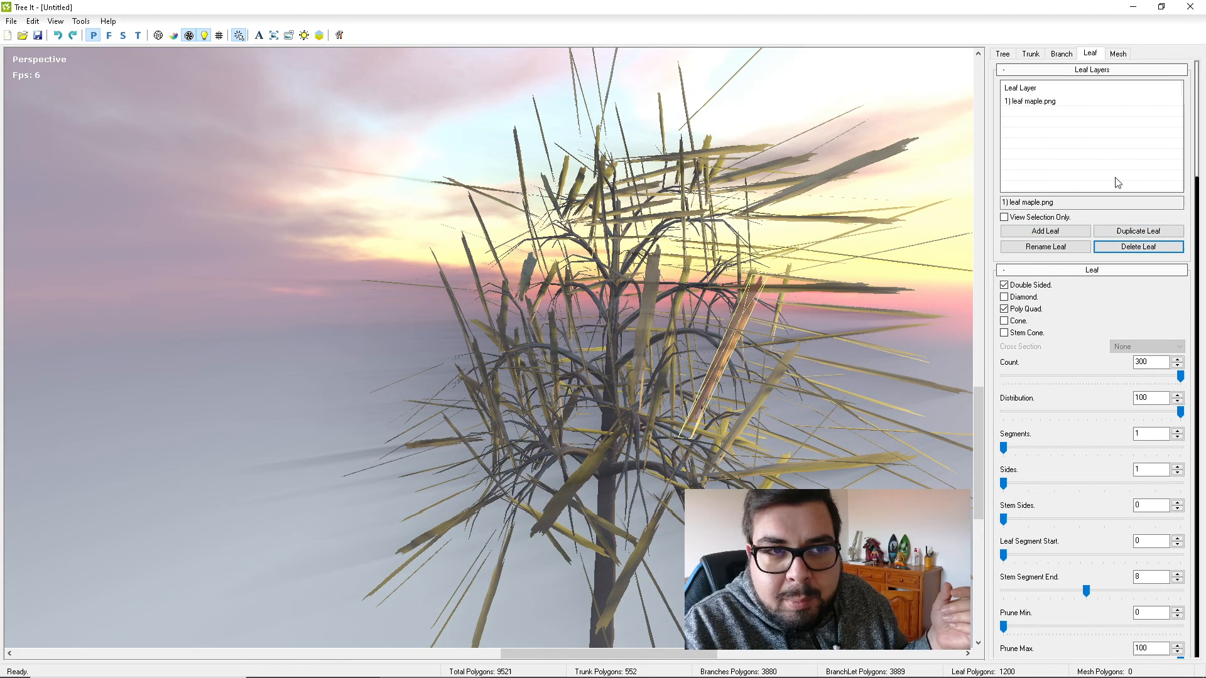
click(1039, 102)
click(1134, 249)
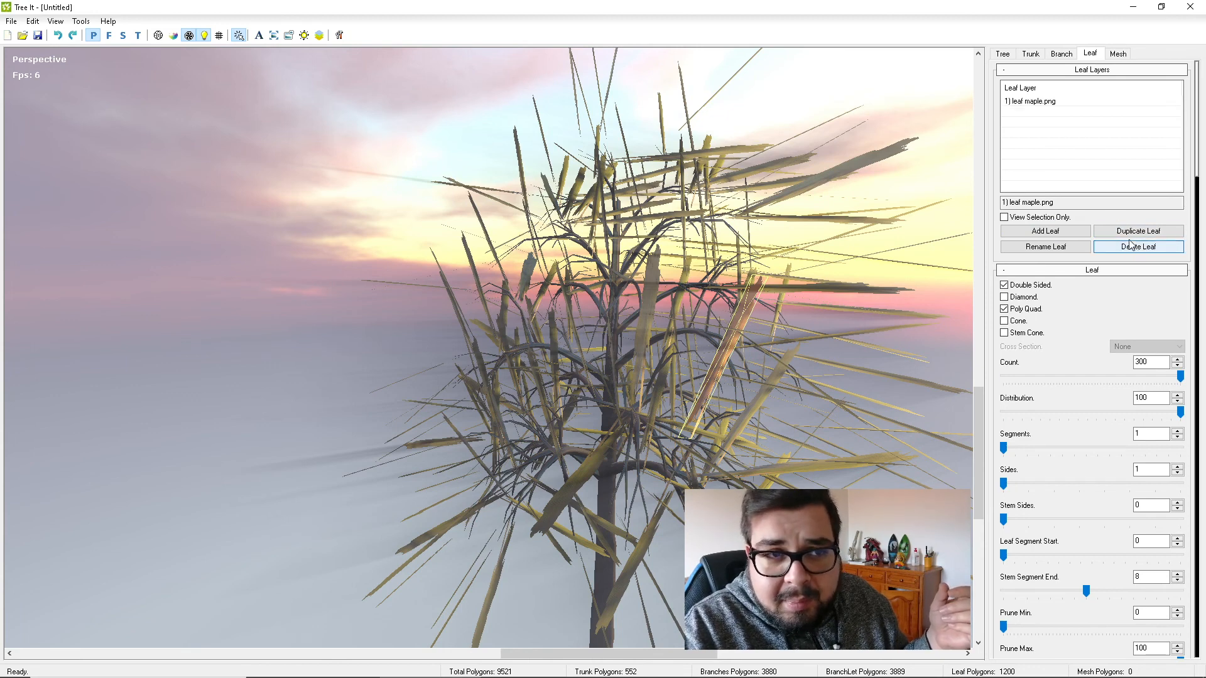
scroll(1113, 333, down, 1)
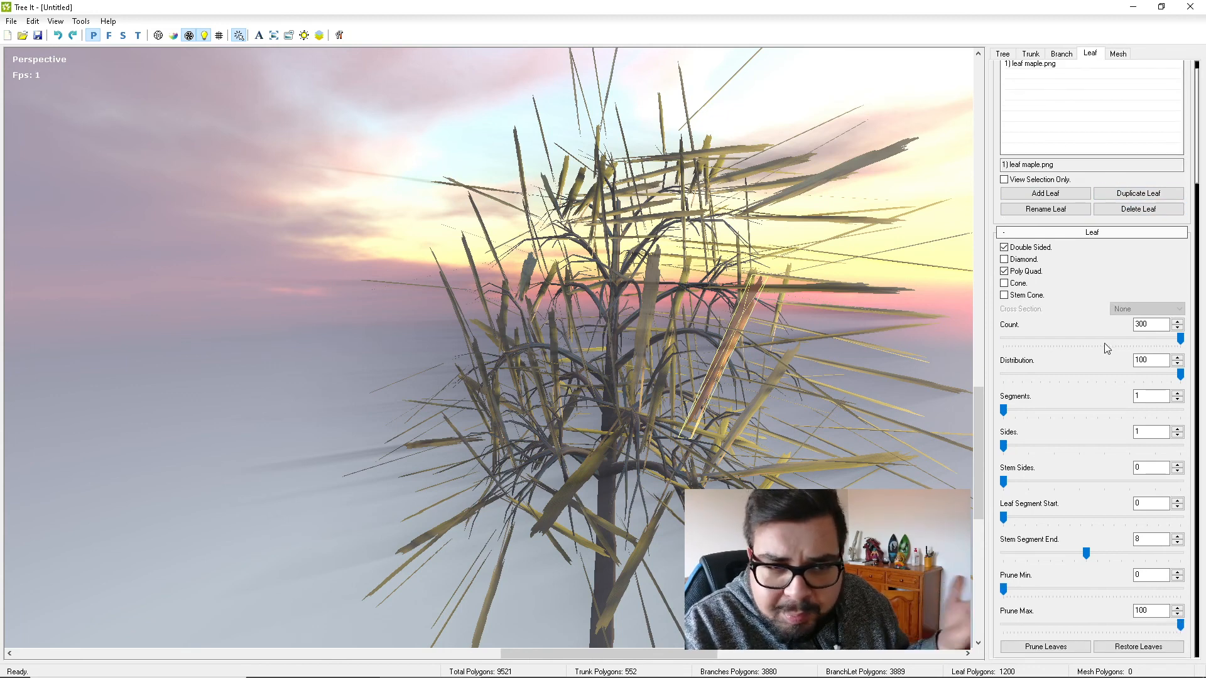
scroll(1104, 343, down, 3)
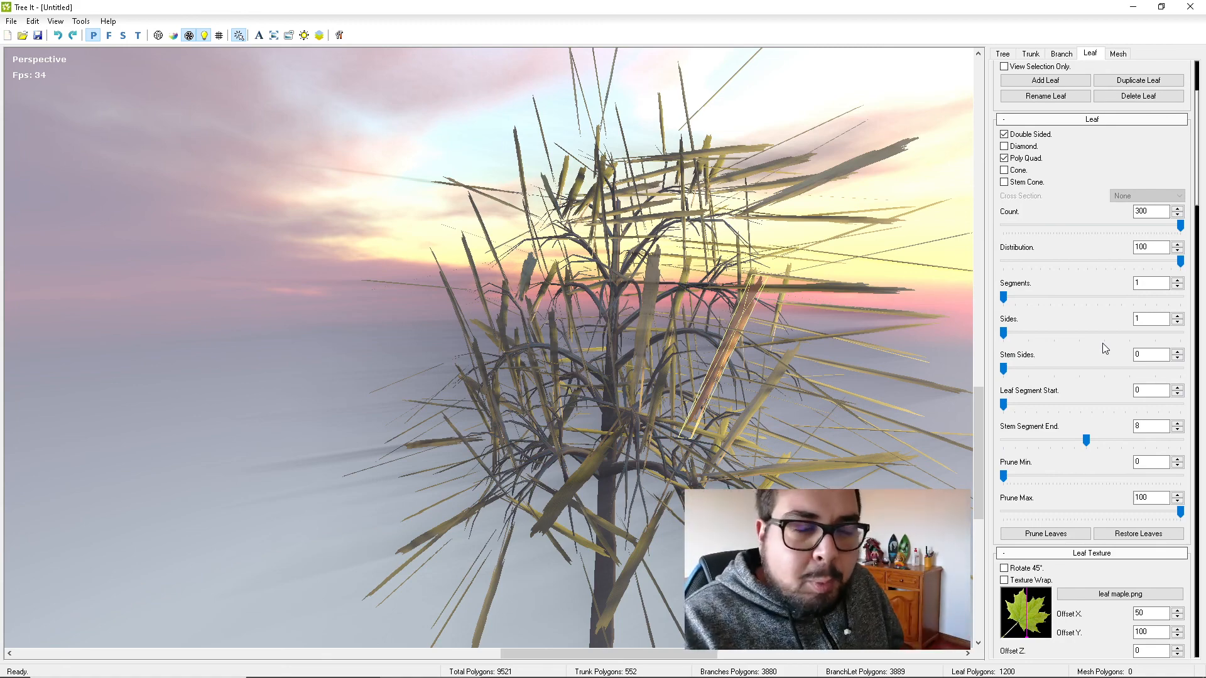
drag(876, 397, 804, 390)
scroll(798, 389, down, 4)
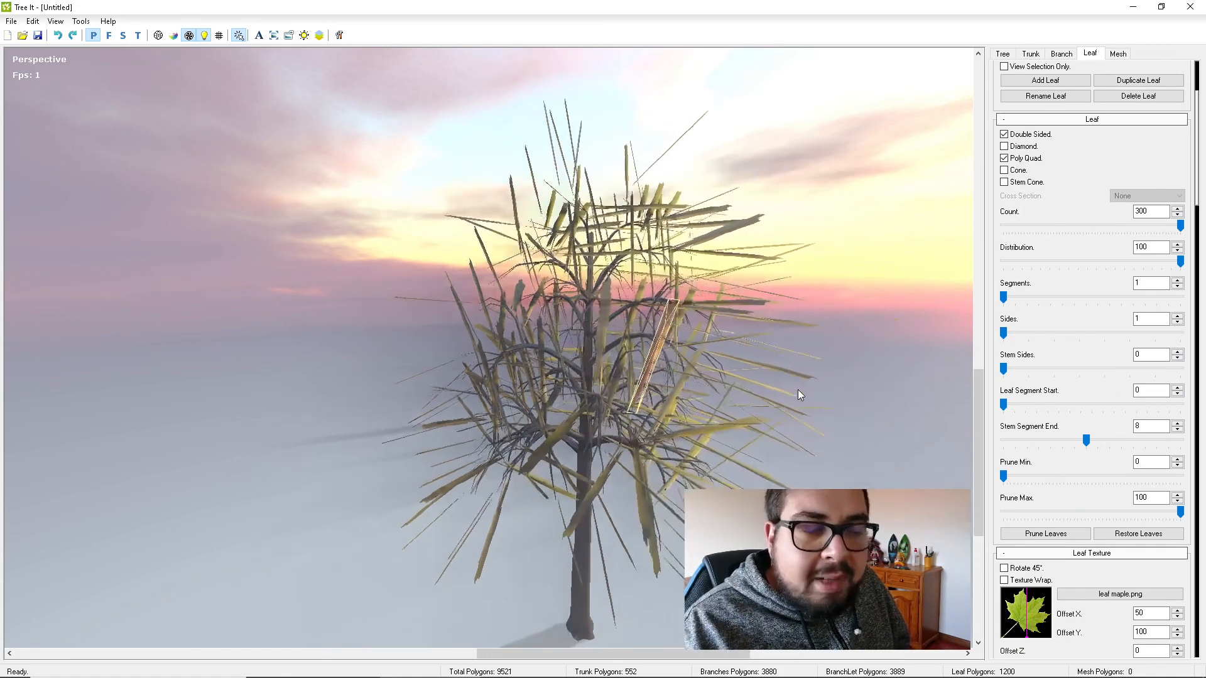